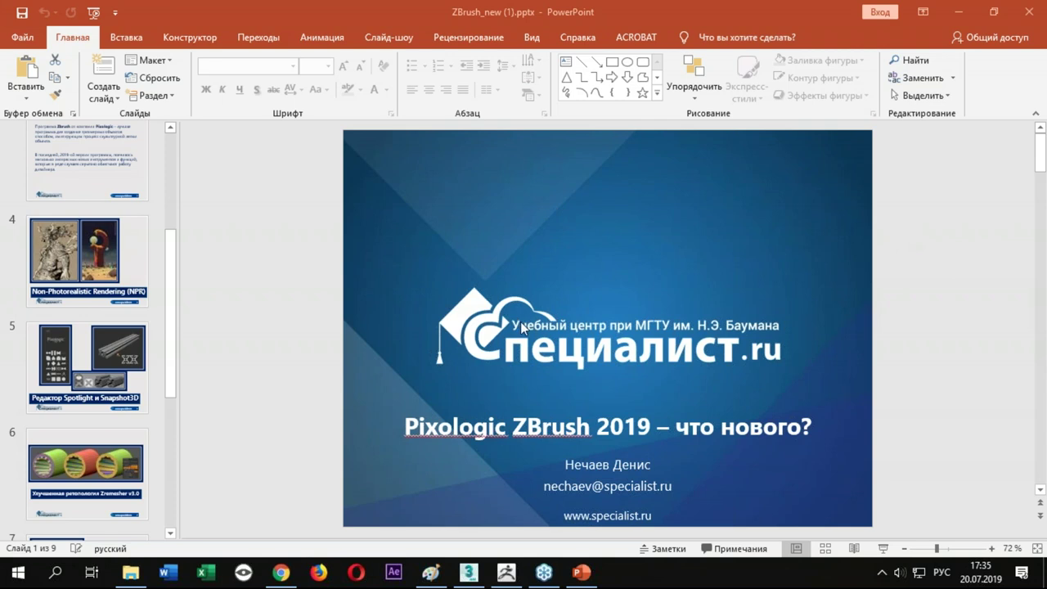
- Switch from the ZBrush_new (1).pptx PowerPoint deck to the ZBrush window
{"action": "left_click", "coordinate": [506, 571]}
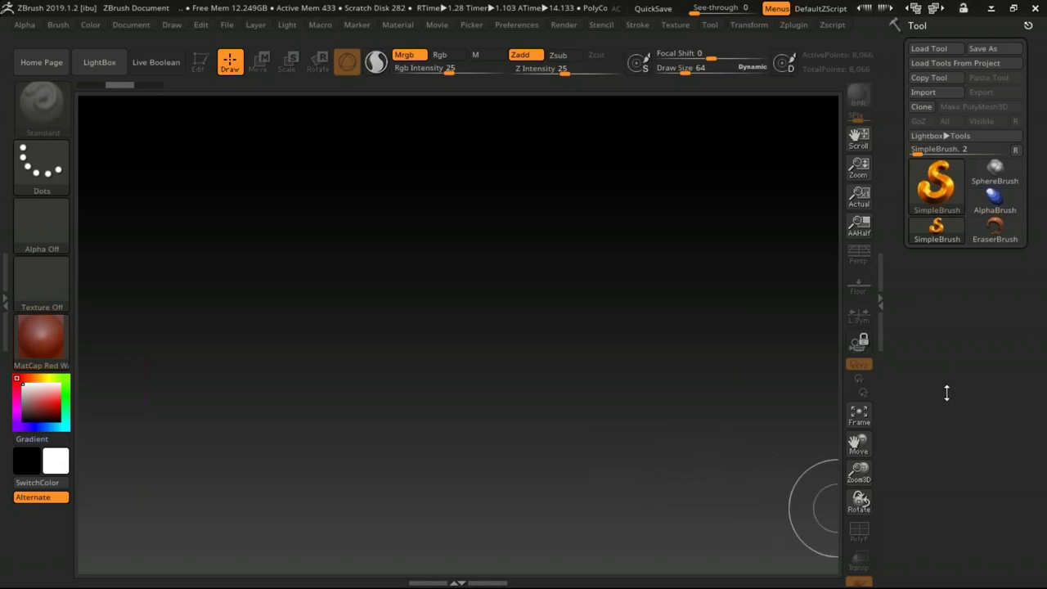
- Set the brush alpha to Alpha Off and reopen the Alpha library, trying Import
{"action": "left_click", "coordinate": [944, 214]}
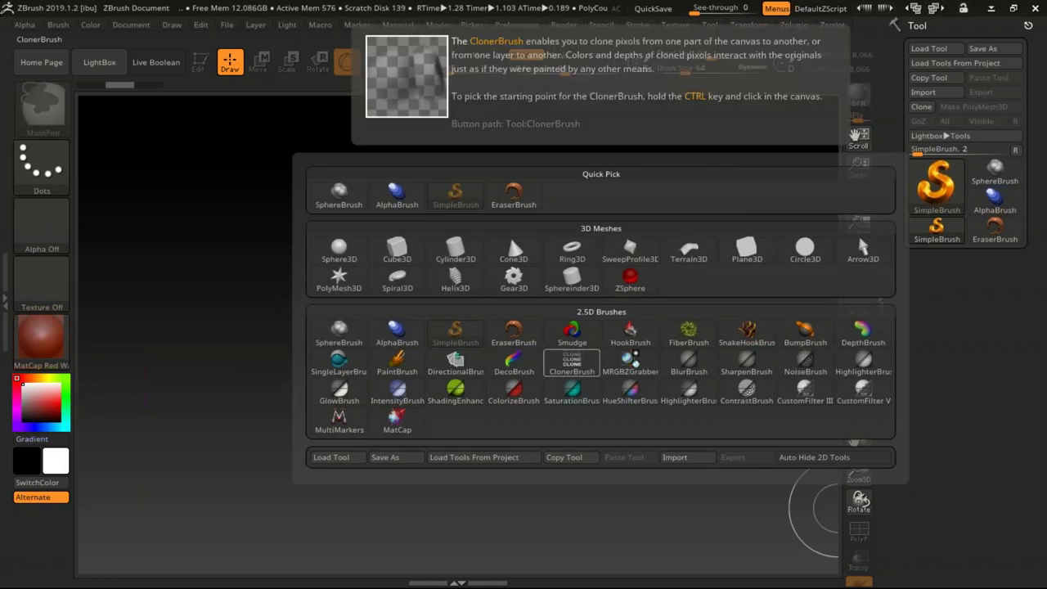
{"action": "left_click", "coordinate": [465, 334]}
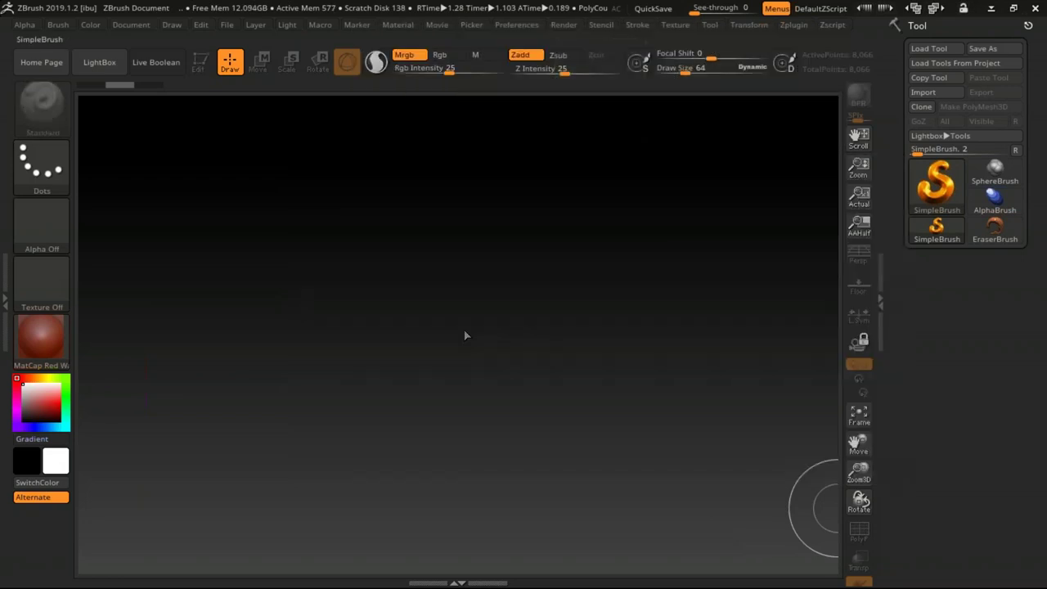
{"action": "left_click", "coordinate": [41, 225]}
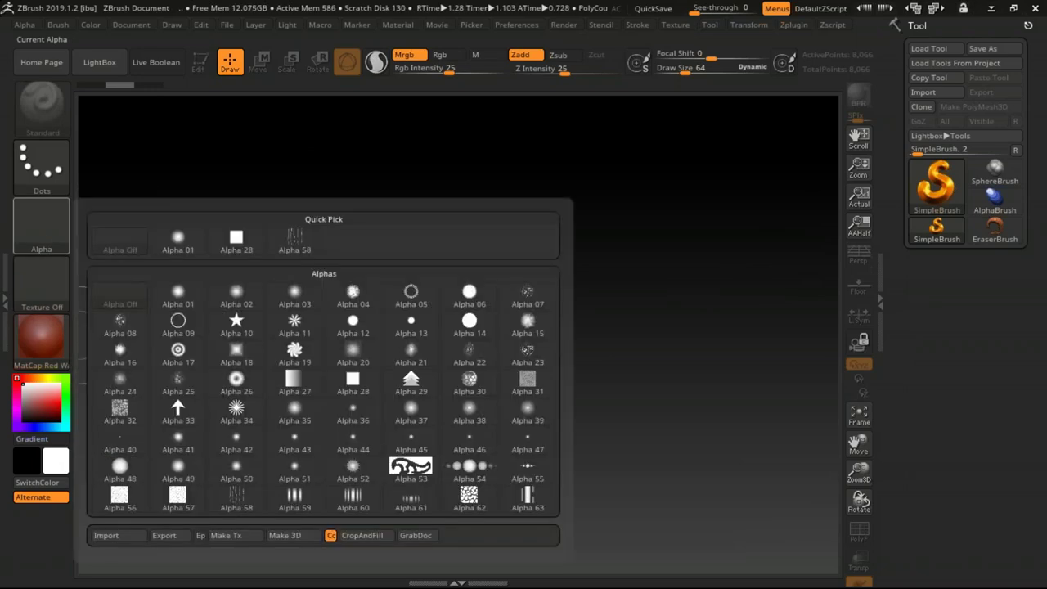
{"action": "left_click", "coordinate": [114, 298]}
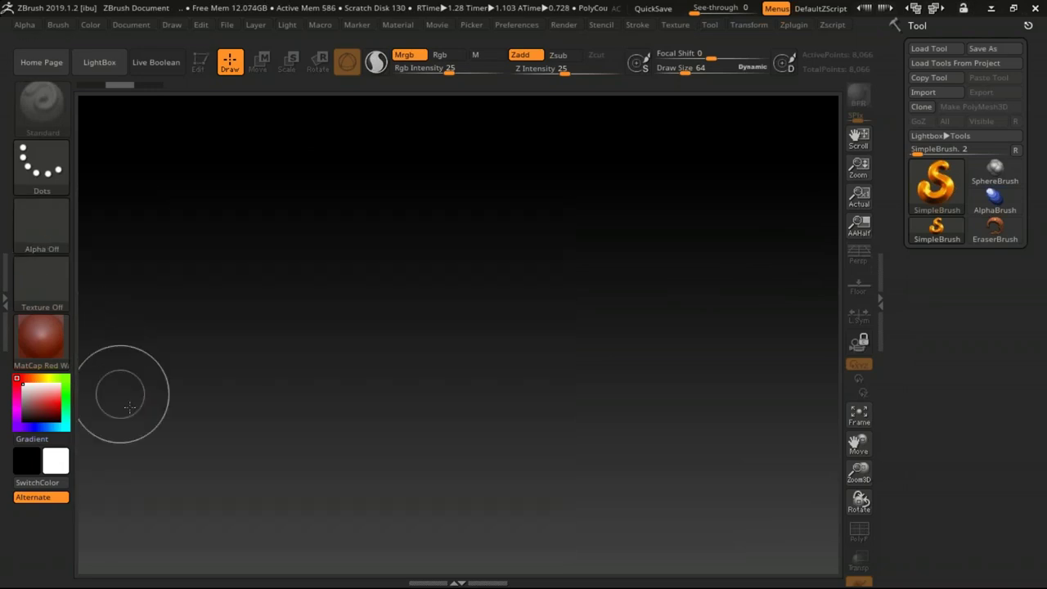
{"action": "left_click", "coordinate": [37, 233]}
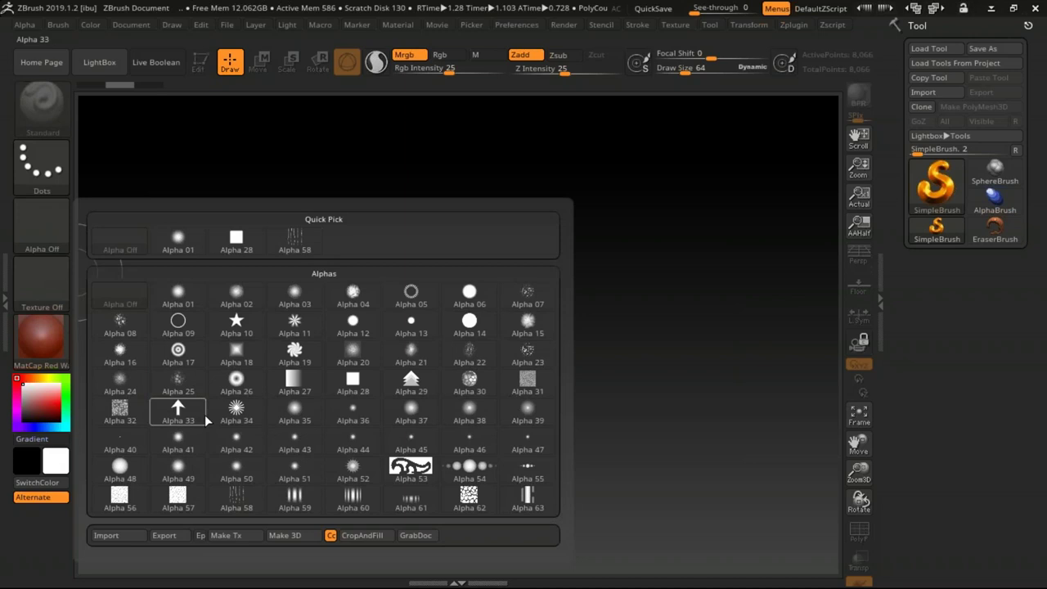
{"action": "left_click", "coordinate": [139, 539]}
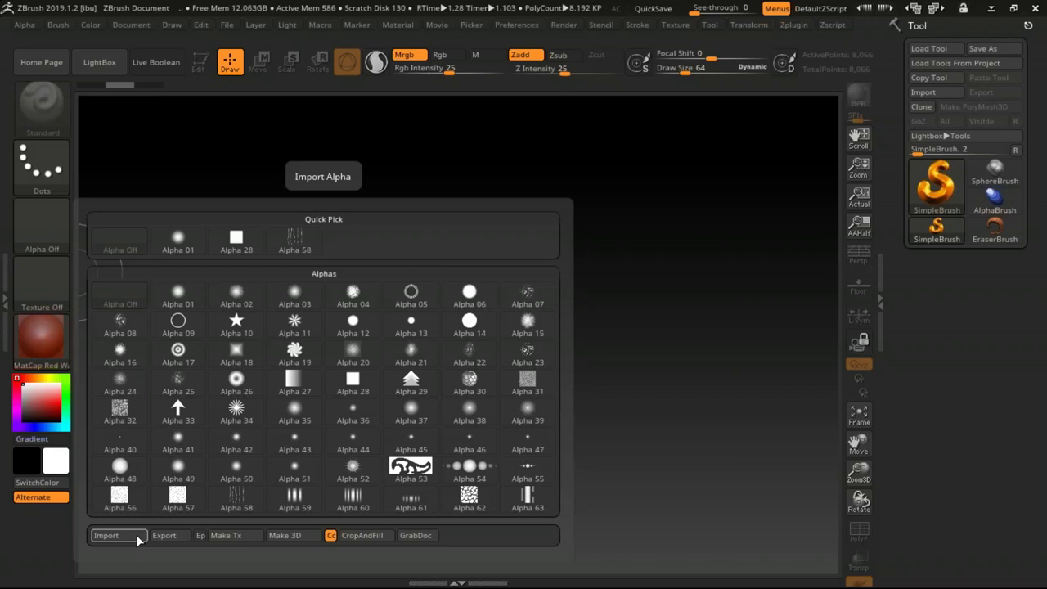
- Apply Alpha 01 and draw branching SimpleBrush tube strokes across the canvas
{"action": "left_click", "coordinate": [178, 296]}
{"action": "left_click_drag", "start_coordinate": [320, 372], "coordinate": [708, 266]}
{"action": "left_click_drag", "start_coordinate": [409, 446], "coordinate": [720, 372]}
{"action": "left_click_drag", "start_coordinate": [626, 188], "coordinate": [556, 474]}
{"action": "left_click_drag", "start_coordinate": [373, 346], "coordinate": [319, 229]}
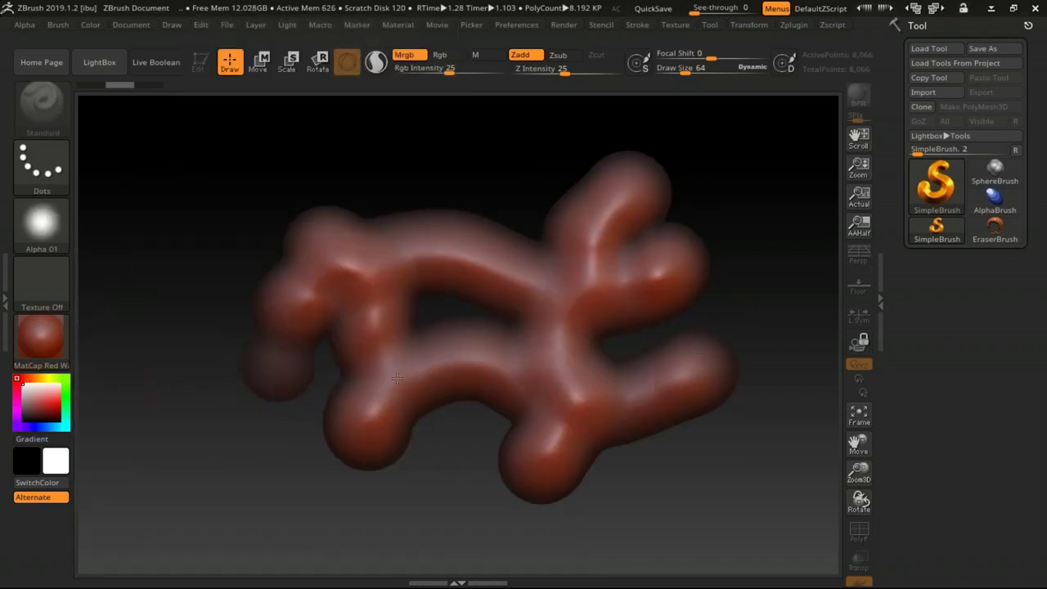
{"action": "left_click_drag", "start_coordinate": [384, 376], "coordinate": [430, 470]}
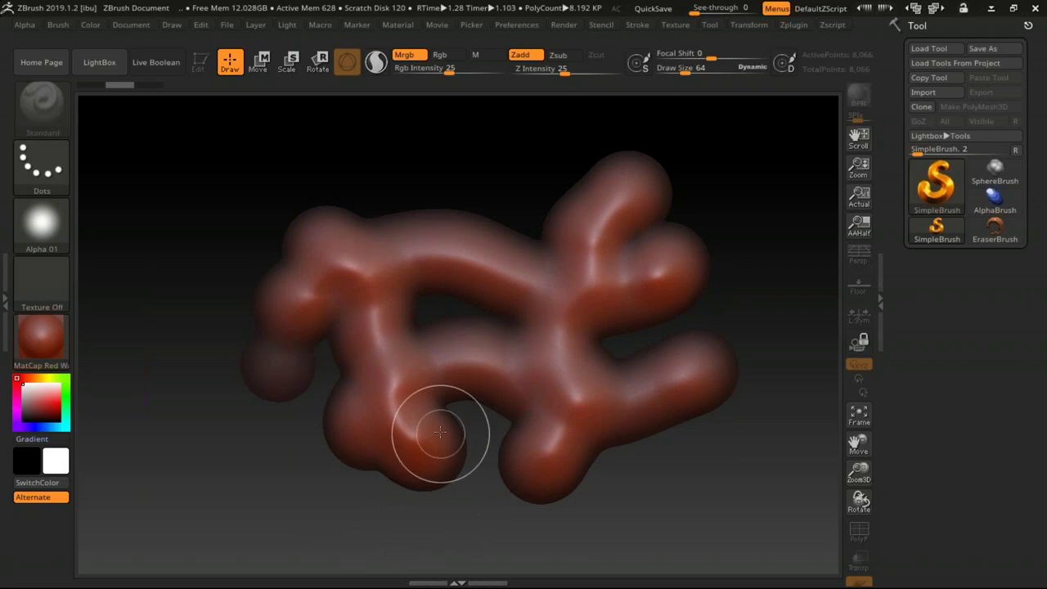
{"action": "left_click_drag", "start_coordinate": [393, 344], "coordinate": [732, 304]}
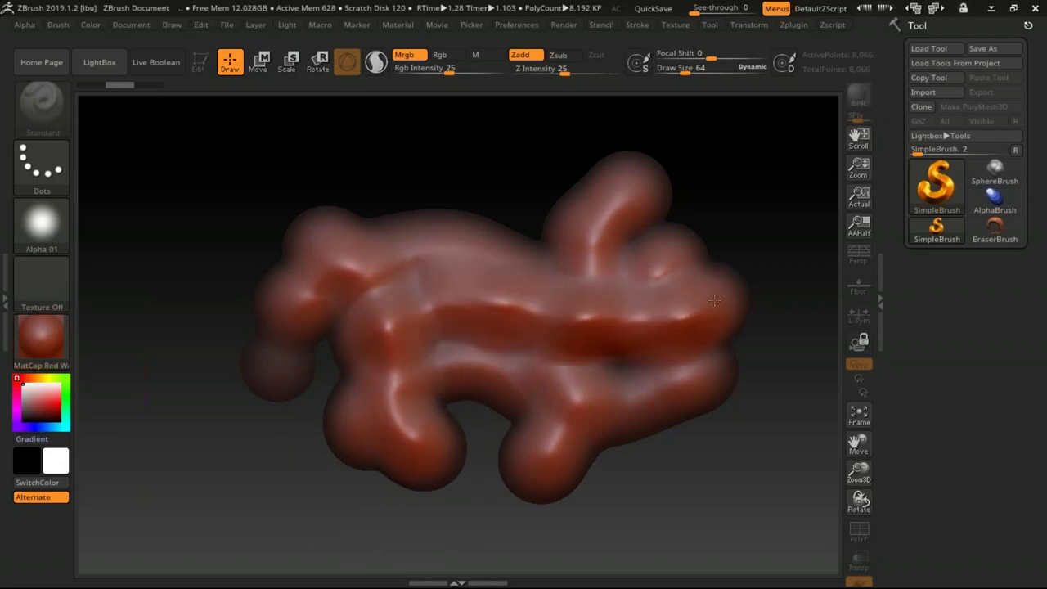
{"action": "mouse_move", "coordinate": [565, 219]}
{"action": "left_mouse_down"}
{"action": "mouse_move", "coordinate": [640, 457]}
{"action": "mouse_move", "coordinate": [426, 432]}
{"action": "mouse_move", "coordinate": [298, 299]}
{"action": "left_mouse_up"}
- Paint mask areas over the tubes, then undo everything back to an empty canvas
{"action": "mouse_move", "coordinate": [360, 278]}
{"action": "left_mouse_down", "text": "ctrl"}
{"action": "mouse_move", "coordinate": [584, 270]}
{"action": "mouse_move", "coordinate": [642, 360]}
{"action": "left_mouse_up", "text": "ctrl"}
{"action": "mouse_move", "coordinate": [352, 368]}
{"action": "left_mouse_down", "text": "ctrl"}
{"action": "mouse_move", "coordinate": [539, 441]}
{"action": "mouse_move", "coordinate": [501, 448]}
{"action": "left_mouse_up", "text": "ctrl"}
{"action": "key", "text": "ctrl"}
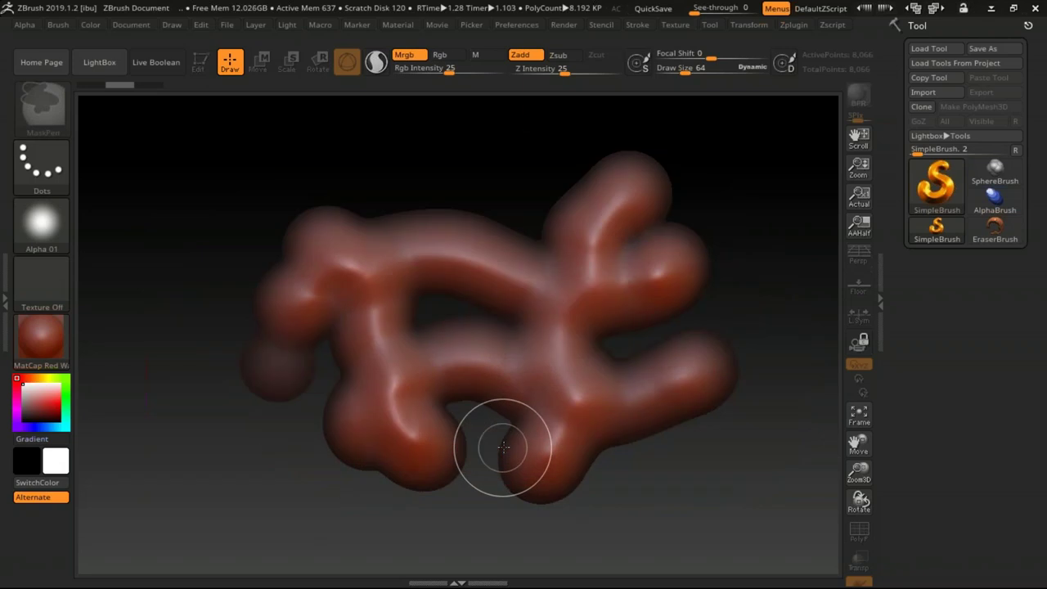
{"action": "key", "text": "ctrl+z"}
{"action": "key", "text": "ctrl+z"}
{"action": "key", "text": "ctrl+z"}
{"action": "key", "text": "ctrl+z"}
{"action": "key", "text": "ctrl+z"}
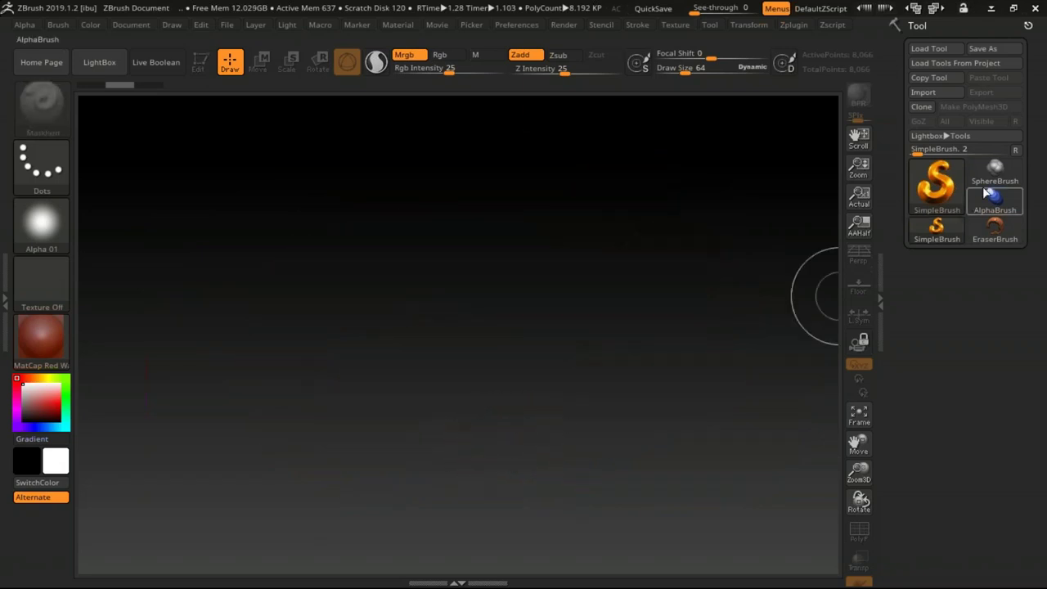
- Paint wide sphere-blob strokes across the canvas with SphereBrush
{"action": "left_click", "coordinate": [994, 172]}
{"action": "key", "text": "s"}
{"action": "mouse_move", "coordinate": [282, 305]}
{"action": "left_mouse_down"}
{"action": "mouse_move", "coordinate": [362, 270]}
{"action": "mouse_move", "coordinate": [490, 278]}
{"action": "left_mouse_up"}
{"action": "mouse_move", "coordinate": [327, 294]}
{"action": "left_mouse_down"}
{"action": "mouse_move", "coordinate": [458, 319]}
{"action": "mouse_move", "coordinate": [311, 335]}
{"action": "mouse_move", "coordinate": [409, 327]}
{"action": "mouse_move", "coordinate": [397, 354]}
{"action": "mouse_move", "coordinate": [458, 327]}
{"action": "mouse_move", "coordinate": [294, 348]}
{"action": "mouse_move", "coordinate": [556, 385]}
{"action": "mouse_move", "coordinate": [654, 310]}
{"action": "mouse_move", "coordinate": [662, 278]}
{"action": "left_mouse_up"}
- Enlarge the brush to Draw Size 119 and add large blobs around the red mass
{"action": "key", "text": "s"}
{"action": "left_click", "coordinate": [576, 307]}
{"action": "mouse_move", "coordinate": [343, 368]}
{"action": "left_mouse_down"}
{"action": "mouse_move", "coordinate": [376, 384]}
{"action": "mouse_move", "coordinate": [622, 408]}
{"action": "left_mouse_up"}
{"action": "left_click_drag", "start_coordinate": [507, 408], "coordinate": [360, 417]}
{"action": "left_click_drag", "start_coordinate": [573, 360], "coordinate": [622, 344]}
{"action": "left_click_drag", "start_coordinate": [646, 294], "coordinate": [700, 349]}
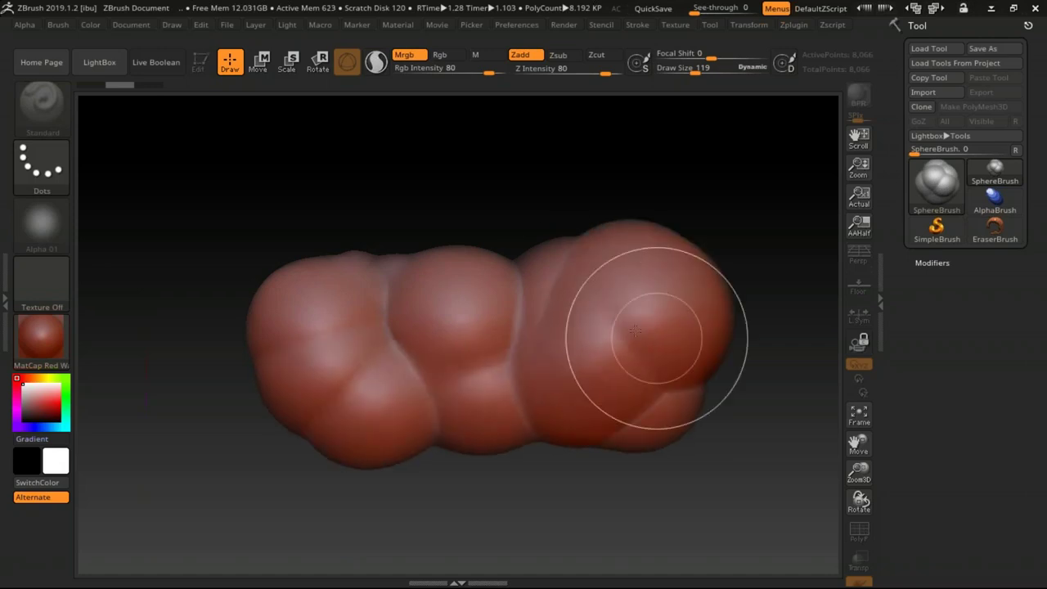
{"action": "left_click", "coordinate": [953, 169]}
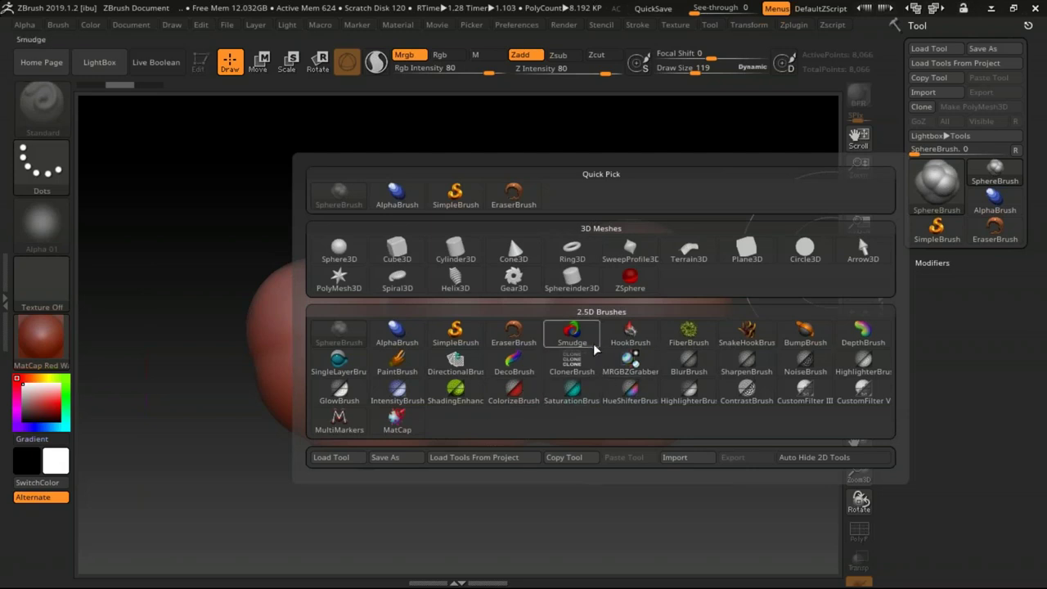
- Smudge the mass smooth and, at size 73, pull a fin upward from the centre
{"action": "left_click", "coordinate": [571, 331]}
{"action": "mouse_move", "coordinate": [580, 323]}
{"action": "left_mouse_down"}
{"action": "mouse_move", "coordinate": [364, 352]}
{"action": "mouse_move", "coordinate": [396, 335]}
{"action": "mouse_move", "coordinate": [334, 411]}
{"action": "mouse_move", "coordinate": [361, 348]}
{"action": "mouse_move", "coordinate": [429, 330]}
{"action": "left_mouse_up"}
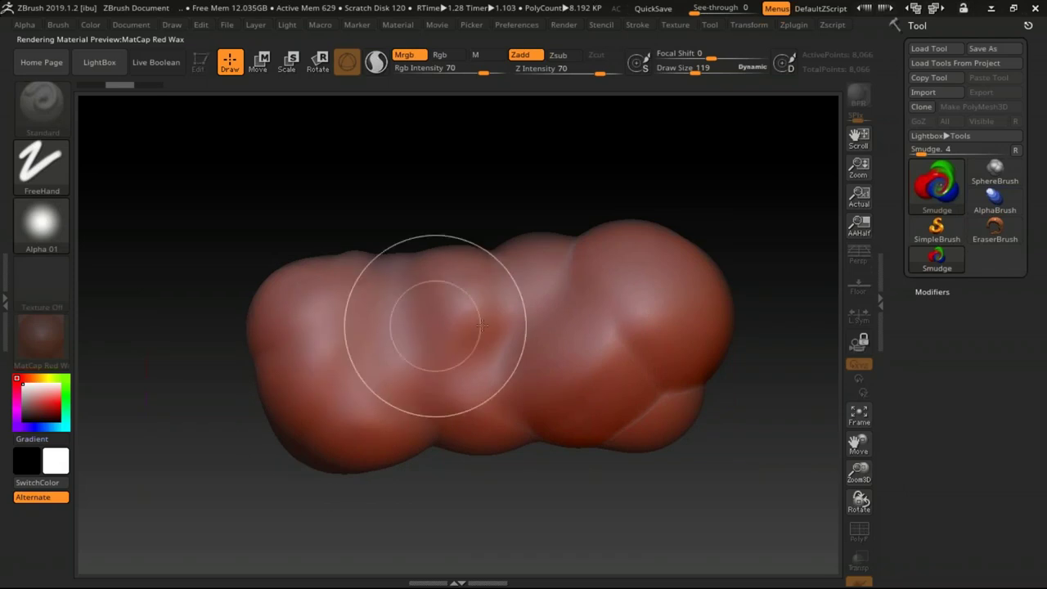
{"action": "left_click_drag", "start_coordinate": [598, 346], "coordinate": [609, 350]}
{"action": "key", "text": "s"}
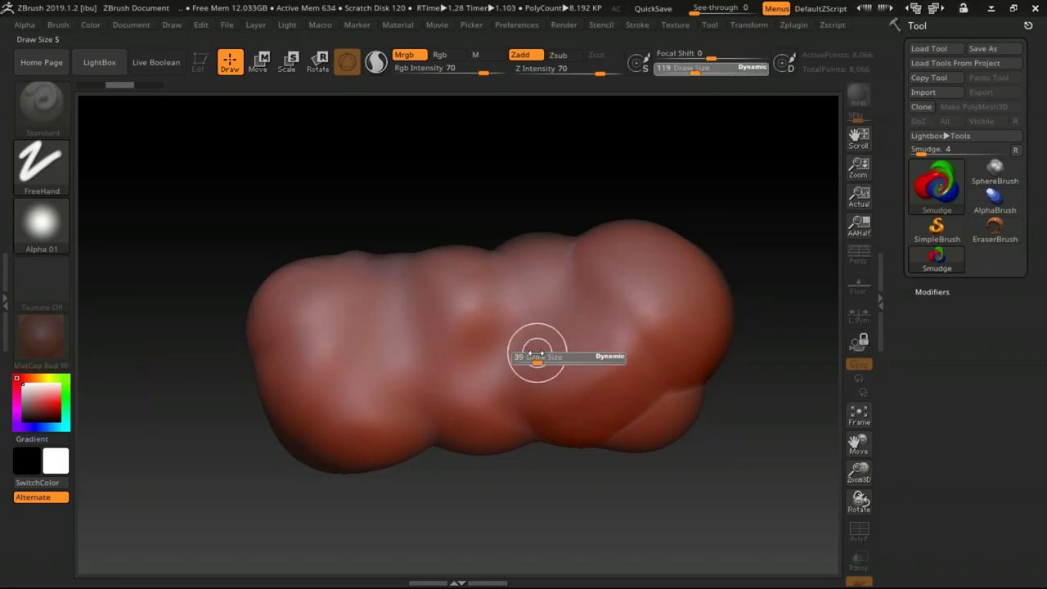
{"action": "left_click_drag", "start_coordinate": [537, 354], "coordinate": [544, 358]}
{"action": "left_click_drag", "start_coordinate": [421, 287], "coordinate": [564, 171]}
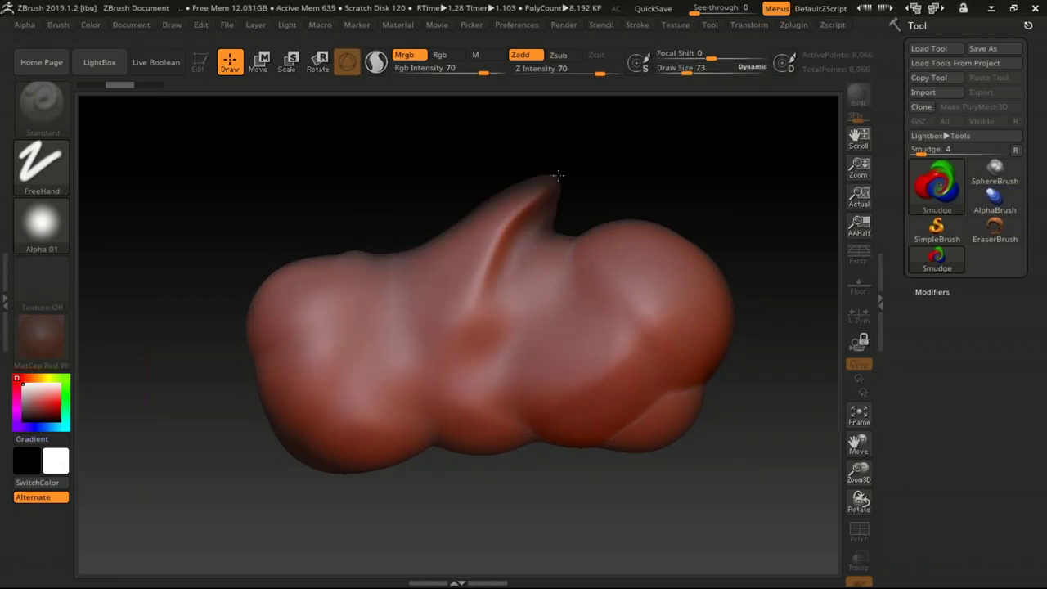
{"action": "left_click_drag", "start_coordinate": [476, 266], "coordinate": [584, 159]}
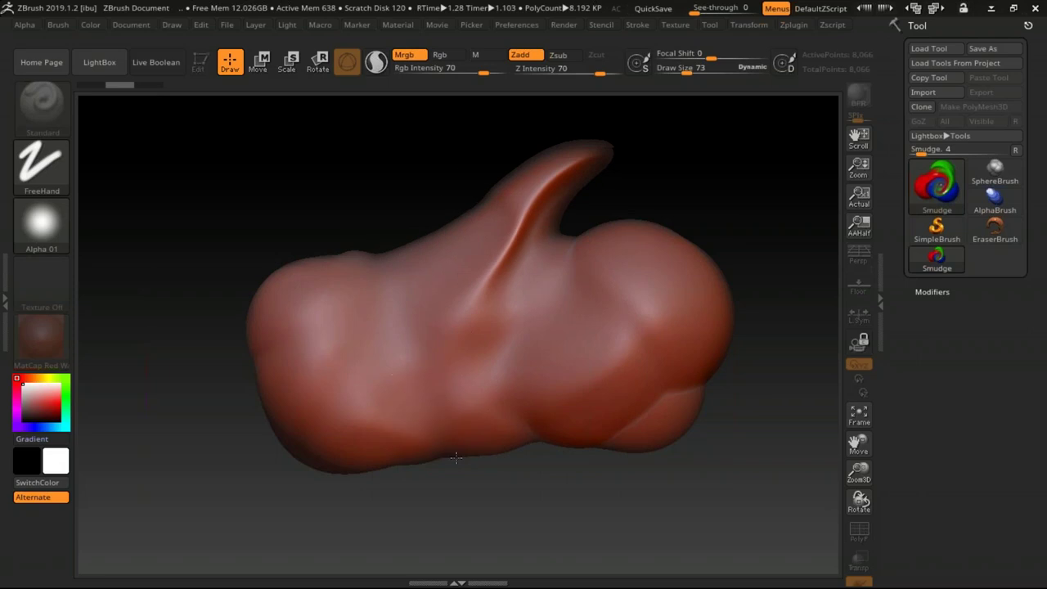
- Reshape the bottom, upper-right and right lobes and smooth the head's lower bulge
{"action": "left_click_drag", "start_coordinate": [455, 458], "coordinate": [528, 519]}
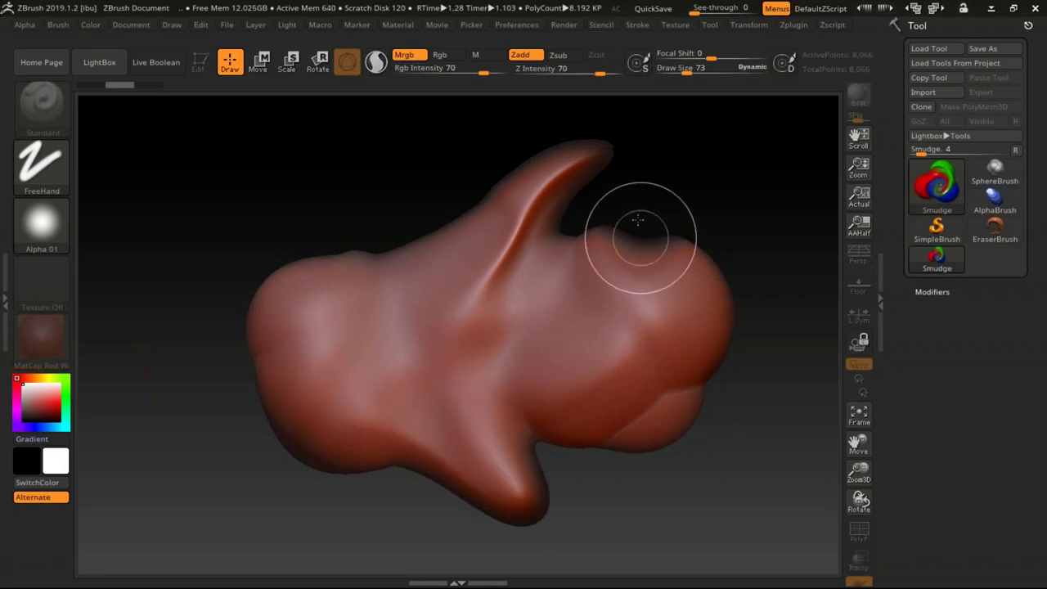
{"action": "mouse_move", "coordinate": [603, 217]}
{"action": "left_mouse_down"}
{"action": "mouse_move", "coordinate": [701, 234]}
{"action": "mouse_move", "coordinate": [670, 278]}
{"action": "mouse_move", "coordinate": [666, 351]}
{"action": "left_mouse_up"}
{"action": "mouse_move", "coordinate": [654, 393]}
{"action": "left_mouse_down"}
{"action": "mouse_move", "coordinate": [667, 368]}
{"action": "mouse_move", "coordinate": [764, 335]}
{"action": "mouse_move", "coordinate": [771, 299]}
{"action": "left_mouse_up"}
{"action": "left_click_drag", "start_coordinate": [728, 424], "coordinate": [783, 425]}
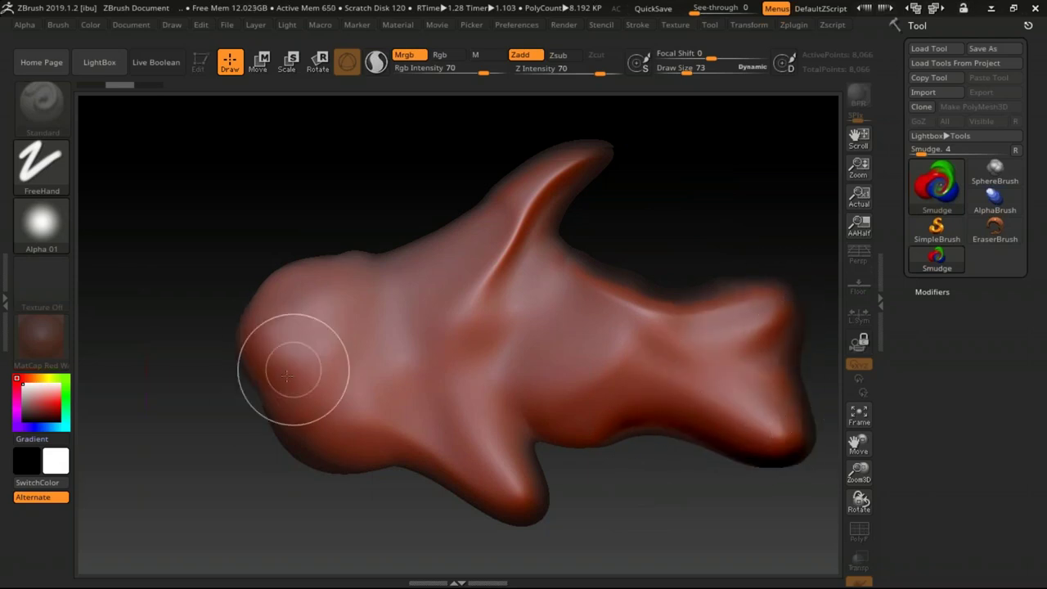
{"action": "left_click_drag", "start_coordinate": [287, 375], "coordinate": [299, 416]}
- Cut and deepen a mouth slit into the head with the Smudge brush at size 65
{"action": "key", "text": "s"}
{"action": "mouse_move", "coordinate": [183, 451]}
{"action": "left_mouse_down"}
{"action": "mouse_move", "coordinate": [197, 453]}
{"action": "mouse_move", "coordinate": [187, 445]}
{"action": "left_mouse_up"}
{"action": "mouse_move", "coordinate": [238, 386]}
{"action": "left_mouse_down"}
{"action": "mouse_move", "coordinate": [355, 350]}
{"action": "mouse_move", "coordinate": [328, 376]}
{"action": "mouse_move", "coordinate": [376, 343]}
{"action": "left_mouse_up"}
{"action": "left_click_drag", "start_coordinate": [285, 397], "coordinate": [269, 425]}
{"action": "left_click_drag", "start_coordinate": [336, 380], "coordinate": [388, 331]}
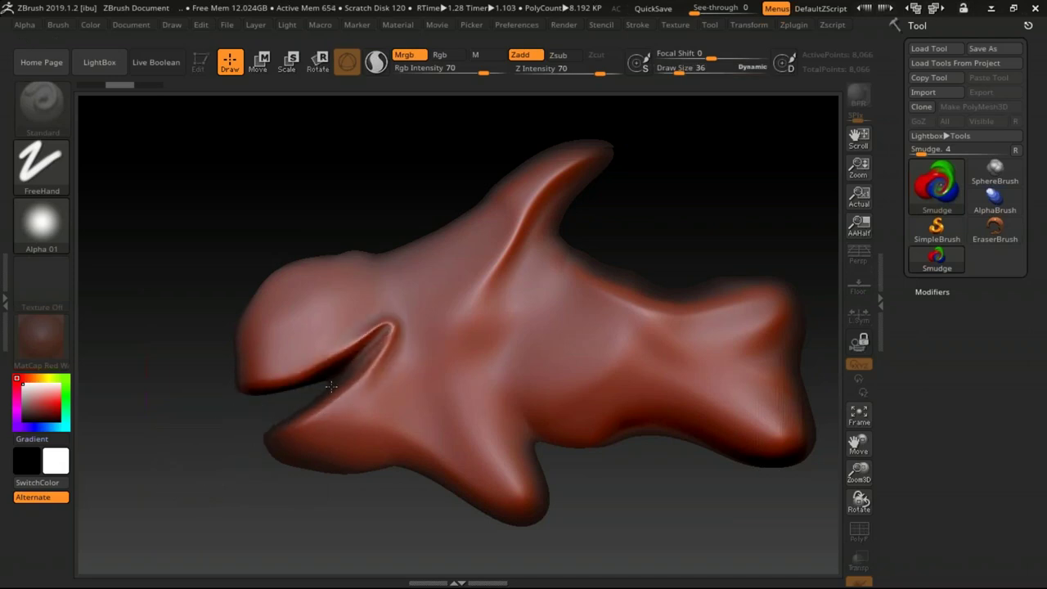
{"action": "left_click_drag", "start_coordinate": [327, 388], "coordinate": [374, 361]}
- Resize the brush to 12, then 30, pull the bottom tip and carve tail notches
{"action": "key", "text": "s"}
{"action": "left_click_drag", "start_coordinate": [600, 229], "coordinate": [586, 227]}
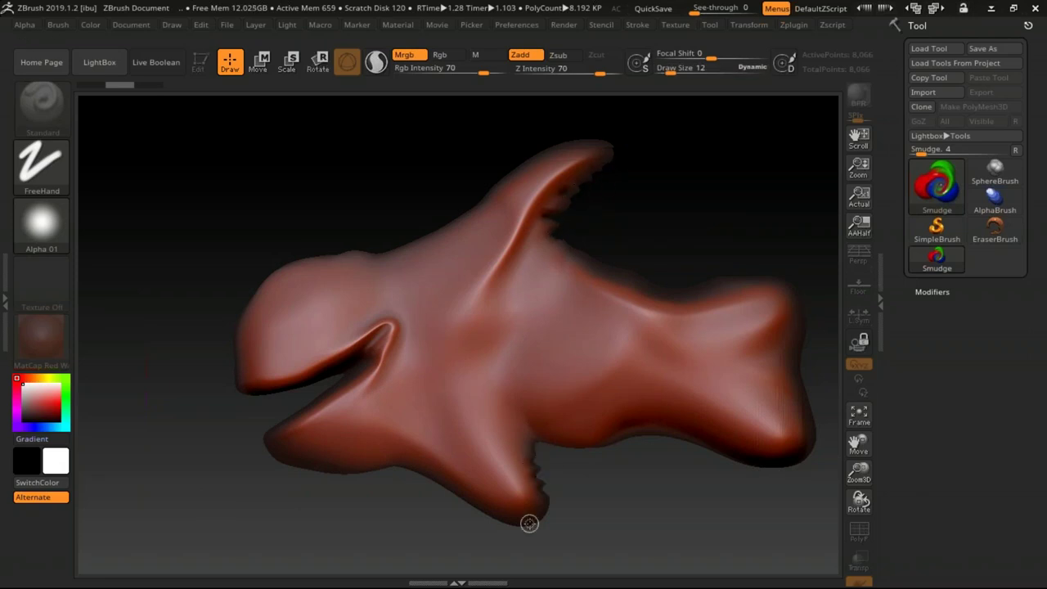
{"action": "key", "text": "s"}
{"action": "left_click_drag", "start_coordinate": [533, 520], "coordinate": [556, 536]}
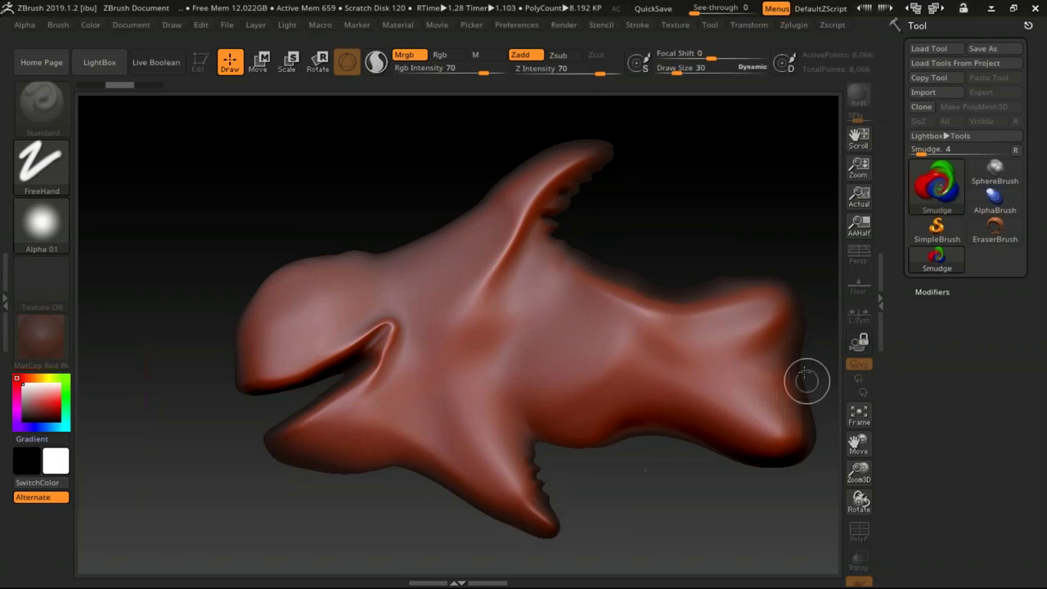
{"action": "mouse_move", "coordinate": [814, 336]}
{"action": "left_mouse_down"}
{"action": "mouse_move", "coordinate": [799, 351]}
{"action": "mouse_move", "coordinate": [810, 392]}
{"action": "left_mouse_up"}
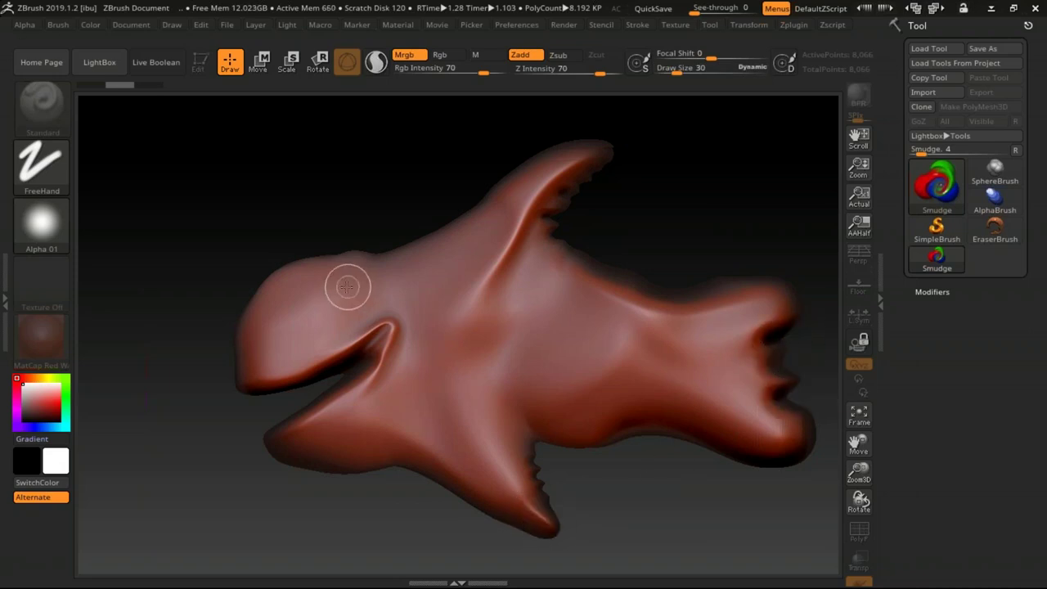
- Press an eye socket with SimpleBrush, then add Chrome dots at size 19 on the body
{"action": "left_click", "coordinate": [936, 227]}
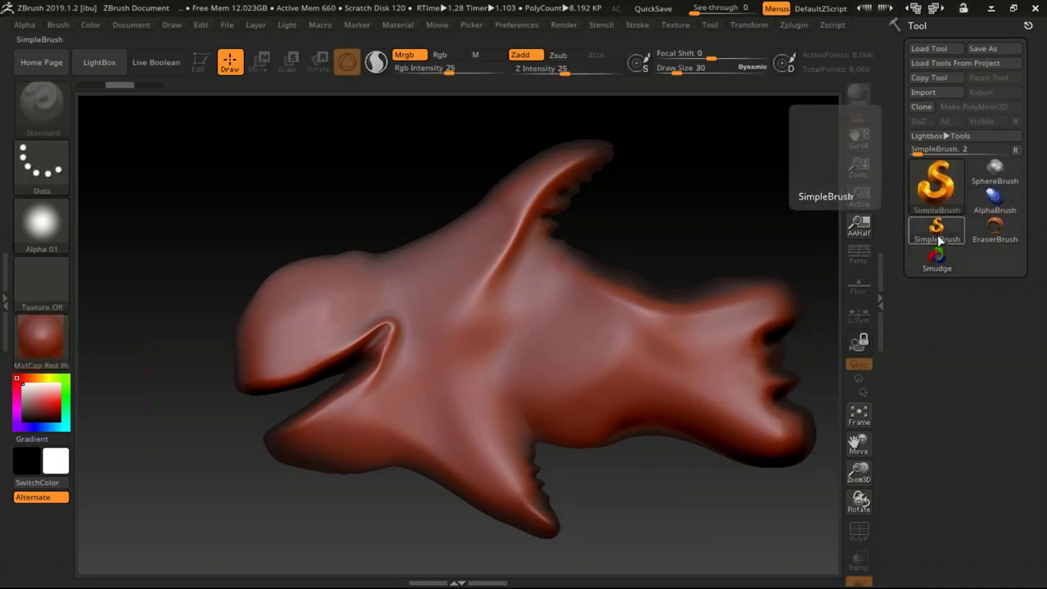
{"action": "left_click", "coordinate": [309, 308]}
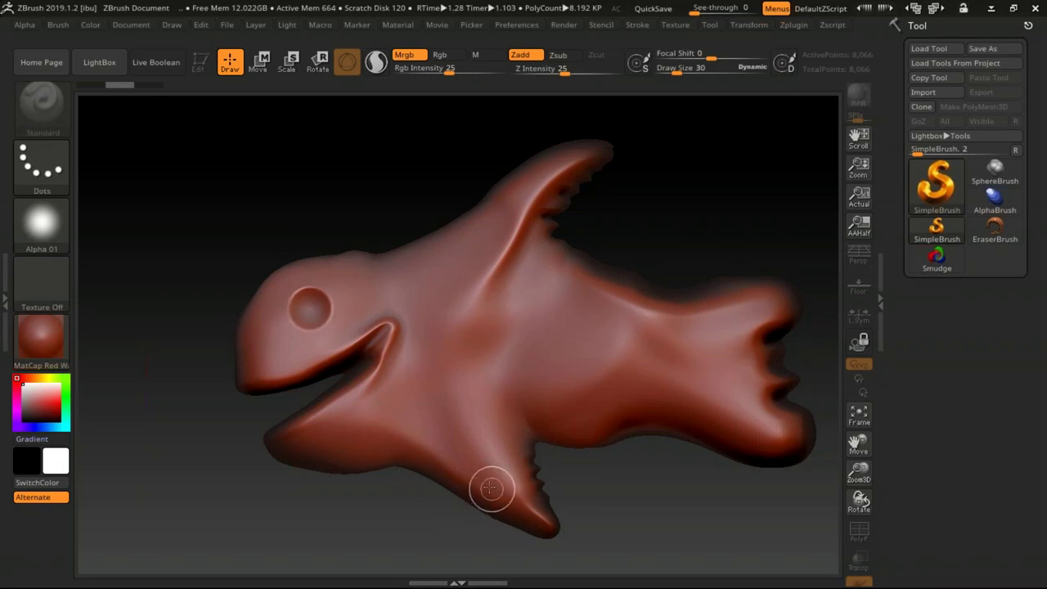
{"action": "key", "text": "s"}
{"action": "left_click_drag", "start_coordinate": [311, 304], "coordinate": [305, 308]}
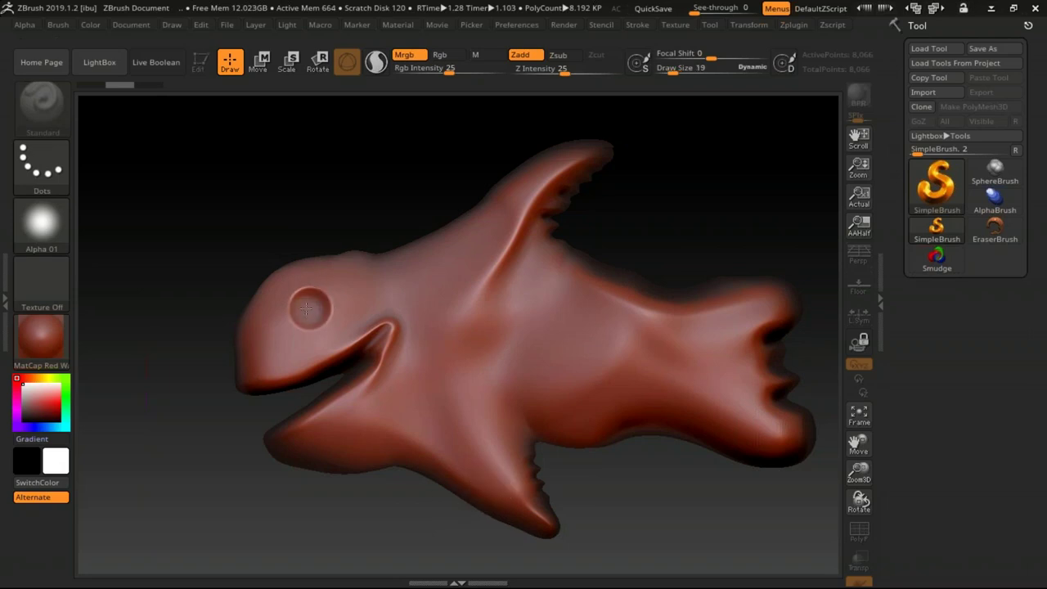
{"action": "left_click", "coordinate": [40, 335]}
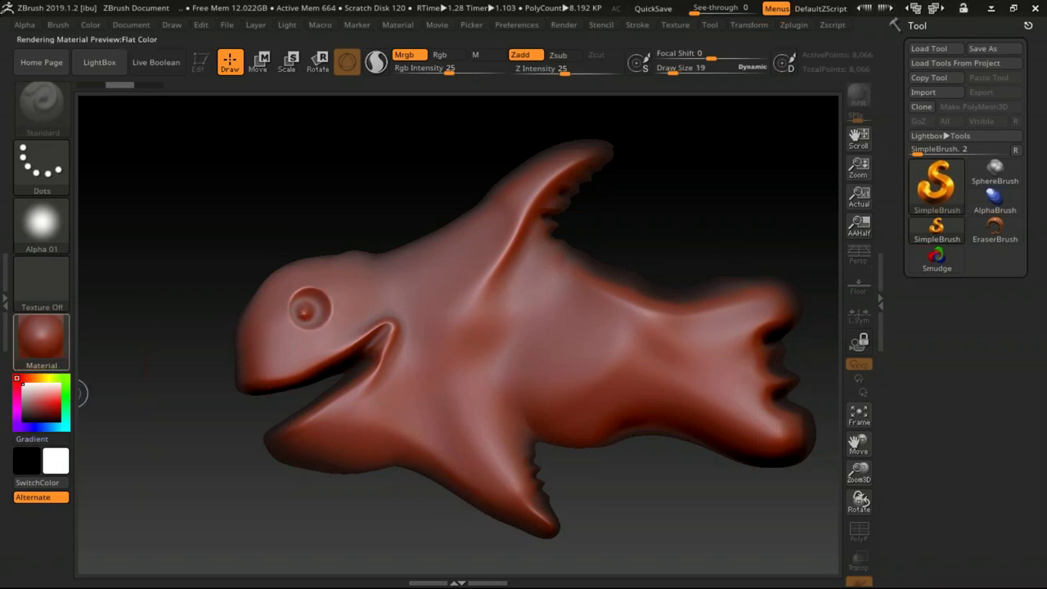
{"action": "left_click", "coordinate": [370, 400]}
{"action": "mouse_move", "coordinate": [535, 339]}
{"action": "left_mouse_down"}
{"action": "mouse_move", "coordinate": [583, 311]}
{"action": "mouse_move", "coordinate": [605, 384]}
{"action": "left_mouse_up"}
- Switch to ReflectYellow and paint orange strokes down the middle and toward the tail
{"action": "left_click", "coordinate": [41, 335]}
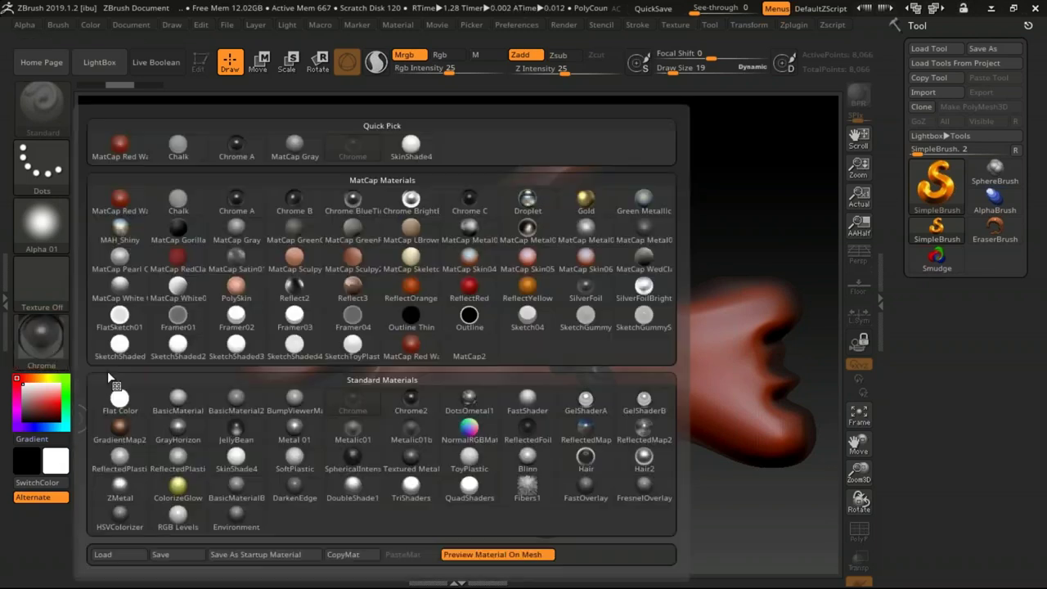
{"action": "left_click", "coordinate": [619, 409]}
{"action": "left_click_drag", "start_coordinate": [496, 269], "coordinate": [511, 446]}
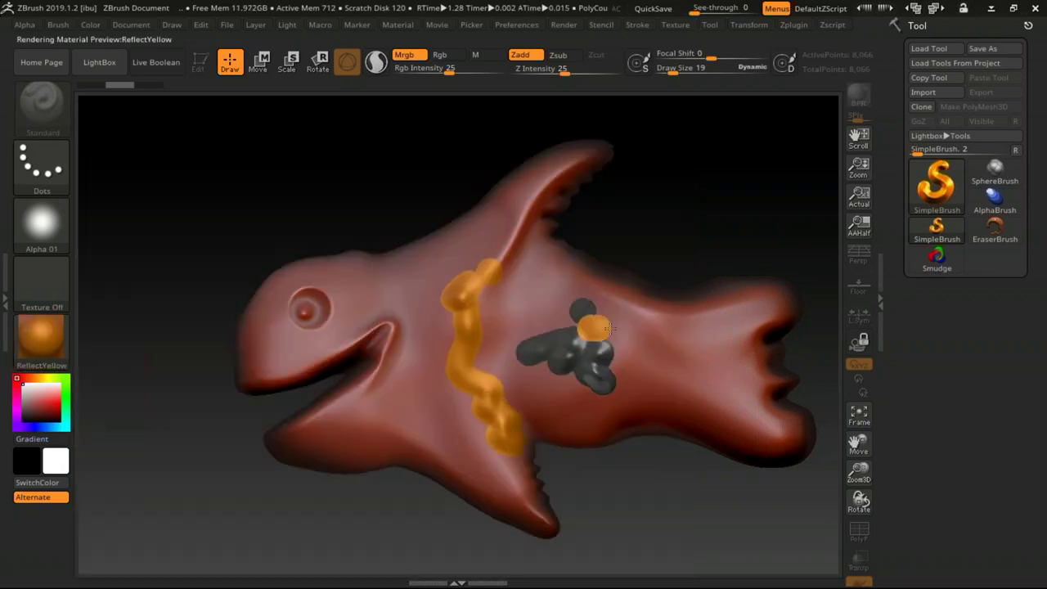
{"action": "left_click_drag", "start_coordinate": [585, 323], "coordinate": [723, 352]}
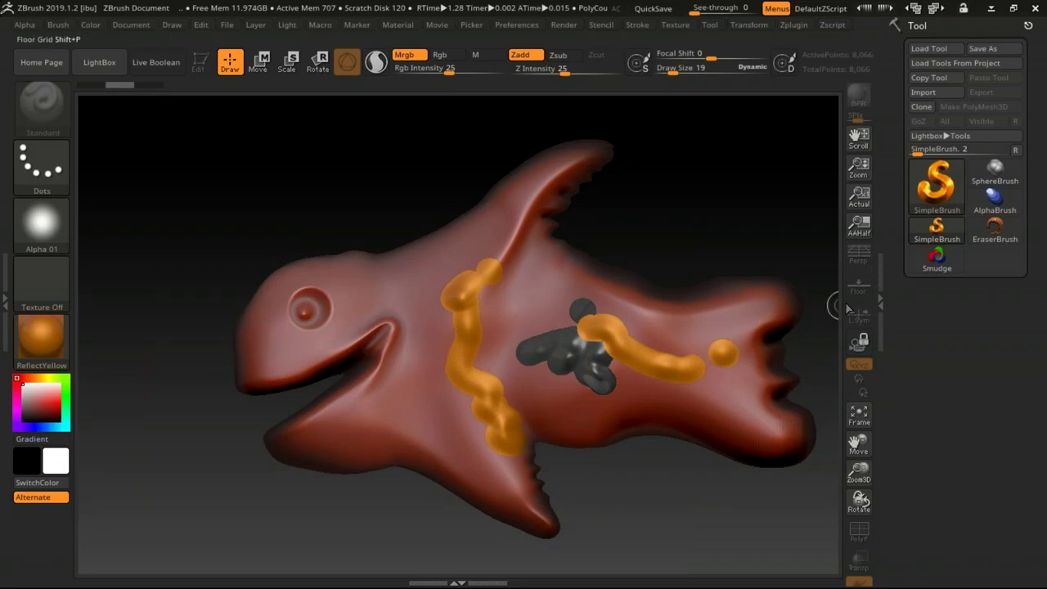
- With Smudge, pull pointed spikes from the head, lower belly and along the back
{"action": "left_click", "coordinate": [936, 260]}
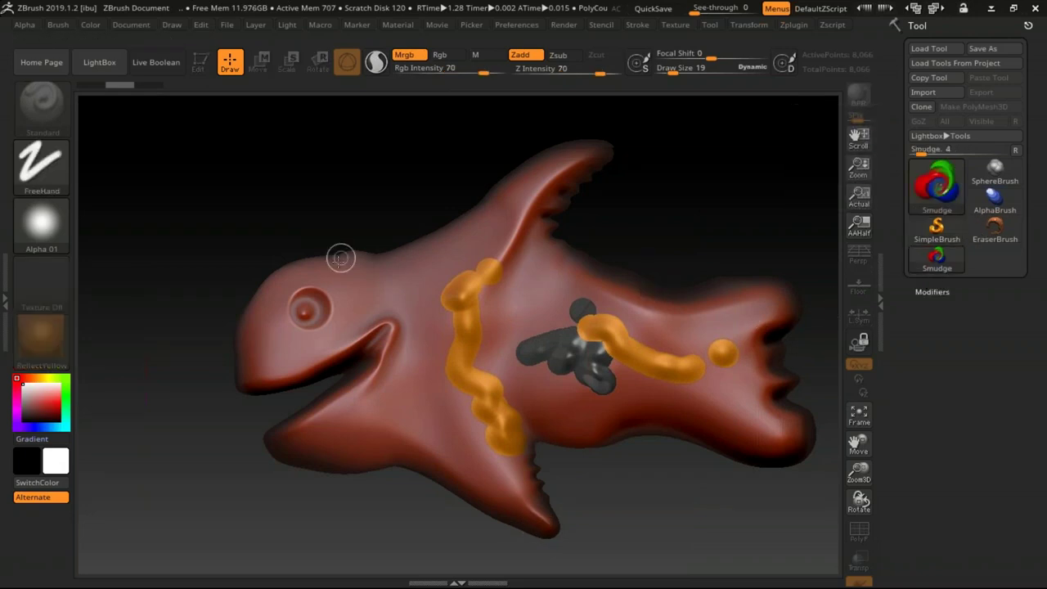
{"action": "left_click_drag", "start_coordinate": [303, 254], "coordinate": [260, 198]}
{"action": "left_click_drag", "start_coordinate": [348, 269], "coordinate": [353, 237]}
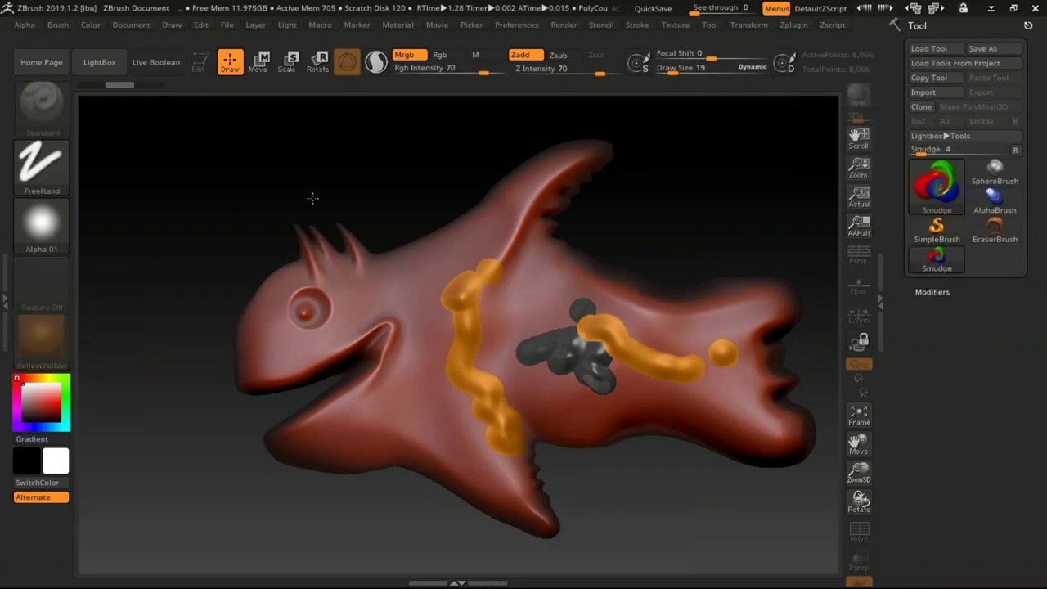
{"action": "left_click_drag", "start_coordinate": [393, 441], "coordinate": [363, 495]}
{"action": "mouse_move", "coordinate": [444, 458]}
{"action": "left_mouse_down"}
{"action": "mouse_move", "coordinate": [440, 493]}
{"action": "mouse_move", "coordinate": [484, 511]}
{"action": "left_mouse_up"}
{"action": "left_click_drag", "start_coordinate": [591, 435], "coordinate": [612, 476]}
{"action": "left_click_drag", "start_coordinate": [654, 319], "coordinate": [660, 276]}
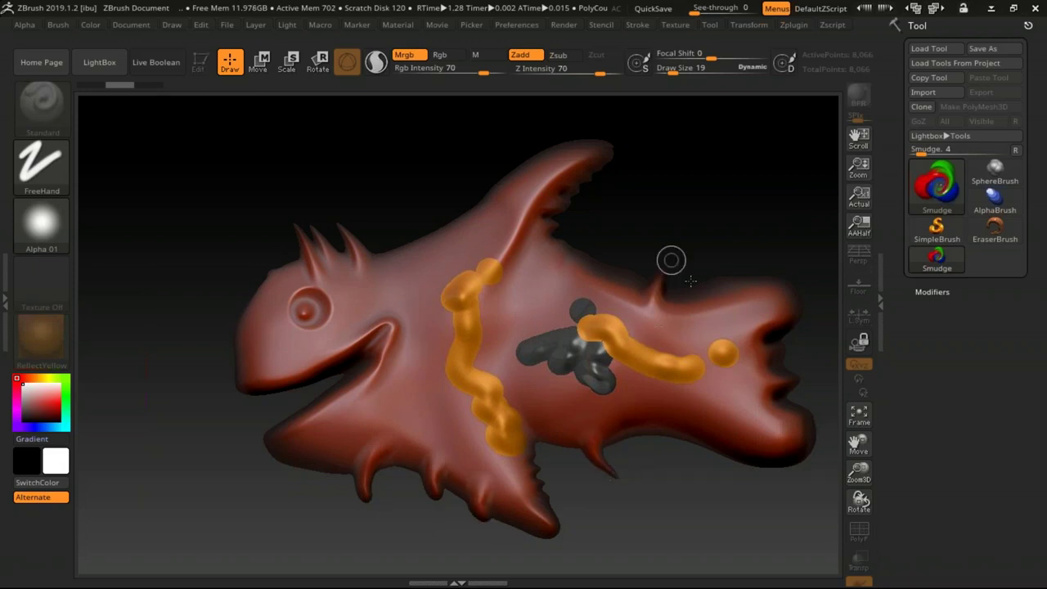
{"action": "left_click_drag", "start_coordinate": [754, 303], "coordinate": [765, 273]}
{"action": "left_click_drag", "start_coordinate": [586, 290], "coordinate": [605, 253]}
{"action": "left_click_drag", "start_coordinate": [444, 238], "coordinate": [418, 218]}
{"action": "left_click_drag", "start_coordinate": [484, 221], "coordinate": [509, 180]}
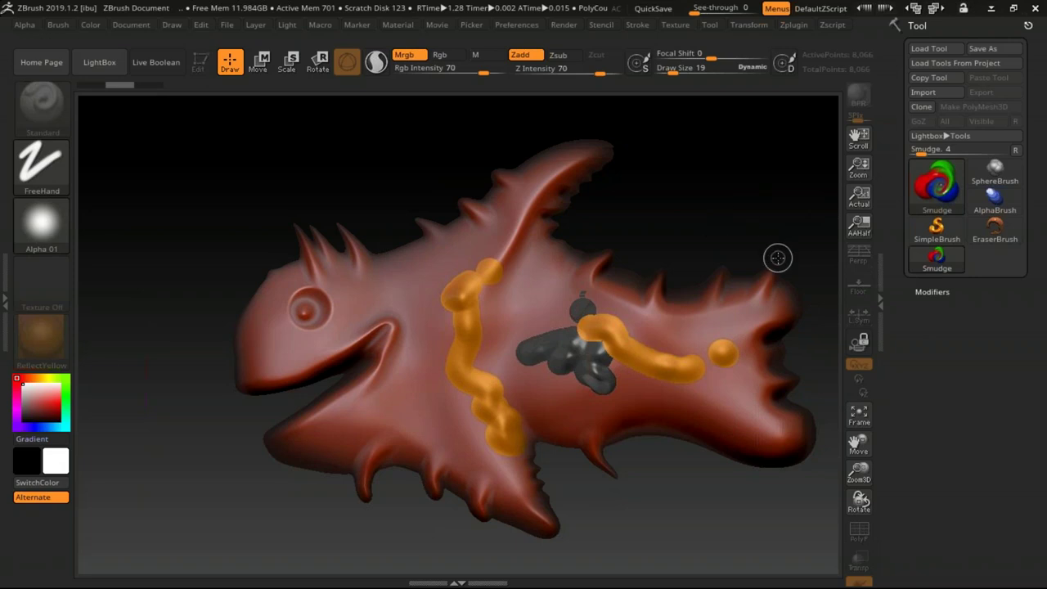
- Grab the whole fish as depth and colour maps with MRGBZGrabber
{"action": "left_click", "coordinate": [920, 191]}
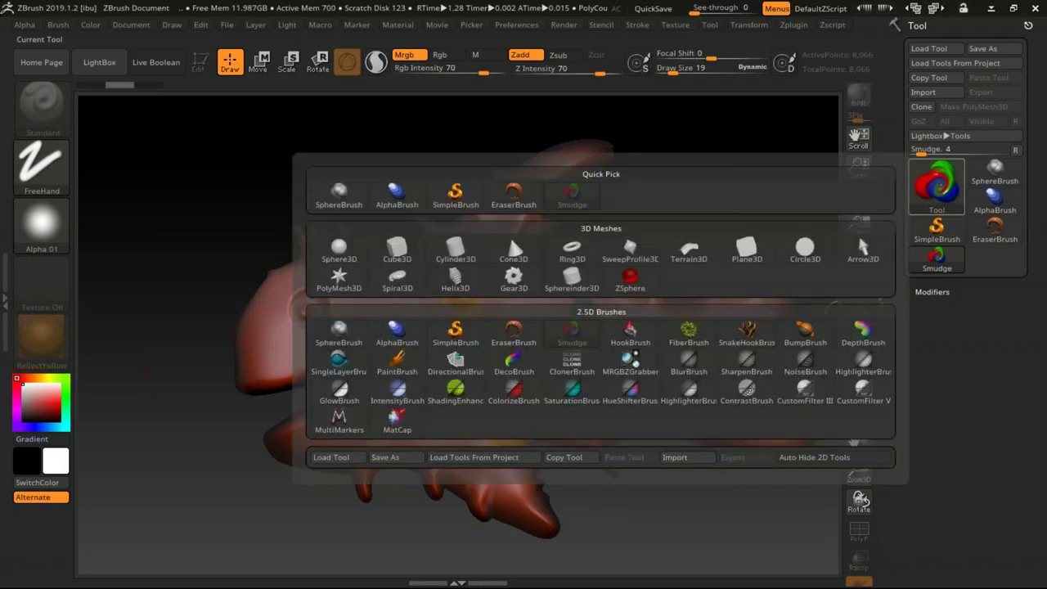
{"action": "left_click_drag", "start_coordinate": [225, 154], "coordinate": [599, 473]}
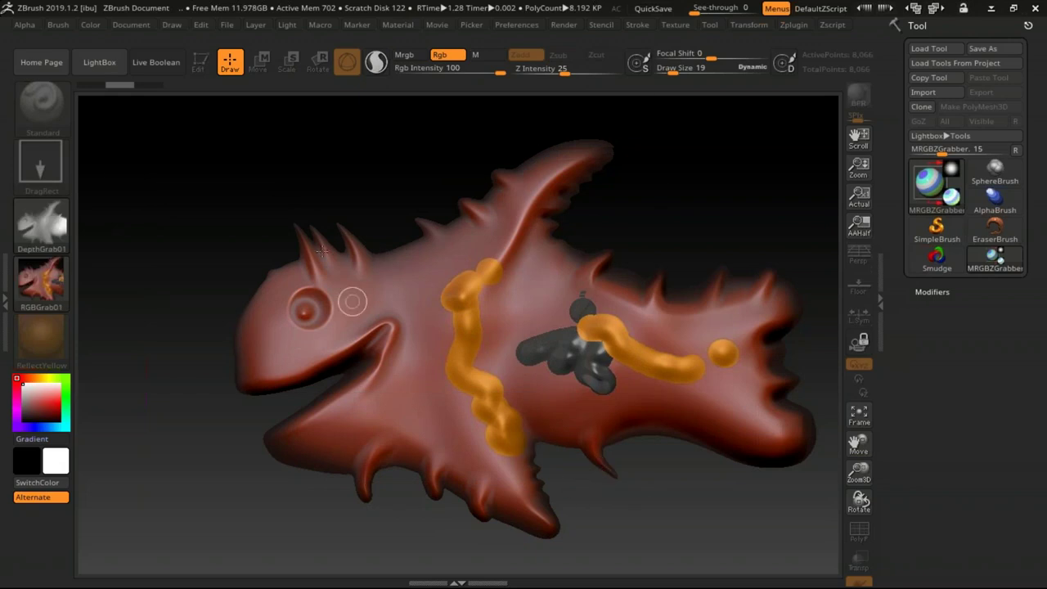
{"action": "mouse_move", "coordinate": [79, 95]}
{"action": "left_mouse_down"}
{"action": "mouse_move", "coordinate": [710, 514]}
{"action": "mouse_move", "coordinate": [845, 548]}
{"action": "left_mouse_up"}
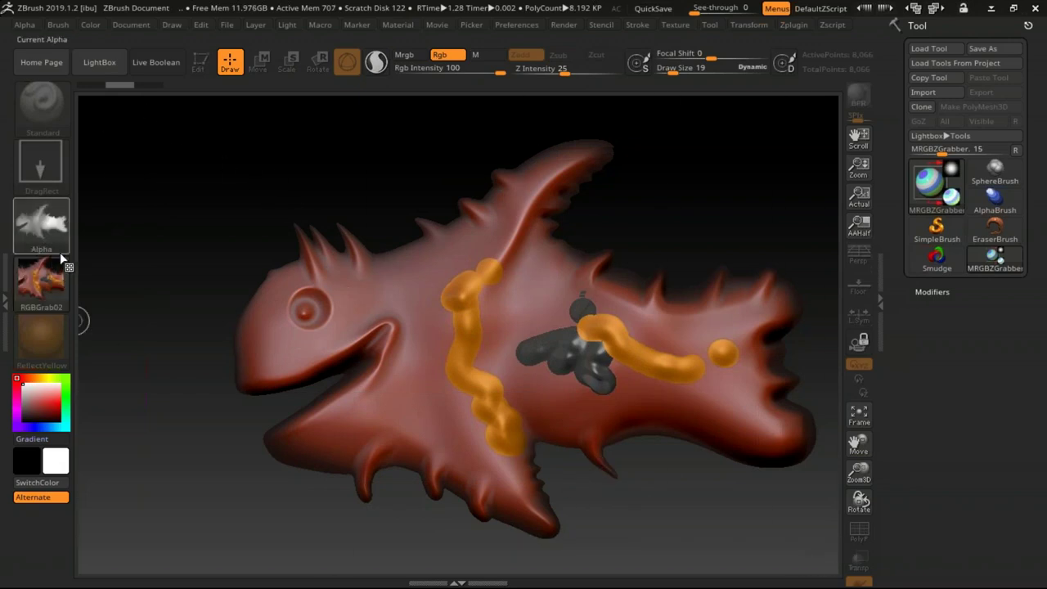
{"action": "key", "text": "ctrl"}
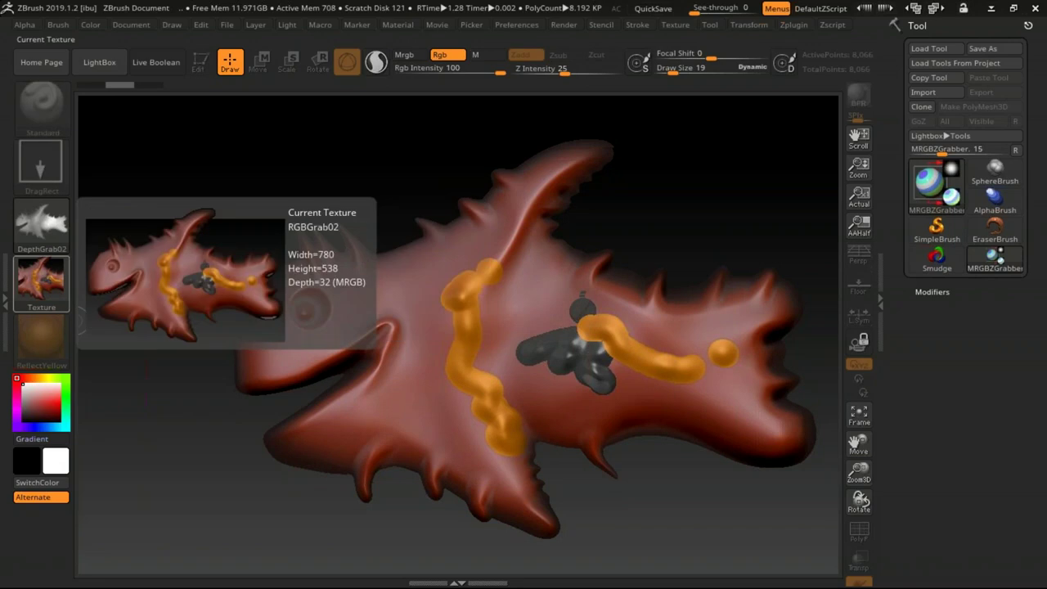
- Make the grabbed alpha 3D, clear the canvas, and draw Skin_DepthGrab02 at centre
{"action": "left_click", "coordinate": [57, 227]}
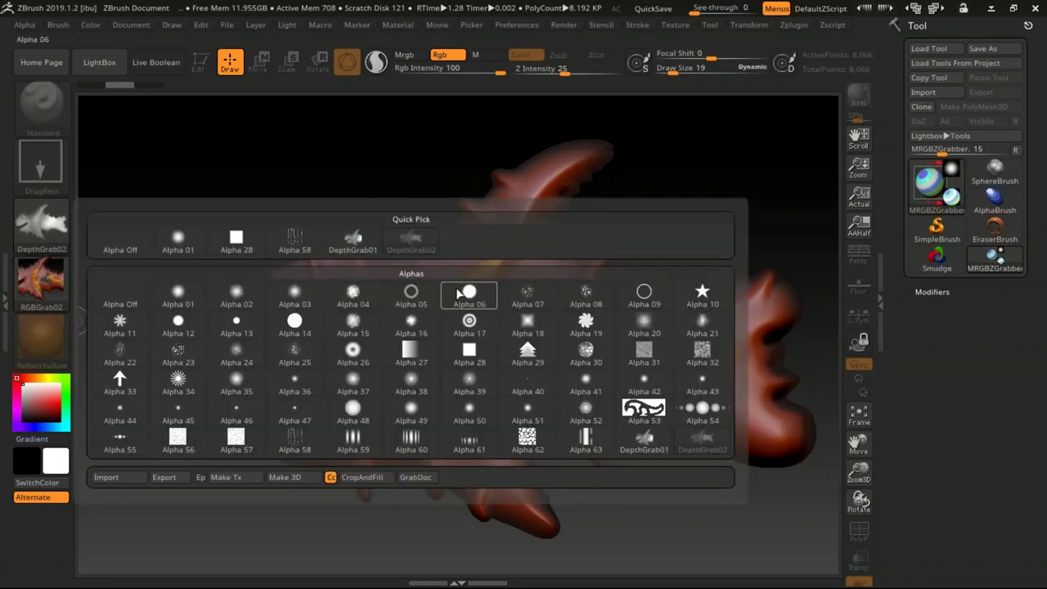
{"action": "mouse_move", "coordinate": [40, 161]}
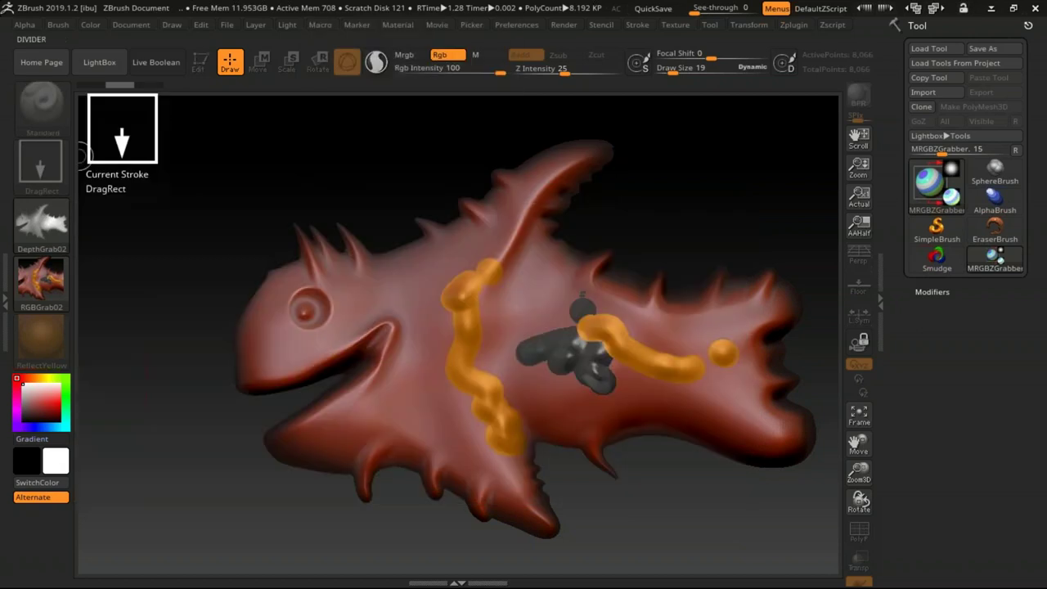
{"action": "left_click", "coordinate": [25, 26]}
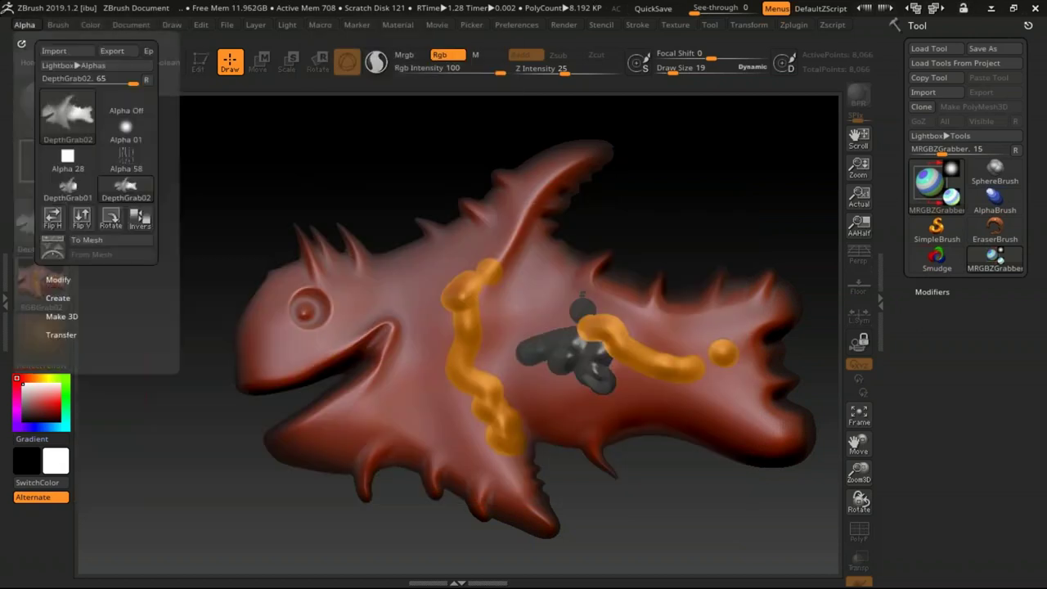
{"action": "left_click", "coordinate": [72, 316]}
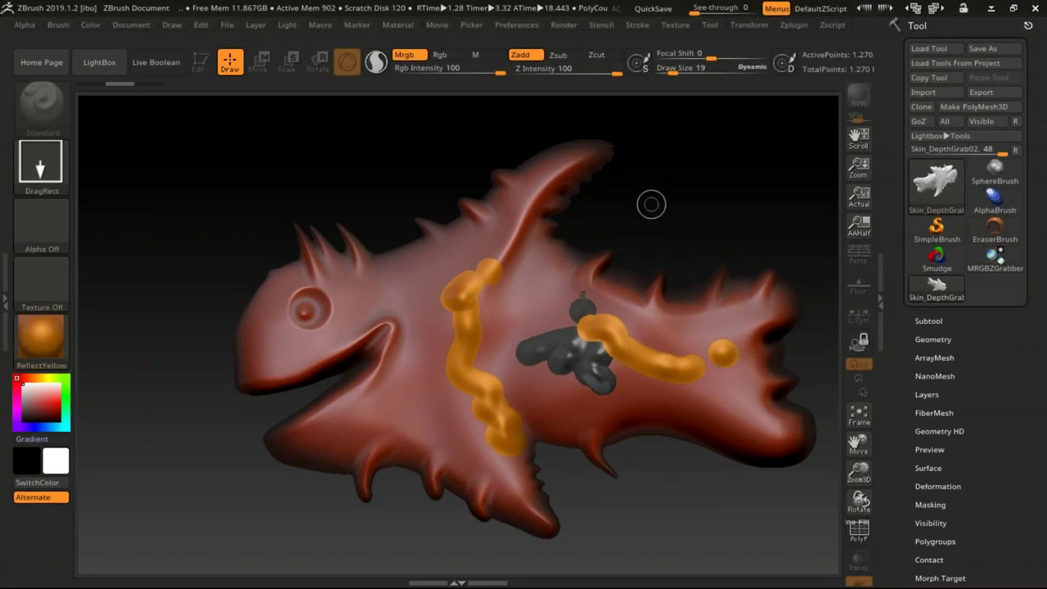
{"action": "key", "text": "ctrl"}
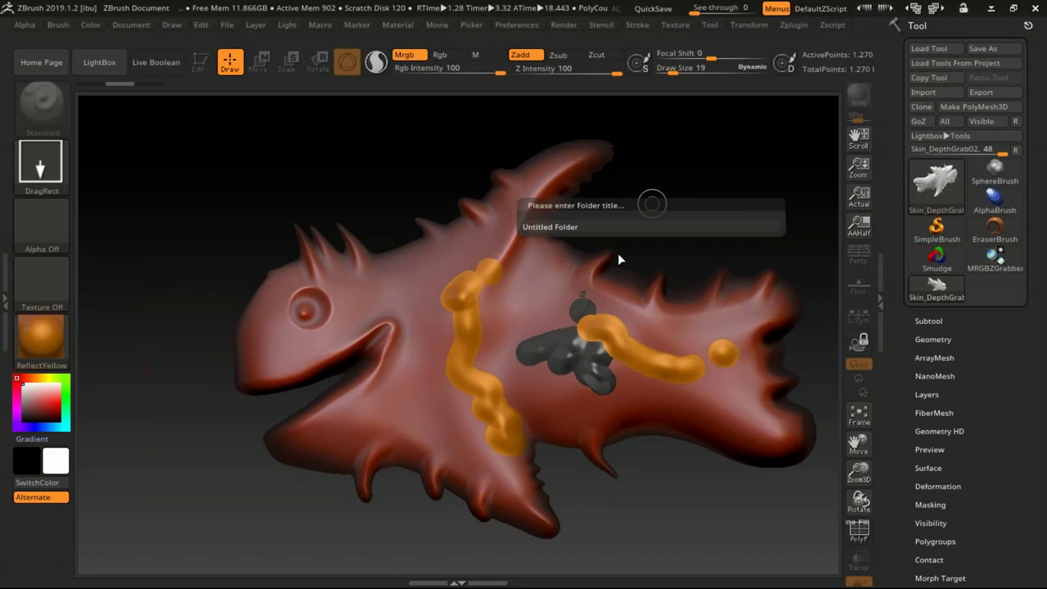
{"action": "key", "text": "ctrl+n"}
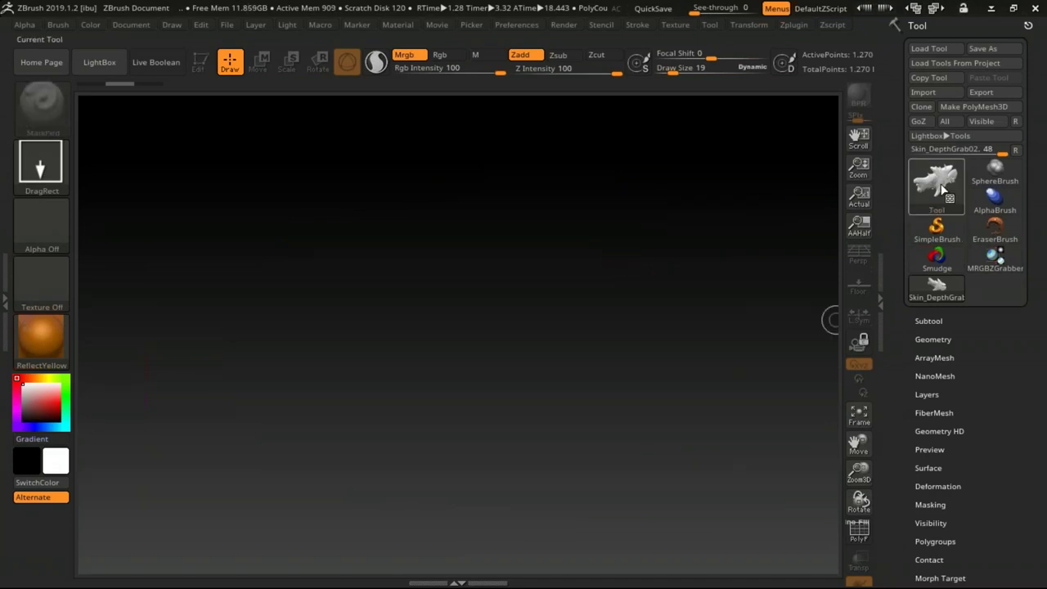
{"action": "left_click_drag", "start_coordinate": [453, 328], "coordinate": [467, 461]}
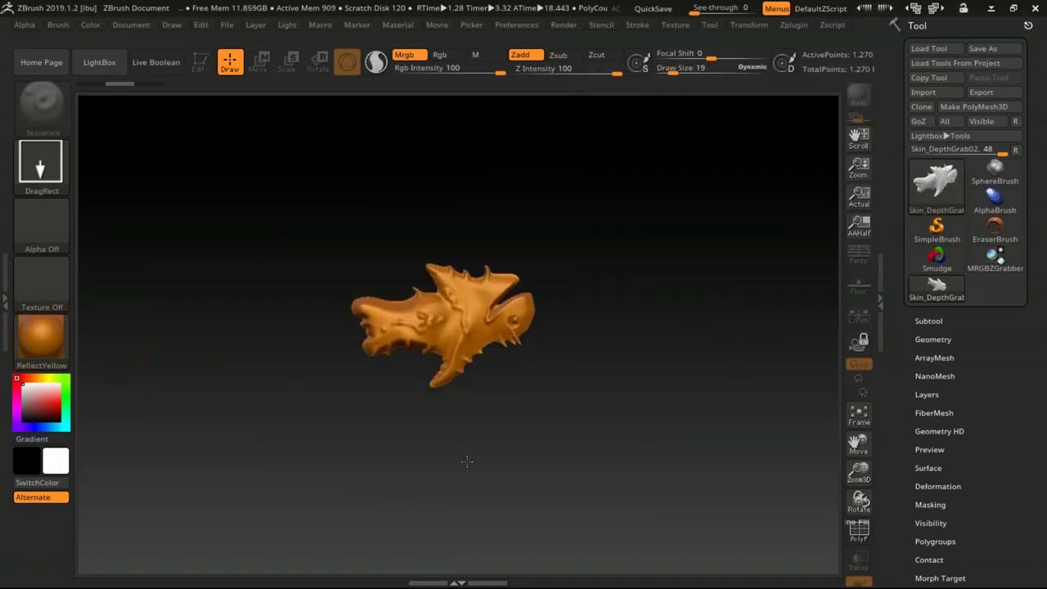
- Put Skin_DepthGrab02 into Edit mode and zoom until it fills the canvas
{"action": "key", "text": "t"}
{"action": "key", "text": "t"}
{"action": "left_click_drag", "start_coordinate": [701, 234], "coordinate": [601, 426]}
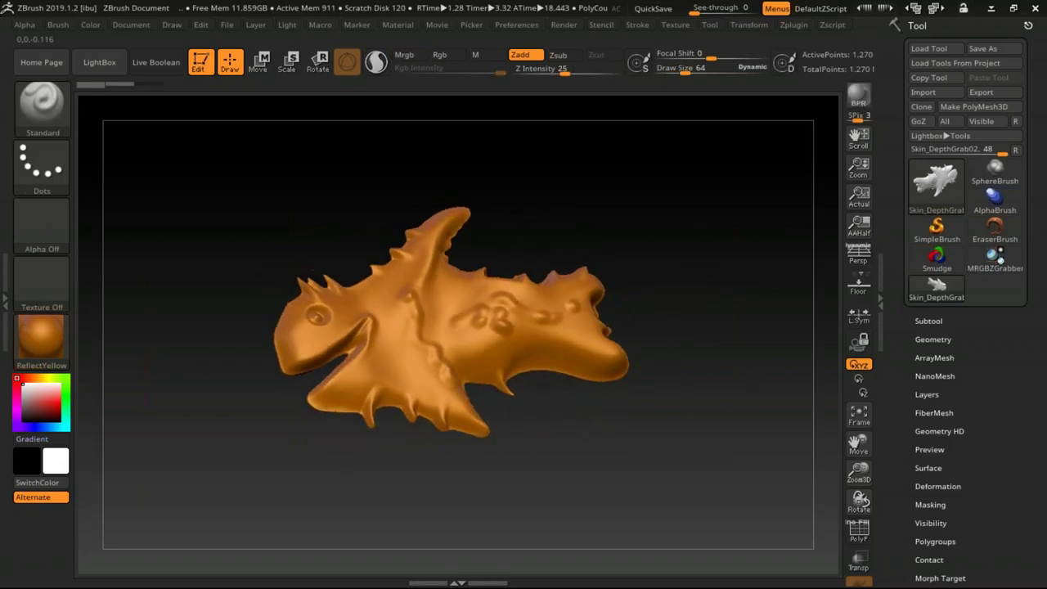
{"action": "left_click_drag", "start_coordinate": [601, 426], "coordinate": [677, 514]}
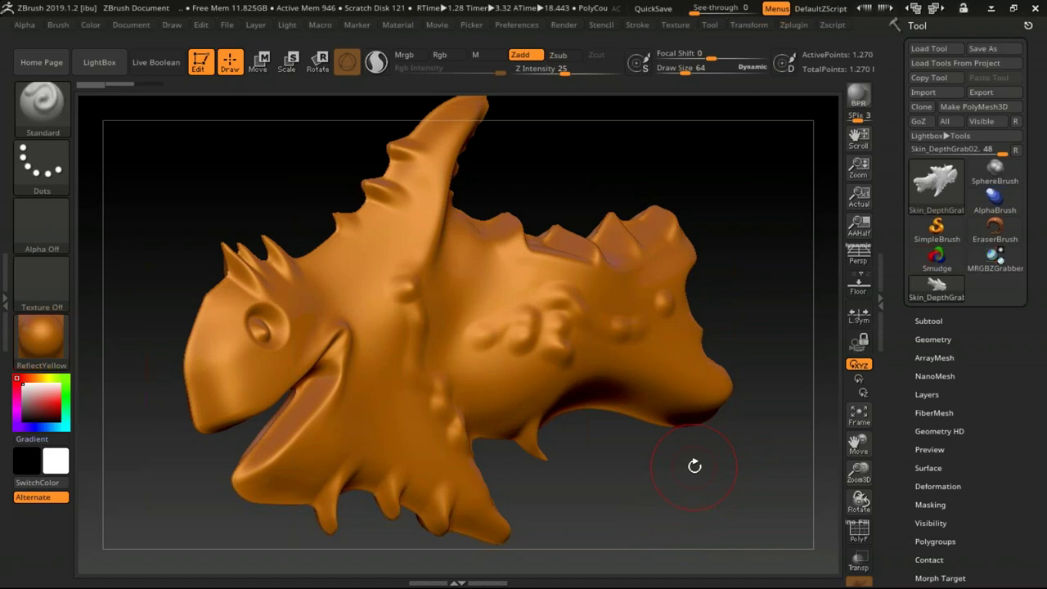
- Choose Init ZBrush from Preferences and respond to its confirmation prompt
{"action": "key", "text": "ctrl"}
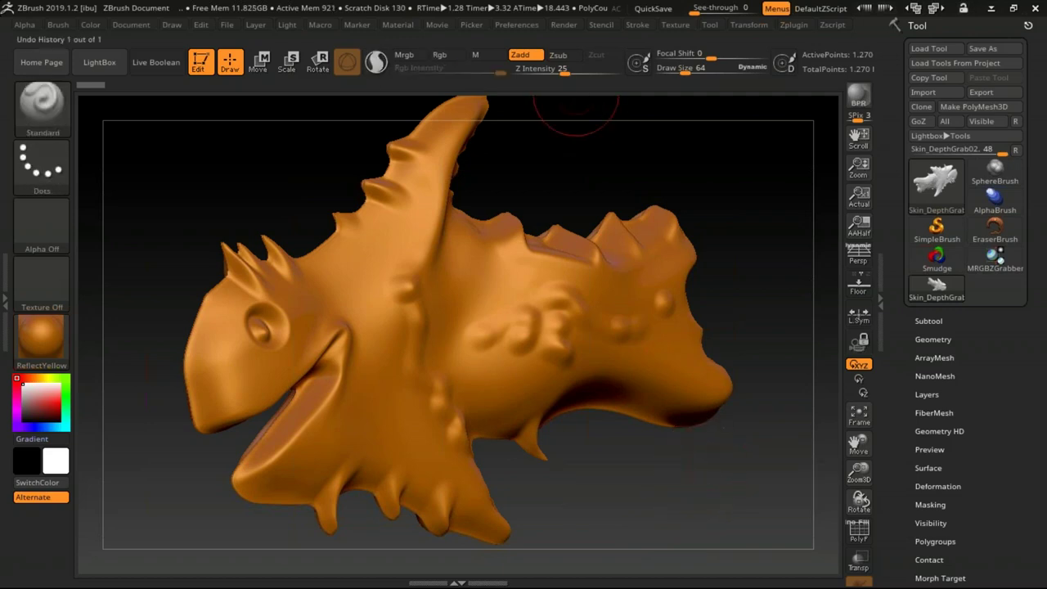
{"action": "left_click", "coordinate": [516, 25]}
{"action": "left_click", "coordinate": [556, 50]}
{"action": "left_click", "coordinate": [576, 344]}
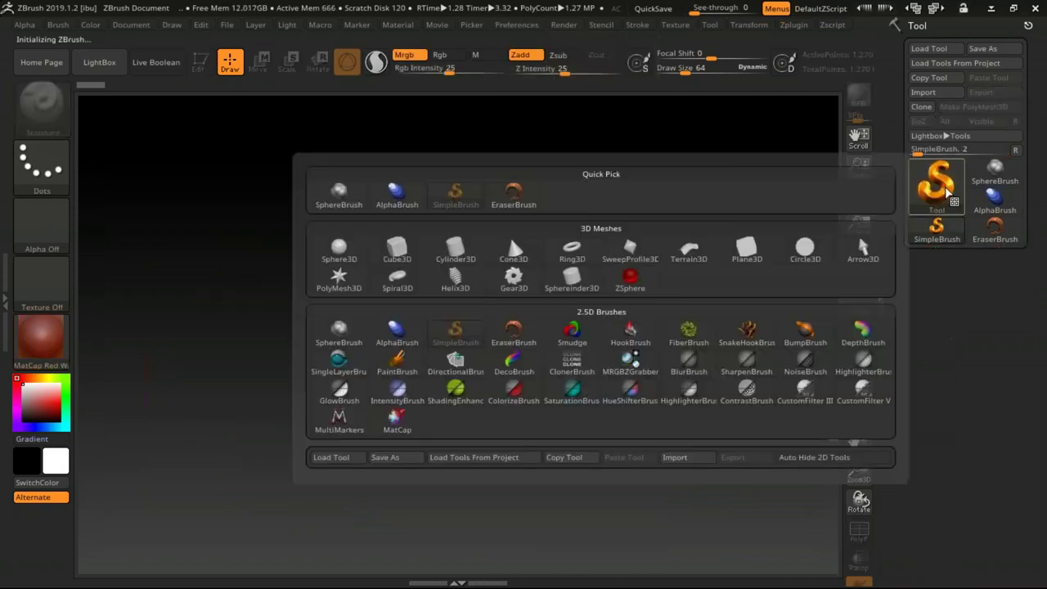
- Reinitialize ZBrush and draw a new Sphere3D on the canvas
{"action": "left_click", "coordinate": [937, 184]}
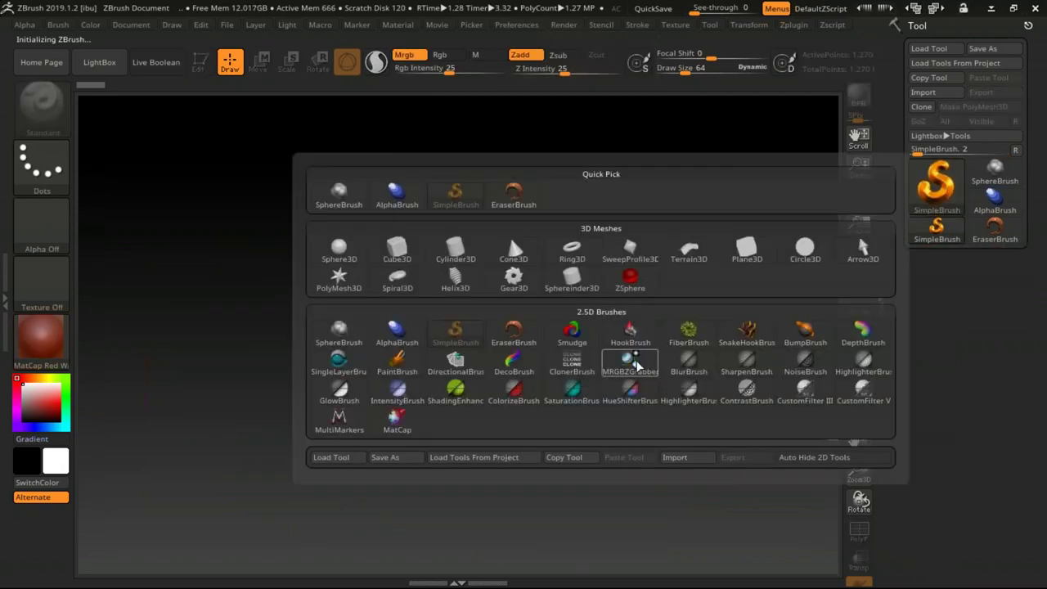
{"action": "left_click", "coordinate": [338, 247]}
{"action": "left_click_drag", "start_coordinate": [427, 332], "coordinate": [522, 516]}
- Put the sphere in Edit mode with PolyF wireframe on and convert it with Make PolyMesh3D
{"action": "key", "text": "t"}
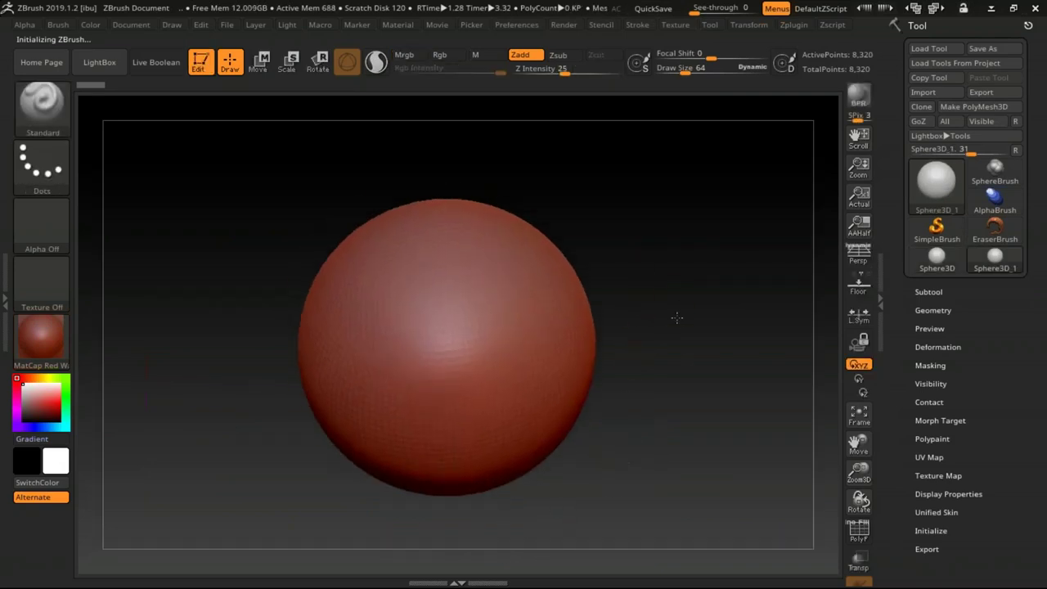
{"action": "left_click", "coordinate": [858, 531]}
{"action": "left_click_drag", "start_coordinate": [702, 383], "coordinate": [693, 350]}
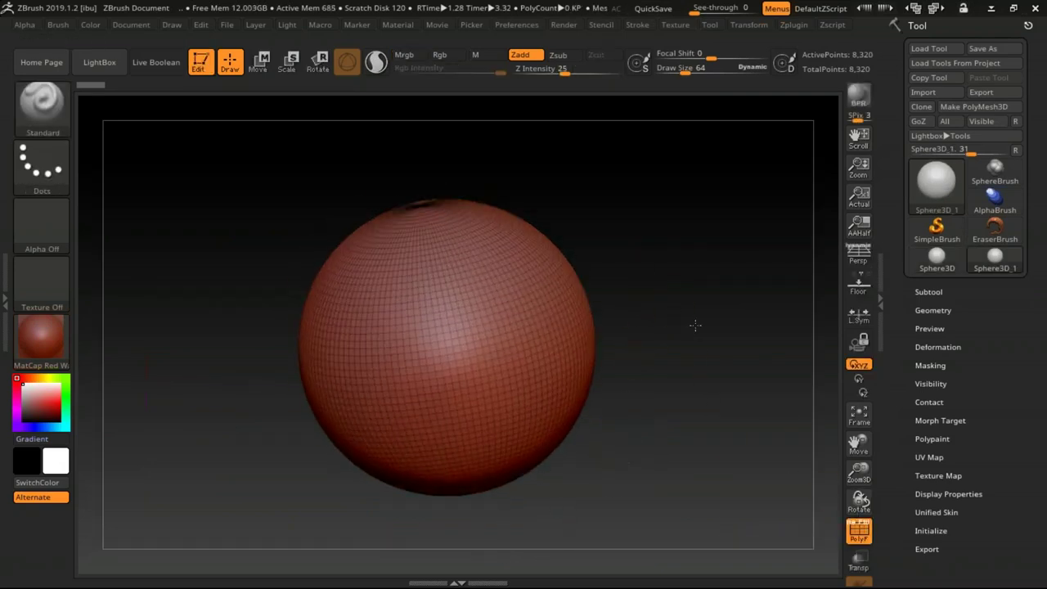
{"action": "left_click", "coordinate": [1004, 112]}
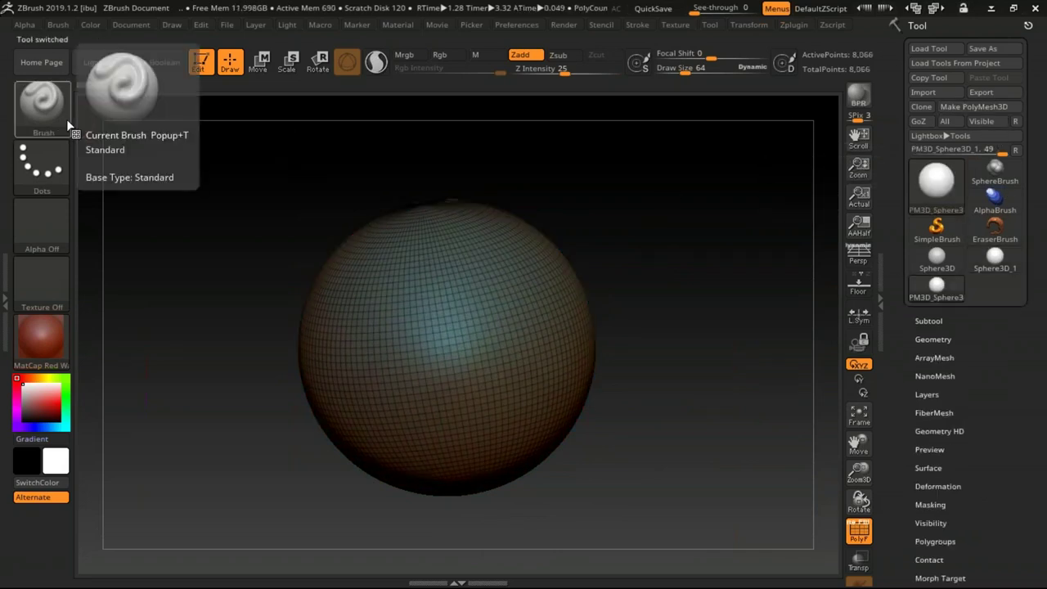
- Set Draw Size to 124 and sculpt a broad raised form onto the sphere's front
{"action": "key", "text": "s"}
{"action": "mouse_move", "coordinate": [493, 279]}
{"action": "left_mouse_down"}
{"action": "mouse_move", "coordinate": [513, 281]}
{"action": "mouse_move", "coordinate": [507, 376]}
{"action": "left_mouse_up"}
{"action": "key", "text": "s"}
{"action": "mouse_move", "coordinate": [507, 313]}
{"action": "left_mouse_down"}
{"action": "mouse_move", "coordinate": [493, 312]}
{"action": "mouse_move", "coordinate": [586, 384]}
{"action": "left_mouse_up"}
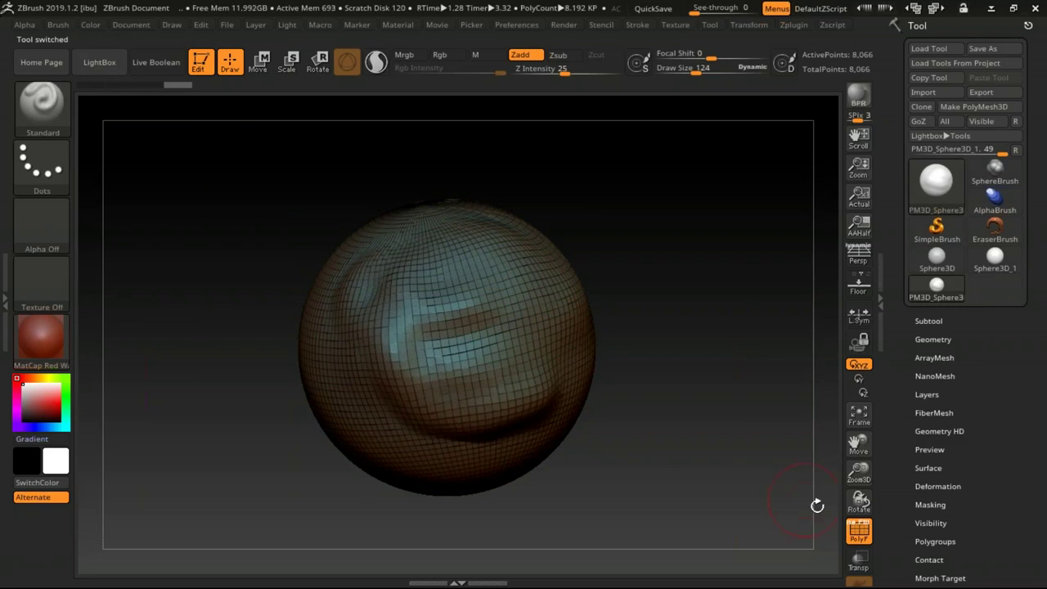
- Turn PolyF off and orbit the sphere to view the sculpted area
{"action": "left_click", "coordinate": [858, 531]}
{"action": "left_click_drag", "start_coordinate": [556, 506], "coordinate": [666, 437], "text": "alt"}
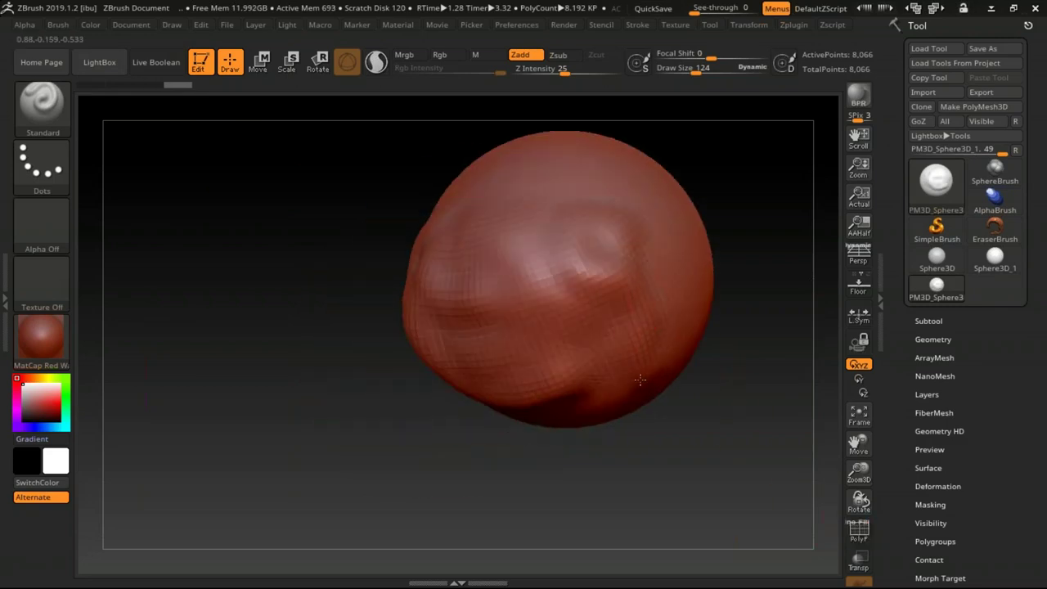
{"action": "mouse_move", "coordinate": [655, 366]}
{"action": "left_mouse_down"}
{"action": "mouse_move", "coordinate": [749, 407]}
{"action": "mouse_move", "coordinate": [744, 372]}
{"action": "left_mouse_up"}
{"action": "left_click_drag", "start_coordinate": [707, 408], "coordinate": [705, 399]}
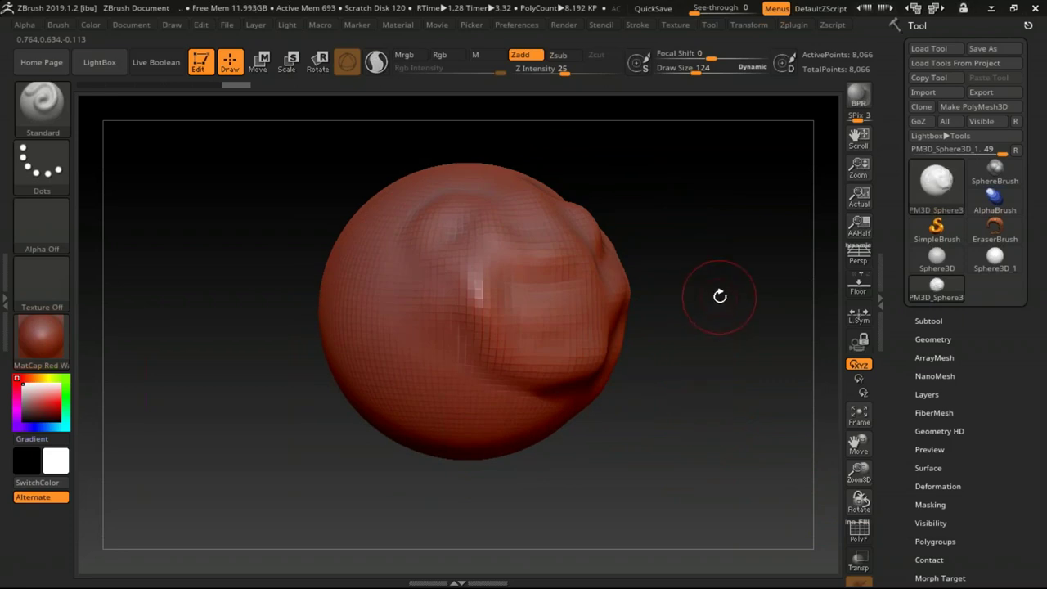
{"action": "left_click_drag", "start_coordinate": [719, 269], "coordinate": [725, 281]}
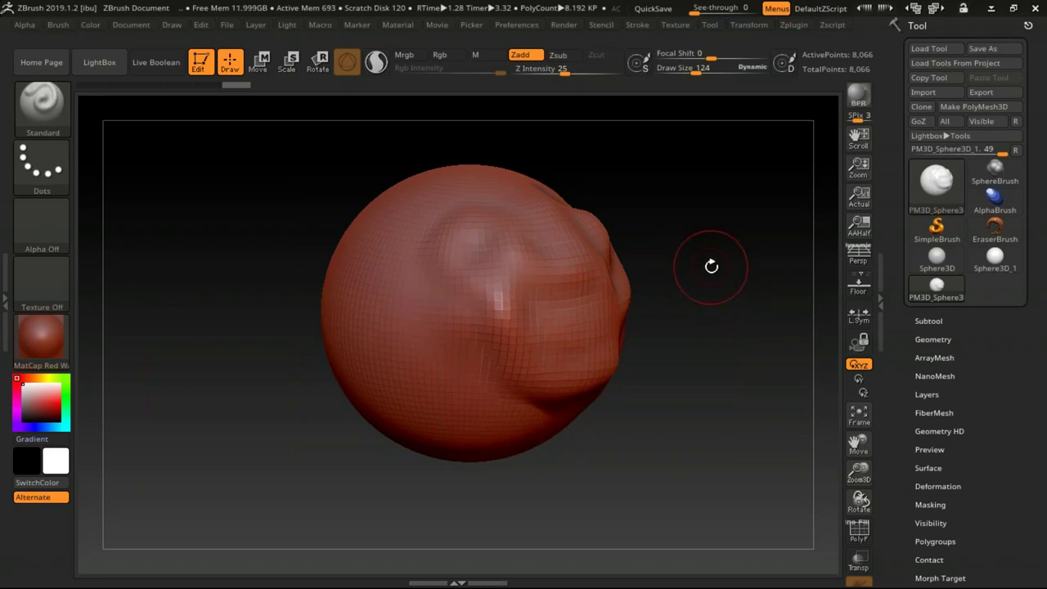
- Enlarge Draw Size to 236 and open the brush library
{"action": "key", "text": "s"}
{"action": "left_click_drag", "start_coordinate": [377, 297], "coordinate": [417, 306]}
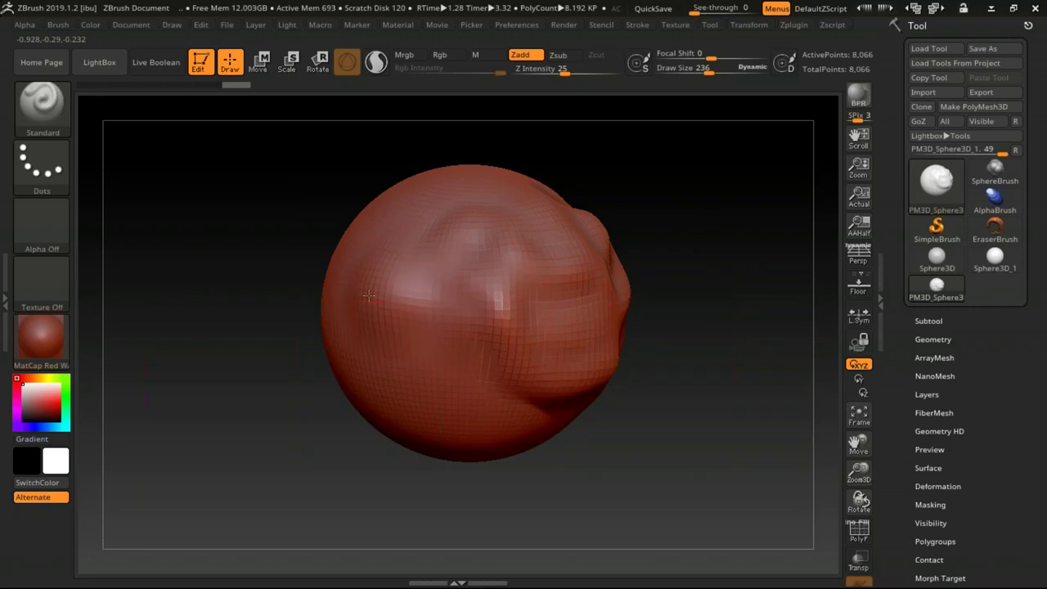
{"action": "left_click", "coordinate": [43, 105]}
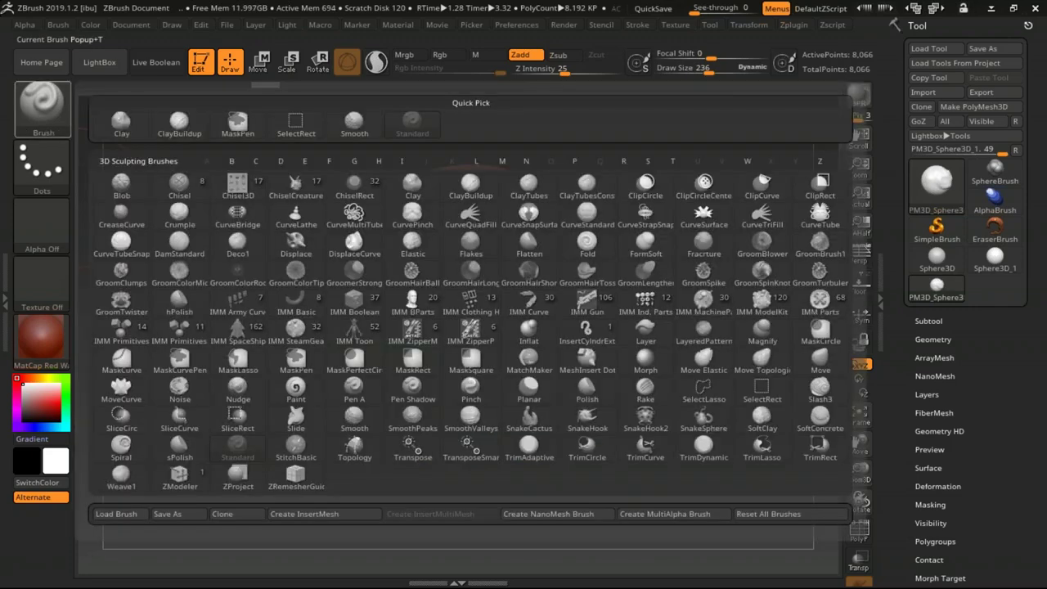
- Select the Move brush and enlarge Draw Size to 357
{"action": "key", "text": "m"}
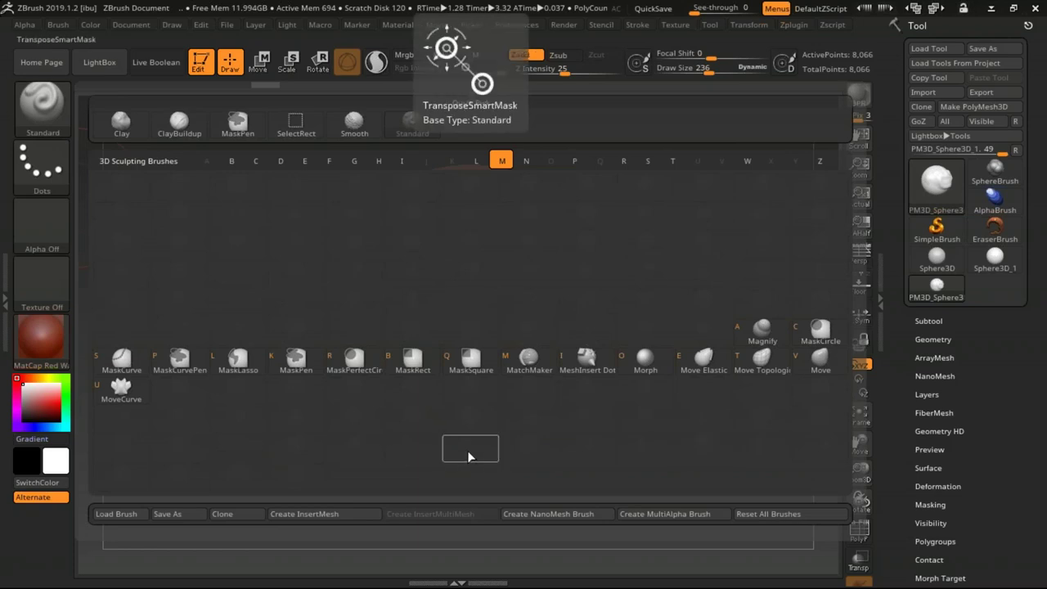
{"action": "left_click", "coordinate": [820, 353]}
{"action": "key", "text": "s"}
{"action": "left_click", "coordinate": [626, 297]}
- With PolyF on, pull the right-side bulge out into a long pointed nose
{"action": "left_click", "coordinate": [858, 532]}
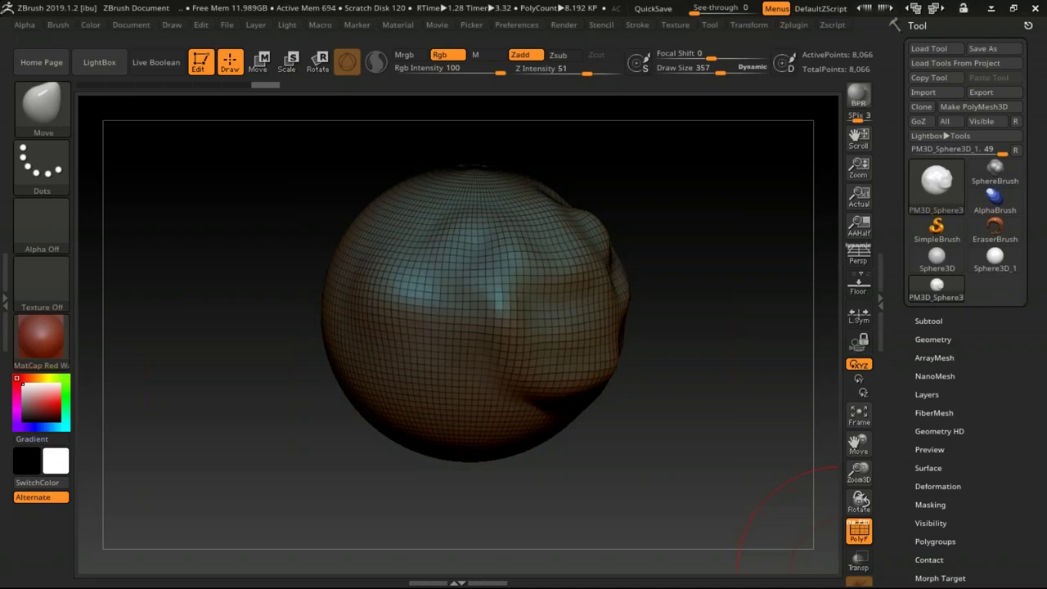
{"action": "left_click_drag", "start_coordinate": [609, 274], "coordinate": [650, 286]}
{"action": "left_click_drag", "start_coordinate": [739, 292], "coordinate": [810, 283]}
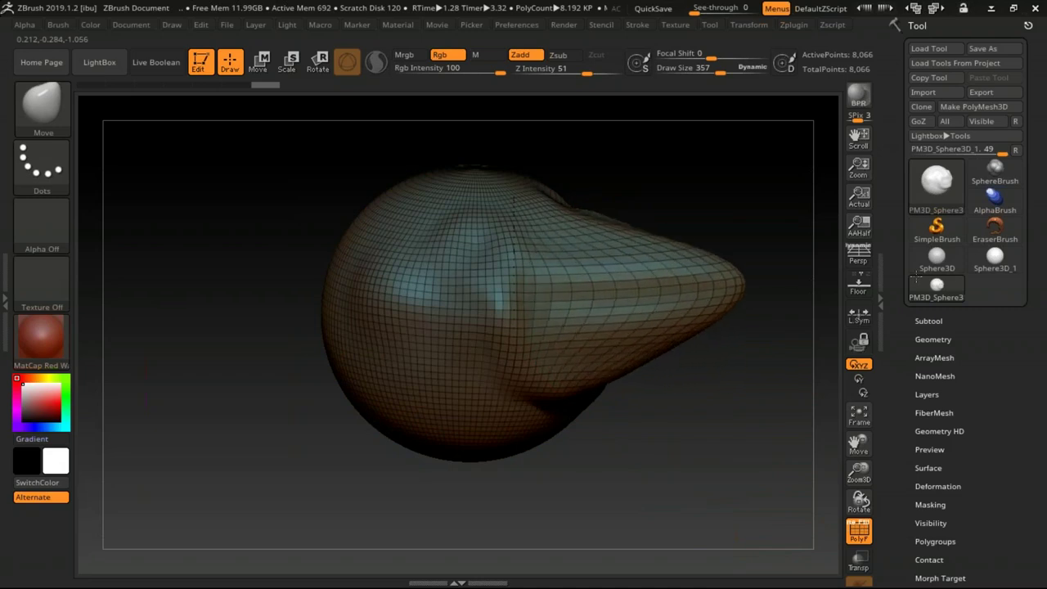
{"action": "left_click_drag", "start_coordinate": [548, 400], "coordinate": [699, 474]}
{"action": "left_click_drag", "start_coordinate": [509, 196], "coordinate": [548, 176]}
{"action": "mouse_move", "coordinate": [760, 392]}
{"action": "left_mouse_down"}
{"action": "mouse_move", "coordinate": [694, 449]}
{"action": "mouse_move", "coordinate": [731, 427]}
{"action": "mouse_move", "coordinate": [769, 346]}
{"action": "mouse_move", "coordinate": [781, 401]}
{"action": "left_mouse_up"}
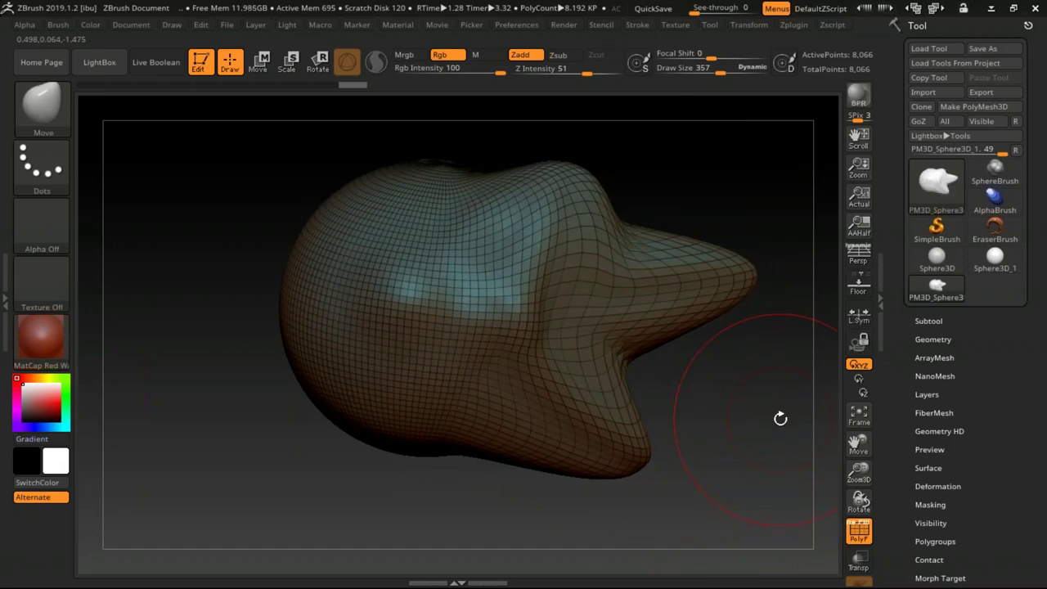
{"action": "mouse_move", "coordinate": [761, 400]}
{"action": "left_mouse_down"}
{"action": "mouse_move", "coordinate": [706, 390]}
{"action": "mouse_move", "coordinate": [627, 460]}
{"action": "mouse_move", "coordinate": [736, 428]}
{"action": "mouse_move", "coordinate": [761, 372]}
{"action": "mouse_move", "coordinate": [776, 376]}
{"action": "mouse_move", "coordinate": [701, 401]}
{"action": "mouse_move", "coordinate": [584, 311]}
{"action": "left_mouse_up"}
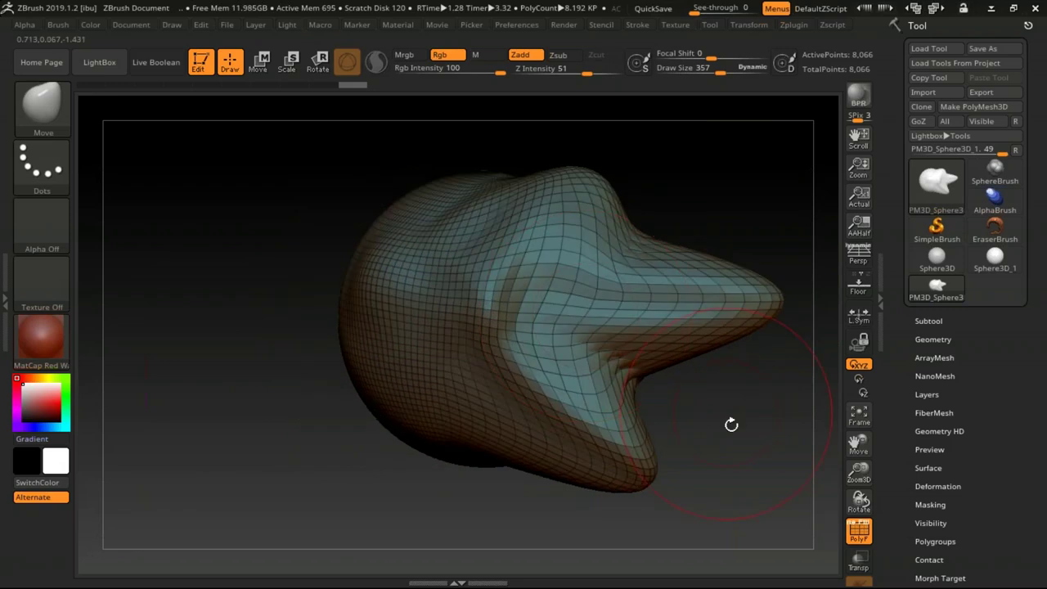
- Shrink Draw Size to 146, turn the model, and open the brush library
{"action": "key", "text": "s"}
{"action": "left_click_drag", "start_coordinate": [732, 425], "coordinate": [703, 426]}
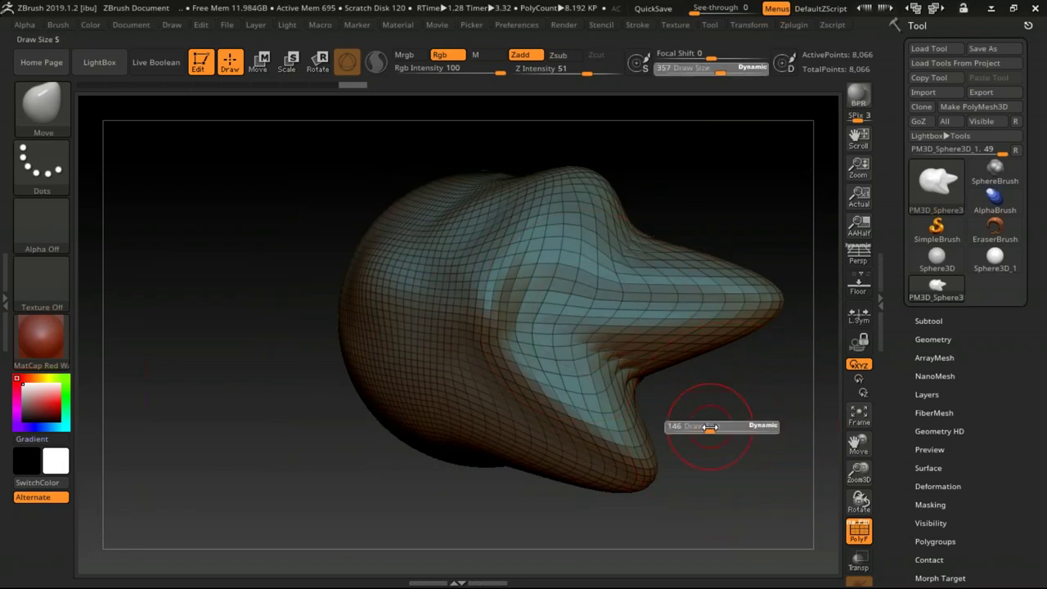
{"action": "mouse_move", "coordinate": [738, 432]}
{"action": "left_mouse_down"}
{"action": "mouse_move", "coordinate": [731, 421]}
{"action": "mouse_move", "coordinate": [759, 421]}
{"action": "left_mouse_up"}
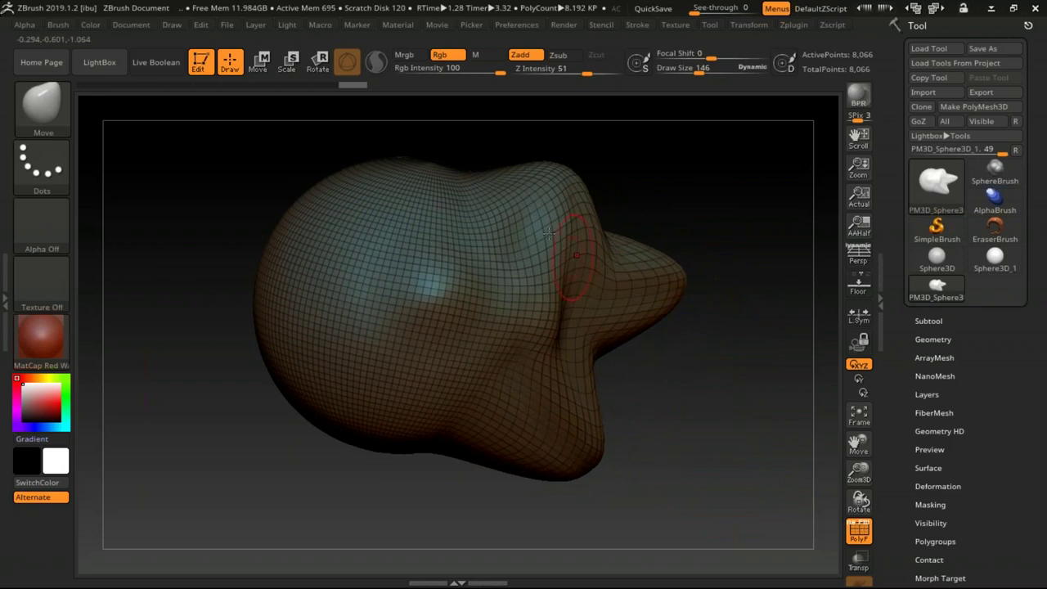
{"action": "left_click", "coordinate": [42, 105]}
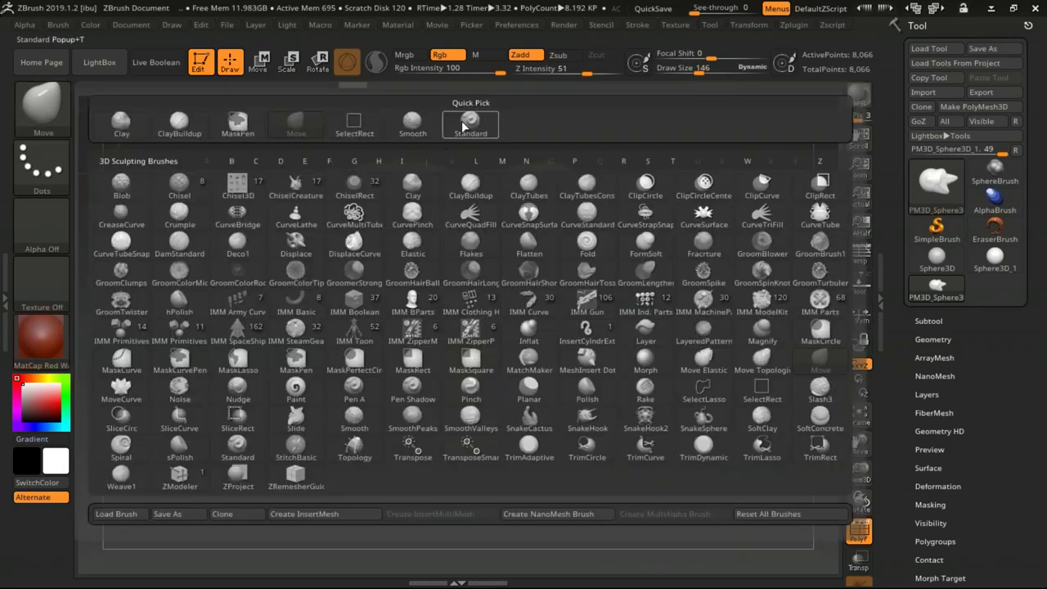
- Switch to the Standard brush, enable Sculptris Pro, and carve a looping dent into the front
{"action": "left_click", "coordinate": [463, 123]}
{"action": "mouse_move", "coordinate": [666, 395]}
{"action": "left_mouse_down"}
{"action": "mouse_move", "coordinate": [685, 369]}
{"action": "mouse_move", "coordinate": [709, 429]}
{"action": "left_mouse_up"}
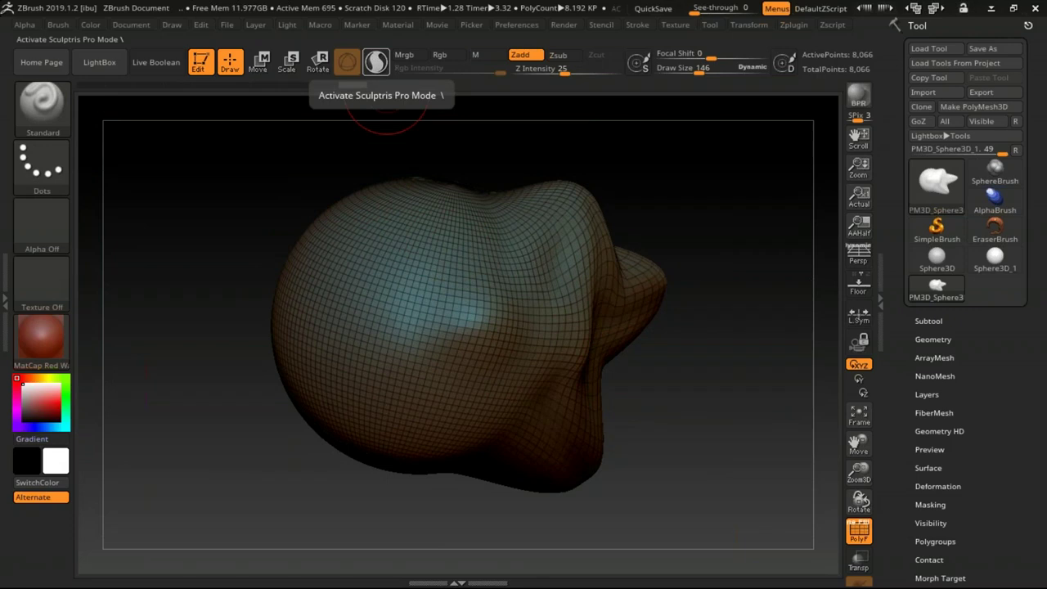
{"action": "left_click", "coordinate": [375, 62]}
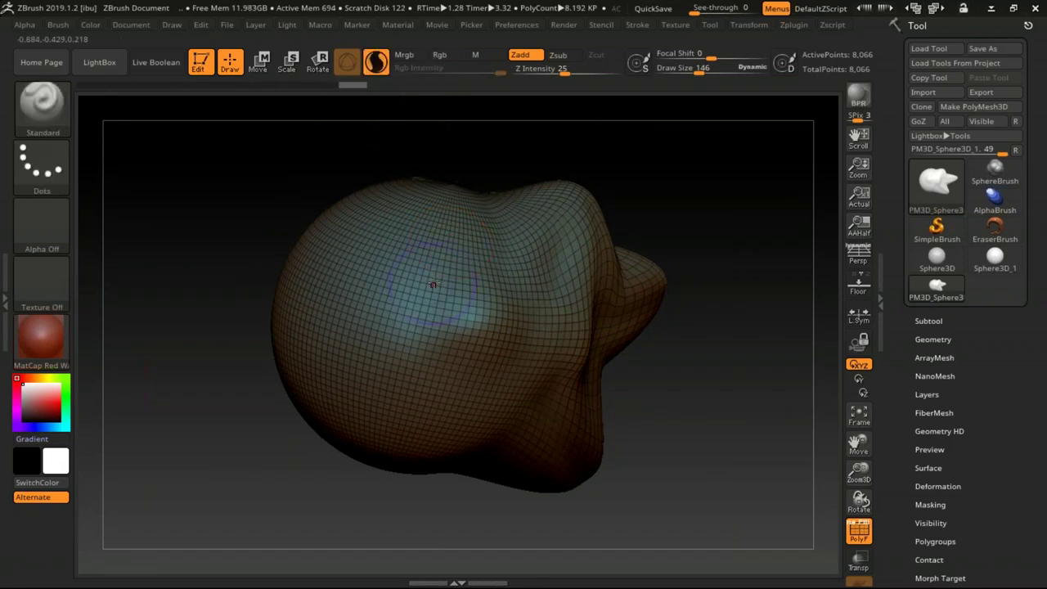
{"action": "left_click_drag", "start_coordinate": [435, 278], "coordinate": [386, 350]}
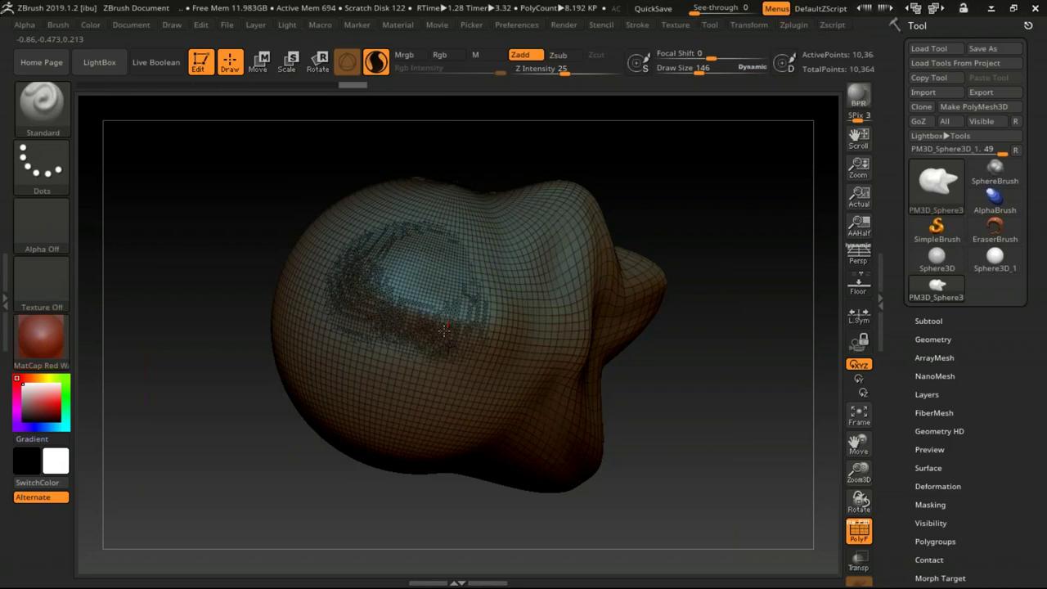
- At Draw Size 69 and Z Intensity 55, sculpt a dent and a hooked ridge
{"action": "left_click_drag", "start_coordinate": [711, 270], "coordinate": [496, 303]}
{"action": "key", "text": "s"}
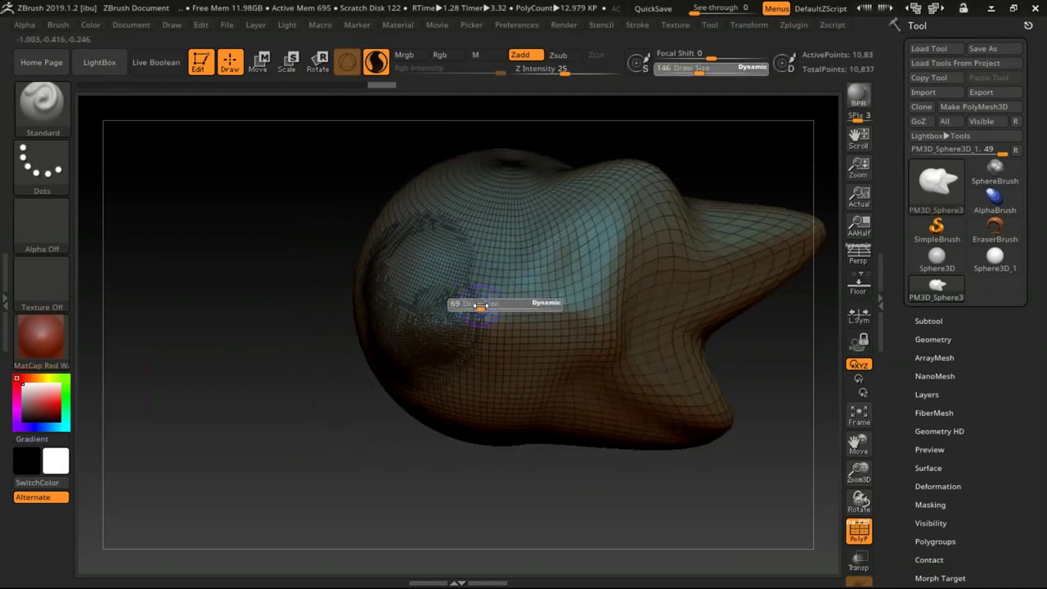
{"action": "left_click_drag", "start_coordinate": [501, 249], "coordinate": [497, 278]}
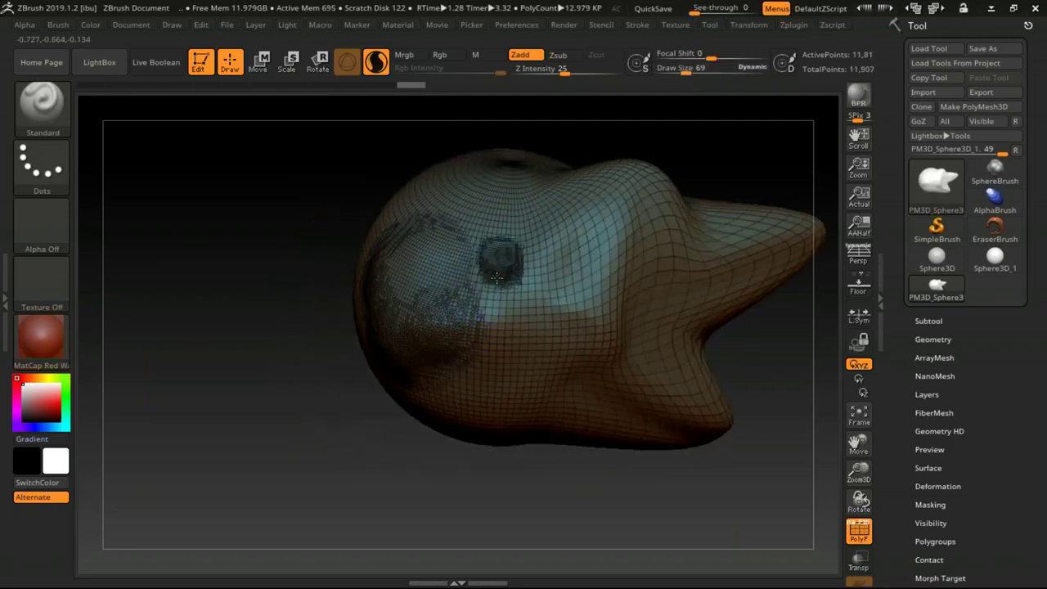
{"action": "left_click_drag", "start_coordinate": [563, 72], "coordinate": [590, 77]}
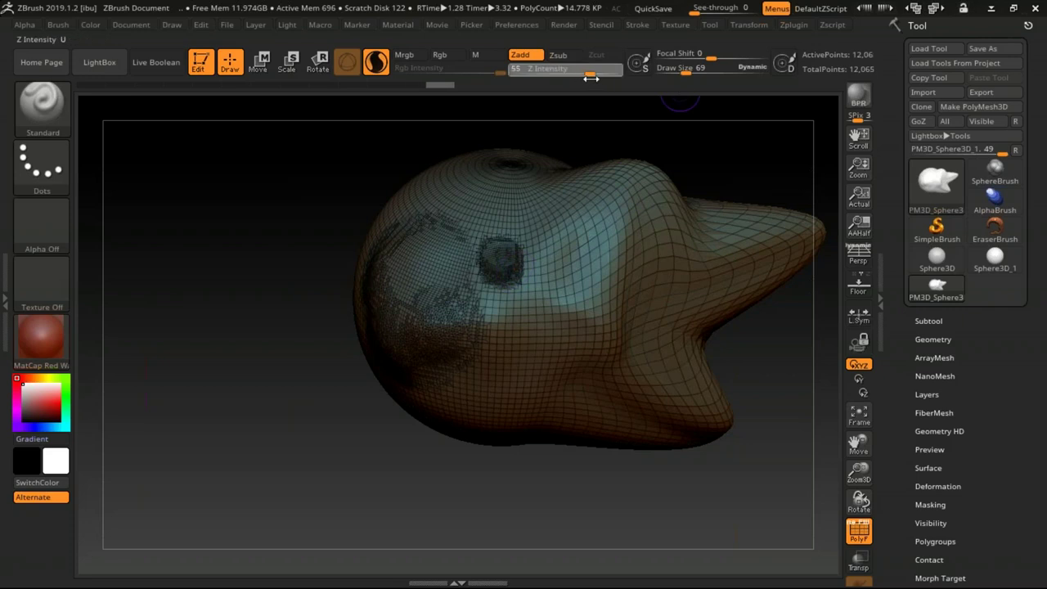
{"action": "mouse_move", "coordinate": [508, 276]}
{"action": "left_mouse_down"}
{"action": "mouse_move", "coordinate": [562, 377]}
{"action": "mouse_move", "coordinate": [478, 404]}
{"action": "left_mouse_up"}
{"action": "mouse_move", "coordinate": [777, 376]}
{"action": "left_mouse_down"}
{"action": "mouse_move", "coordinate": [731, 403]}
{"action": "mouse_move", "coordinate": [809, 490]}
{"action": "left_mouse_up"}
- Inspect the surface without wireframe, sculpt a second eye-socket dent, and enlarge the brush to 151
{"action": "left_click", "coordinate": [863, 535]}
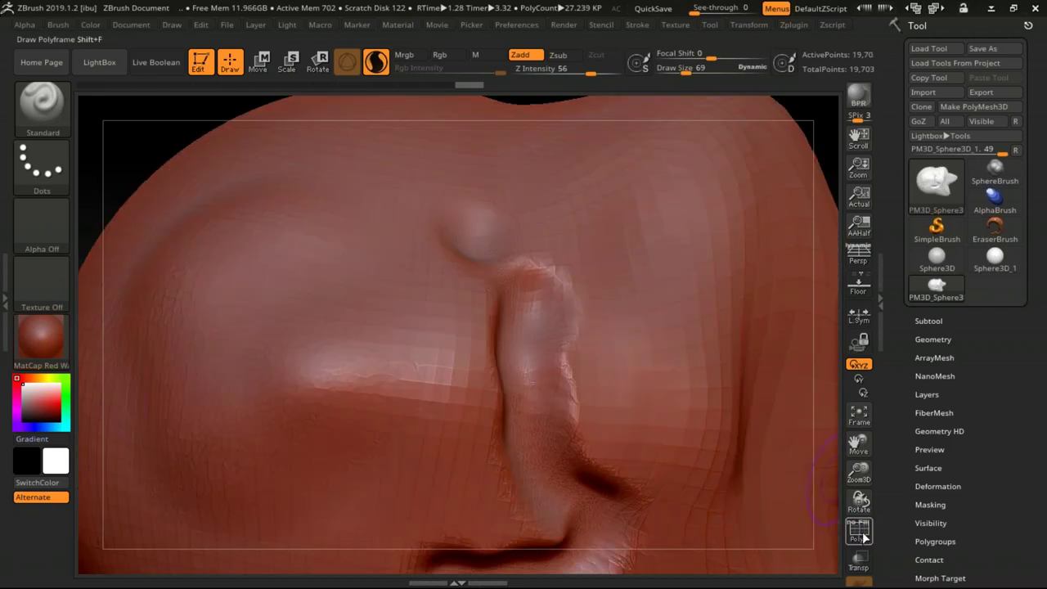
{"action": "left_click", "coordinate": [860, 533]}
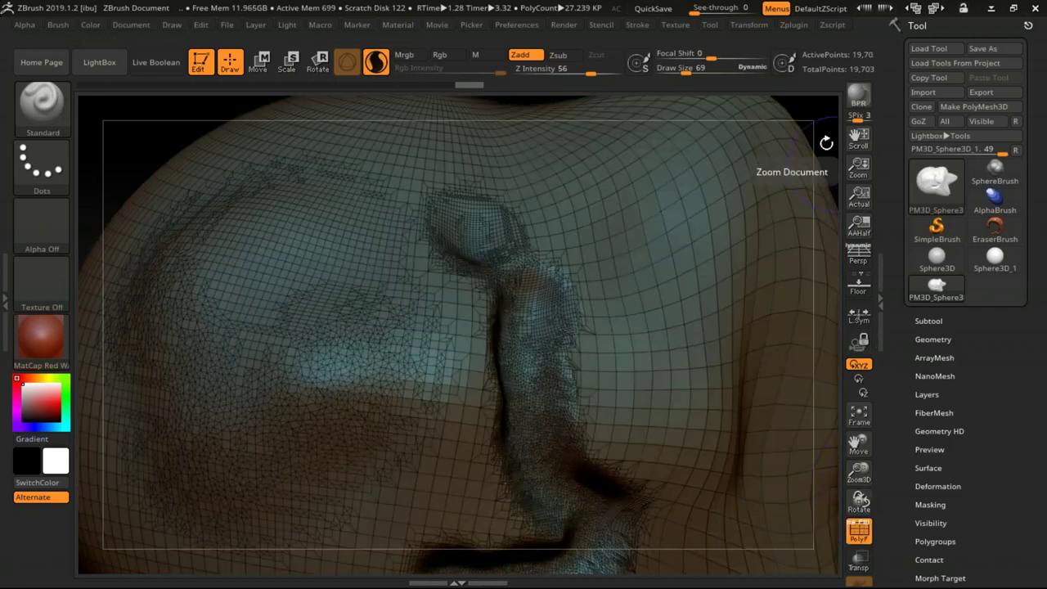
{"action": "mouse_move", "coordinate": [823, 131]}
{"action": "left_mouse_down"}
{"action": "mouse_move", "coordinate": [764, 211]}
{"action": "mouse_move", "coordinate": [770, 174]}
{"action": "mouse_move", "coordinate": [777, 234]}
{"action": "mouse_move", "coordinate": [743, 255]}
{"action": "left_mouse_up"}
{"action": "mouse_move", "coordinate": [398, 201]}
{"action": "left_mouse_down"}
{"action": "mouse_move", "coordinate": [409, 210]}
{"action": "mouse_move", "coordinate": [381, 198]}
{"action": "mouse_move", "coordinate": [296, 205]}
{"action": "left_mouse_up"}
{"action": "key", "text": "s"}
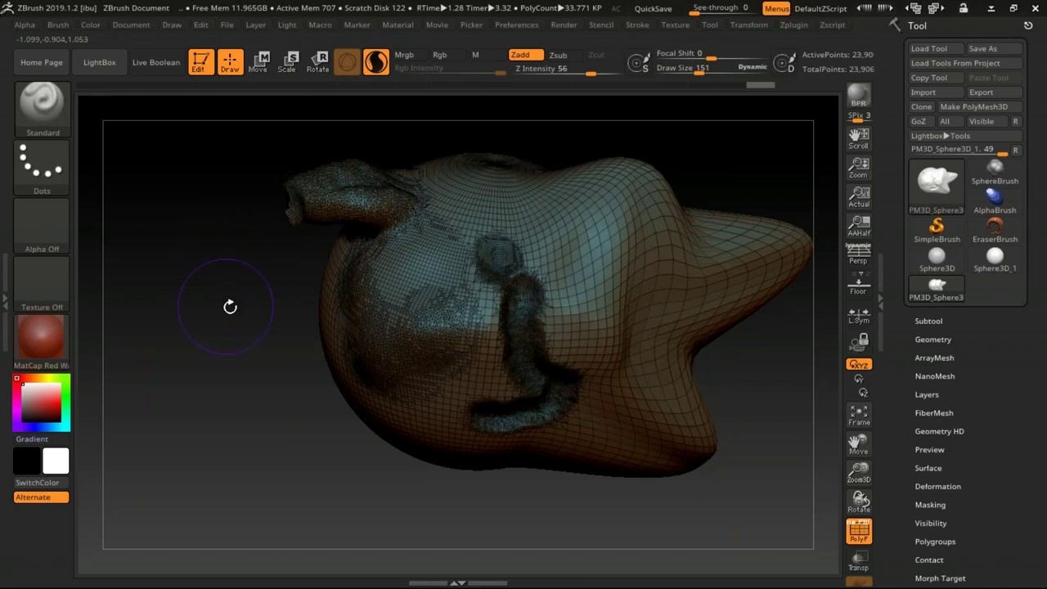
- Review the sculpt with PolyF off and on, then select Sphere3D as the active tool
{"action": "left_click_drag", "start_coordinate": [231, 306], "coordinate": [264, 415]}
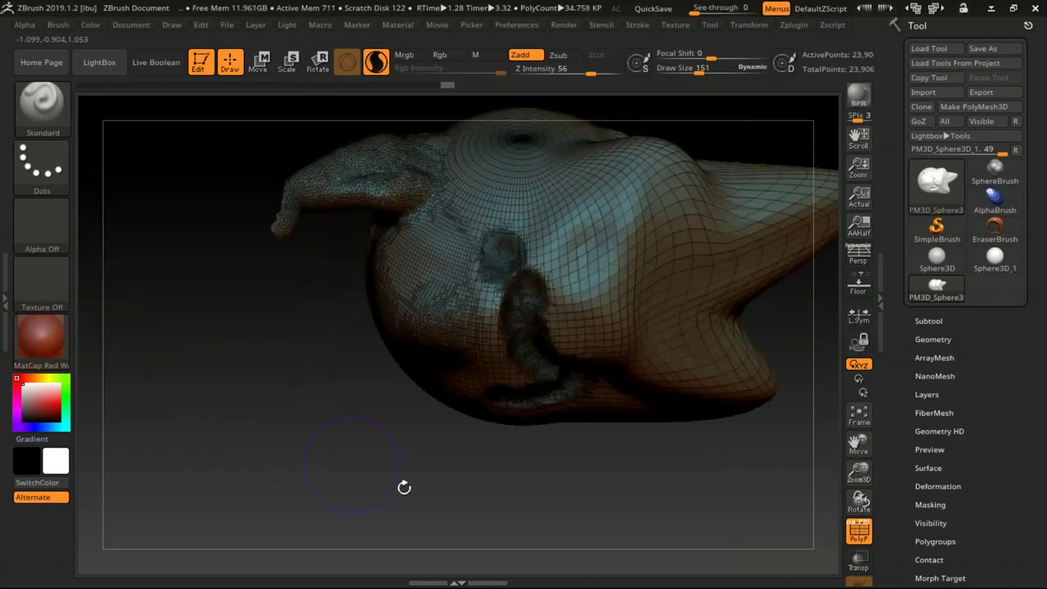
{"action": "left_click", "coordinate": [858, 531]}
{"action": "mouse_move", "coordinate": [493, 462]}
{"action": "left_mouse_down"}
{"action": "mouse_move", "coordinate": [402, 482]}
{"action": "mouse_move", "coordinate": [439, 506]}
{"action": "left_mouse_up"}
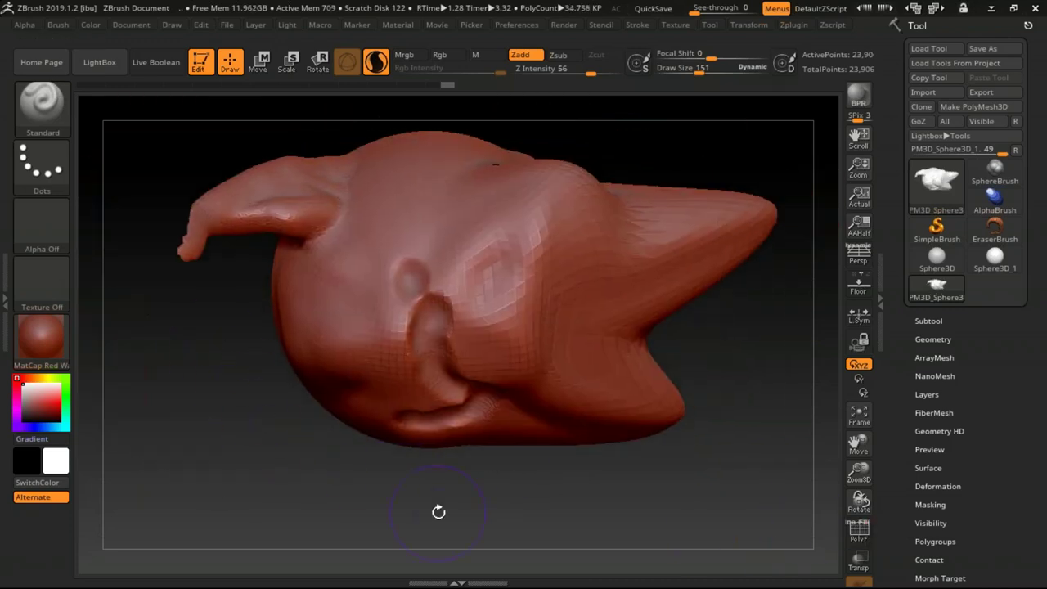
{"action": "left_click", "coordinate": [868, 536]}
{"action": "left_click_drag", "start_coordinate": [725, 481], "coordinate": [724, 463]}
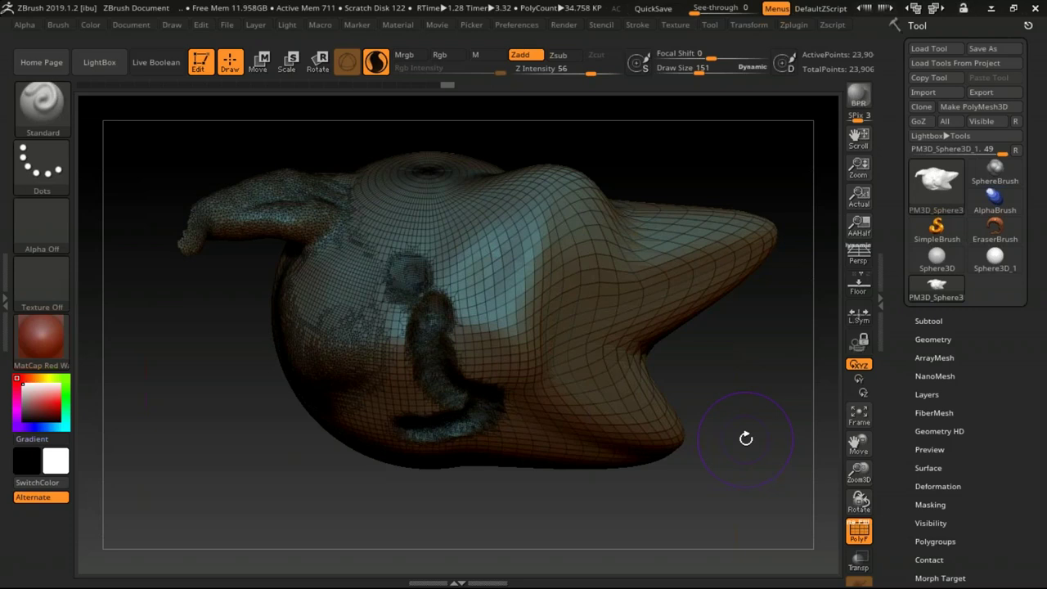
{"action": "left_click", "coordinate": [943, 258]}
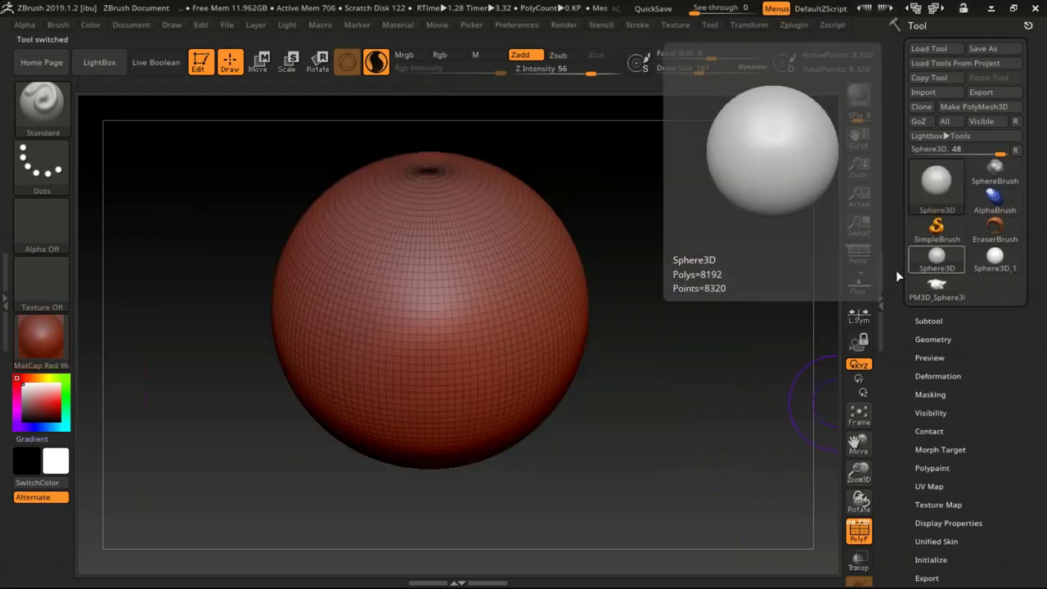
- Convert the sphere to a PolyMesh3D and expand Geometry's DynaMesh settings
{"action": "mouse_move", "coordinate": [692, 295]}
{"action": "left_mouse_down"}
{"action": "mouse_move", "coordinate": [688, 264]}
{"action": "mouse_move", "coordinate": [721, 316]}
{"action": "left_mouse_up"}
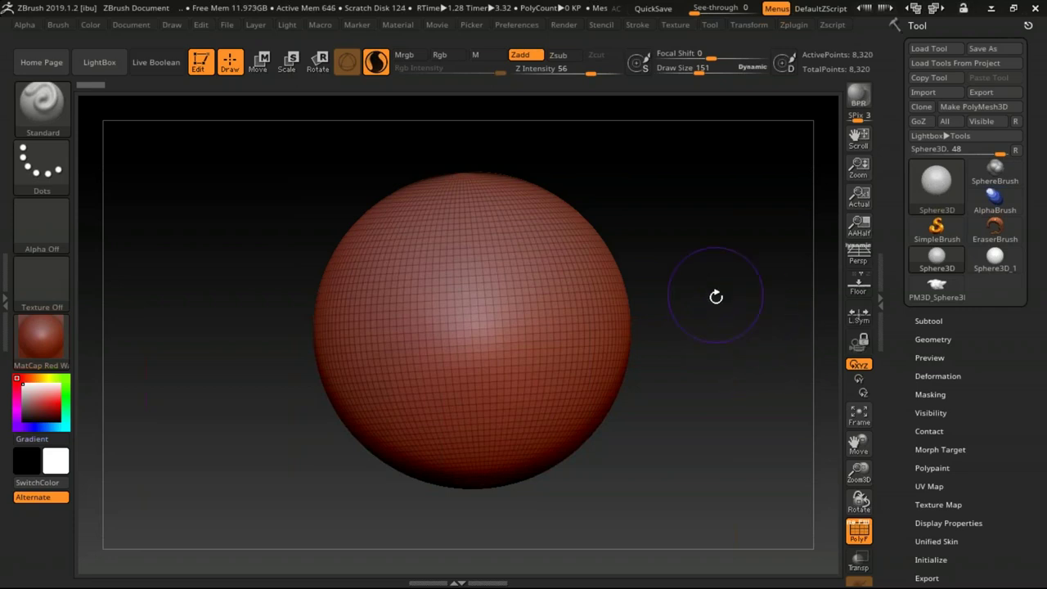
{"action": "left_click", "coordinate": [973, 106]}
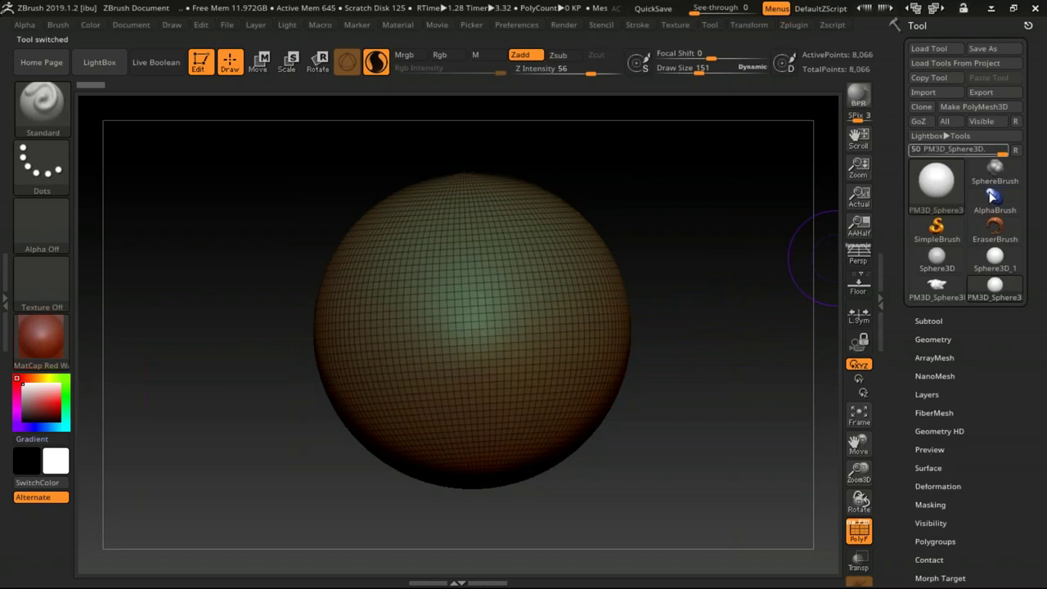
{"action": "left_click", "coordinate": [917, 339]}
{"action": "left_click_drag", "start_coordinate": [912, 339], "coordinate": [908, 229]}
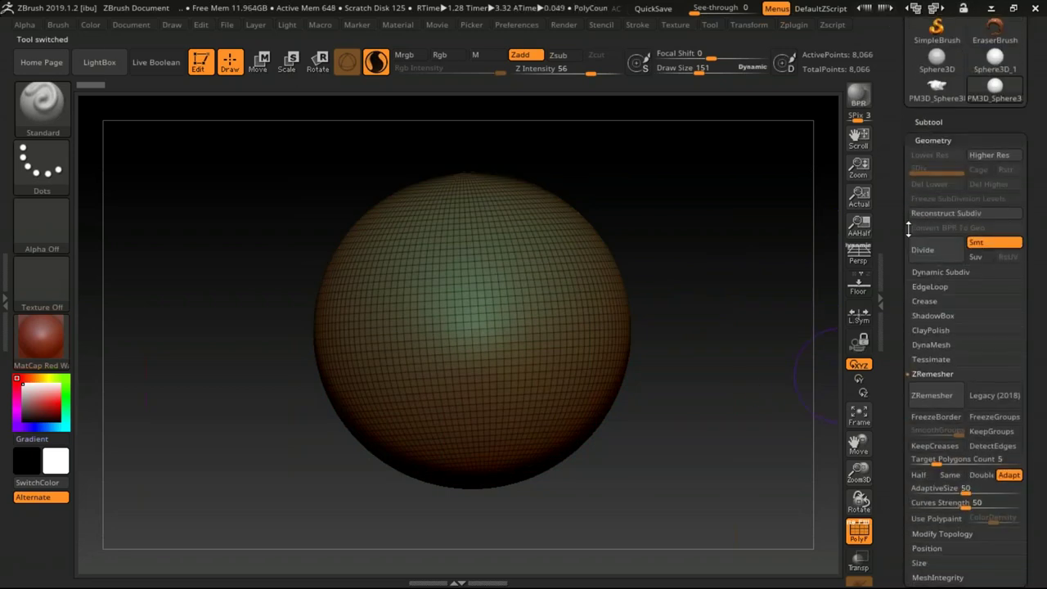
{"action": "key", "text": "ctrl"}
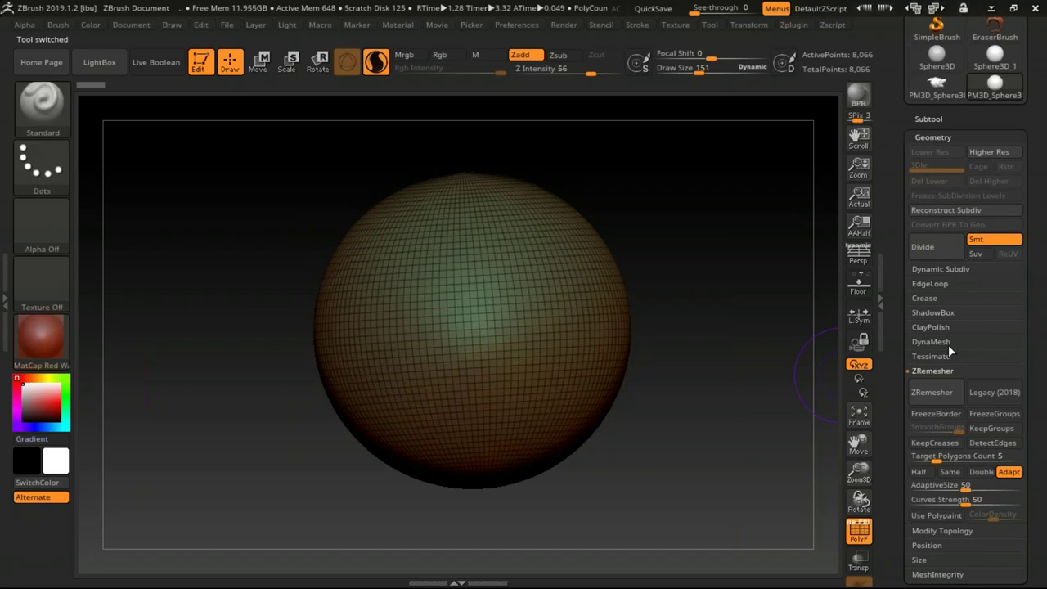
{"action": "left_click", "coordinate": [948, 342]}
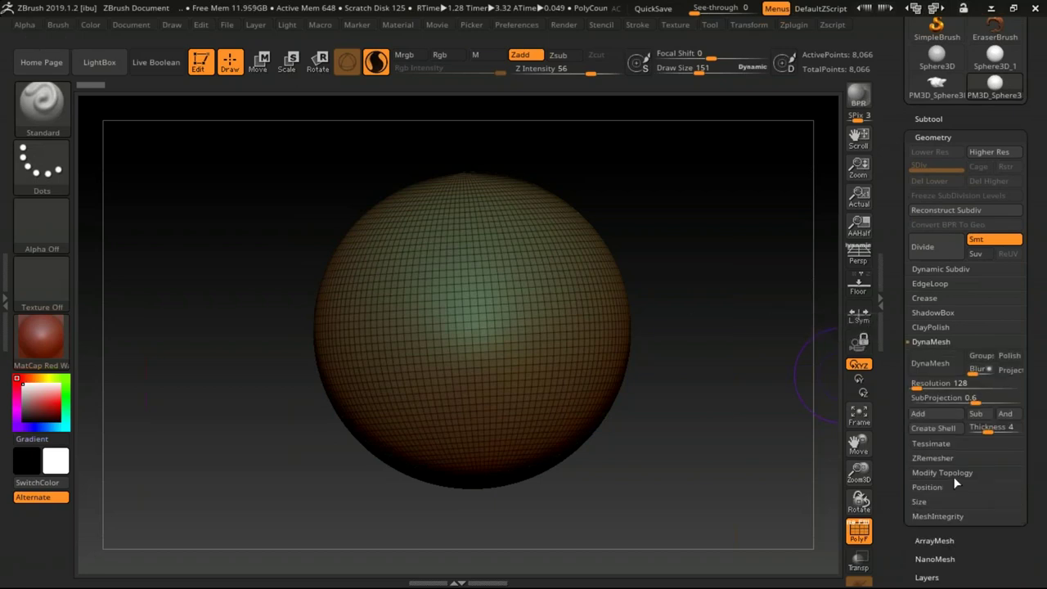
- DynaMesh the sphere at Resolution 256, then zoom in and reposition it in view
{"action": "left_click", "coordinate": [933, 366]}
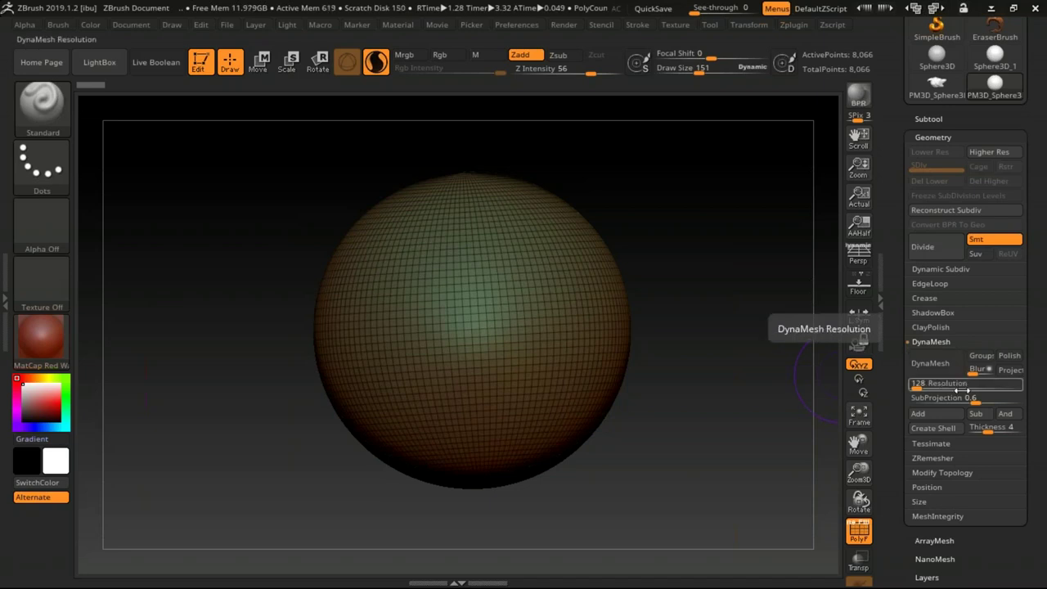
{"action": "left_click_drag", "start_coordinate": [956, 388], "coordinate": [932, 384]}
{"action": "left_click", "coordinate": [930, 363]}
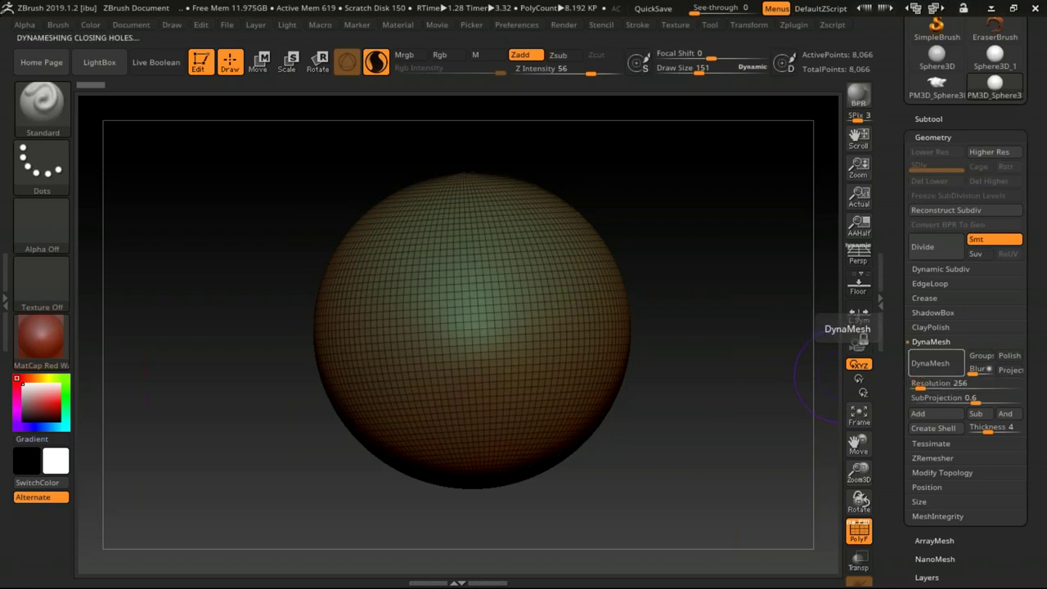
{"action": "mouse_move", "coordinate": [696, 287]}
{"action": "left_mouse_down", "text": "alt"}
{"action": "mouse_move", "coordinate": [757, 482]}
{"action": "mouse_move", "coordinate": [774, 368]}
{"action": "mouse_move", "coordinate": [743, 254]}
{"action": "left_mouse_up", "text": "alt"}
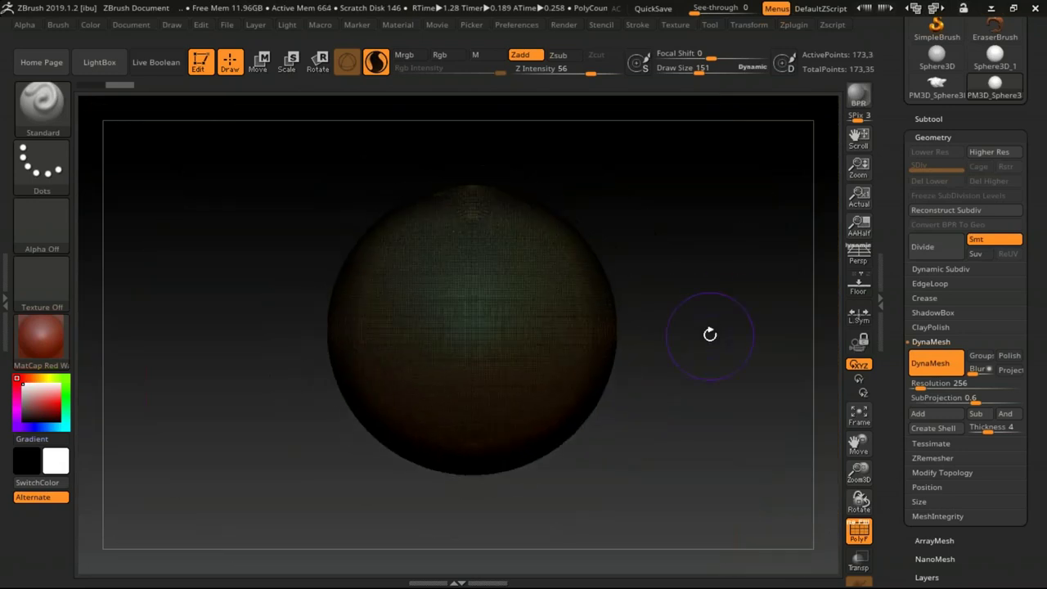
{"action": "left_click_drag", "start_coordinate": [705, 297], "coordinate": [705, 360], "text": "alt"}
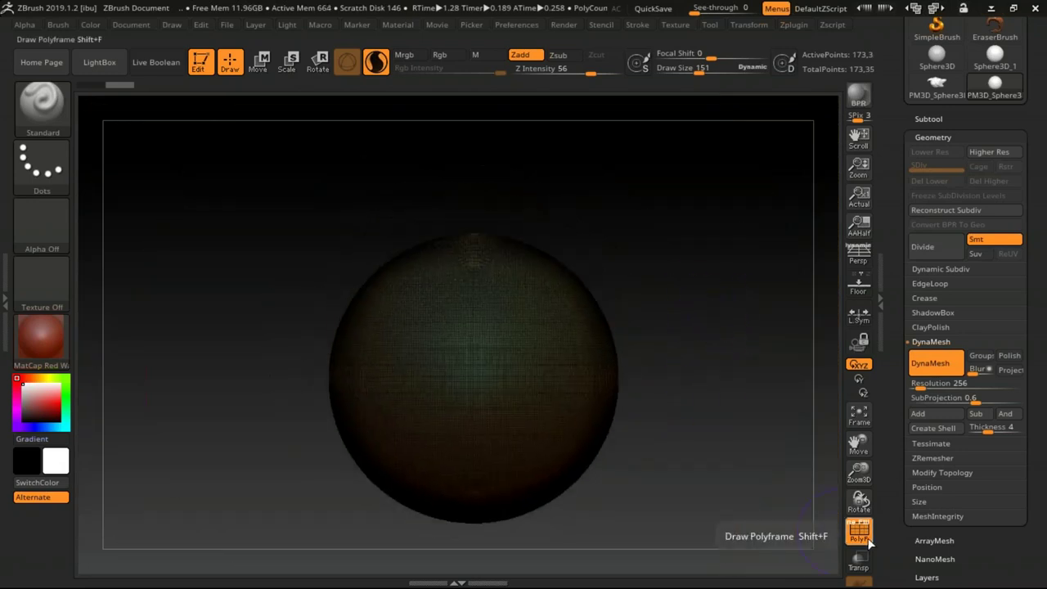
{"action": "left_click", "coordinate": [42, 102]}
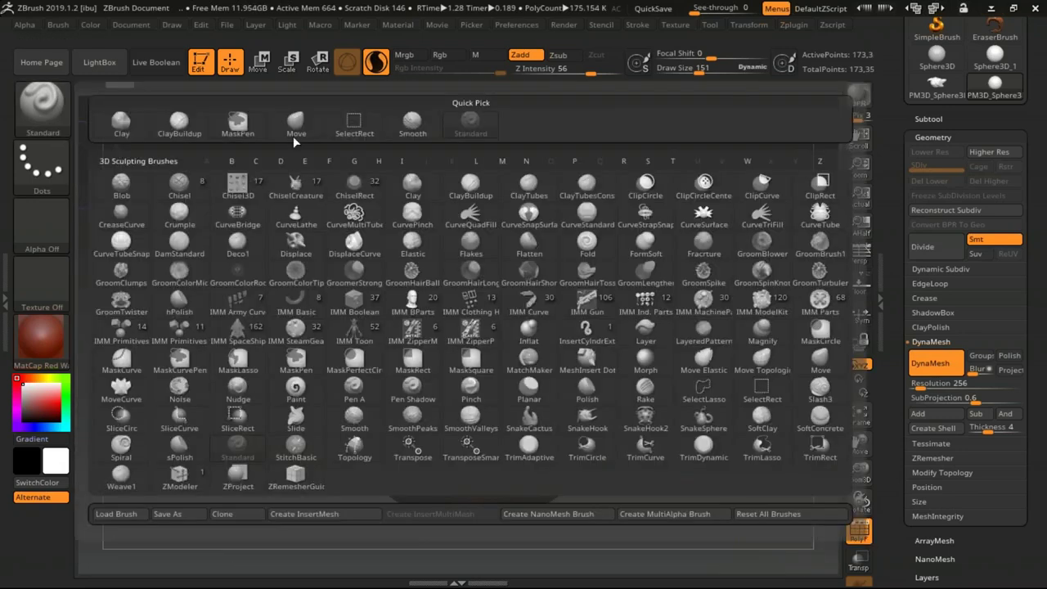
- Pick the Move brush, activate X symmetry, and set Draw Size to 243
{"action": "left_click", "coordinate": [293, 136]}
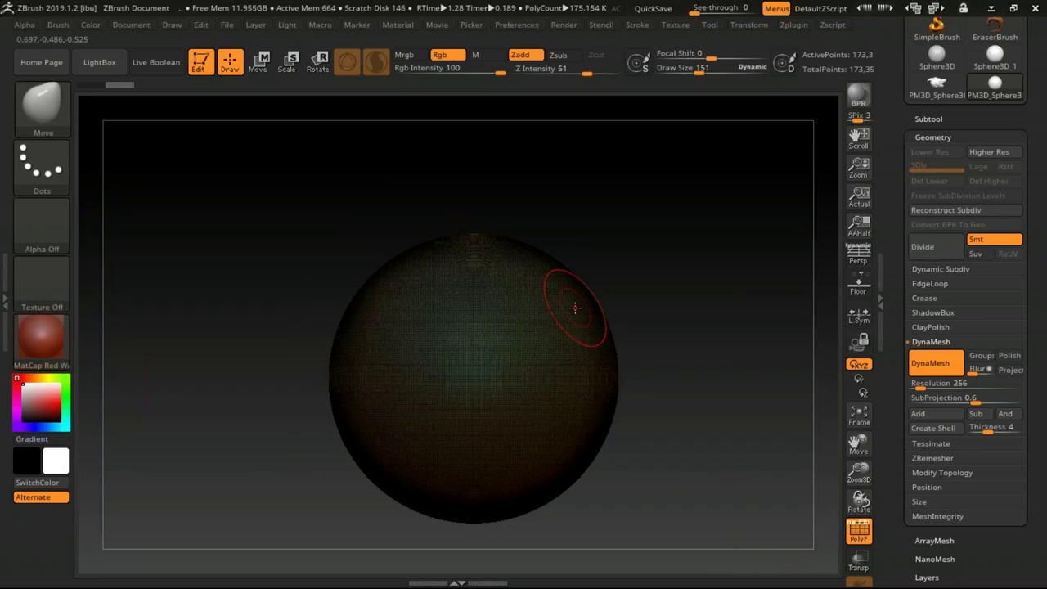
{"action": "left_click", "coordinate": [742, 26]}
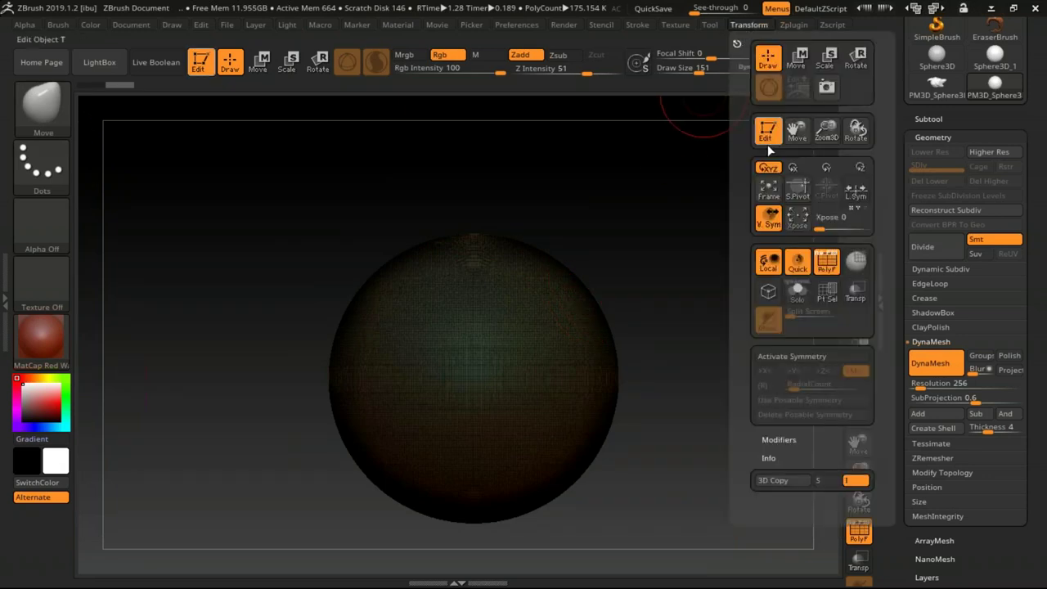
{"action": "left_click", "coordinate": [800, 357]}
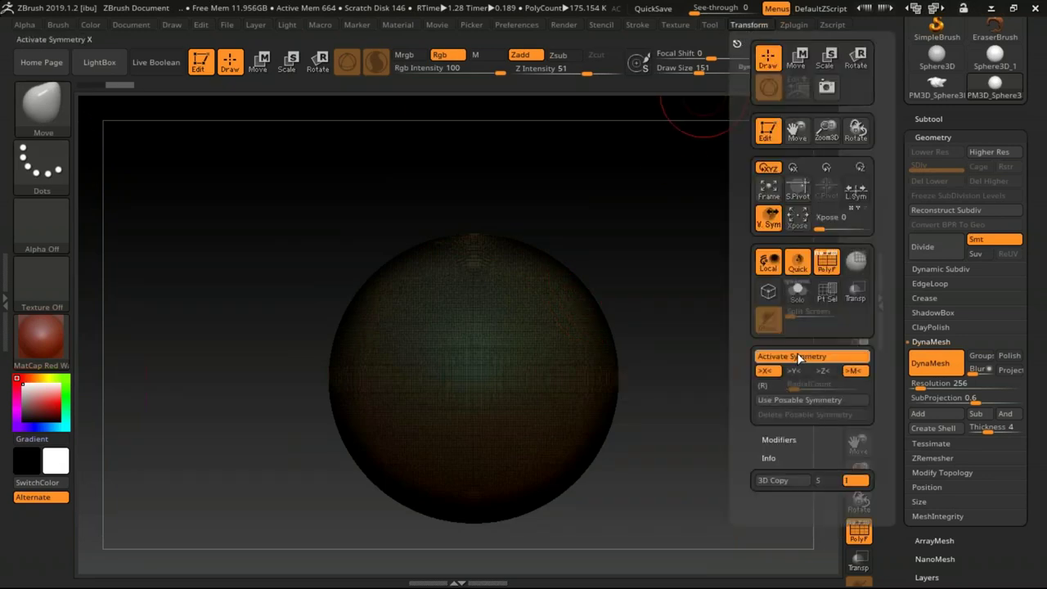
{"action": "key", "text": "s"}
{"action": "mouse_move", "coordinate": [572, 309]}
{"action": "left_mouse_down"}
{"action": "mouse_move", "coordinate": [587, 313]}
{"action": "mouse_move", "coordinate": [748, 229]}
{"action": "mouse_move", "coordinate": [791, 192]}
{"action": "left_mouse_up"}
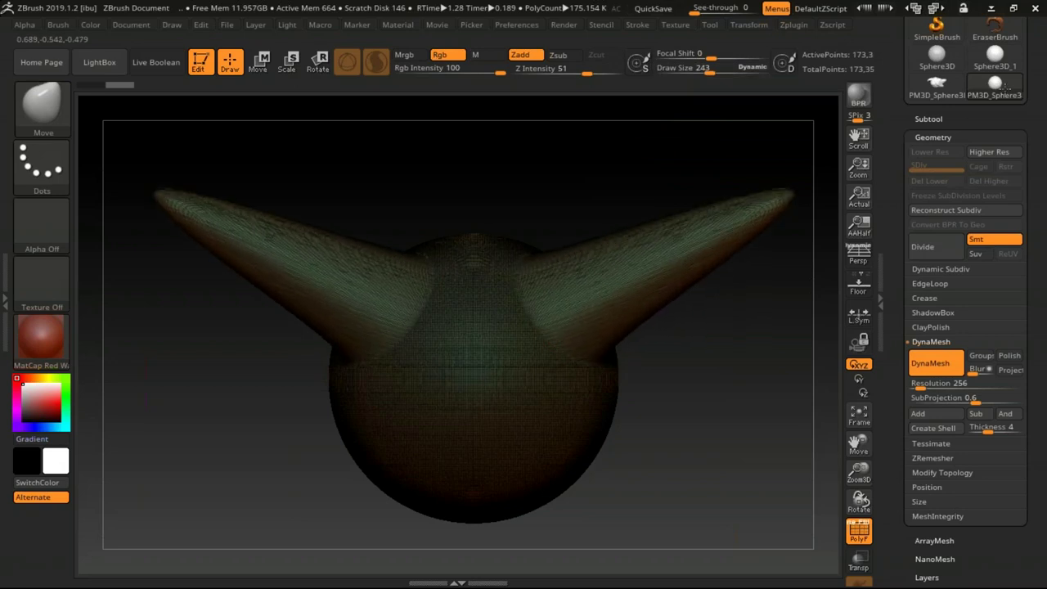
- Stretch out the mirrored horns, DynaMesh for even polygons, and pull the lower legs downward
{"action": "left_click_drag", "start_coordinate": [1005, 85], "coordinate": [1021, 79]}
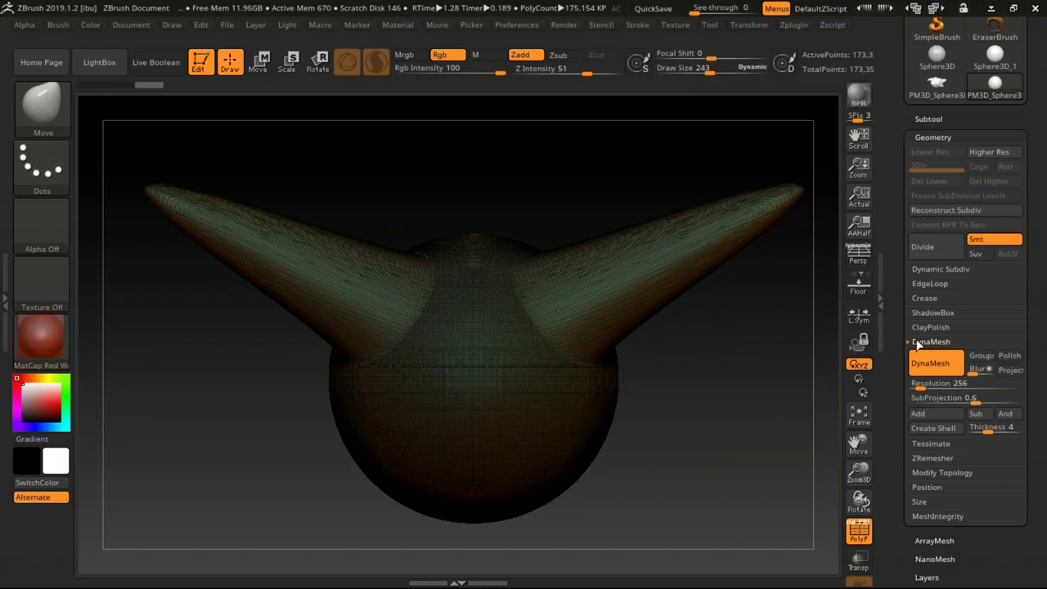
{"action": "left_click_drag", "start_coordinate": [738, 352], "coordinate": [752, 497], "text": "ctrl"}
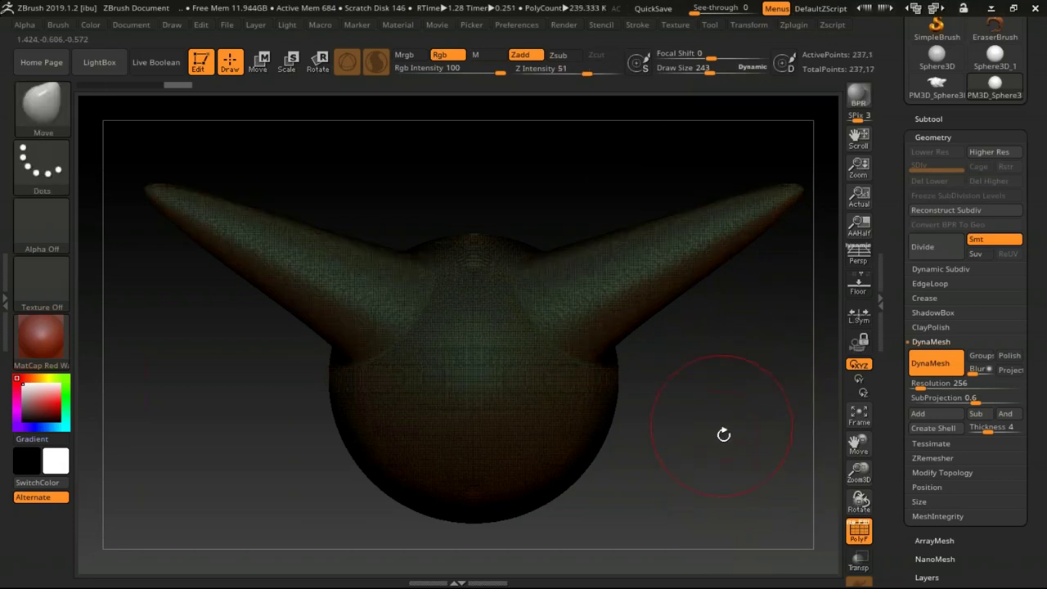
{"action": "mouse_move", "coordinate": [713, 424]}
{"action": "left_mouse_down"}
{"action": "mouse_move", "coordinate": [712, 344]}
{"action": "mouse_move", "coordinate": [712, 368]}
{"action": "mouse_move", "coordinate": [675, 390]}
{"action": "mouse_move", "coordinate": [667, 470]}
{"action": "mouse_move", "coordinate": [711, 506]}
{"action": "left_mouse_up"}
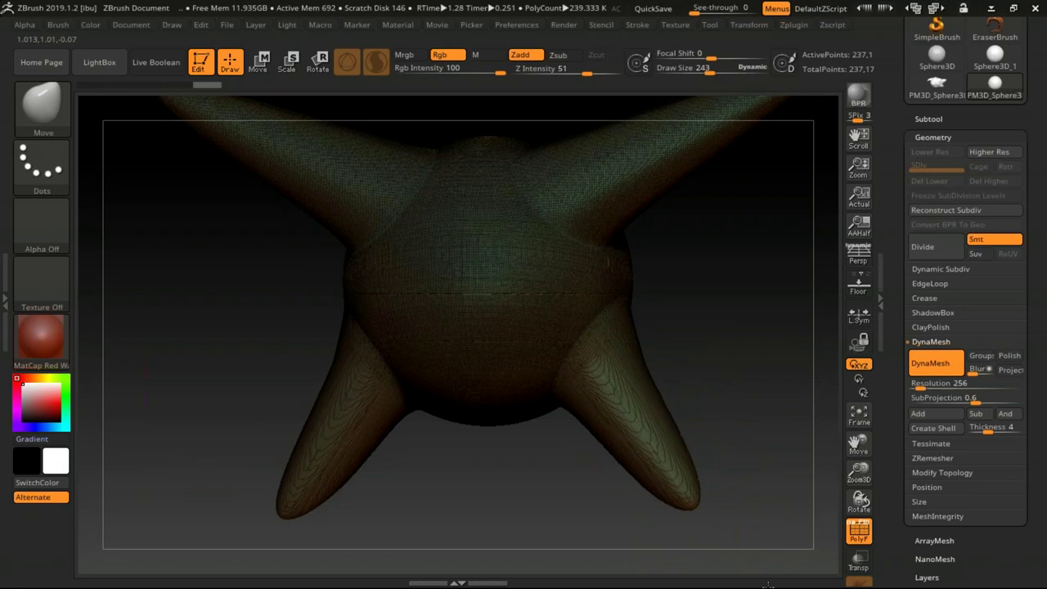
{"action": "mouse_move", "coordinate": [785, 427]}
{"action": "left_mouse_down"}
{"action": "mouse_move", "coordinate": [646, 357]}
{"action": "mouse_move", "coordinate": [638, 408]}
{"action": "left_mouse_up"}
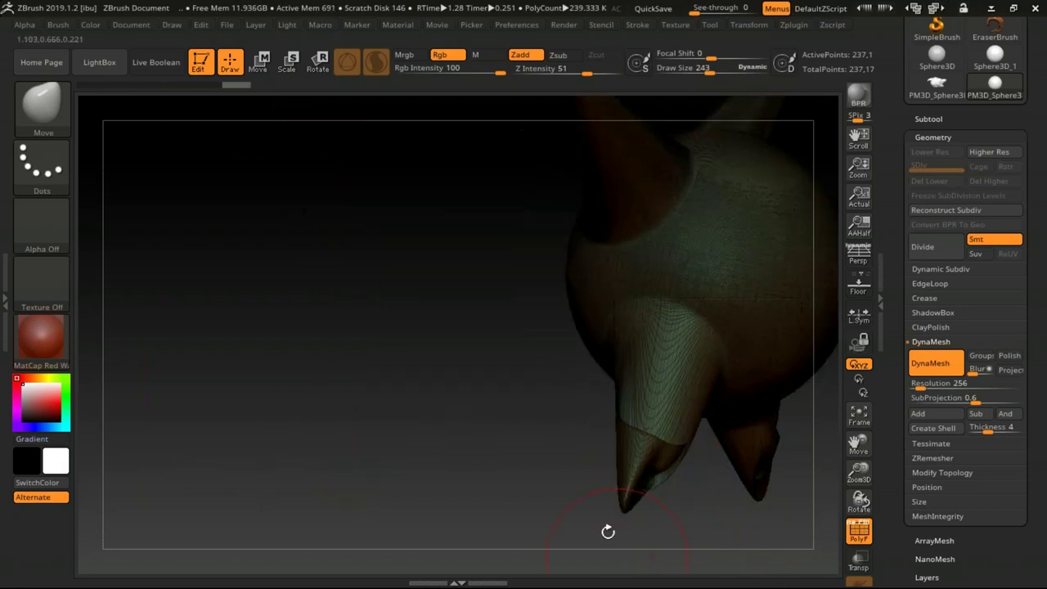
{"action": "mouse_move", "coordinate": [474, 427]}
{"action": "left_mouse_down"}
{"action": "mouse_move", "coordinate": [603, 417]}
{"action": "mouse_move", "coordinate": [538, 402]}
{"action": "left_mouse_up"}
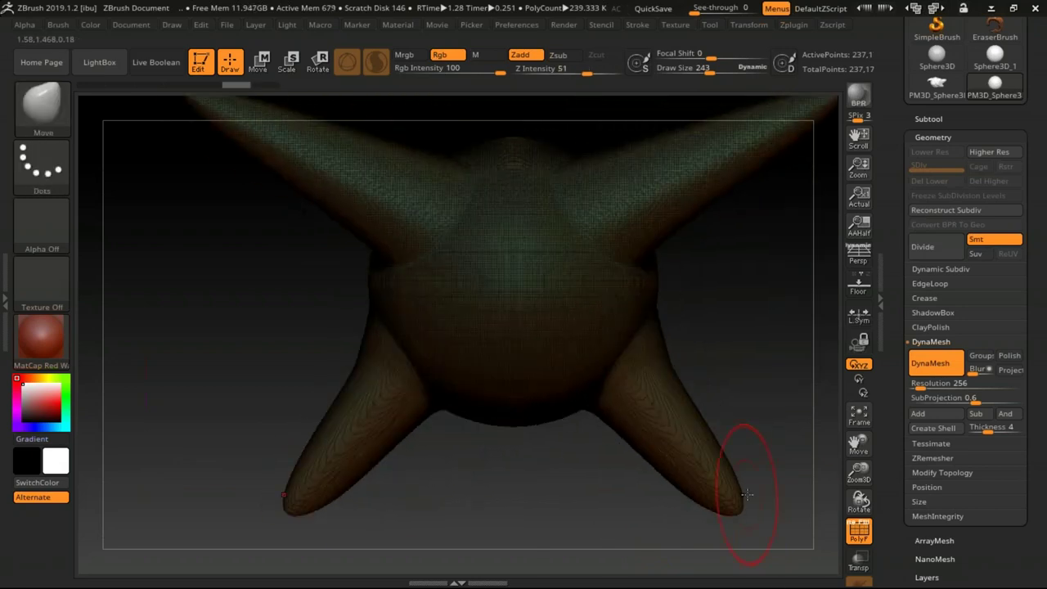
- Clear the mask from the horns and orbit to inspect the underside and legs
{"action": "left_click_drag", "start_coordinate": [746, 353], "coordinate": [806, 396], "text": "ctrl"}
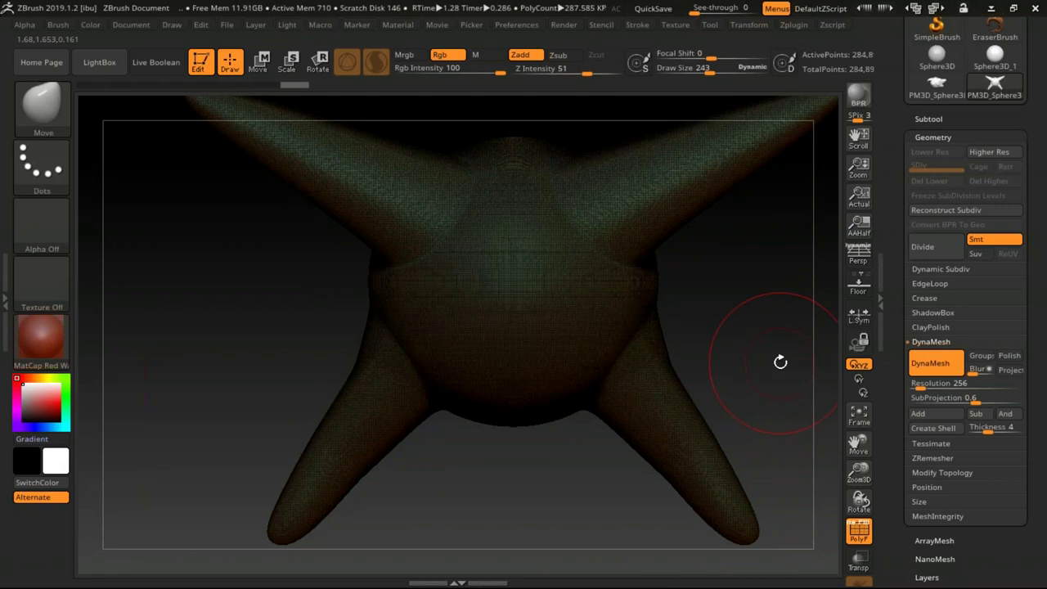
{"action": "mouse_move", "coordinate": [760, 341]}
{"action": "left_mouse_down"}
{"action": "mouse_move", "coordinate": [760, 287]}
{"action": "mouse_move", "coordinate": [742, 321]}
{"action": "mouse_move", "coordinate": [756, 330]}
{"action": "left_mouse_up"}
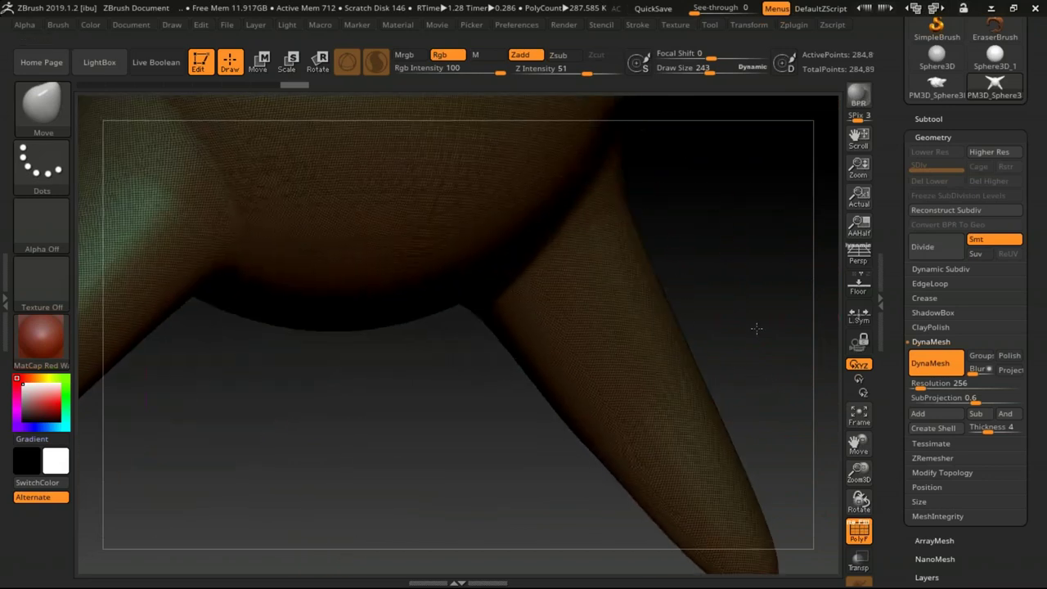
{"action": "left_click_drag", "start_coordinate": [756, 330], "coordinate": [754, 315]}
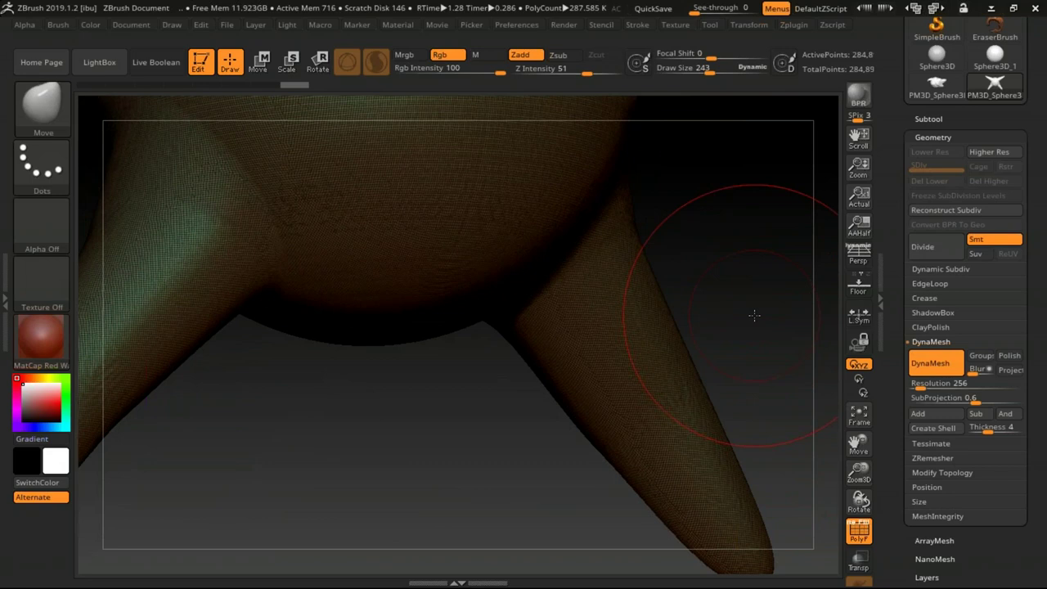
{"action": "mouse_move", "coordinate": [754, 315]}
{"action": "left_mouse_down"}
{"action": "mouse_move", "coordinate": [748, 234]}
{"action": "mouse_move", "coordinate": [732, 277]}
{"action": "left_mouse_up"}
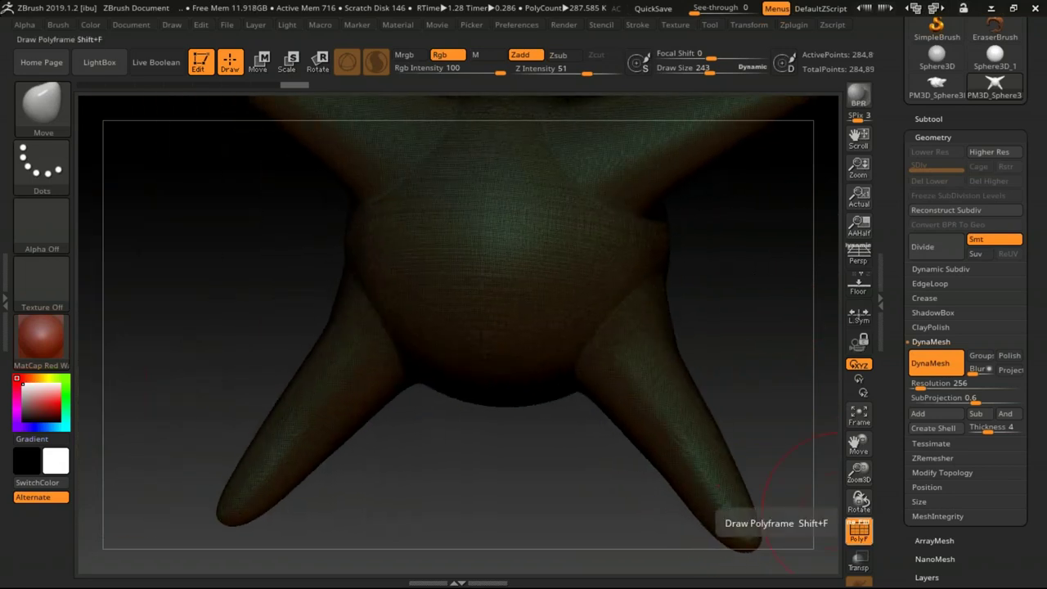
- Compare the four-limbed sculpt with wireframe off and on, then switch to the ZBrush_new presentation
{"action": "left_click", "coordinate": [858, 530]}
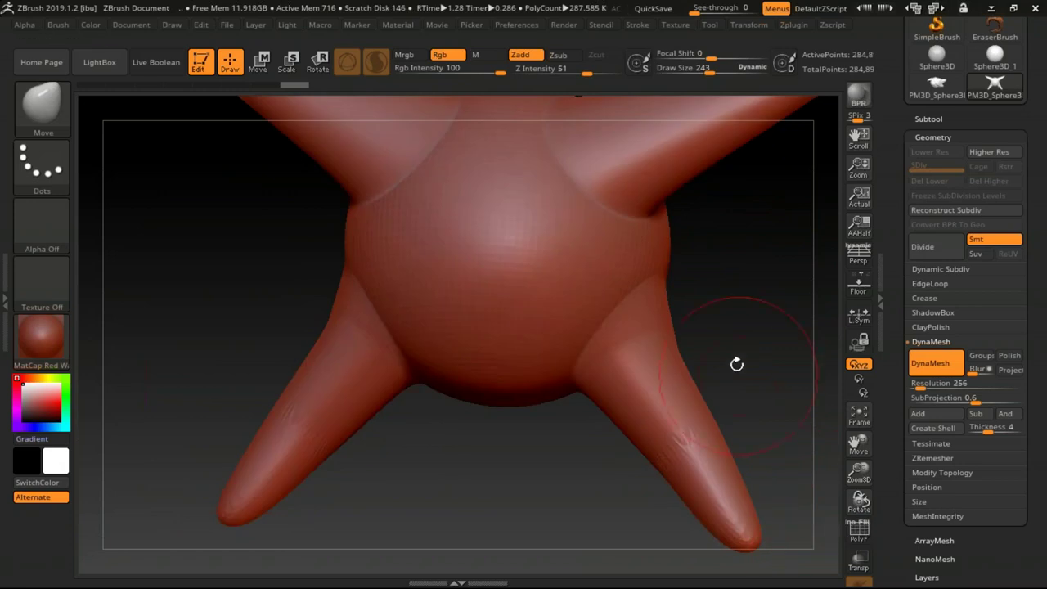
{"action": "mouse_move", "coordinate": [727, 257]}
{"action": "left_mouse_down"}
{"action": "mouse_move", "coordinate": [731, 343]}
{"action": "mouse_move", "coordinate": [756, 316]}
{"action": "mouse_move", "coordinate": [747, 318]}
{"action": "mouse_move", "coordinate": [748, 367]}
{"action": "mouse_move", "coordinate": [747, 346]}
{"action": "left_mouse_up"}
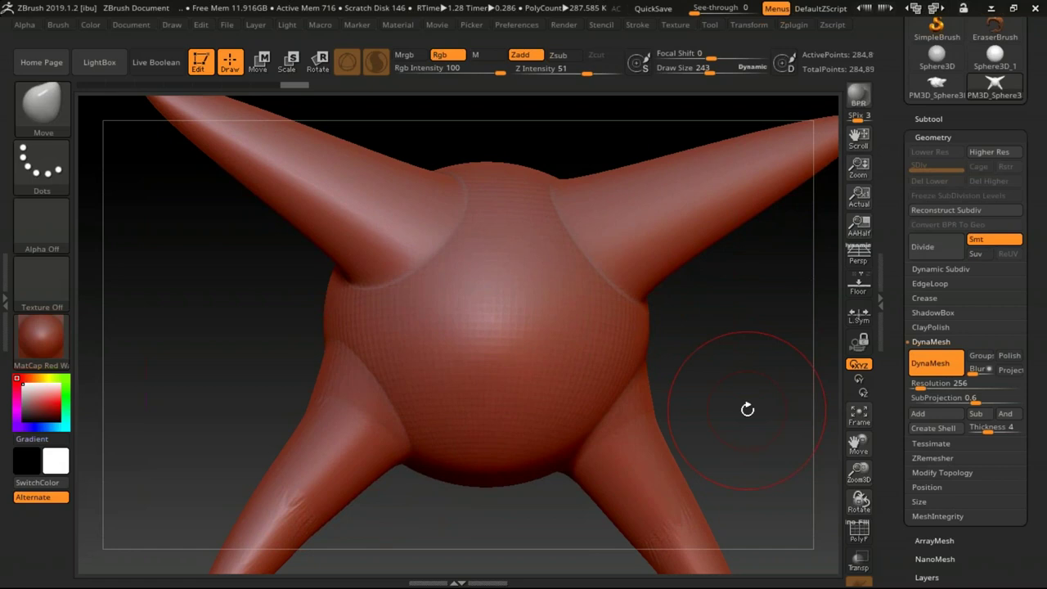
{"action": "left_click", "coordinate": [859, 537]}
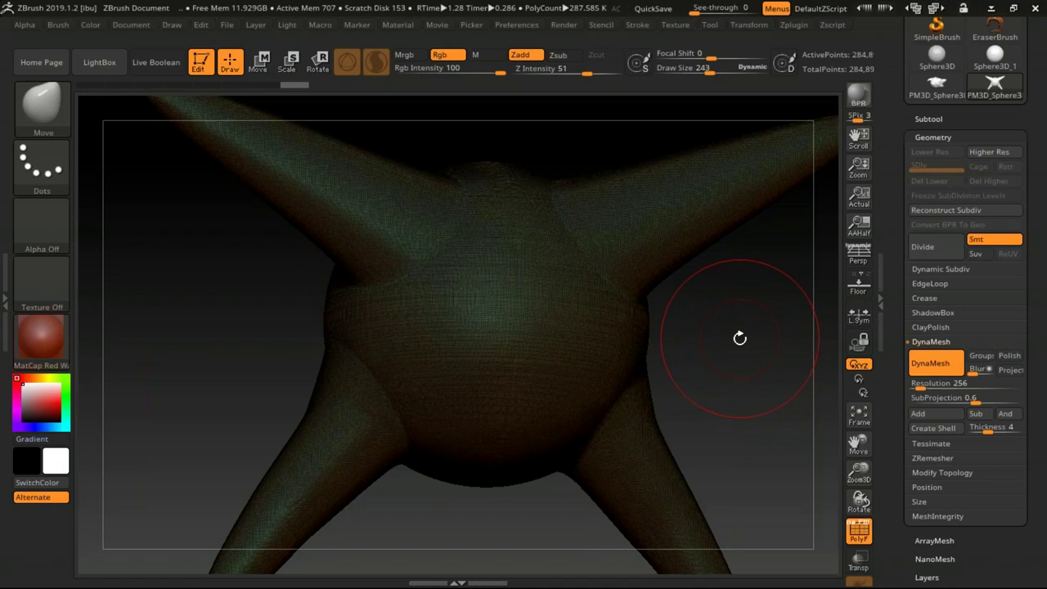
{"action": "key", "text": "alt+Tab"}
{"action": "left_click", "coordinate": [736, 212]}
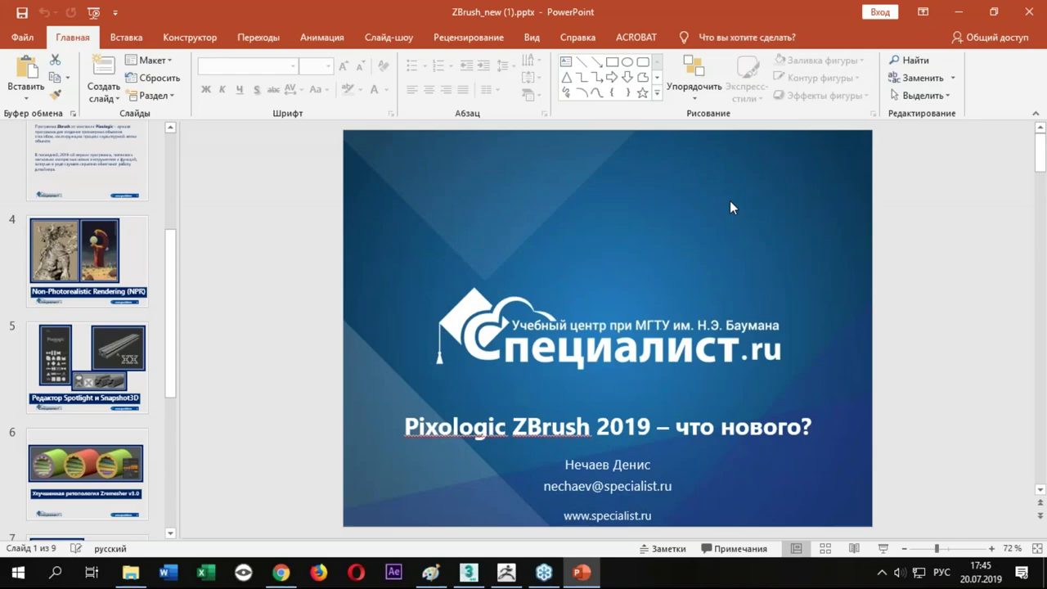
- Show slide 6 on ZRemesher v3.0, then reset ZBrush with Preferences > Init ZBrush
{"action": "left_click", "coordinate": [76, 464]}
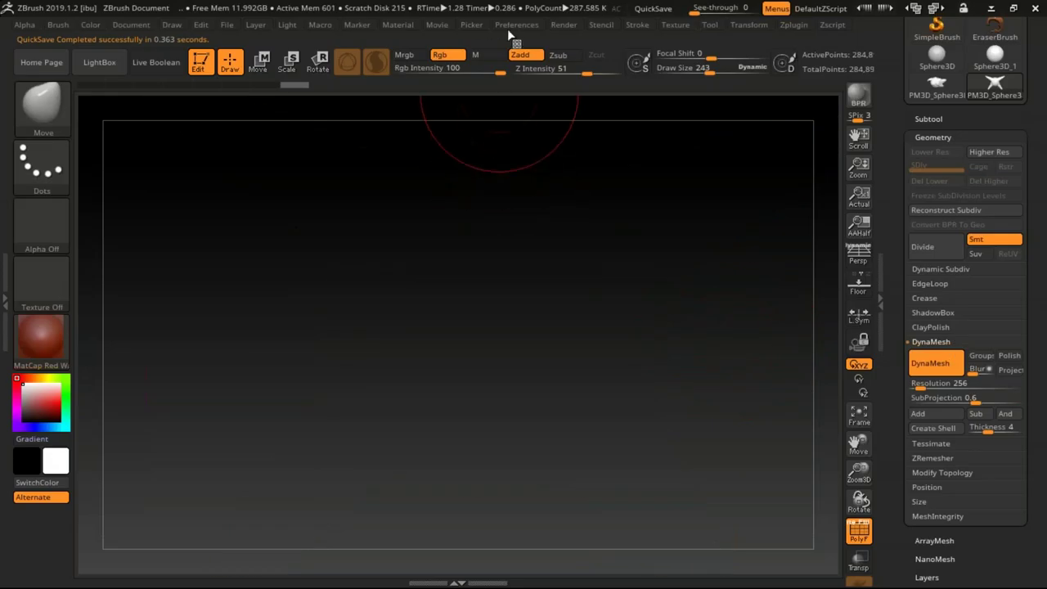
{"action": "left_click", "coordinate": [514, 25]}
{"action": "left_click", "coordinate": [543, 51]}
{"action": "left_click", "coordinate": [571, 347]}
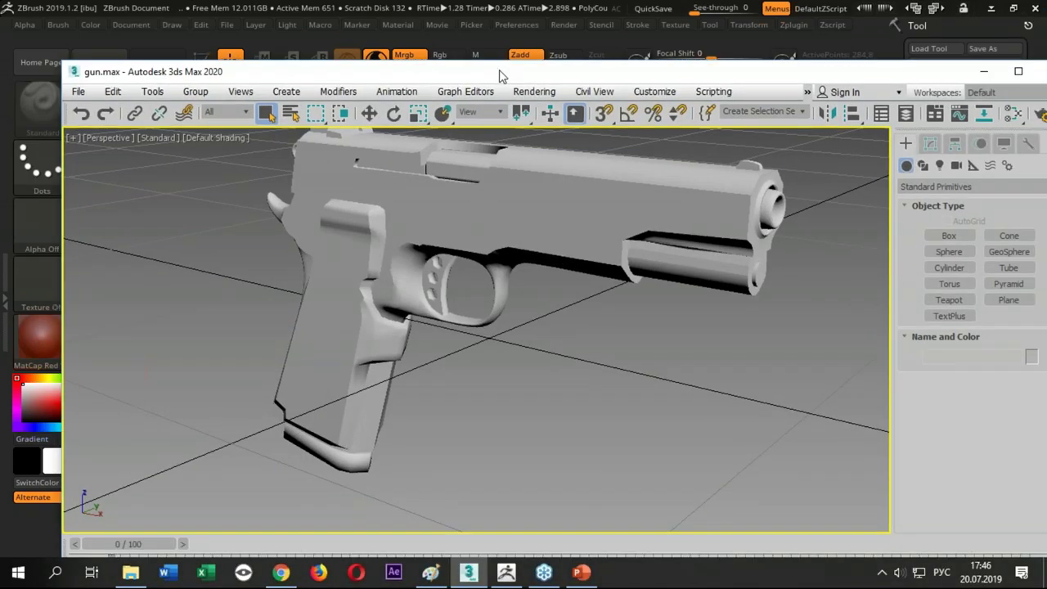
- Maximize 3ds Max, orbit the gun, enable Edged Faces (F4), and briefly toggle statistics
{"action": "double_click", "coordinate": [498, 73]}
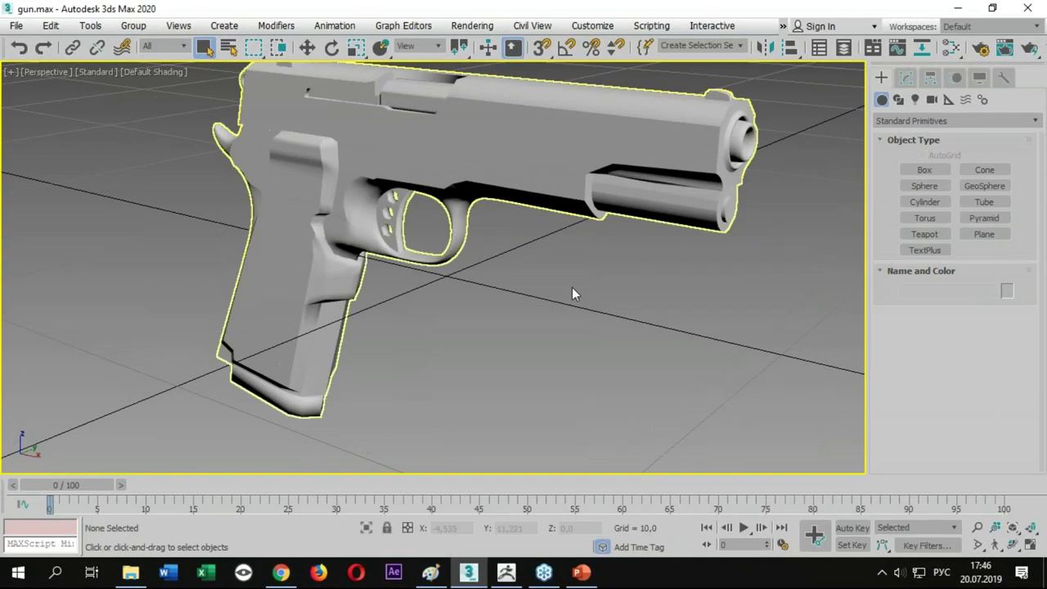
{"action": "mouse_move", "coordinate": [580, 290]}
{"action": "middle_mouse_down", "text": "alt"}
{"action": "mouse_move", "coordinate": [563, 257]}
{"action": "mouse_move", "coordinate": [584, 256]}
{"action": "mouse_move", "coordinate": [562, 267]}
{"action": "mouse_move", "coordinate": [602, 388]}
{"action": "mouse_move", "coordinate": [570, 349]}
{"action": "mouse_move", "coordinate": [595, 358]}
{"action": "mouse_move", "coordinate": [372, 351]}
{"action": "mouse_move", "coordinate": [428, 339]}
{"action": "mouse_move", "coordinate": [577, 340]}
{"action": "mouse_move", "coordinate": [573, 362]}
{"action": "mouse_move", "coordinate": [546, 364]}
{"action": "mouse_move", "coordinate": [561, 439]}
{"action": "mouse_move", "coordinate": [548, 358]}
{"action": "middle_mouse_up", "text": "alt"}
{"action": "key", "text": "F4"}
{"action": "key", "text": "7"}
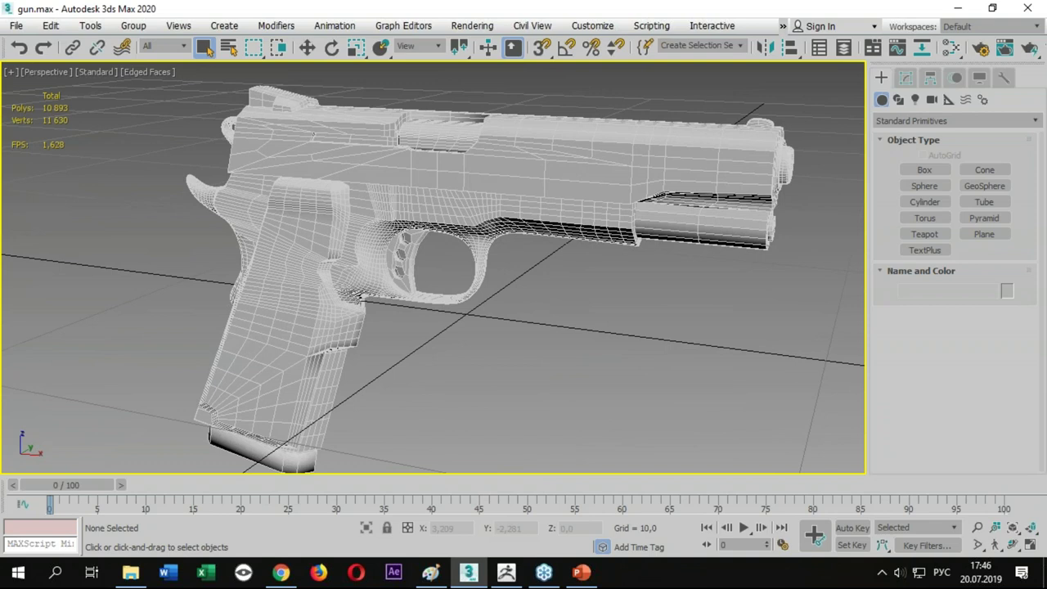
{"action": "key", "text": "7"}
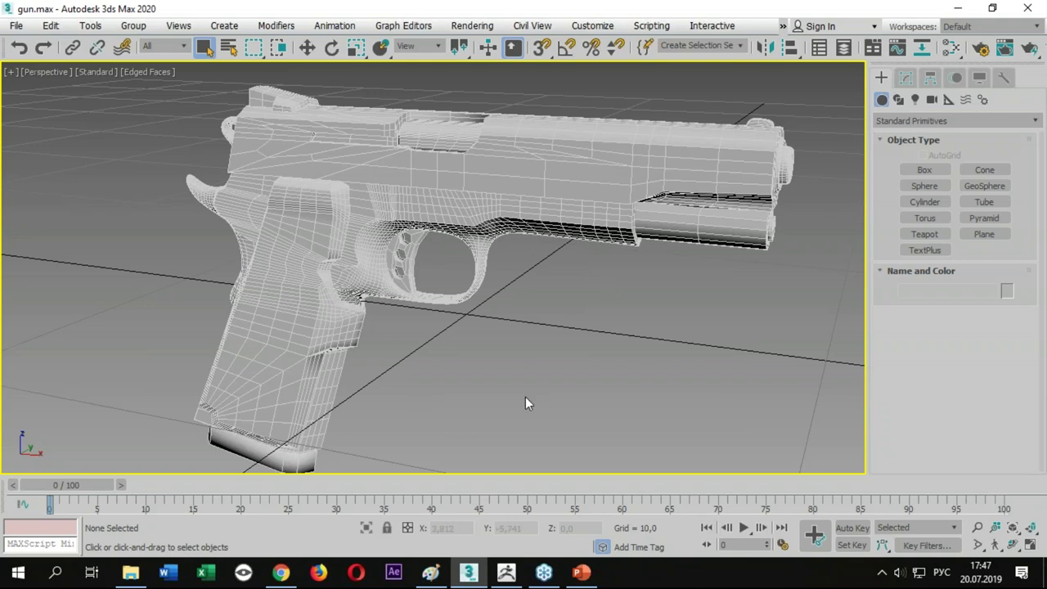
{"action": "left_click", "coordinate": [506, 571]}
- Export the scene as an OBJ file named gun
{"action": "left_click", "coordinate": [17, 25]}
{"action": "mouse_move", "coordinate": [49, 252]}
{"action": "left_click", "coordinate": [209, 252]}
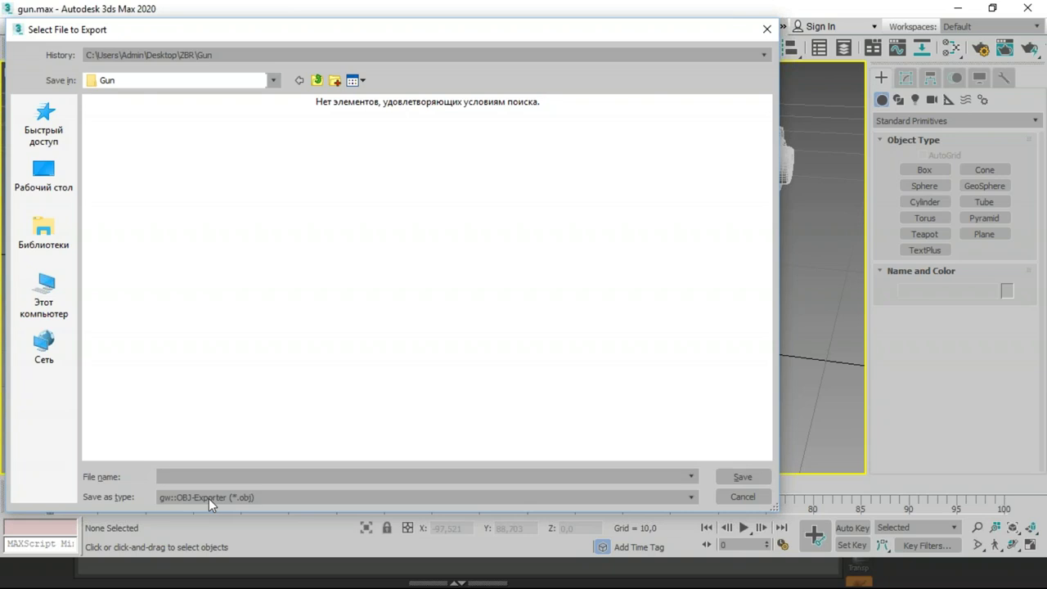
{"action": "type", "text": "пгт"}
{"action": "key", "text": "BackSpace"}
{"action": "key", "text": "BackSpace"}
{"action": "key", "text": "BackSpace"}
{"action": "type", "text": "guhn"}
{"action": "key", "text": "BackSpace"}
{"action": "key", "text": "BackSpace"}
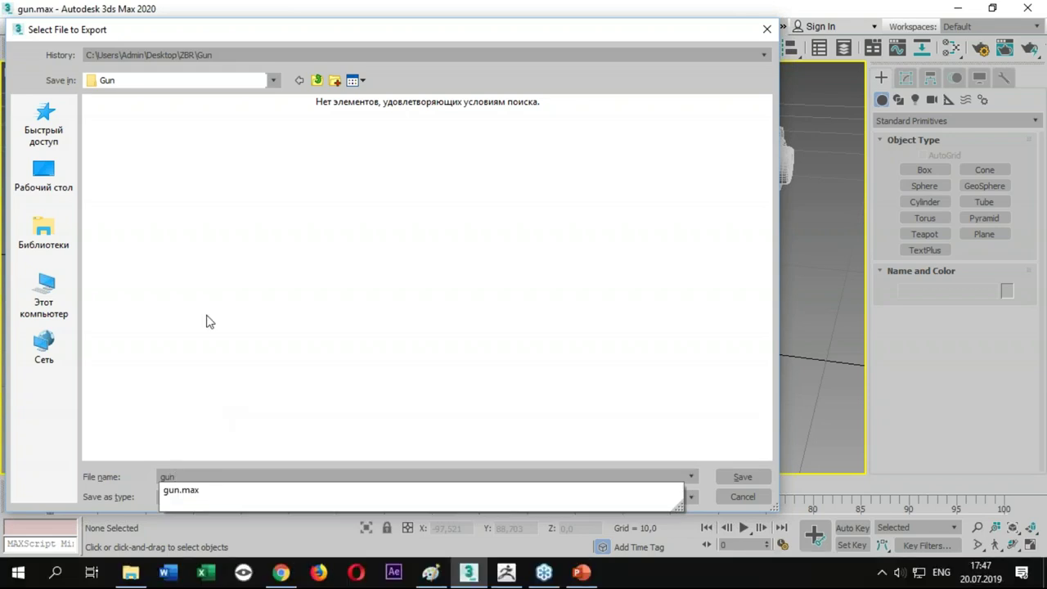
{"action": "left_click", "coordinate": [743, 477]}
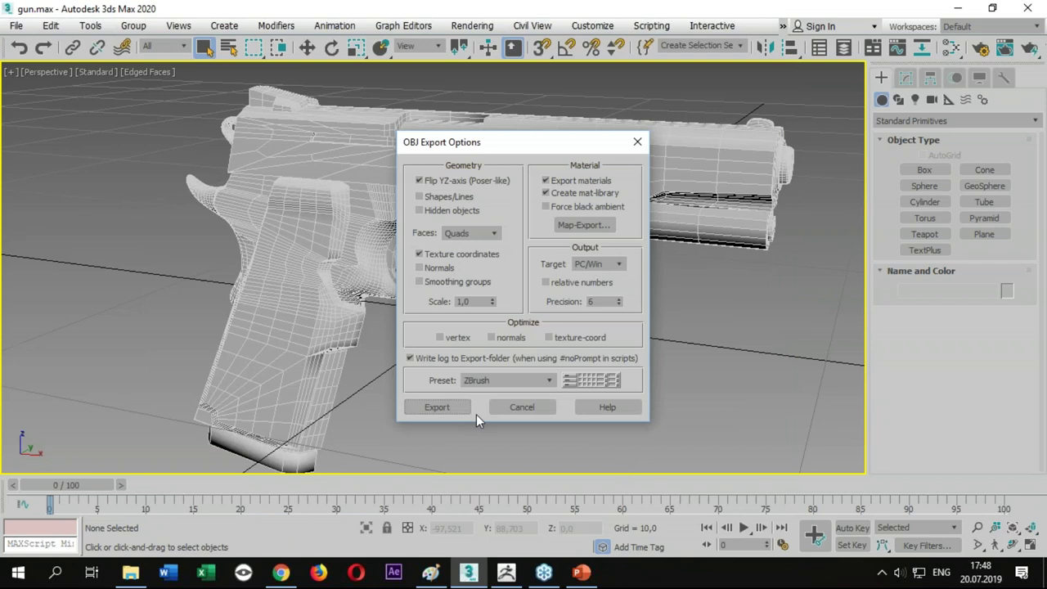
- Run the OBJ export with the ZBrush preset, skipping the missing map, then bring up ZBrush's Tool palette
{"action": "left_click_drag", "start_coordinate": [549, 138], "coordinate": [557, 97]}
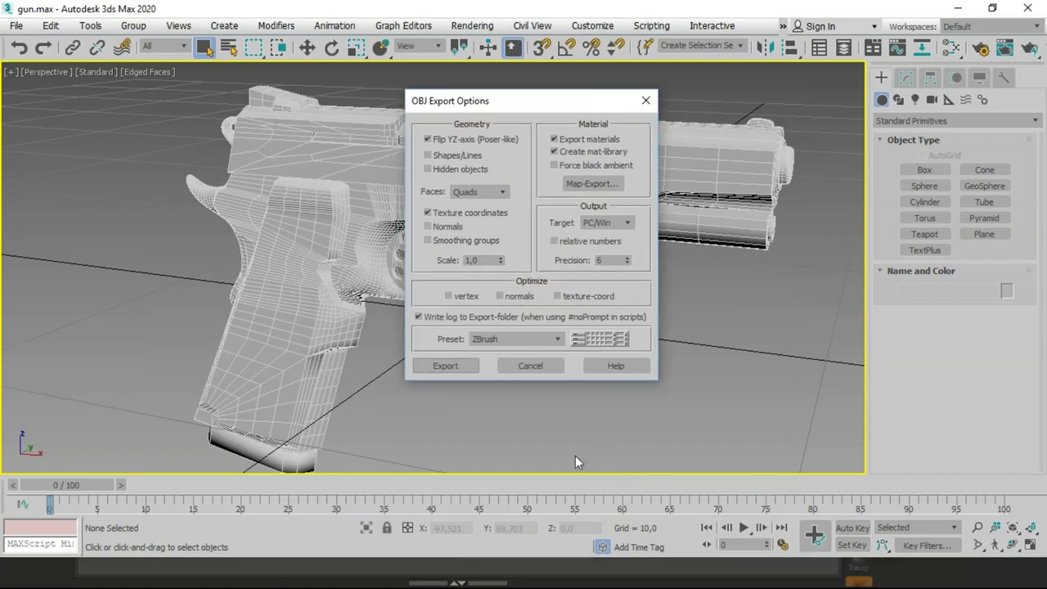
{"action": "left_click", "coordinate": [563, 337]}
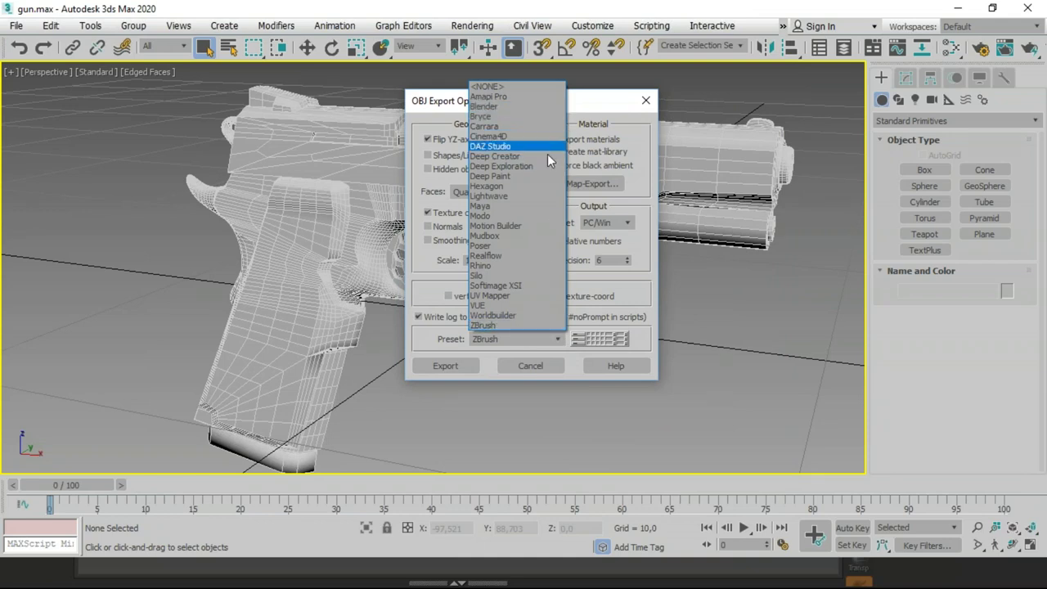
{"action": "left_click", "coordinate": [490, 326]}
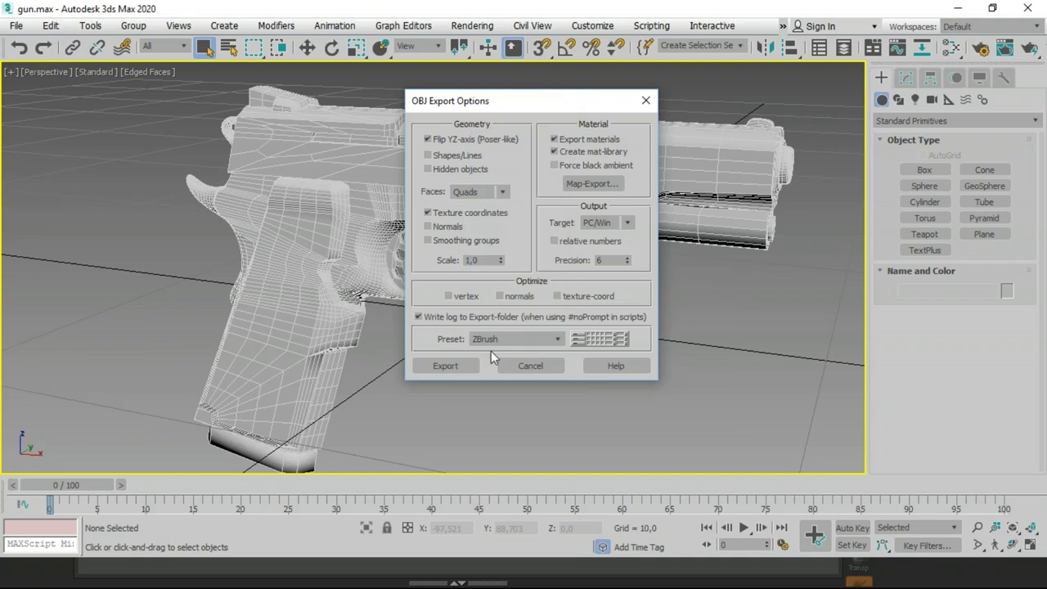
{"action": "left_click", "coordinate": [460, 368]}
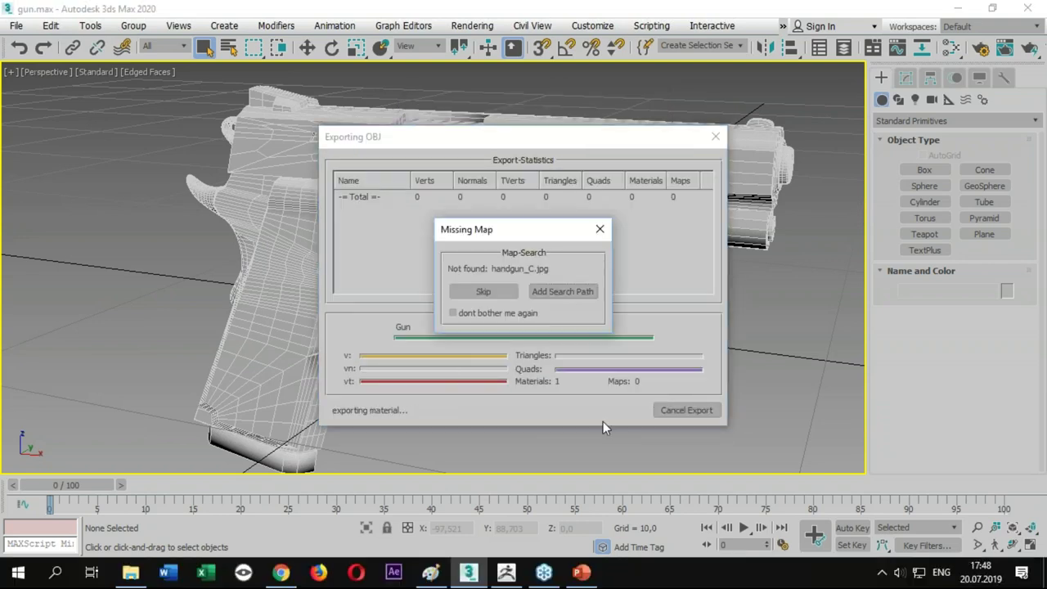
{"action": "left_click", "coordinate": [490, 307]}
{"action": "left_click", "coordinate": [496, 289]}
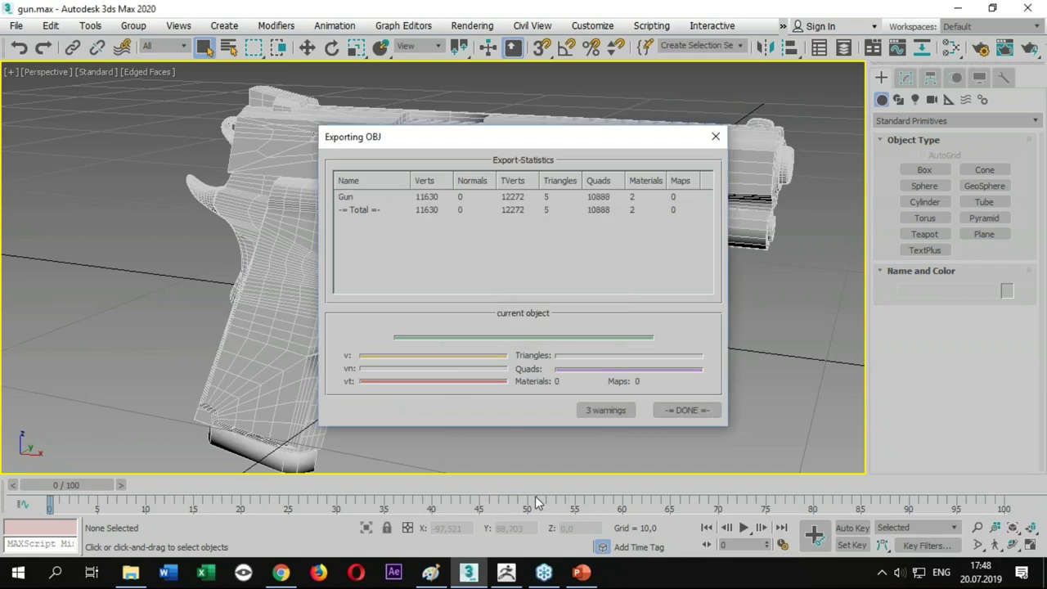
{"action": "left_click", "coordinate": [681, 410]}
{"action": "left_click", "coordinate": [512, 581]}
{"action": "left_click", "coordinate": [936, 187]}
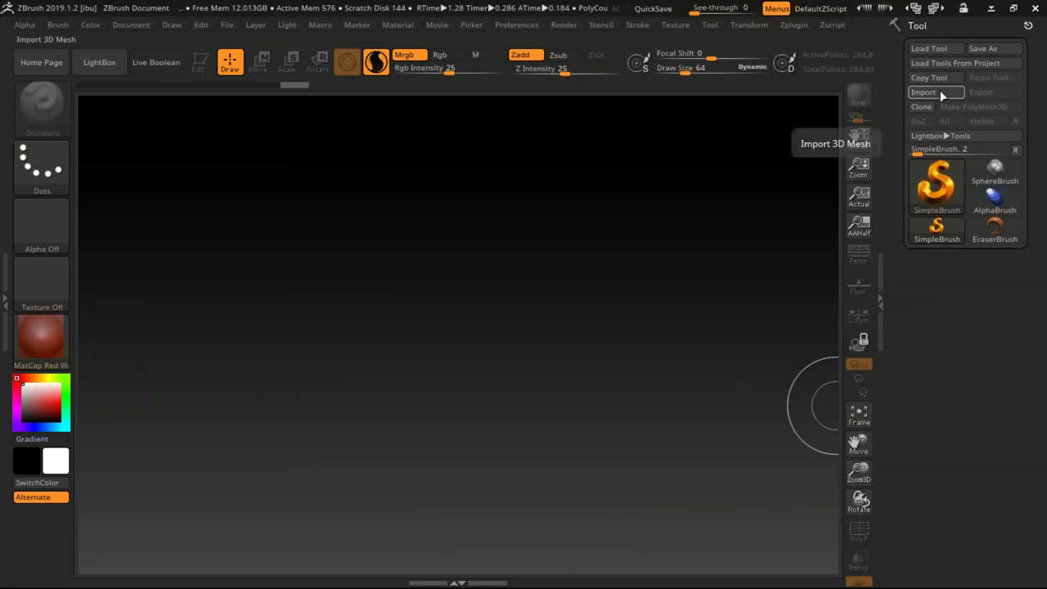
- Import Gun\gun.obj as a tool, keeping quads and triangles and removing unused vertices
{"action": "left_click", "coordinate": [936, 91]}
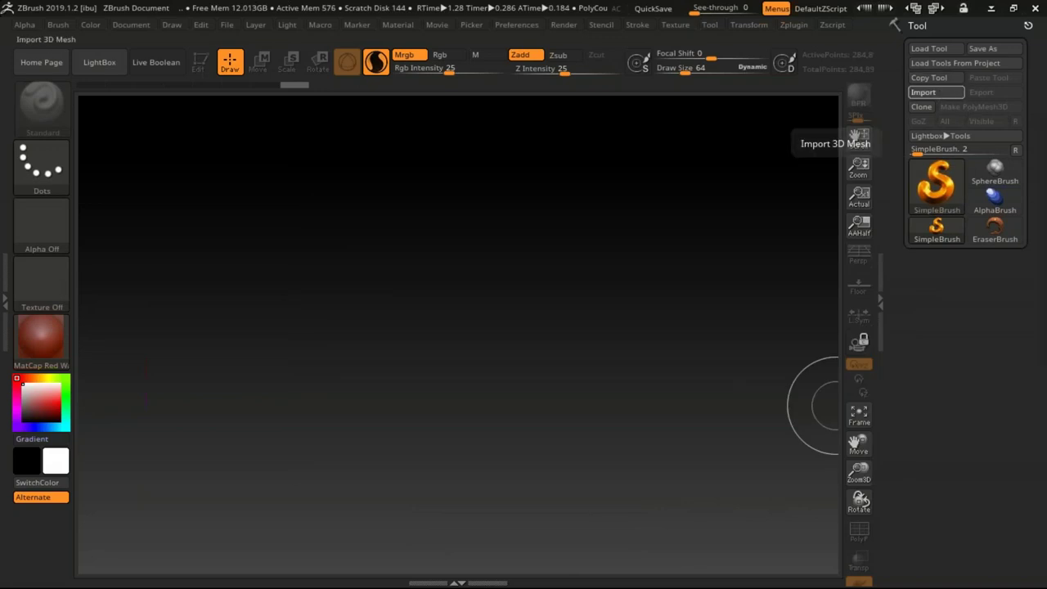
{"action": "double_click", "coordinate": [358, 221]}
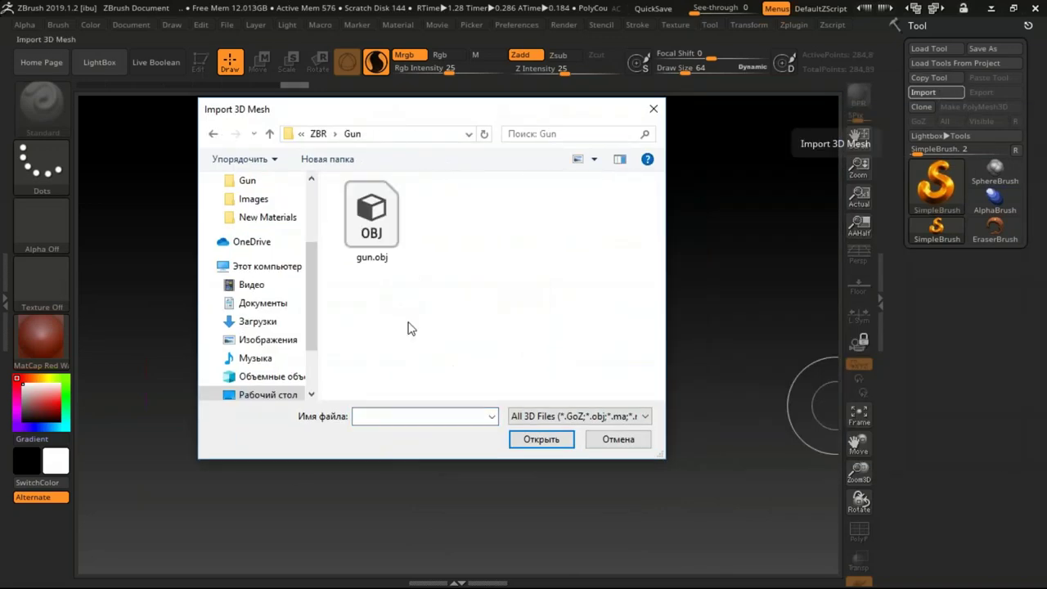
{"action": "double_click", "coordinate": [380, 233]}
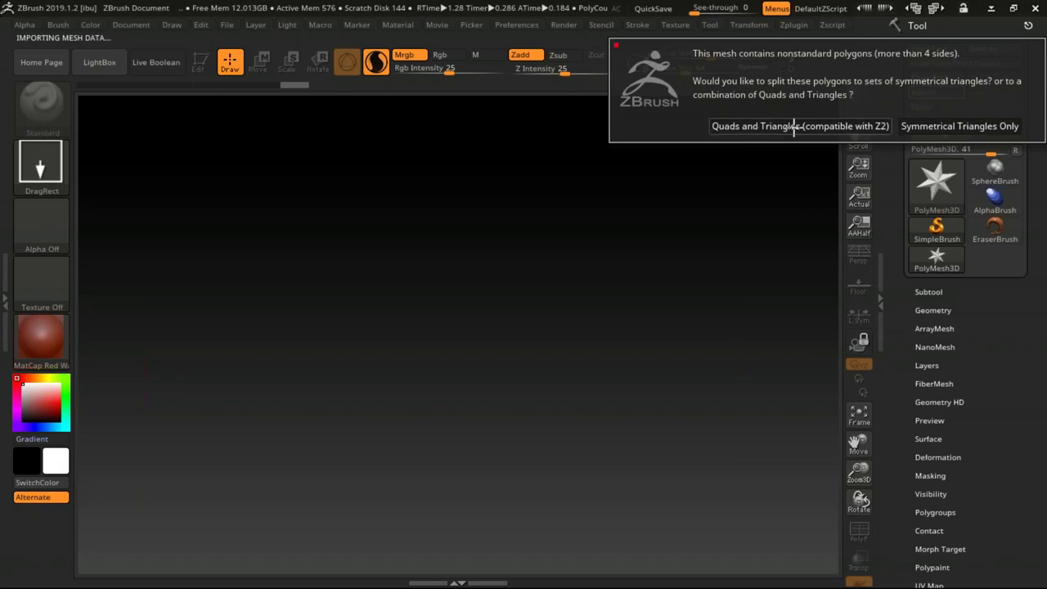
{"action": "left_click", "coordinate": [793, 127]}
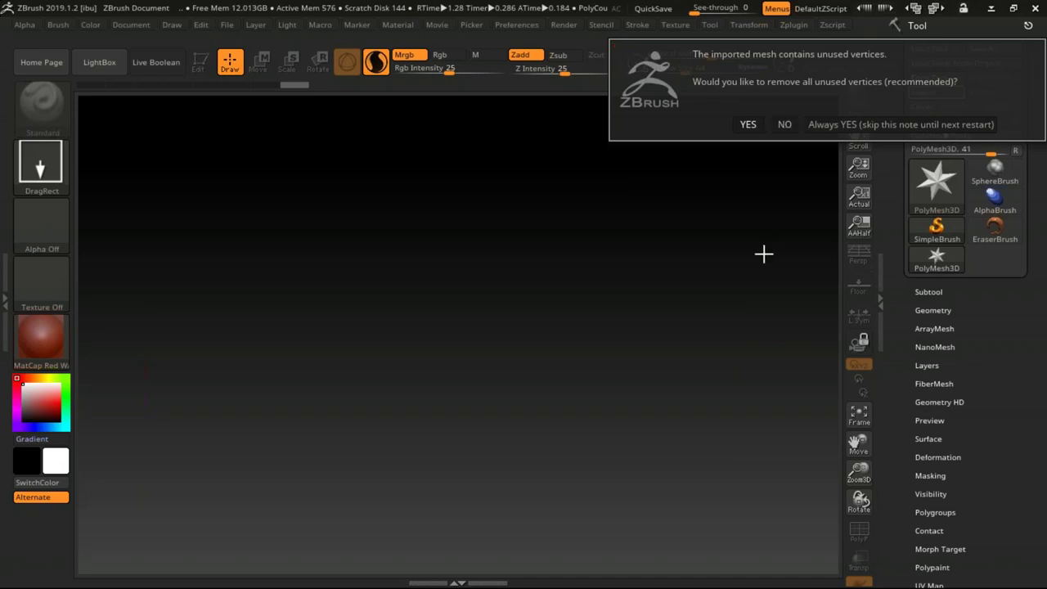
{"action": "left_click", "coordinate": [749, 123]}
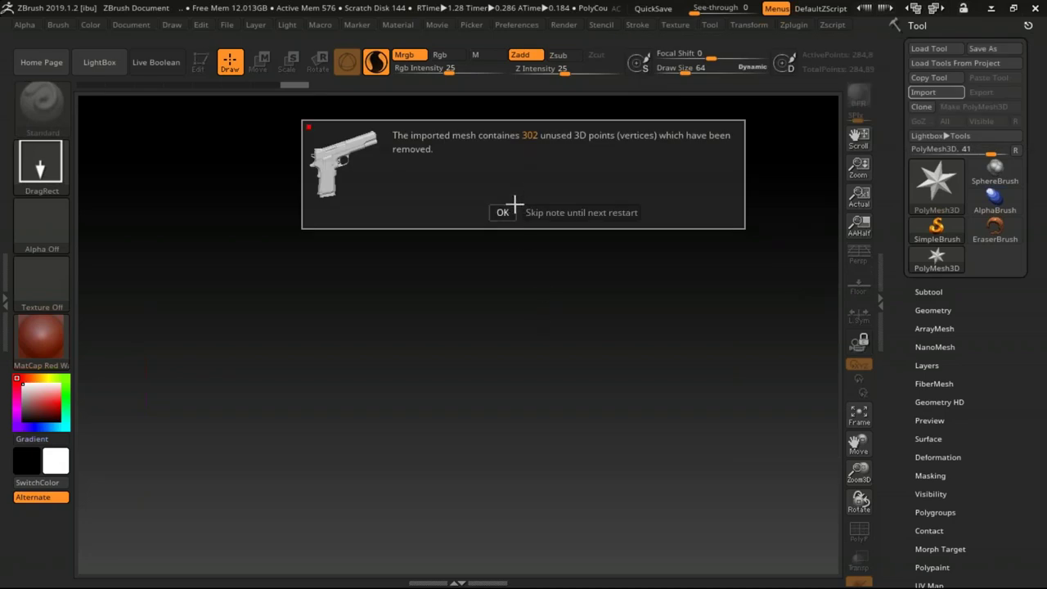
{"action": "left_click", "coordinate": [502, 213]}
- Place the gun on the canvas in Edit mode, framed, with the PolyFrame wireframe showing
{"action": "left_click_drag", "start_coordinate": [448, 361], "coordinate": [442, 531]}
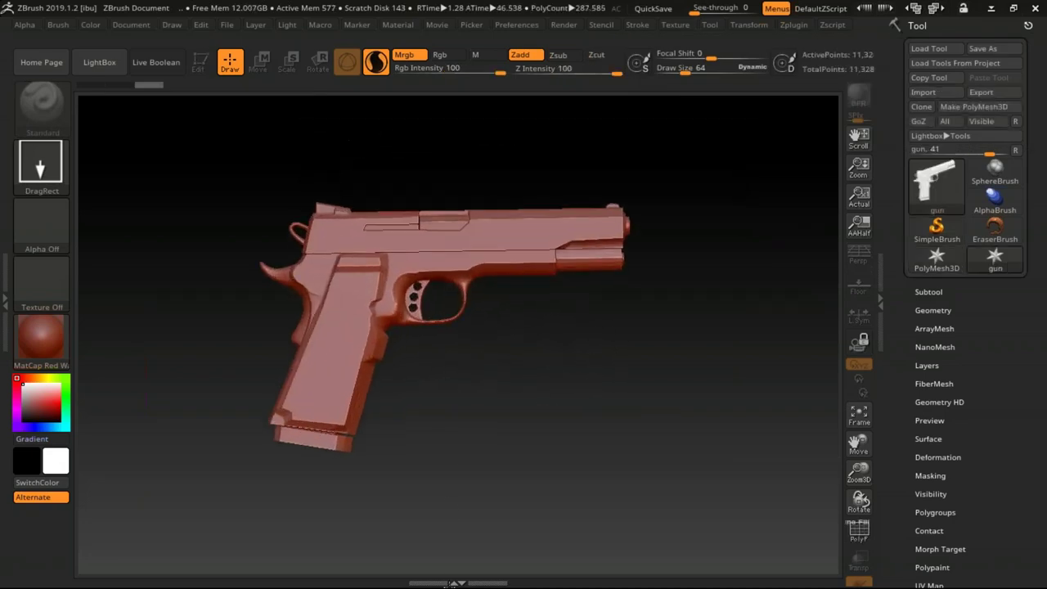
{"action": "key", "text": "t"}
{"action": "key", "text": "t"}
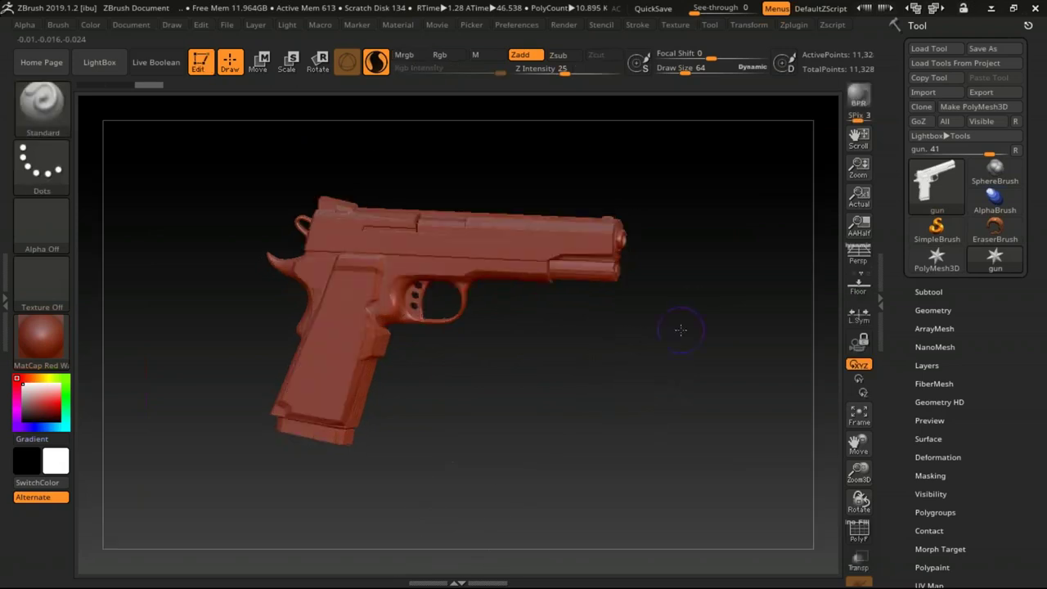
{"action": "key", "text": "f"}
{"action": "left_click_drag", "start_coordinate": [662, 383], "coordinate": [785, 506]}
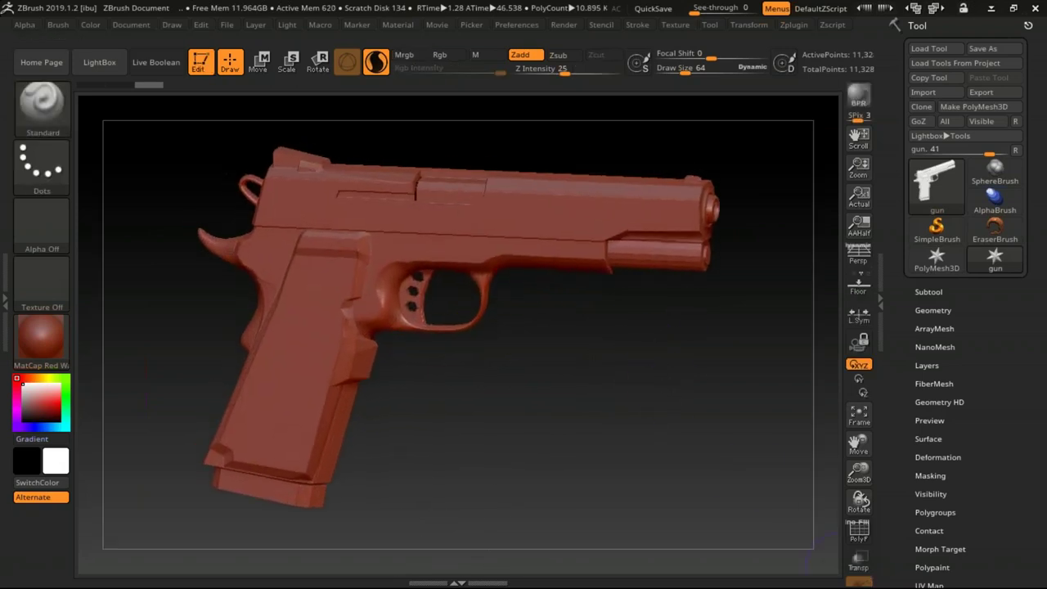
{"action": "key", "text": "shift+f"}
{"action": "mouse_move", "coordinate": [586, 414]}
{"action": "left_mouse_down"}
{"action": "mouse_move", "coordinate": [587, 400]}
{"action": "mouse_move", "coordinate": [630, 394]}
{"action": "left_mouse_up"}
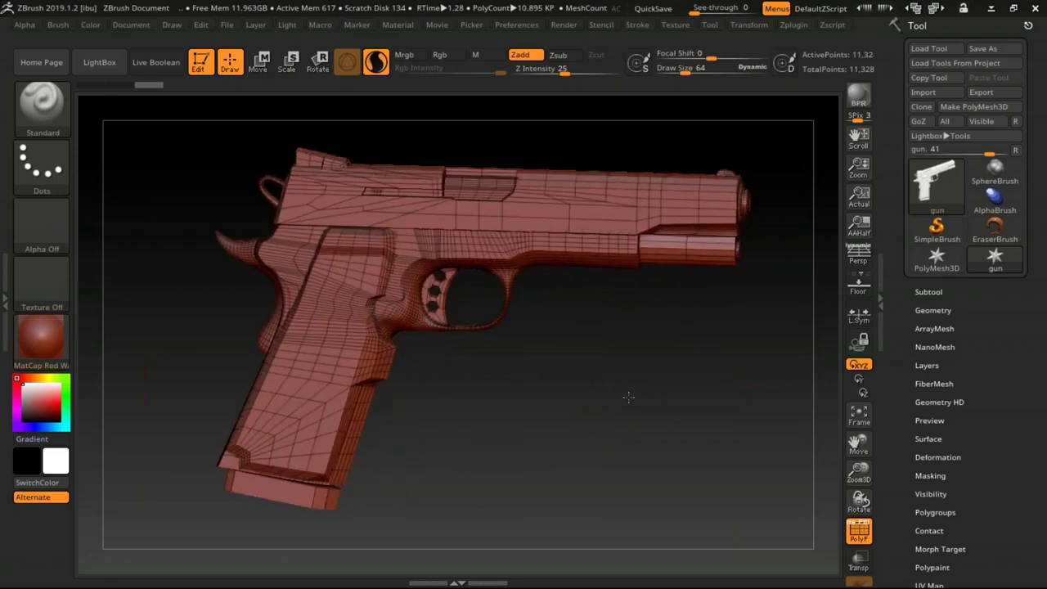
- Undo the stray stroke on the grip, then go back to the gun's modifier settings in 3ds Max
{"action": "left_click_drag", "start_coordinate": [628, 397], "coordinate": [620, 416]}
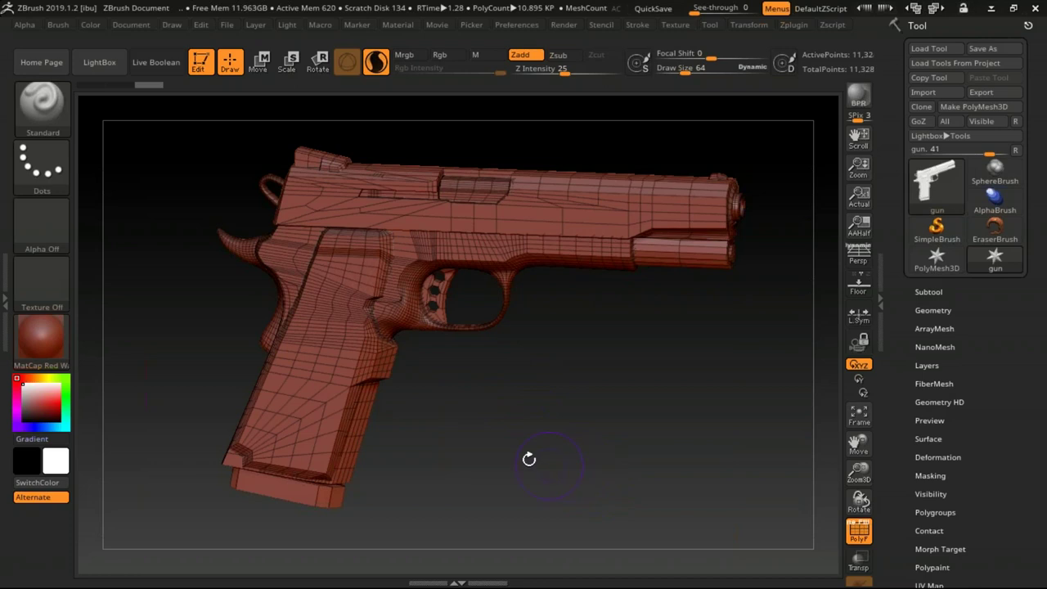
{"action": "mouse_move", "coordinate": [443, 407]}
{"action": "left_mouse_down", "text": "alt"}
{"action": "mouse_move", "coordinate": [447, 483]}
{"action": "mouse_move", "coordinate": [295, 176]}
{"action": "mouse_move", "coordinate": [309, 181]}
{"action": "mouse_move", "coordinate": [294, 340]}
{"action": "left_mouse_up", "text": "alt"}
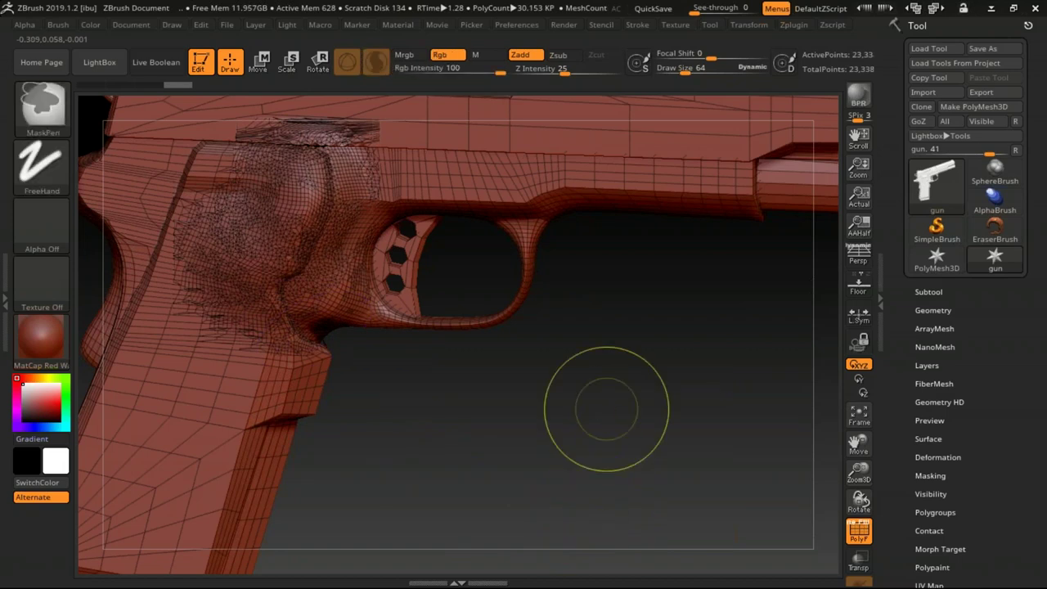
{"action": "key", "text": "ctrl+z"}
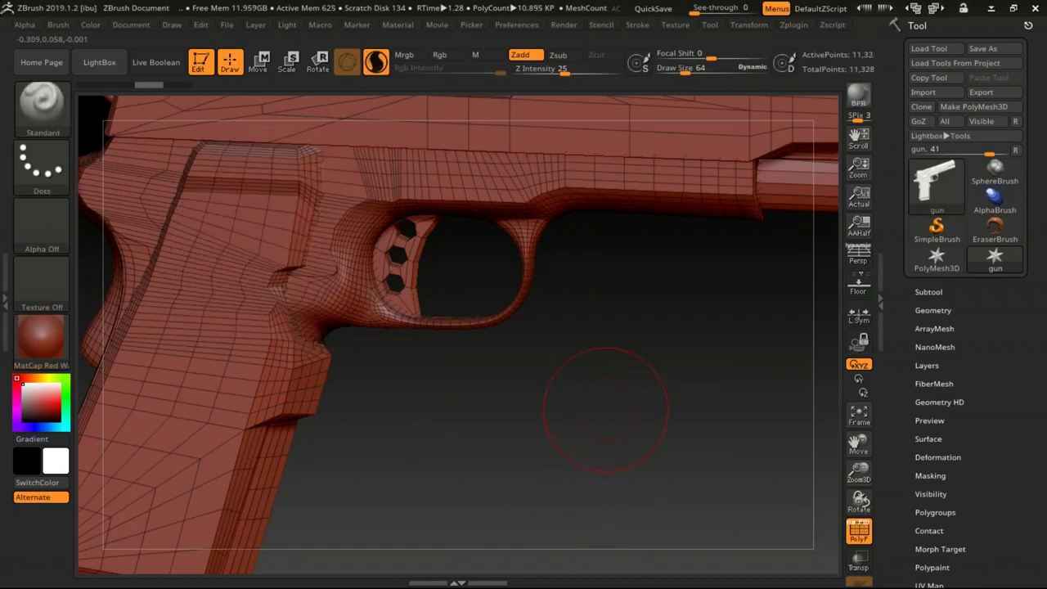
{"action": "key", "text": "alt+Tab"}
{"action": "left_click", "coordinate": [905, 77]}
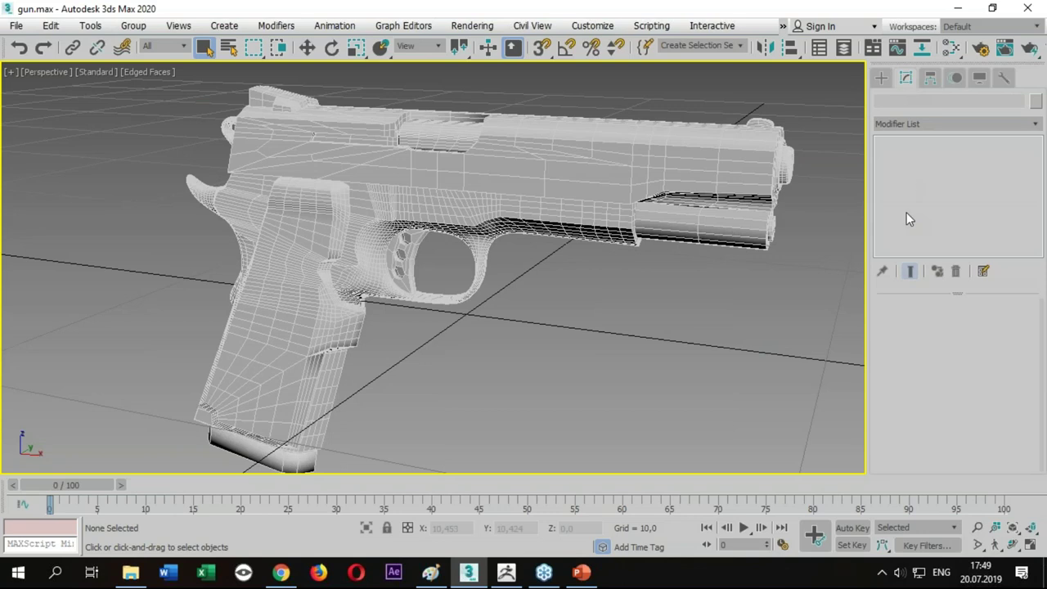
- At Element level, select the gun's frame, grip, slide and muzzle-end parts one by one
{"action": "left_click", "coordinate": [695, 190]}
{"action": "left_click", "coordinate": [912, 207]}
{"action": "left_click", "coordinate": [407, 307]}
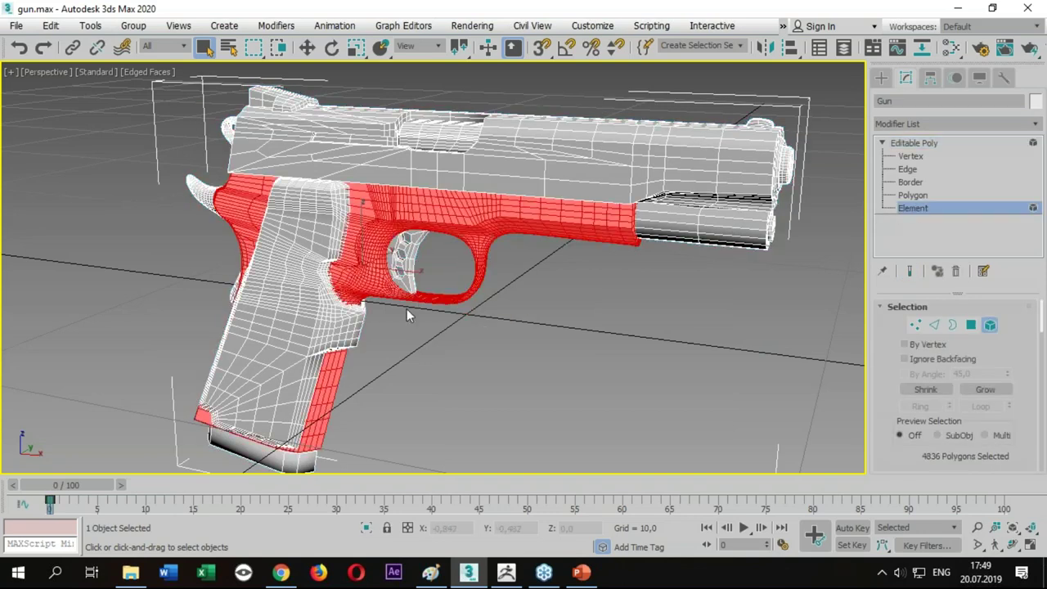
{"action": "left_click", "coordinate": [285, 293]}
{"action": "left_click", "coordinate": [639, 167]}
{"action": "left_click", "coordinate": [787, 163]}
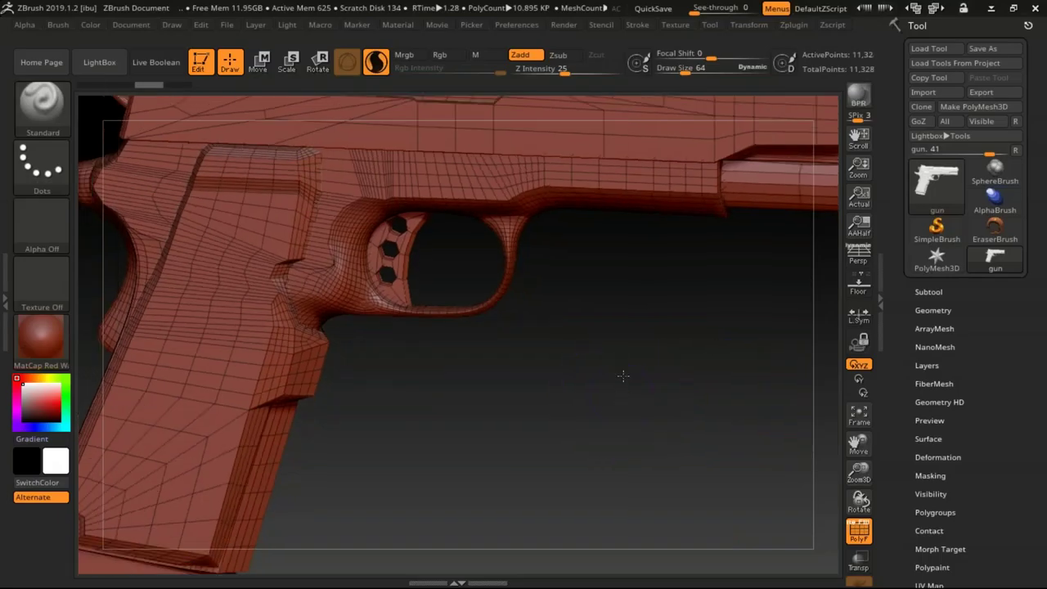
- Fit the wireframed gun in the canvas and rotate it to a three-quarter angle
{"action": "mouse_move", "coordinate": [626, 350]}
{"action": "left_mouse_down"}
{"action": "mouse_move", "coordinate": [577, 339]}
{"action": "mouse_move", "coordinate": [602, 350]}
{"action": "mouse_move", "coordinate": [577, 401]}
{"action": "left_mouse_up"}
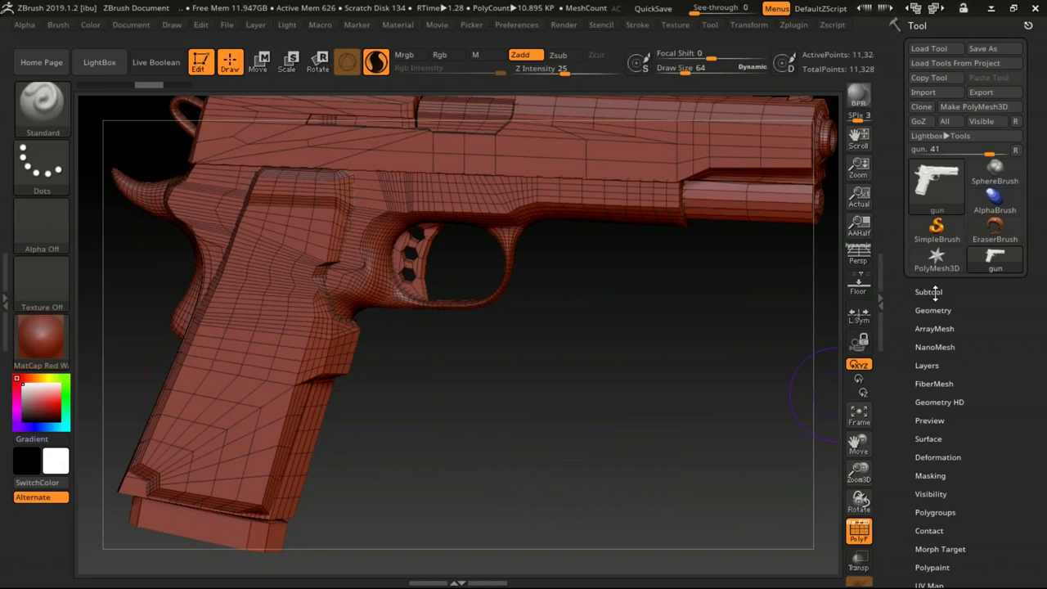
{"action": "key", "text": "f"}
{"action": "left_click_drag", "start_coordinate": [602, 323], "coordinate": [514, 360]}
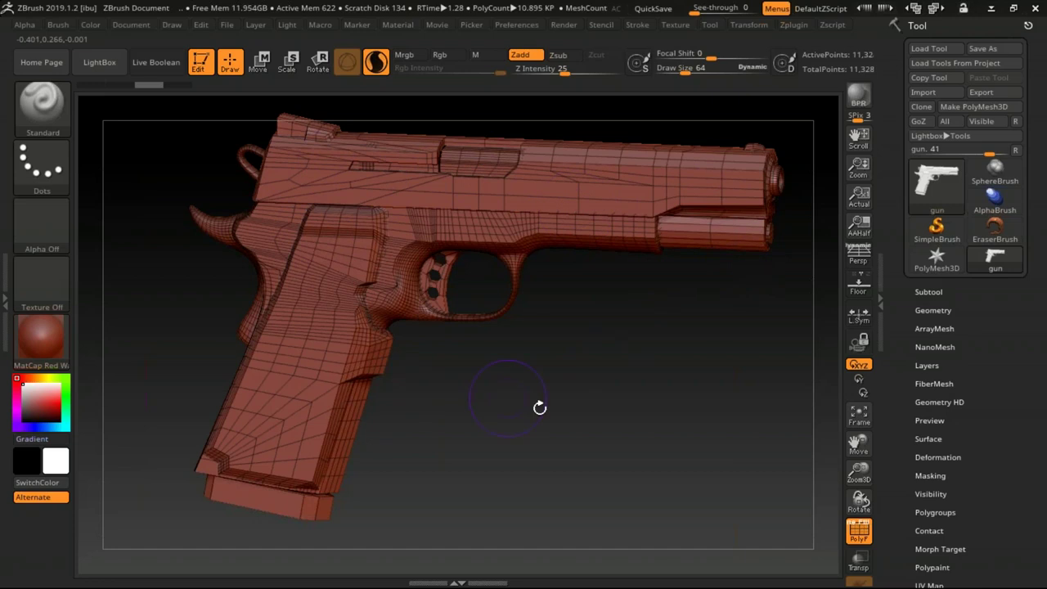
{"action": "scroll", "coordinate": [998, 374], "scroll_direction": "down", "scroll_amount": 3}
{"action": "scroll", "coordinate": [999, 374], "scroll_direction": "down", "scroll_amount": 2}
{"action": "scroll", "coordinate": [999, 374], "scroll_direction": "down", "scroll_amount": 1}
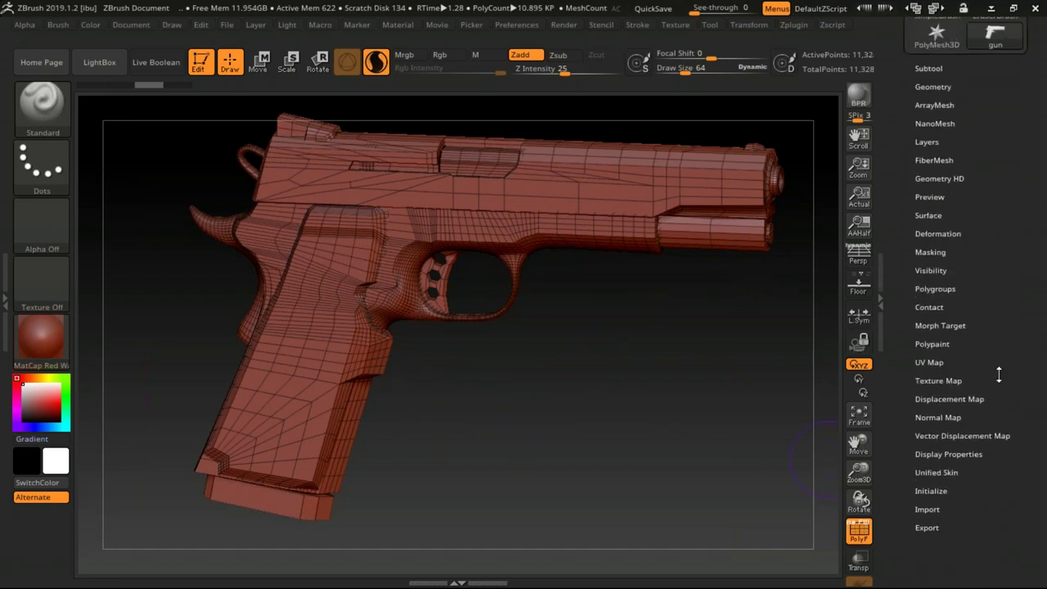
- Apply Auto Groups so each separate gun part gets its own polygroup colour
{"action": "left_click", "coordinate": [953, 289]}
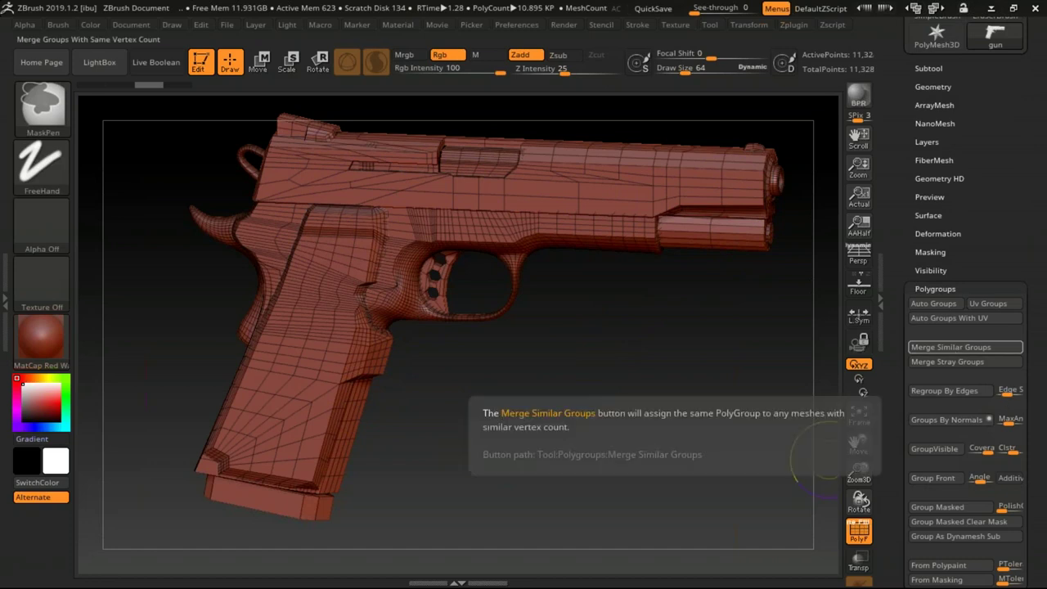
{"action": "left_click", "coordinate": [947, 299]}
{"action": "key", "text": "ctrl"}
{"action": "mouse_move", "coordinate": [630, 341]}
{"action": "left_mouse_down"}
{"action": "mouse_move", "coordinate": [536, 345]}
{"action": "mouse_move", "coordinate": [640, 341]}
{"action": "mouse_move", "coordinate": [625, 338]}
{"action": "left_mouse_up"}
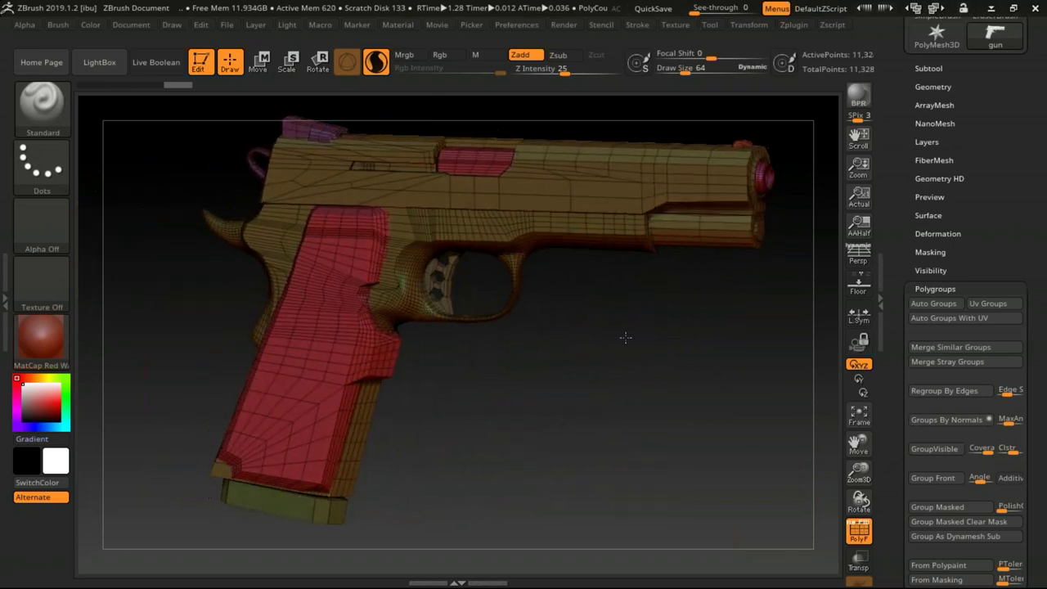
{"action": "left_click_drag", "start_coordinate": [707, 409], "coordinate": [726, 395]}
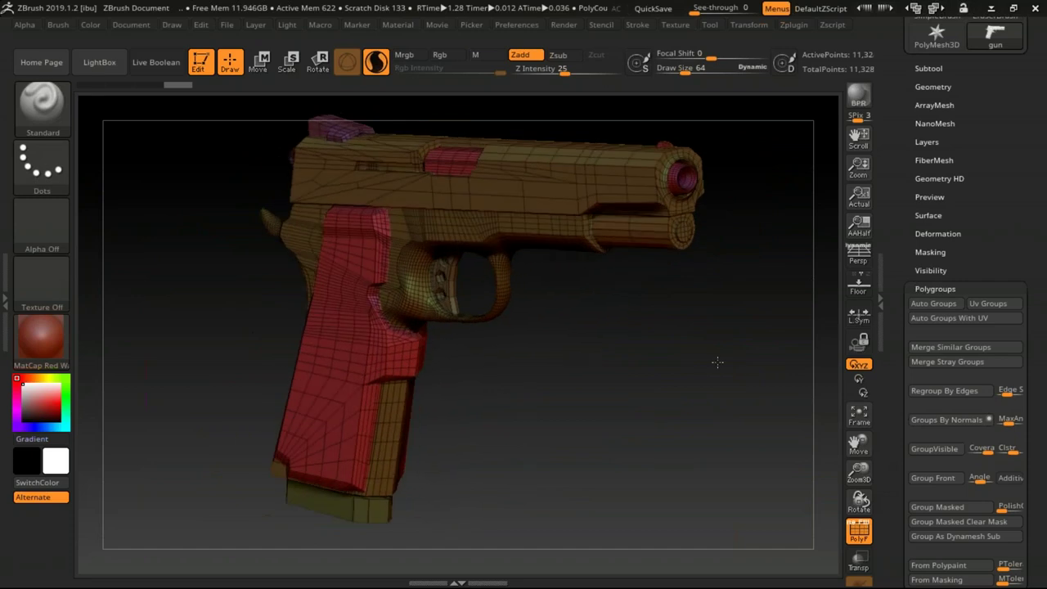
- Expand the Subtool subpalette with its split options
{"action": "left_click_drag", "start_coordinate": [916, 164], "coordinate": [903, 240]}
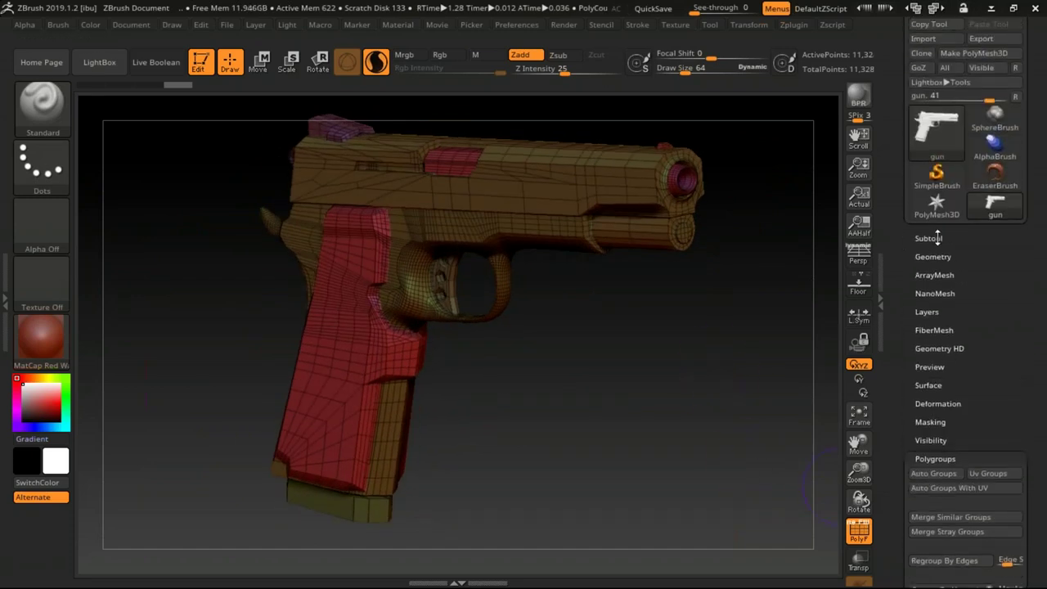
{"action": "left_click", "coordinate": [938, 237]}
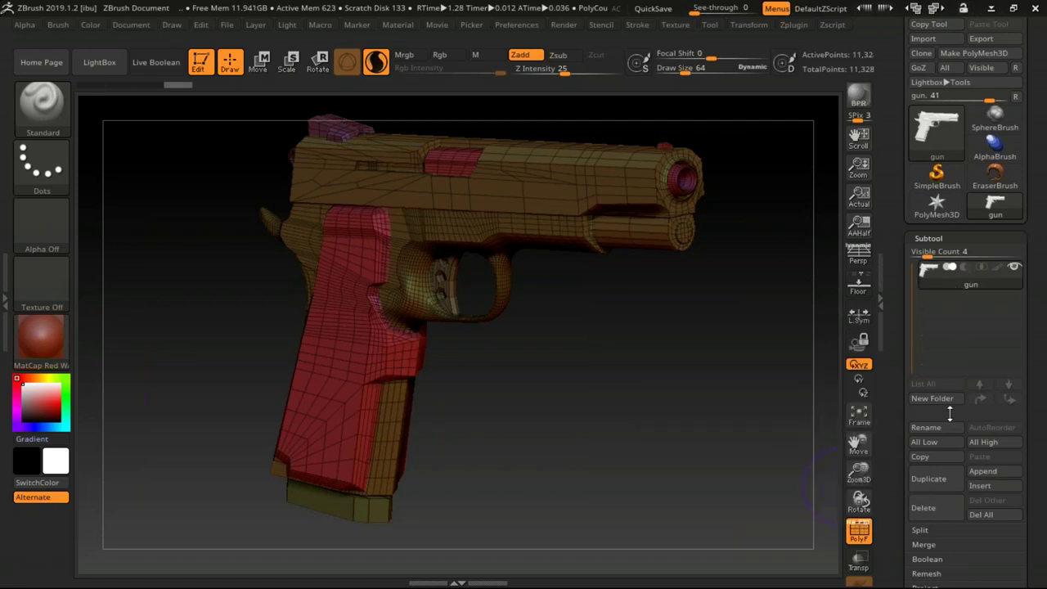
{"action": "scroll", "coordinate": [949, 413], "scroll_direction": "down", "scroll_amount": 5}
- Split the pistol into separate subtools by polygroup, confirming the no-undo warning
{"action": "left_click", "coordinate": [921, 340]}
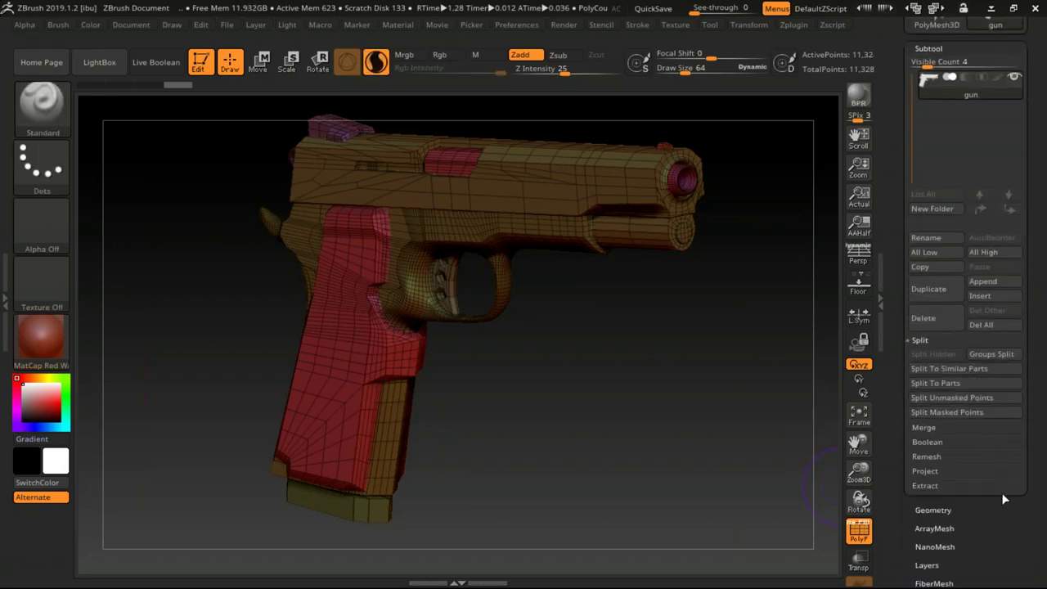
{"action": "left_click", "coordinate": [991, 353]}
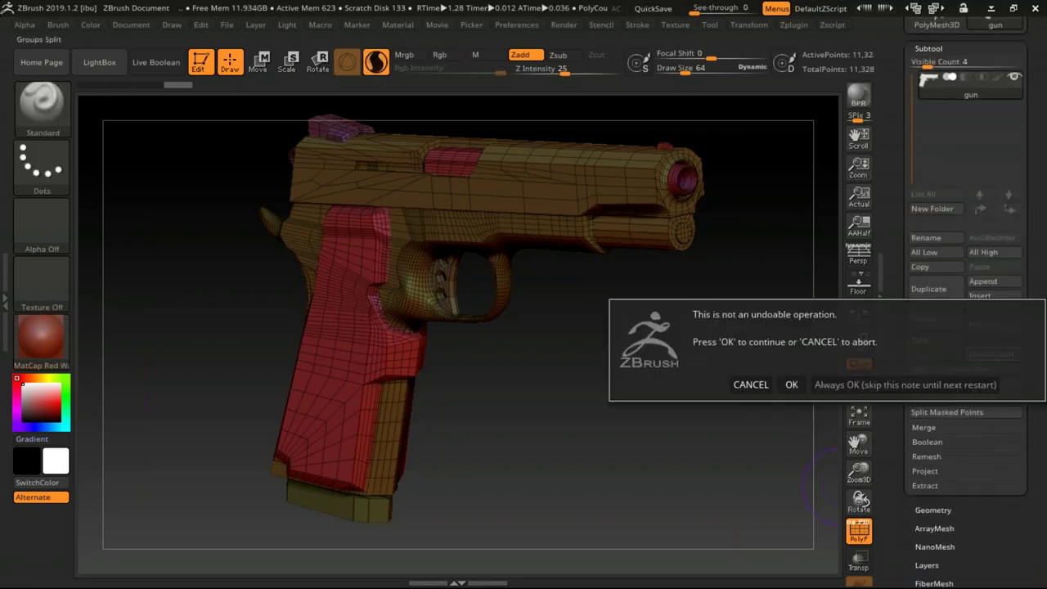
{"action": "left_click", "coordinate": [792, 384]}
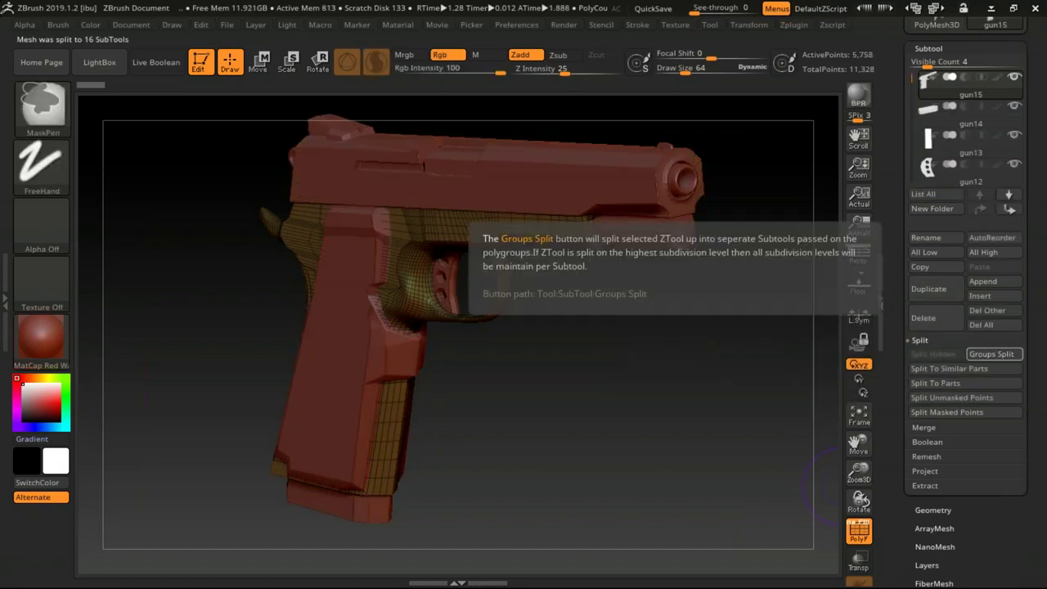
{"action": "left_click_drag", "start_coordinate": [899, 178], "coordinate": [897, 251]}
{"action": "mouse_move", "coordinate": [965, 202]}
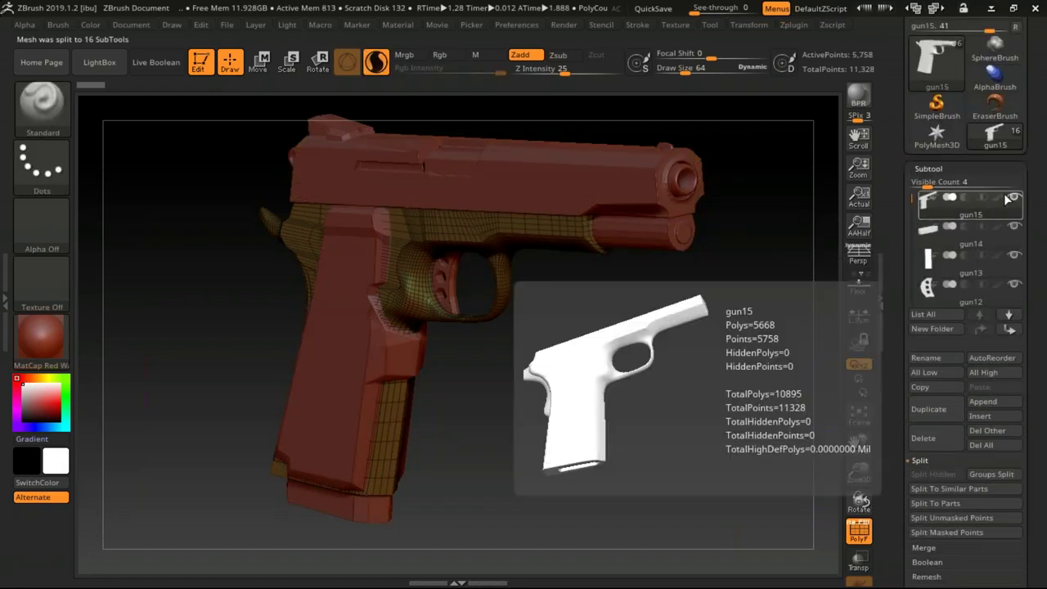
- Hide the magazine base plate, activate gun14 and show the trigger-guard frame again
{"action": "left_click", "coordinate": [1015, 226]}
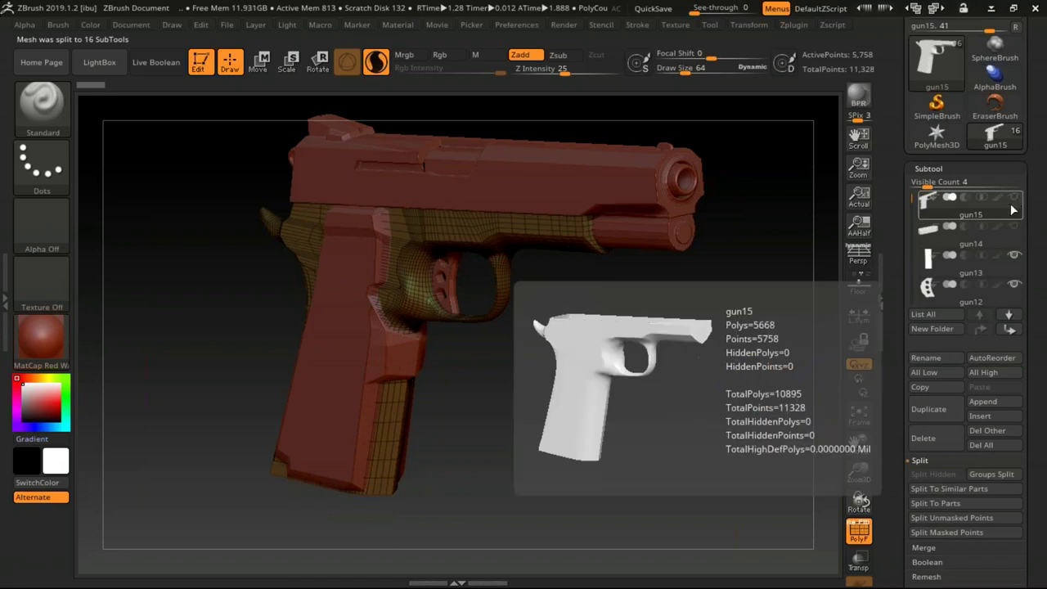
{"action": "left_click", "coordinate": [932, 230]}
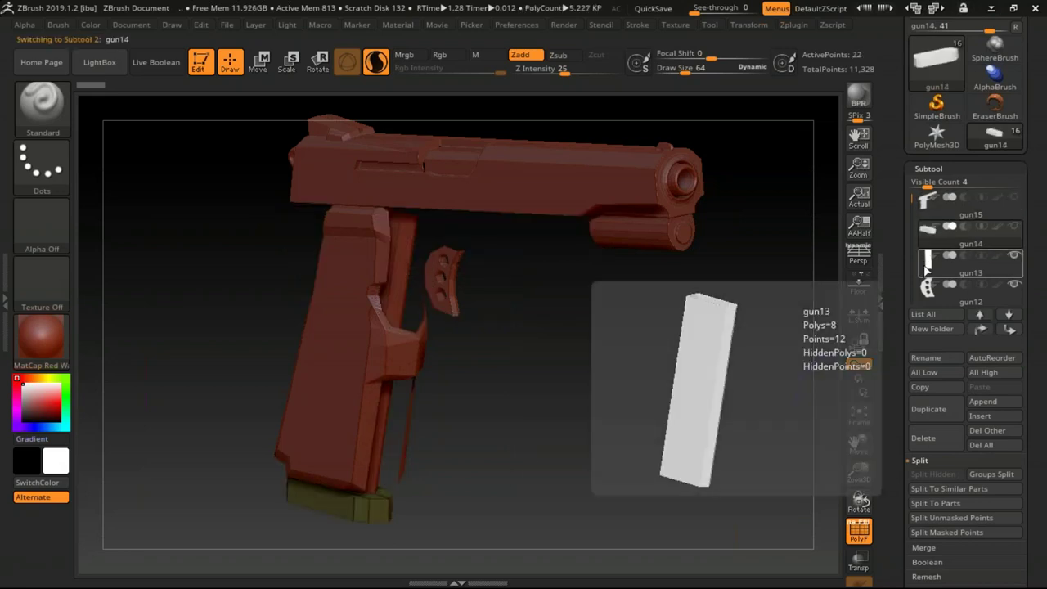
{"action": "left_click", "coordinate": [1014, 197]}
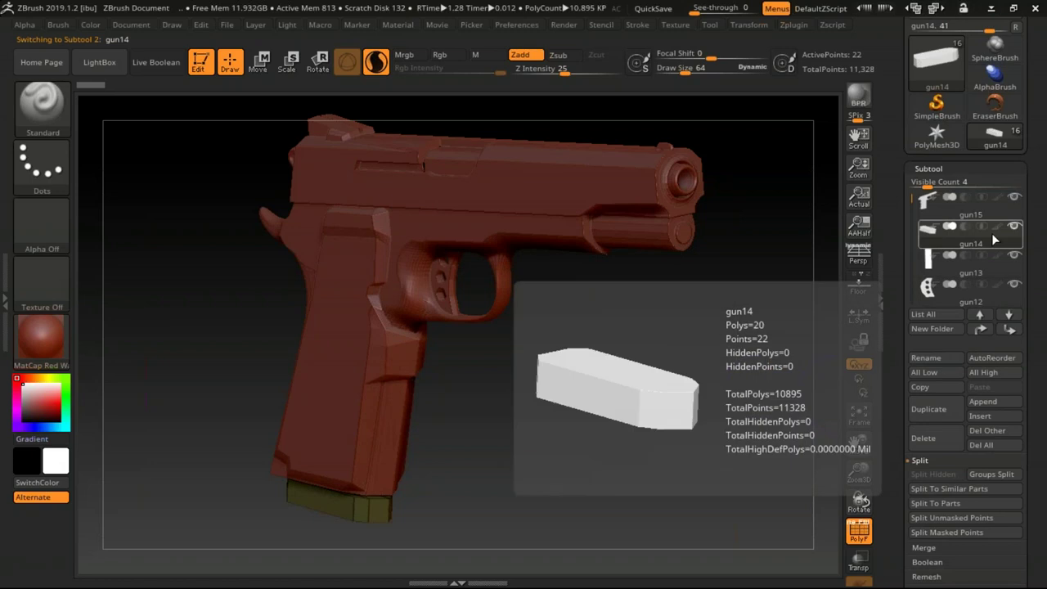
- Adjust Visible Count, scroll the Subtool list and make the 1,593-point grip 'gun' active
{"action": "left_click_drag", "start_coordinate": [927, 183], "coordinate": [911, 183]}
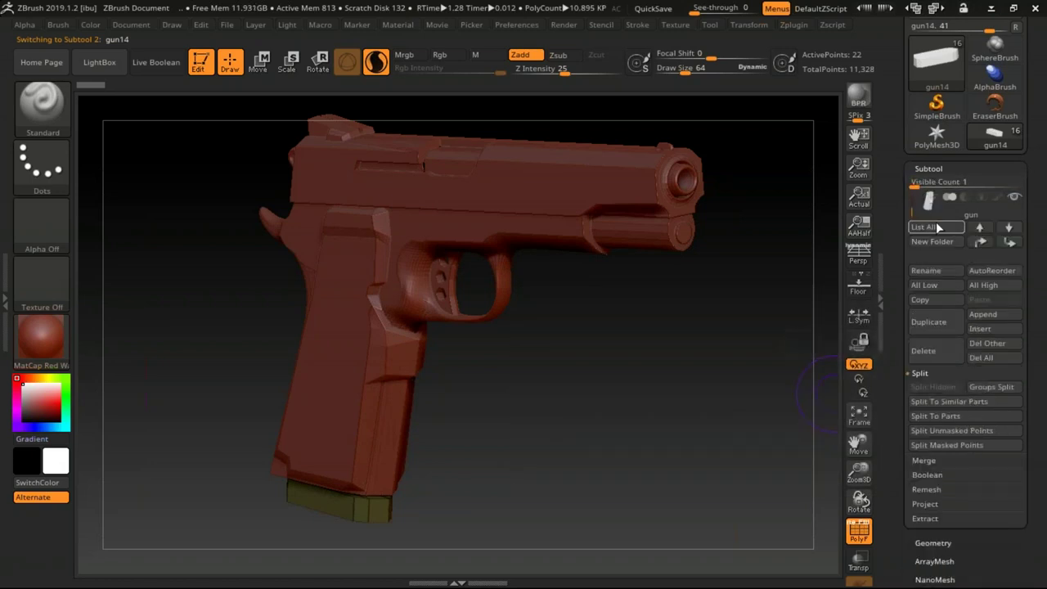
{"action": "left_click_drag", "start_coordinate": [939, 168], "coordinate": [941, 138]}
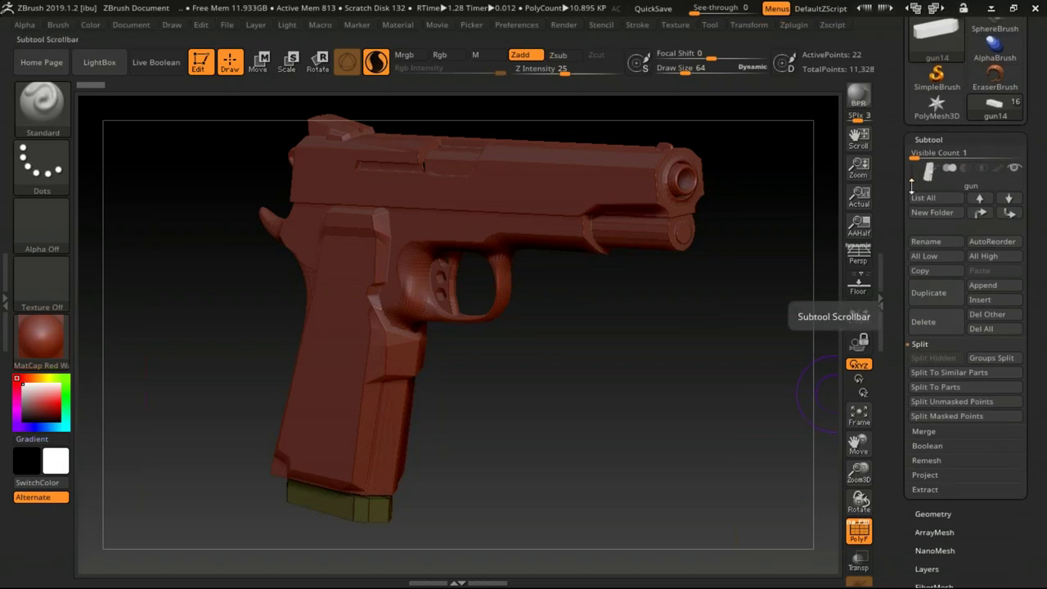
{"action": "left_click_drag", "start_coordinate": [940, 179], "coordinate": [955, 262]}
{"action": "left_click_drag", "start_coordinate": [1024, 272], "coordinate": [1010, 305]}
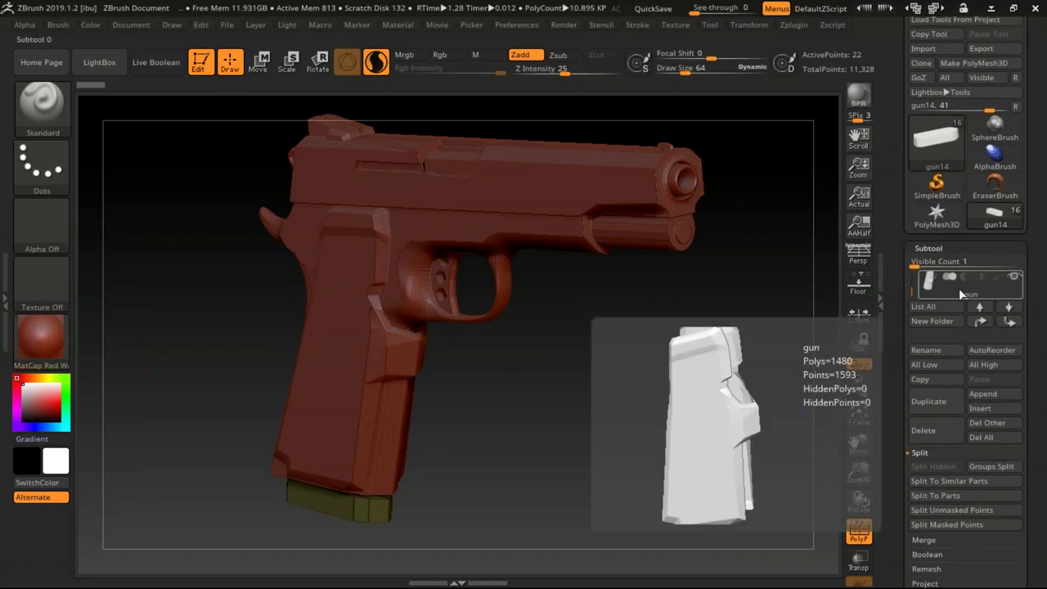
{"action": "left_click", "coordinate": [926, 248]}
{"action": "left_click", "coordinate": [926, 248]}
{"action": "left_click", "coordinate": [924, 248]}
{"action": "left_click", "coordinate": [926, 248]}
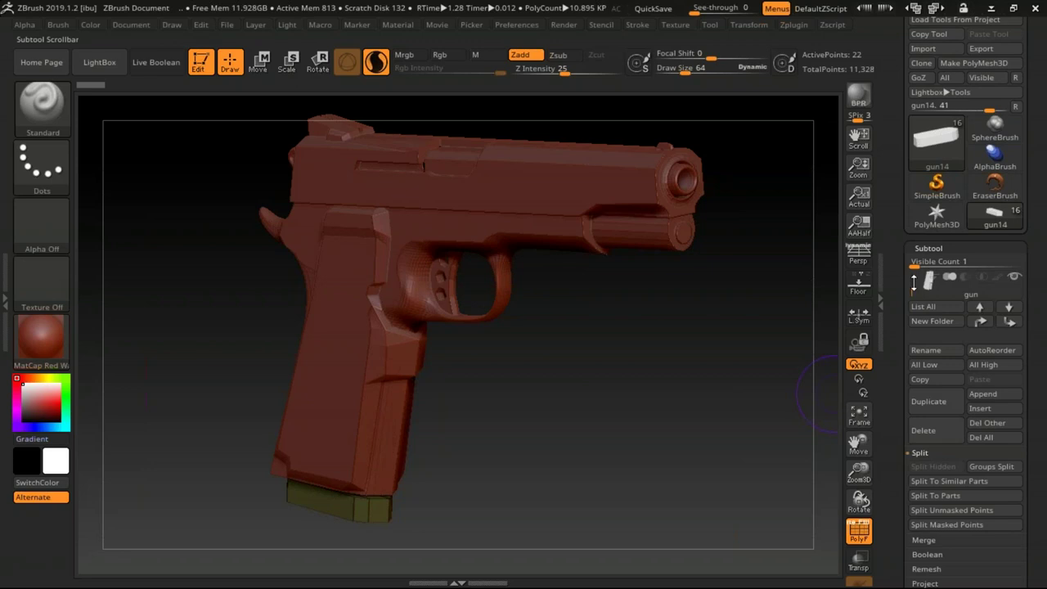
{"action": "left_click_drag", "start_coordinate": [913, 286], "coordinate": [913, 278]}
{"action": "left_click", "coordinate": [934, 284]}
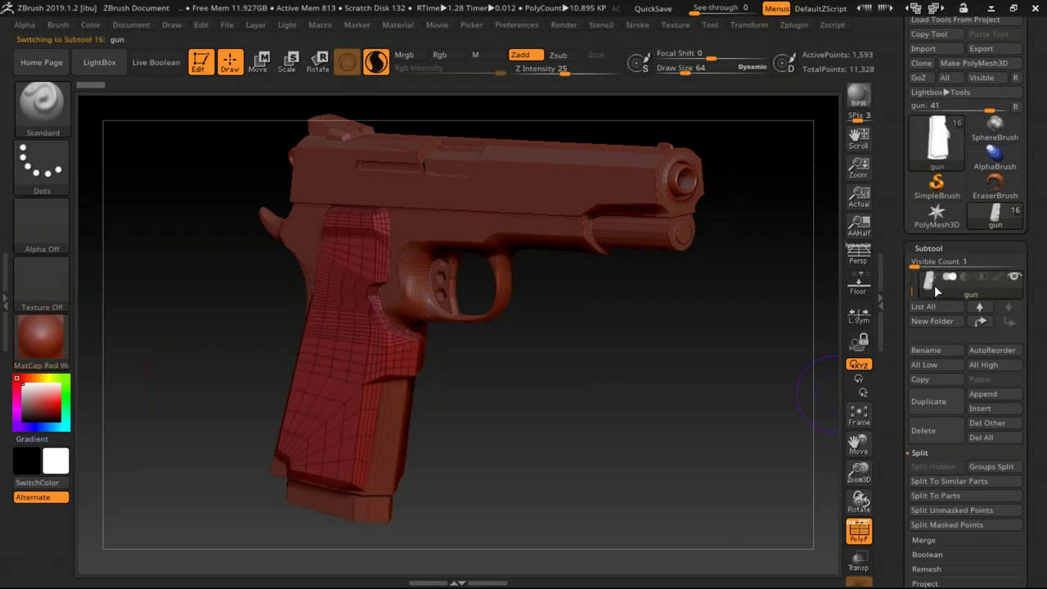
{"action": "mouse_move", "coordinate": [568, 383]}
{"action": "left_mouse_down"}
{"action": "mouse_move", "coordinate": [667, 354]}
{"action": "mouse_move", "coordinate": [592, 384]}
{"action": "left_mouse_up"}
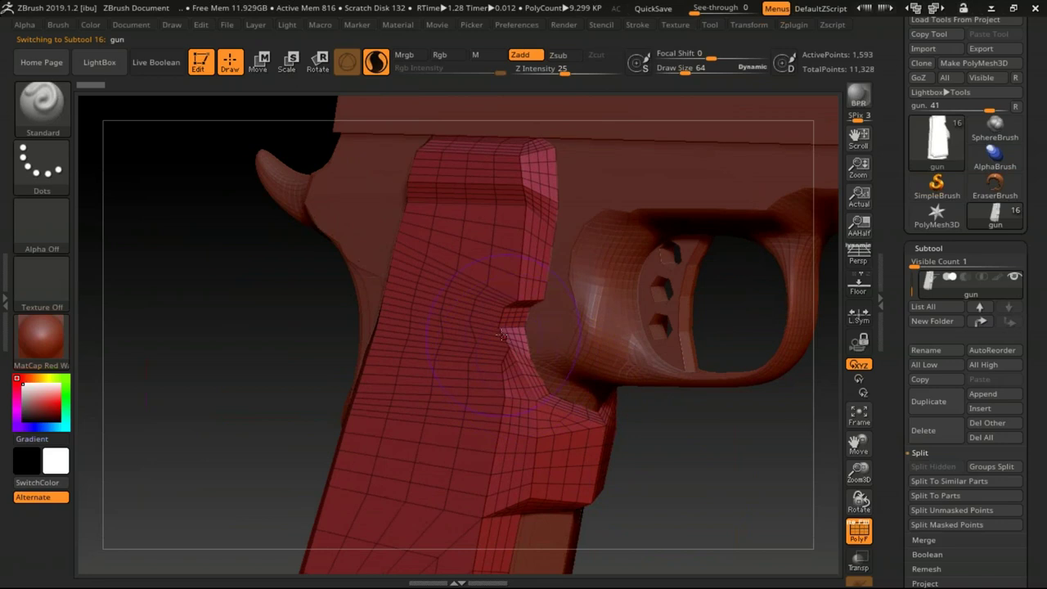
{"action": "left_click_drag", "start_coordinate": [489, 290], "coordinate": [540, 458]}
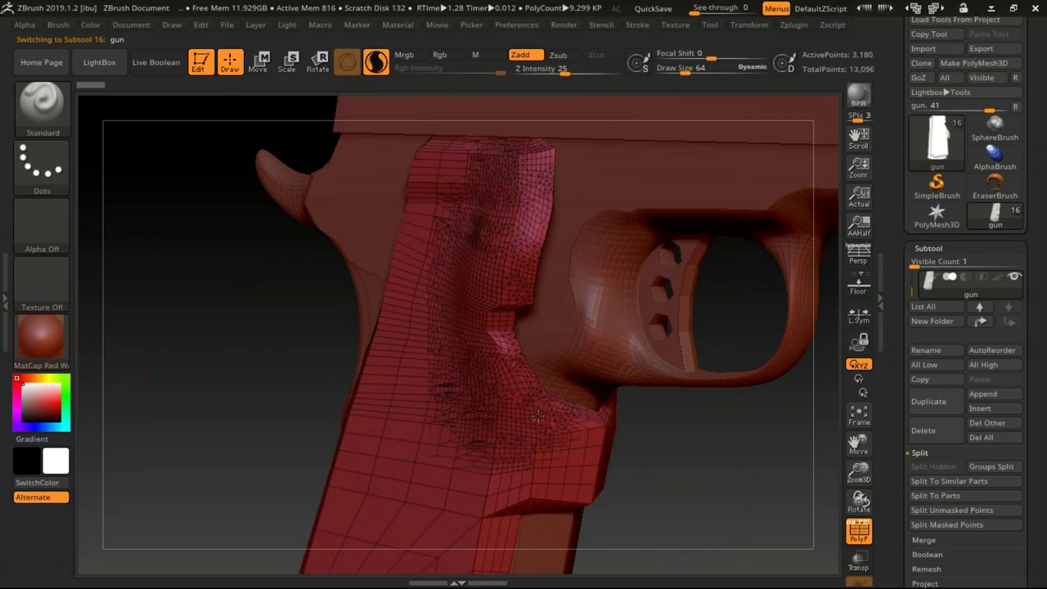
{"action": "key", "text": "ctrl+z"}
{"action": "left_click_drag", "start_coordinate": [757, 495], "coordinate": [770, 407], "text": "alt"}
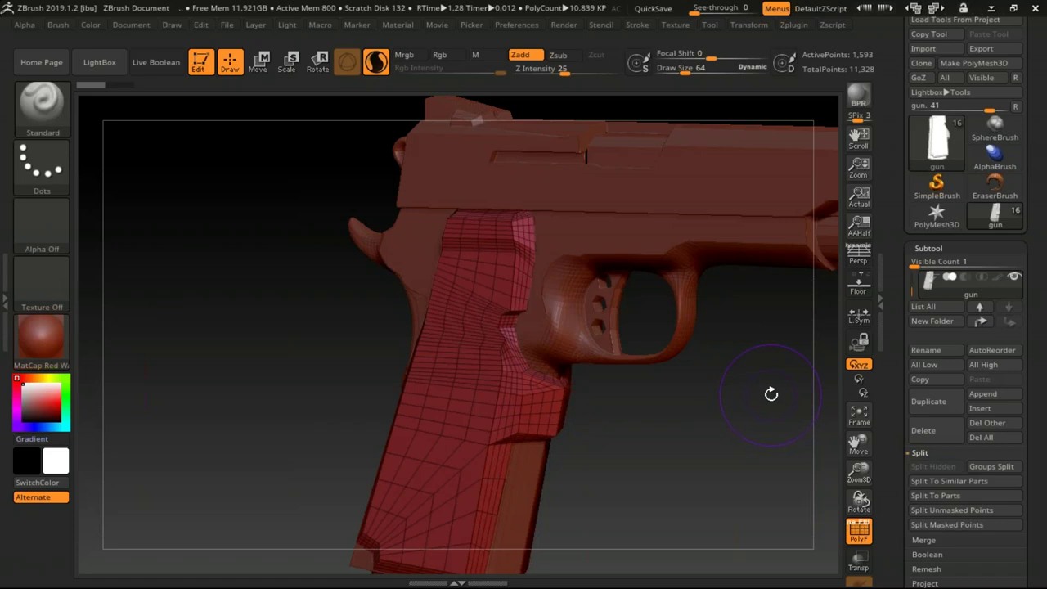
{"action": "mouse_move", "coordinate": [678, 451]}
{"action": "left_mouse_down"}
{"action": "mouse_move", "coordinate": [711, 448]}
{"action": "mouse_move", "coordinate": [665, 392]}
{"action": "mouse_move", "coordinate": [584, 358]}
{"action": "mouse_move", "coordinate": [569, 375]}
{"action": "mouse_move", "coordinate": [638, 390]}
{"action": "mouse_move", "coordinate": [647, 434]}
{"action": "left_mouse_up"}
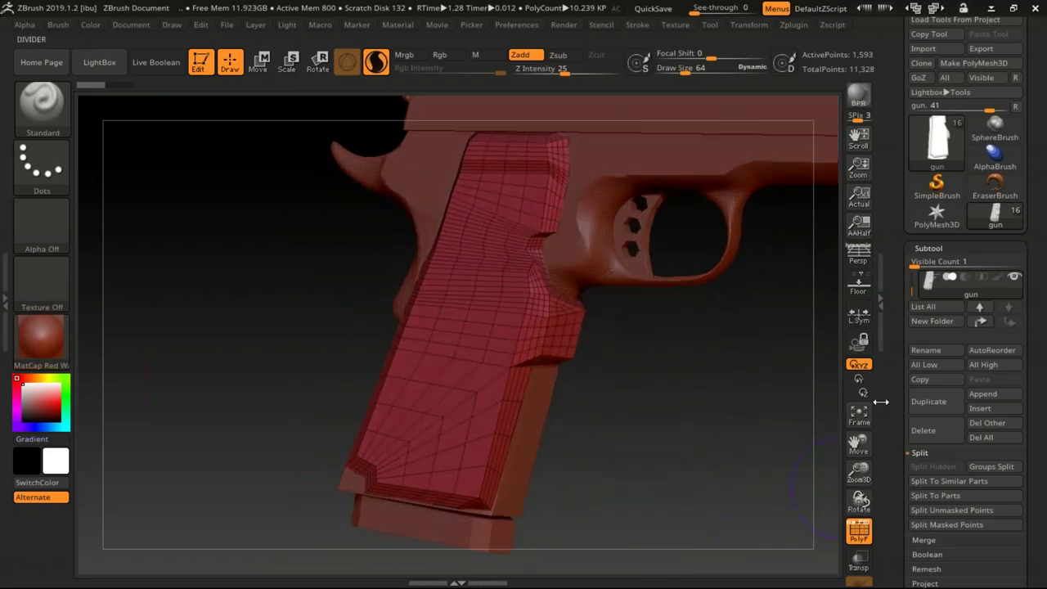
{"action": "scroll", "coordinate": [891, 343], "scroll_direction": "down", "scroll_amount": 5}
{"action": "scroll", "coordinate": [901, 282], "scroll_direction": "down", "scroll_amount": 5}
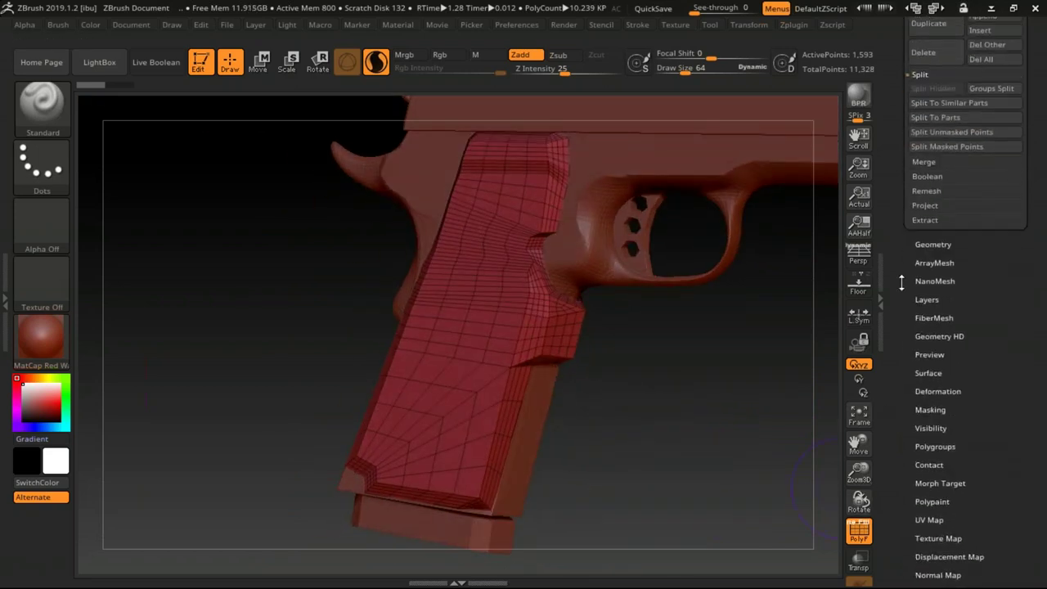
- Run ZRemesher on the grip, then undo and redo it to compare the topology
{"action": "left_click", "coordinate": [933, 245]}
{"action": "left_click", "coordinate": [932, 240]}
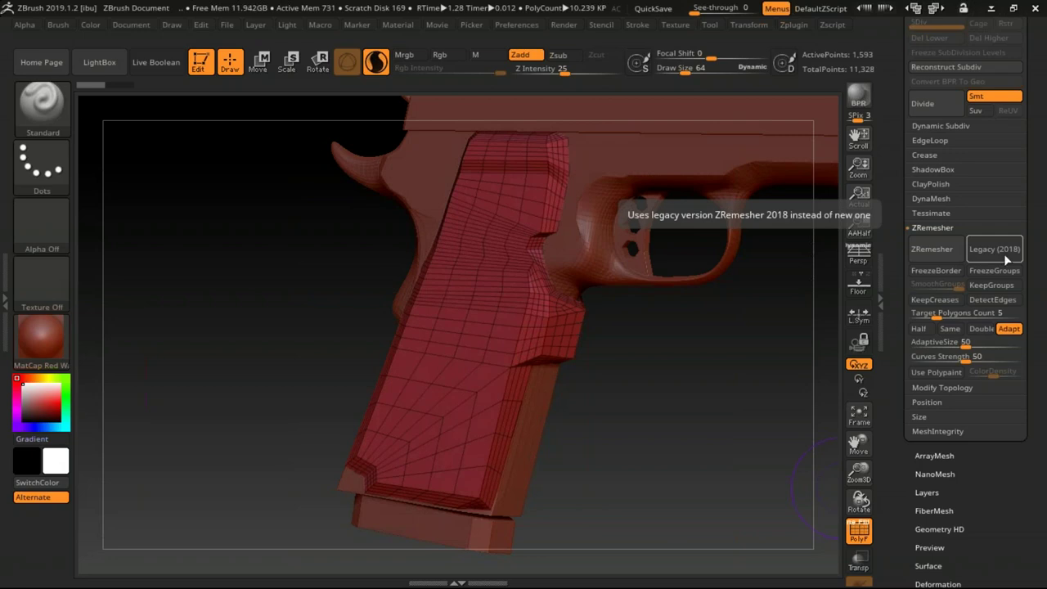
{"action": "left_click", "coordinate": [917, 248]}
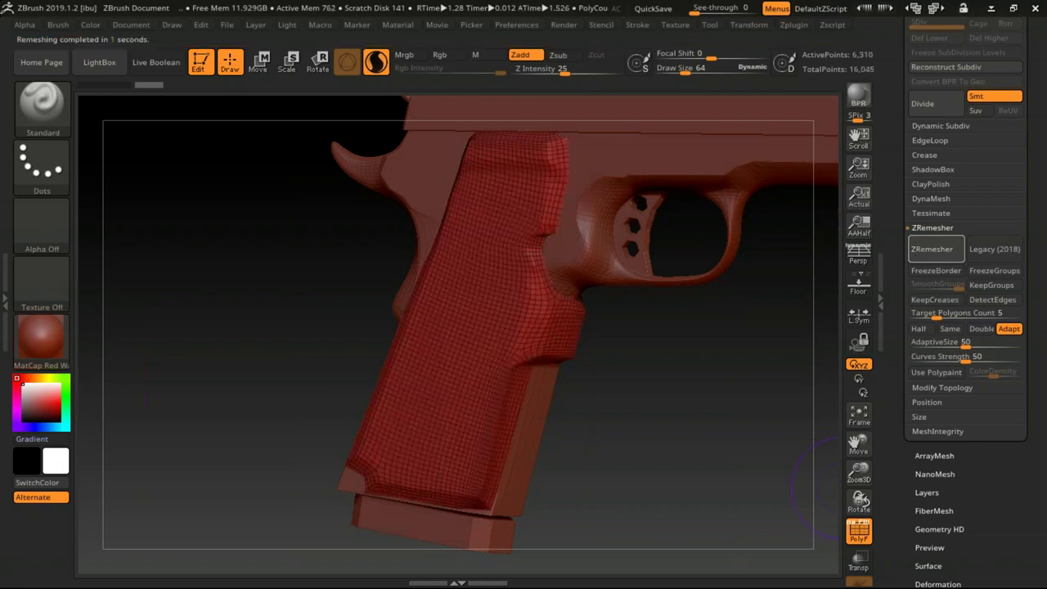
{"action": "mouse_move", "coordinate": [690, 373]}
{"action": "left_mouse_down"}
{"action": "mouse_move", "coordinate": [724, 347]}
{"action": "mouse_move", "coordinate": [708, 362]}
{"action": "left_mouse_up"}
{"action": "key", "text": "ctrl+z"}
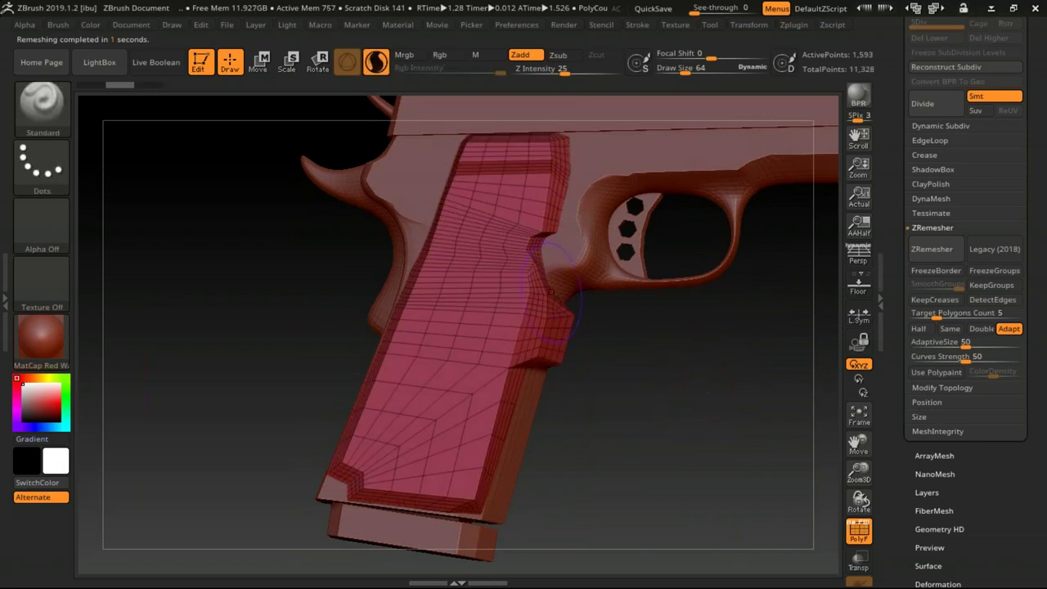
{"action": "left_click", "coordinate": [148, 85]}
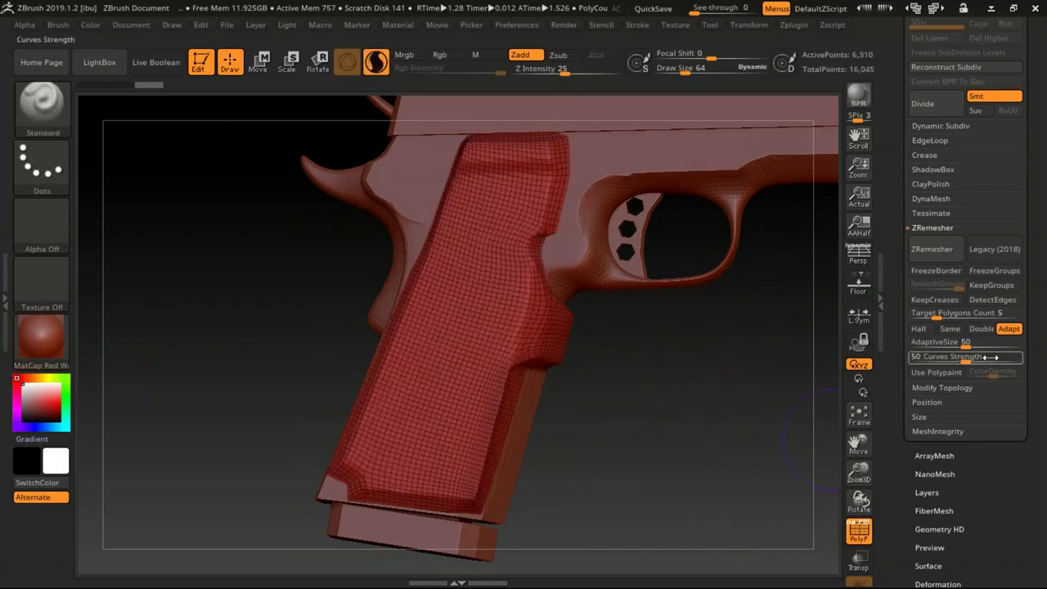
- Turn off Adapt and check the Target Polygons Count setting
{"action": "left_click", "coordinate": [1008, 328]}
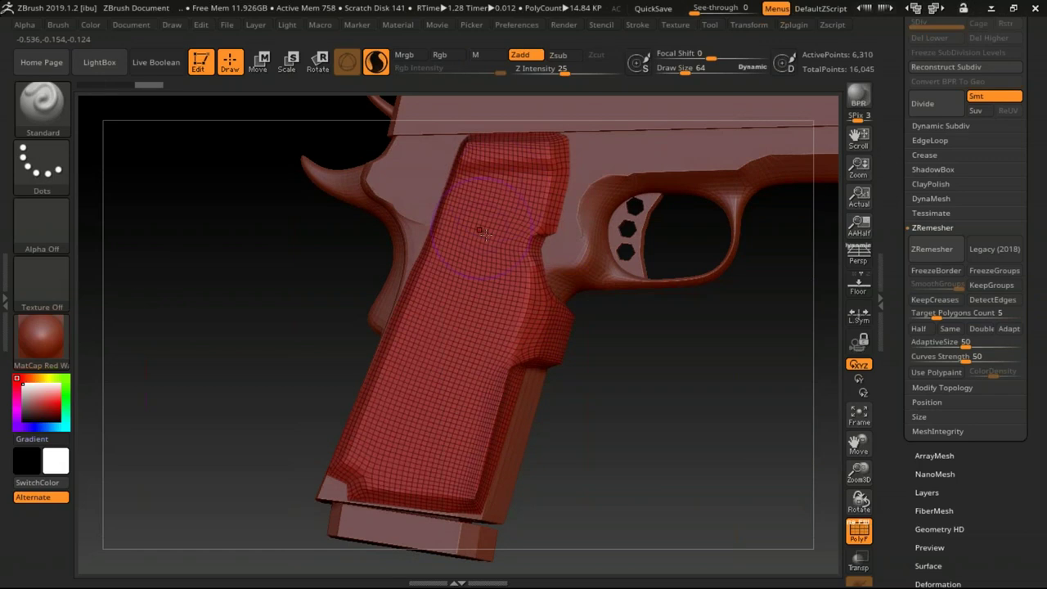
{"action": "key", "text": "ctrl"}
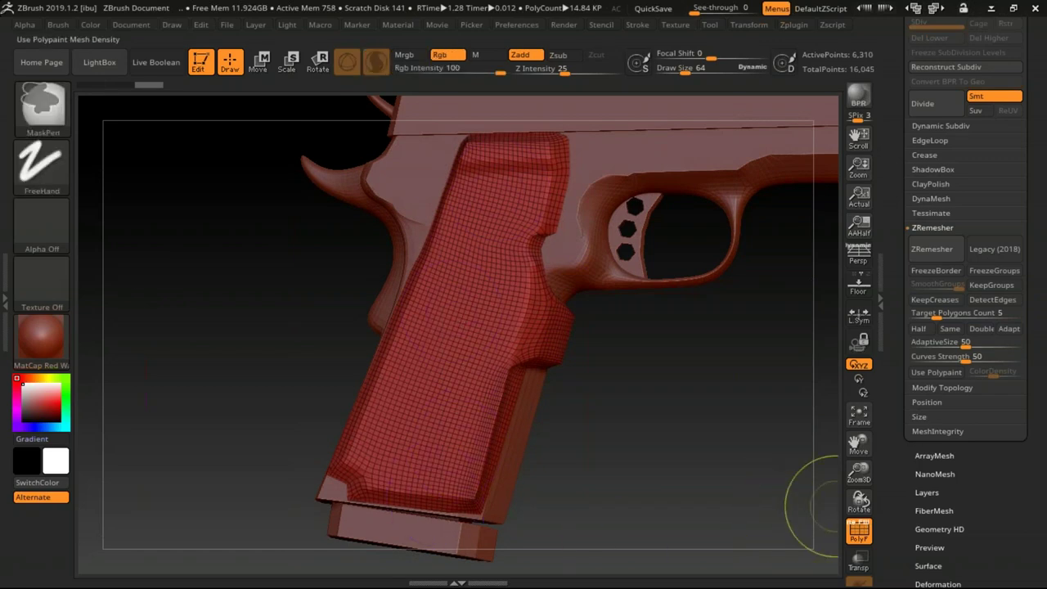
{"action": "left_click", "coordinate": [953, 313]}
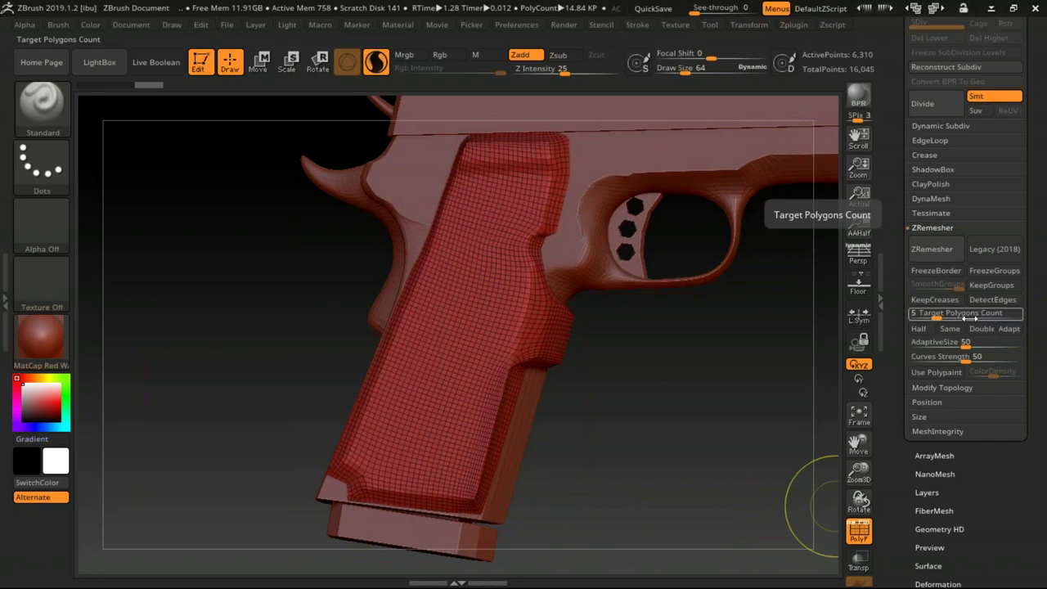
{"action": "key", "text": "ctrl"}
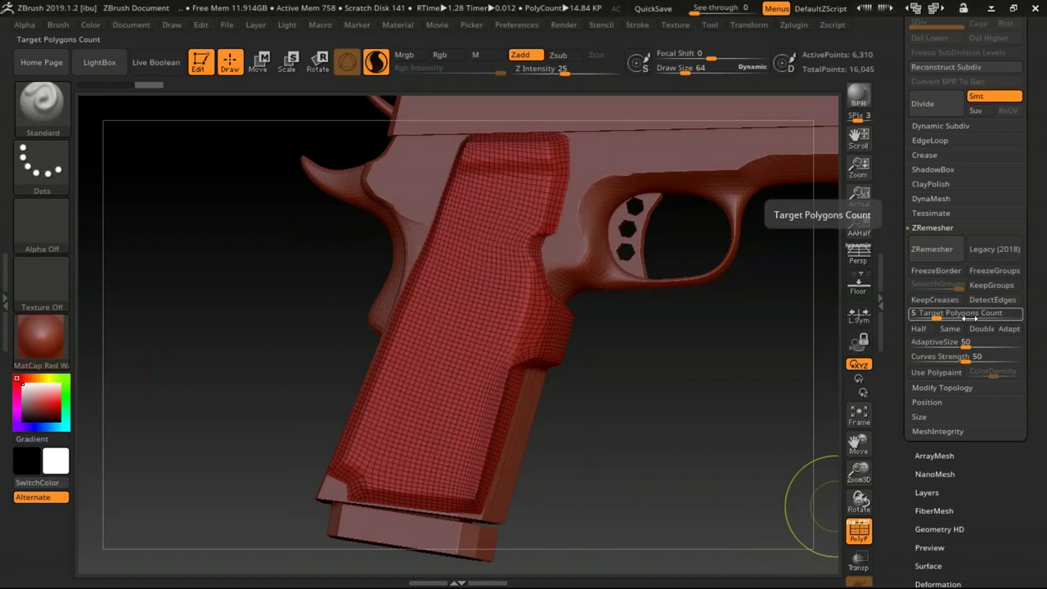
{"action": "mouse_move", "coordinate": [701, 431]}
{"action": "left_mouse_down"}
{"action": "mouse_move", "coordinate": [755, 452]}
{"action": "mouse_move", "coordinate": [684, 439]}
{"action": "mouse_move", "coordinate": [664, 454]}
{"action": "mouse_move", "coordinate": [701, 338]}
{"action": "left_mouse_up"}
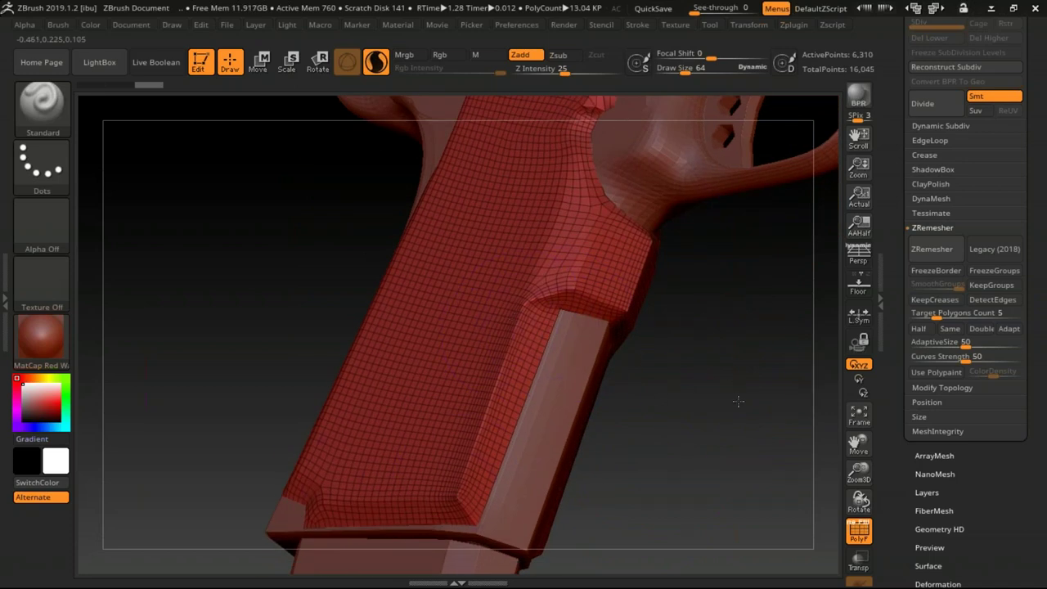
- Set Draw Size to 9 and paint an S-shaped MaskPen stroke down the grip
{"action": "left_click_drag", "start_coordinate": [737, 401], "coordinate": [703, 384]}
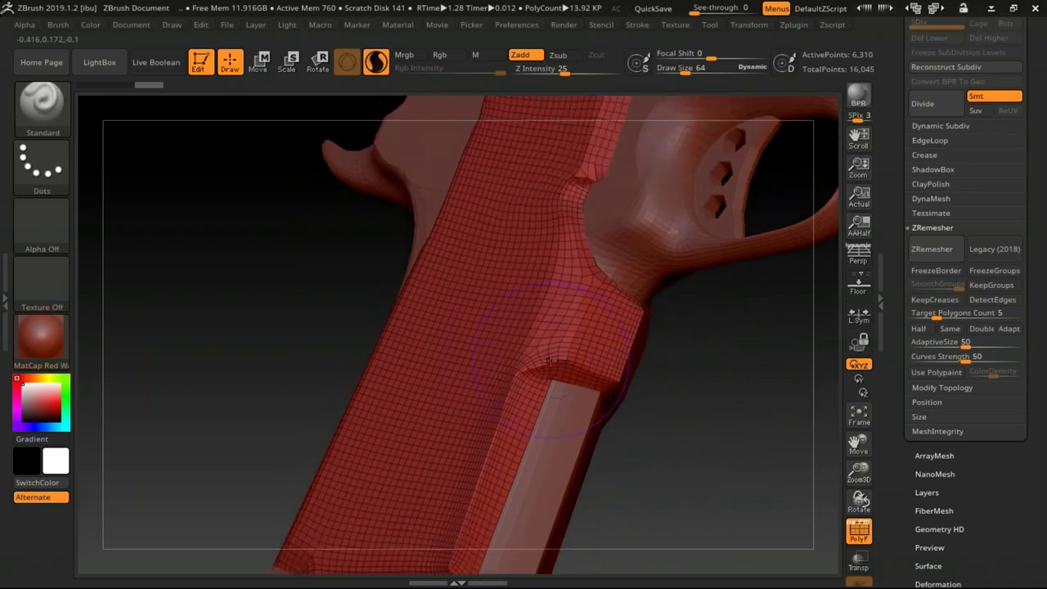
{"action": "left_click_drag", "start_coordinate": [744, 462], "coordinate": [672, 446]}
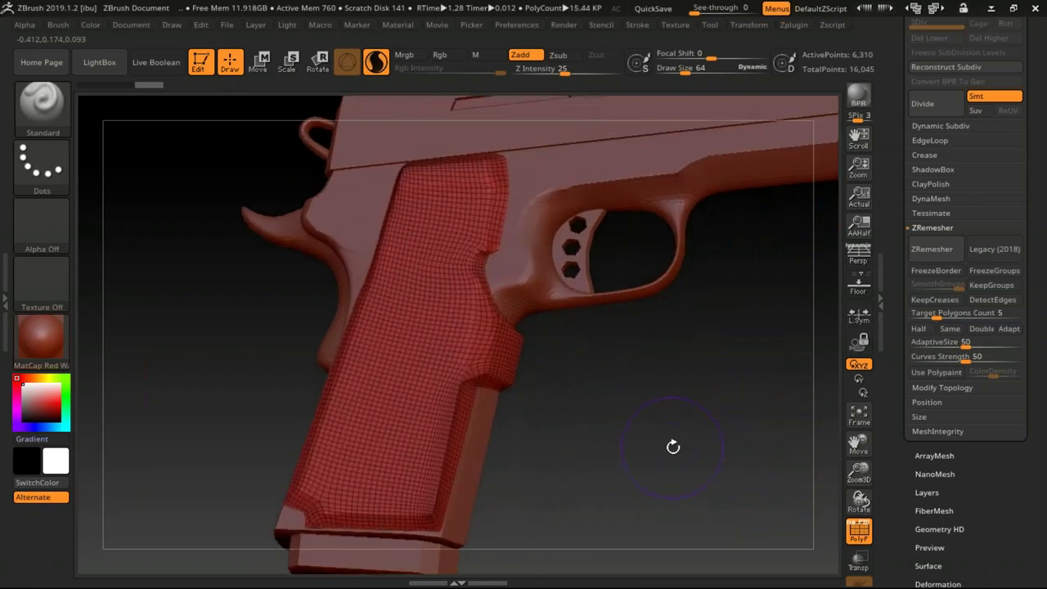
{"action": "mouse_move", "coordinate": [629, 420]}
{"action": "left_mouse_down"}
{"action": "mouse_move", "coordinate": [637, 406]}
{"action": "mouse_move", "coordinate": [635, 495]}
{"action": "left_mouse_up"}
{"action": "key", "text": "s"}
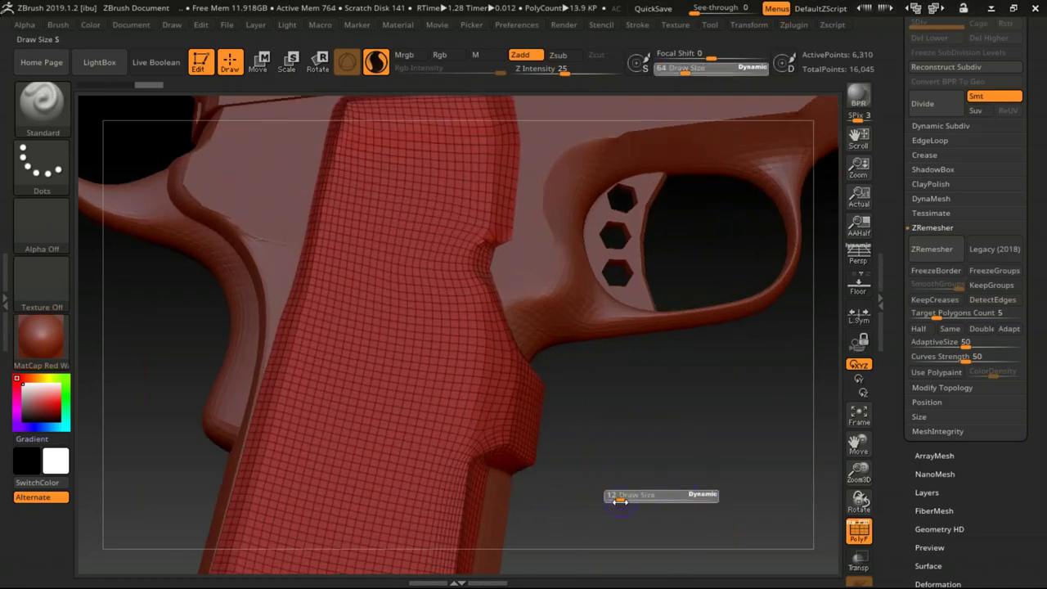
{"action": "left_click_drag", "start_coordinate": [618, 503], "coordinate": [609, 502]}
{"action": "mouse_move", "coordinate": [429, 196]}
{"action": "left_mouse_down", "text": "ctrl"}
{"action": "mouse_move", "coordinate": [419, 178]}
{"action": "mouse_move", "coordinate": [397, 304]}
{"action": "mouse_move", "coordinate": [400, 421]}
{"action": "mouse_move", "coordinate": [331, 503]}
{"action": "left_mouse_up", "text": "ctrl"}
{"action": "left_click_drag", "start_coordinate": [393, 358], "coordinate": [413, 343], "text": "ctrl"}
- Invert the mask and, at Draw Size 33, raise the swirl out of the grip
{"action": "left_click_drag", "start_coordinate": [402, 398], "coordinate": [343, 478], "text": "ctrl"}
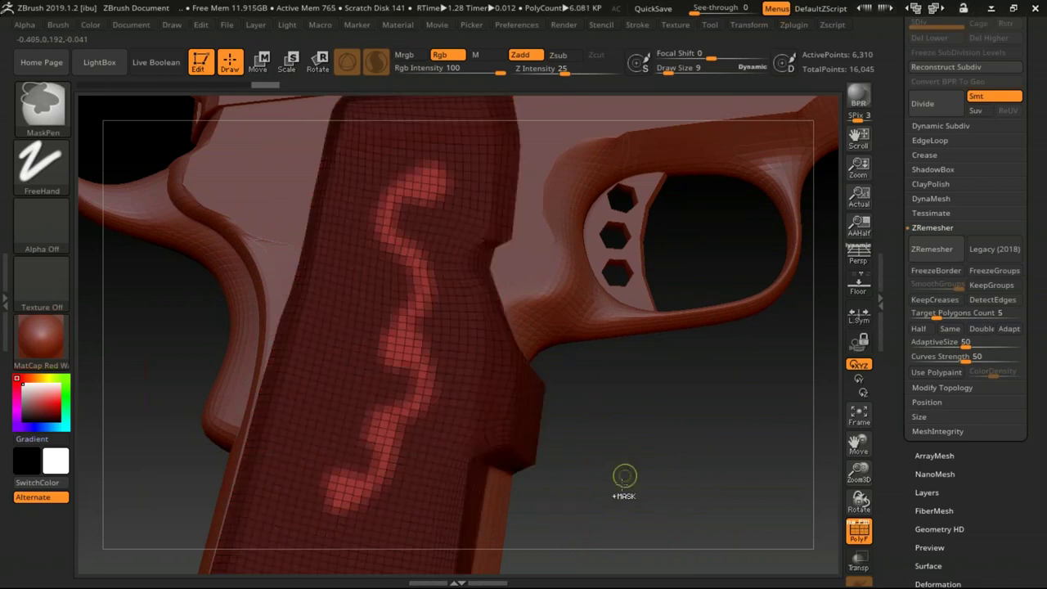
{"action": "left_click", "coordinate": [621, 476], "text": "ctrl"}
{"action": "type", "text": "s33"}
{"action": "key", "text": "Return"}
{"action": "mouse_move", "coordinate": [428, 174]}
{"action": "left_mouse_down"}
{"action": "mouse_move", "coordinate": [409, 182]}
{"action": "mouse_move", "coordinate": [384, 237]}
{"action": "mouse_move", "coordinate": [417, 287]}
{"action": "mouse_move", "coordinate": [380, 470]}
{"action": "mouse_move", "coordinate": [331, 482]}
{"action": "mouse_move", "coordinate": [374, 473]}
{"action": "left_mouse_up"}
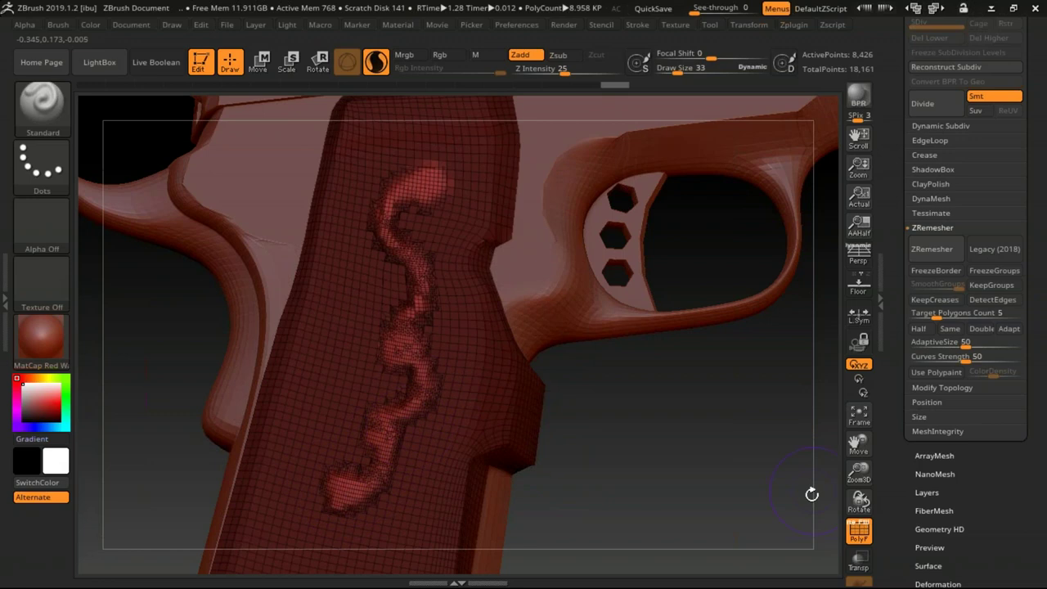
- Turn off PolyF, smooth the swirl, clear the mask, frame the gun and switch to PowerPoint
{"action": "left_click", "coordinate": [859, 532]}
{"action": "mouse_move", "coordinate": [467, 175]}
{"action": "left_mouse_down", "text": "shift"}
{"action": "mouse_move", "coordinate": [386, 232]}
{"action": "mouse_move", "coordinate": [397, 417]}
{"action": "mouse_move", "coordinate": [359, 490]}
{"action": "left_mouse_up", "text": "shift"}
{"action": "left_click_drag", "start_coordinate": [661, 427], "coordinate": [725, 451]}
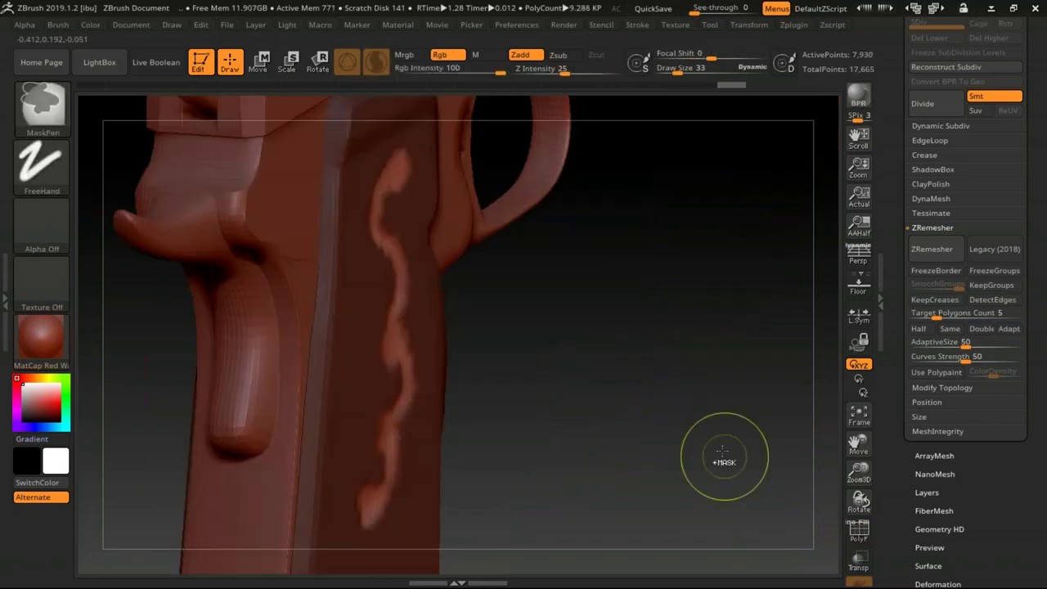
{"action": "mouse_move", "coordinate": [657, 420]}
{"action": "left_mouse_down", "text": "ctrl"}
{"action": "mouse_move", "coordinate": [703, 390]}
{"action": "mouse_move", "coordinate": [677, 423]}
{"action": "left_mouse_up", "text": "ctrl"}
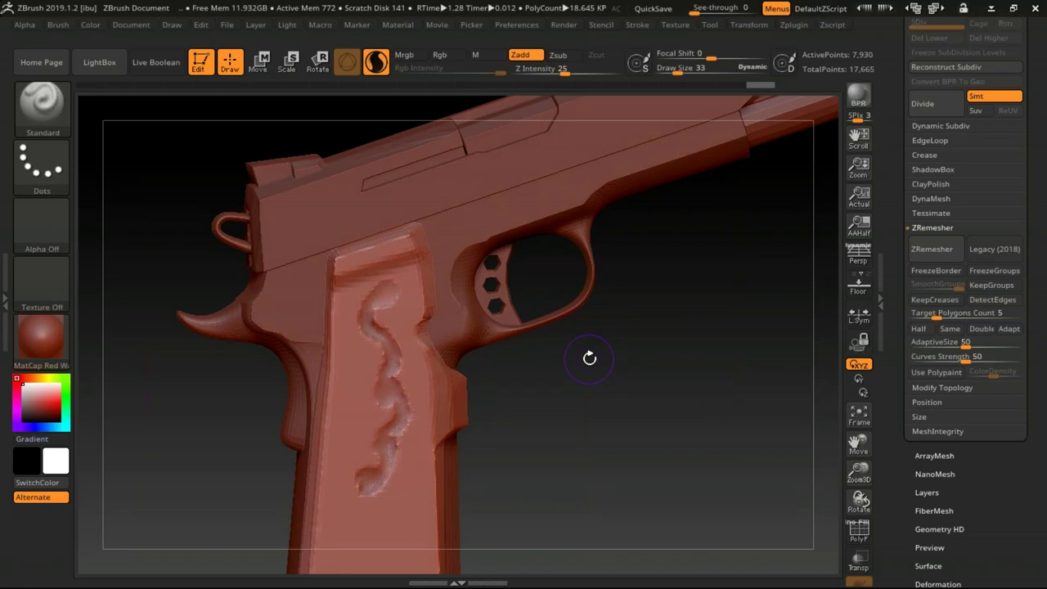
{"action": "left_click_drag", "start_coordinate": [646, 339], "coordinate": [675, 319], "text": "shift"}
{"action": "key", "text": "f"}
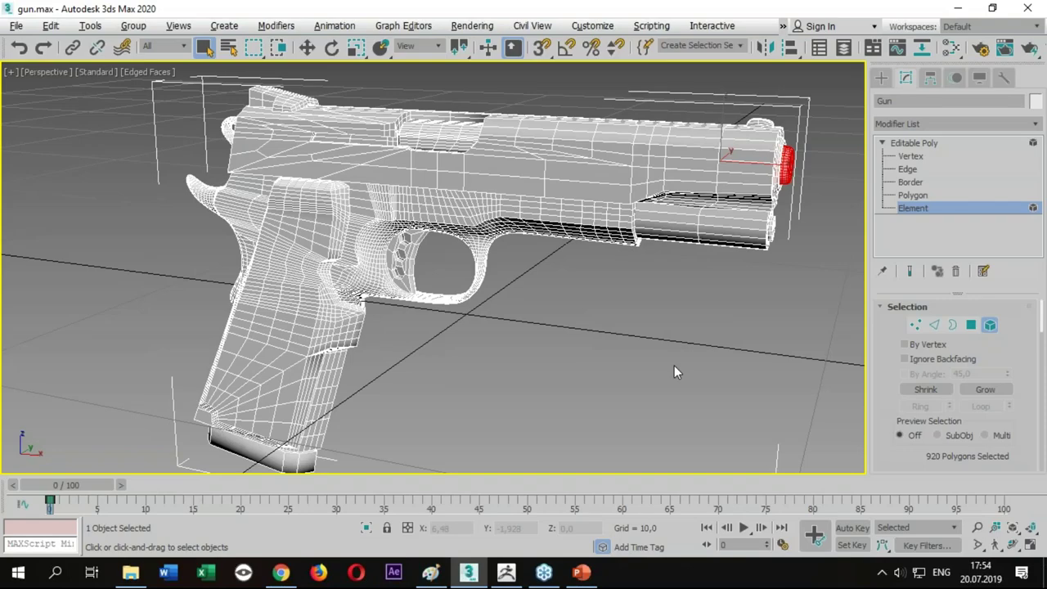
{"action": "left_click", "coordinate": [580, 572]}
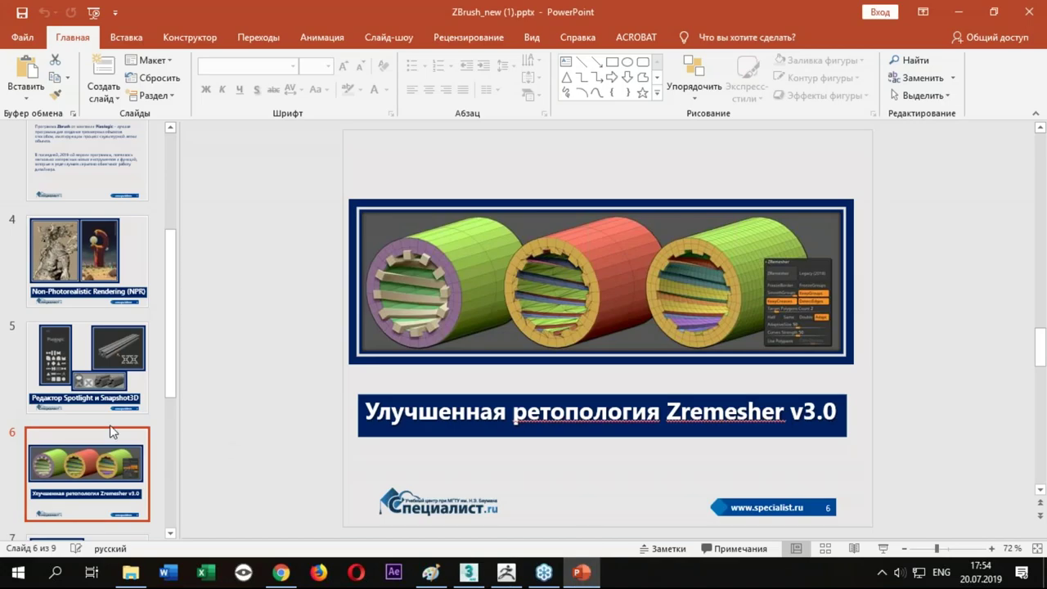
- Show slide 5, 'Редактор Spotlight и Snapshot3D'
{"action": "left_click", "coordinate": [91, 353]}
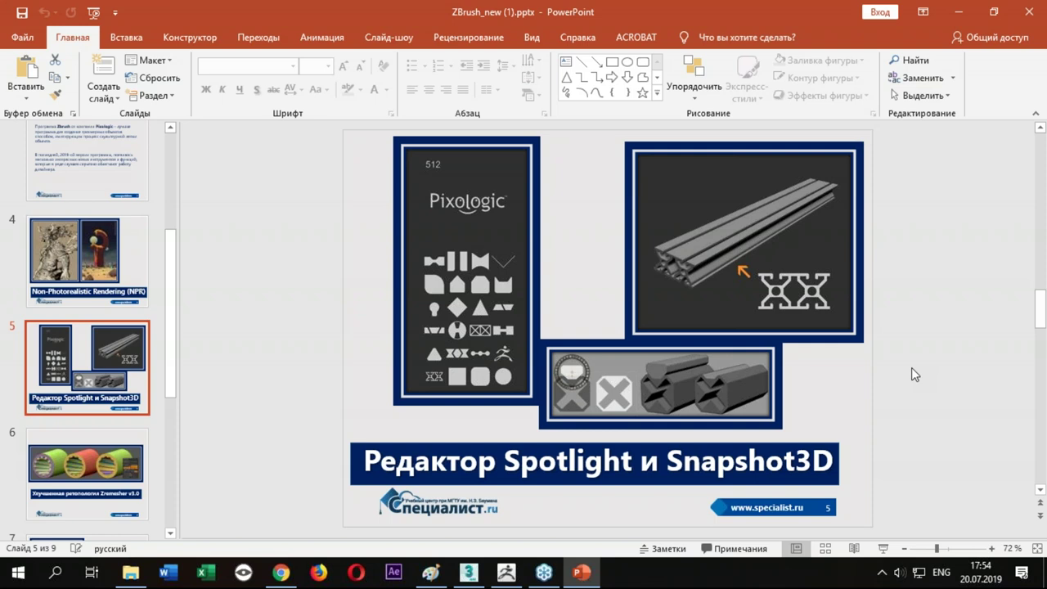
- Pass through 3ds Max and return to the swirl-sculpted pistol in ZBrush
{"action": "key", "text": "alt+Tab"}
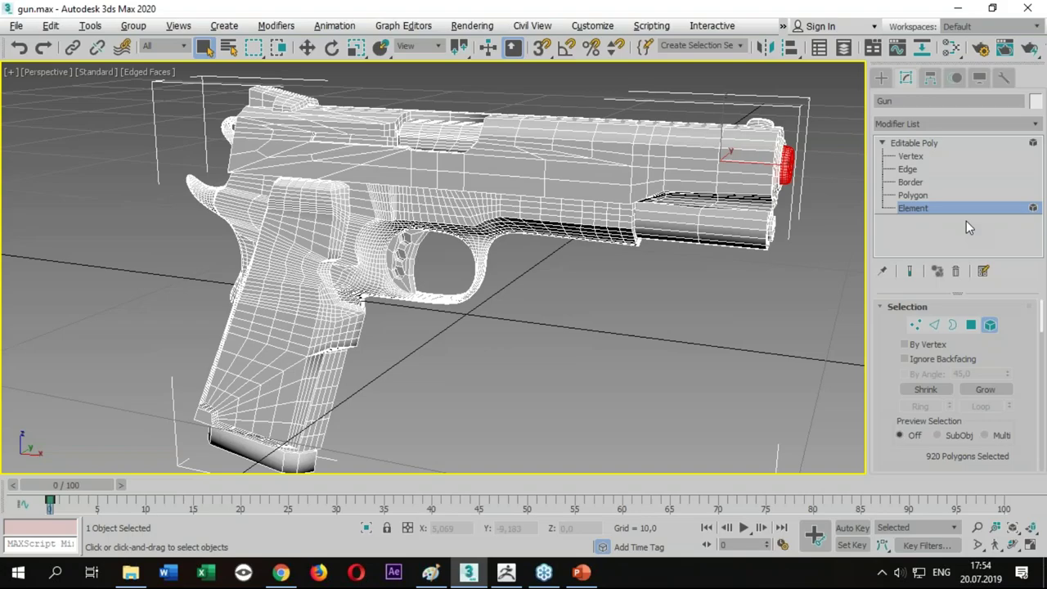
{"action": "left_click", "coordinate": [496, 576]}
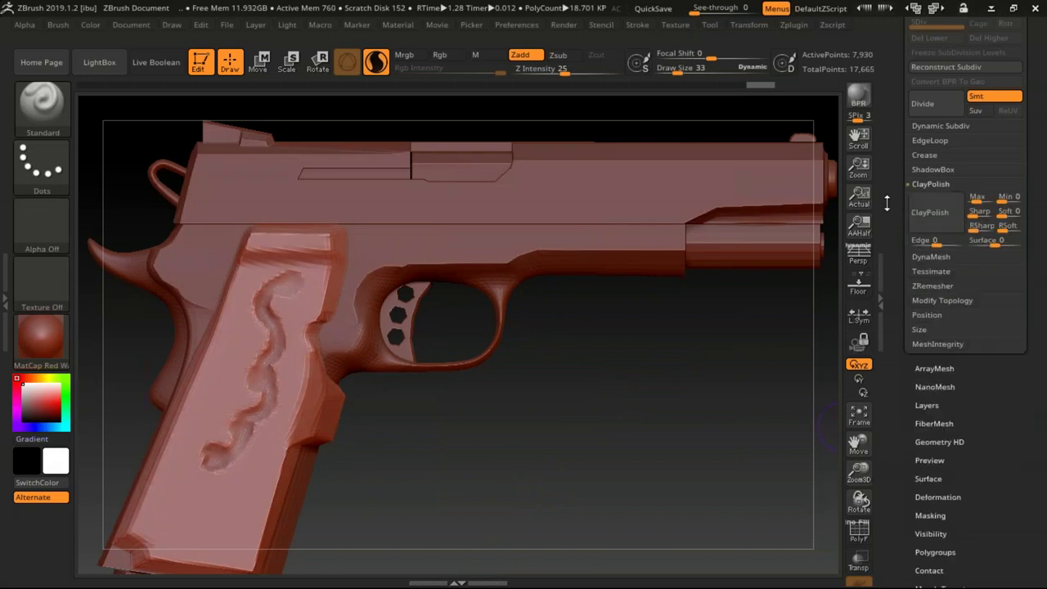
- Turn on the PolyF wireframe and make gun15 the active subtool
{"action": "scroll", "coordinate": [907, 266], "scroll_direction": "up", "scroll_amount": 2}
{"action": "scroll", "coordinate": [912, 274], "scroll_direction": "up", "scroll_amount": 2}
{"action": "scroll", "coordinate": [921, 282], "scroll_direction": "up", "scroll_amount": 2}
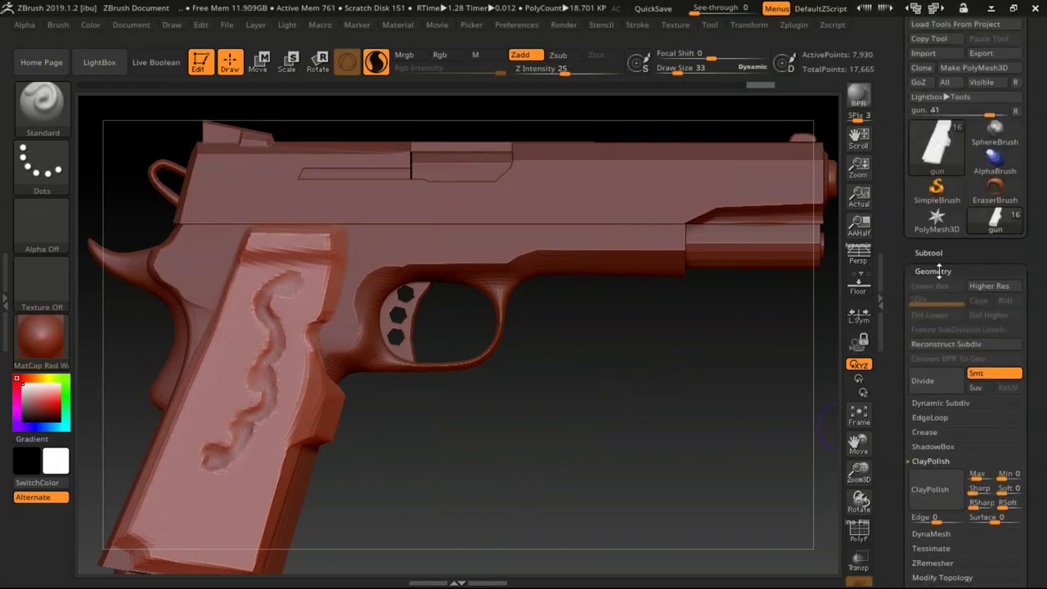
{"action": "left_click", "coordinate": [932, 253]}
{"action": "mouse_move", "coordinate": [949, 283]}
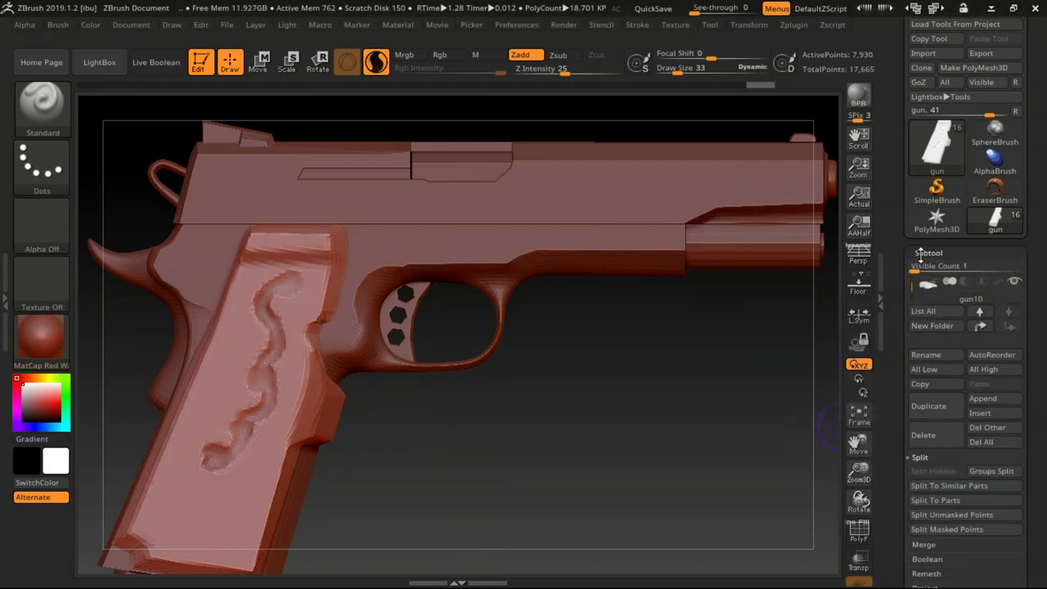
{"action": "scroll", "coordinate": [965, 278], "scroll_direction": "down", "scroll_amount": 1}
{"action": "mouse_move", "coordinate": [978, 311]}
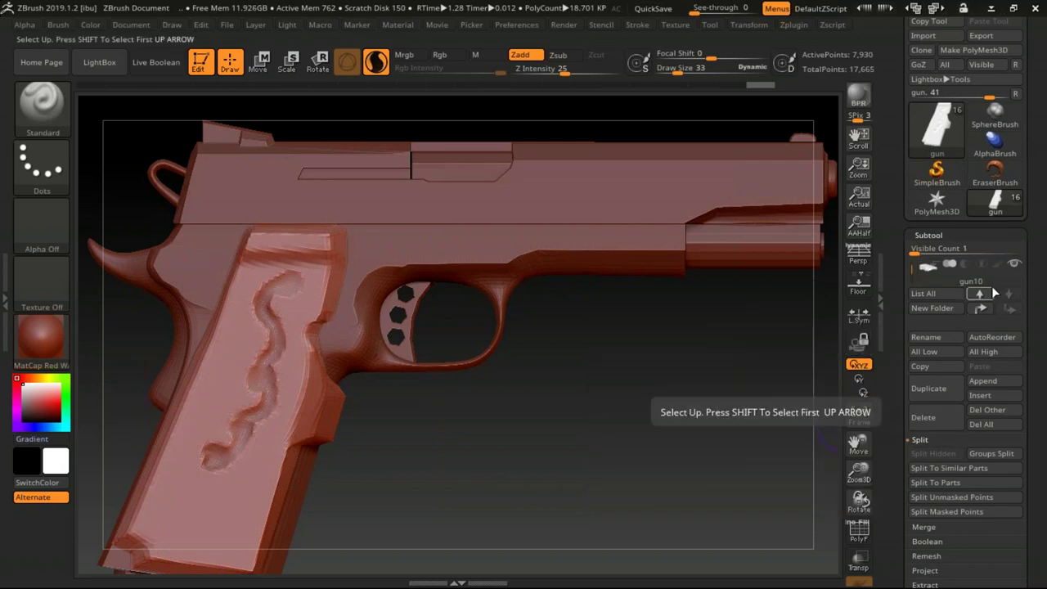
{"action": "left_click_drag", "start_coordinate": [913, 260], "coordinate": [915, 266]}
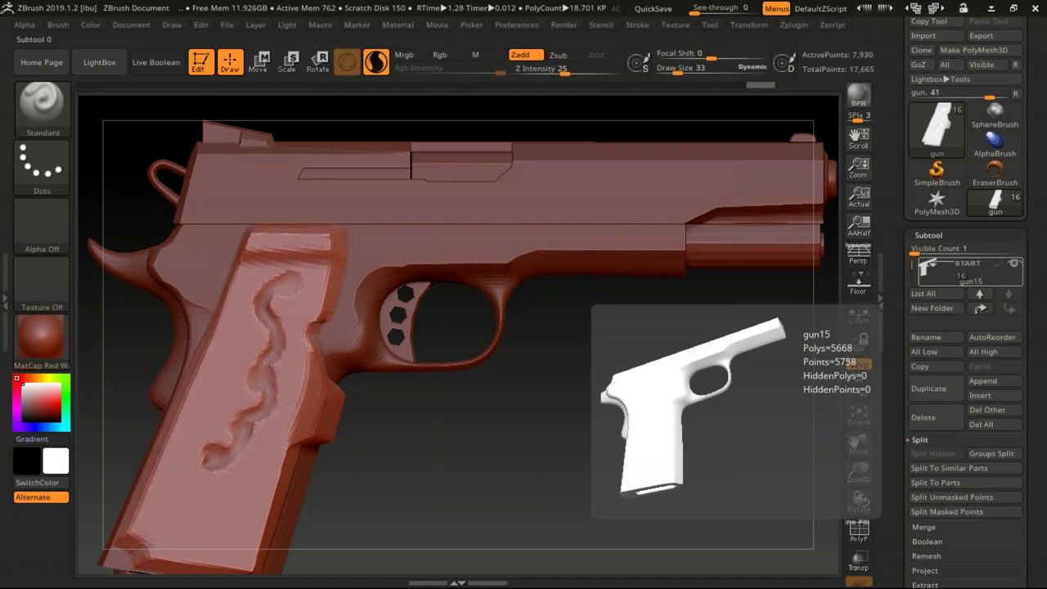
{"action": "left_click", "coordinate": [858, 544]}
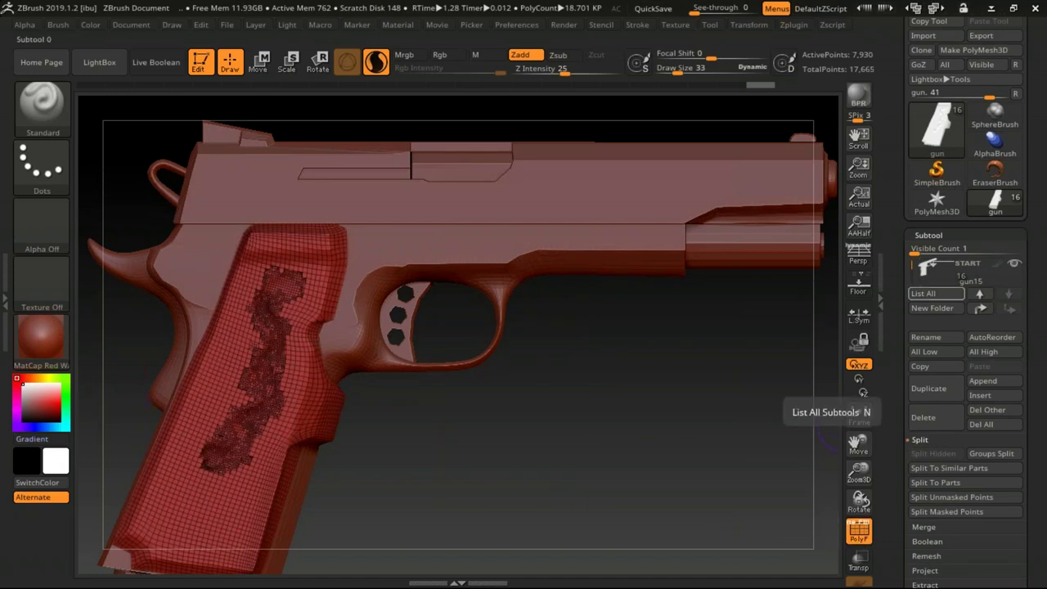
{"action": "left_click", "coordinate": [928, 281]}
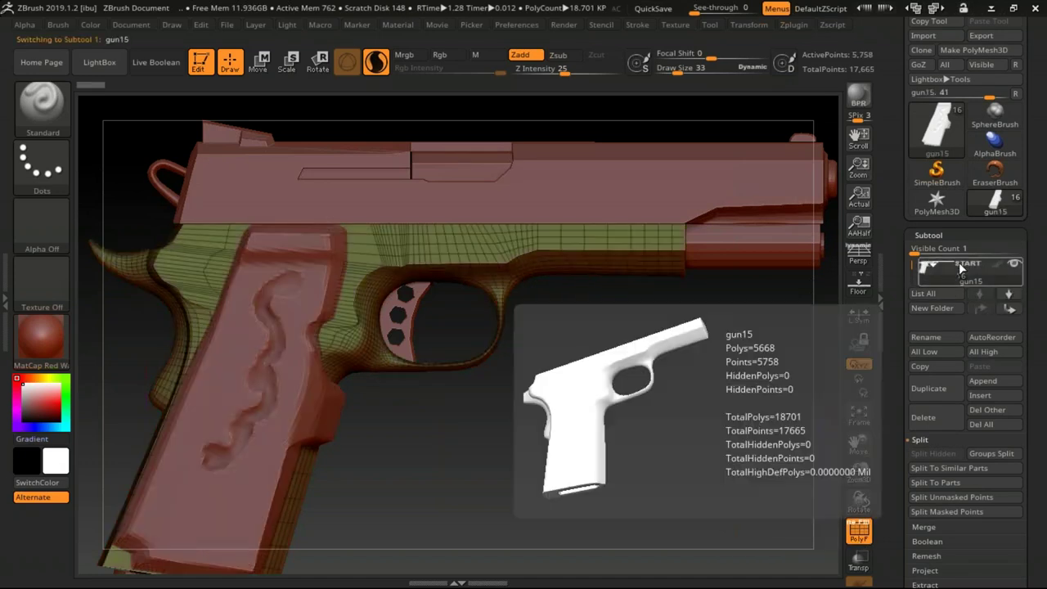
- Zoom in on the trigger area, look through the Alpha menu, then open LightBox
{"action": "mouse_move", "coordinate": [638, 373]}
{"action": "left_mouse_down", "text": "alt"}
{"action": "mouse_move", "coordinate": [599, 378]}
{"action": "mouse_move", "coordinate": [693, 342]}
{"action": "mouse_move", "coordinate": [643, 381]}
{"action": "mouse_move", "coordinate": [646, 393]}
{"action": "left_mouse_up", "text": "alt"}
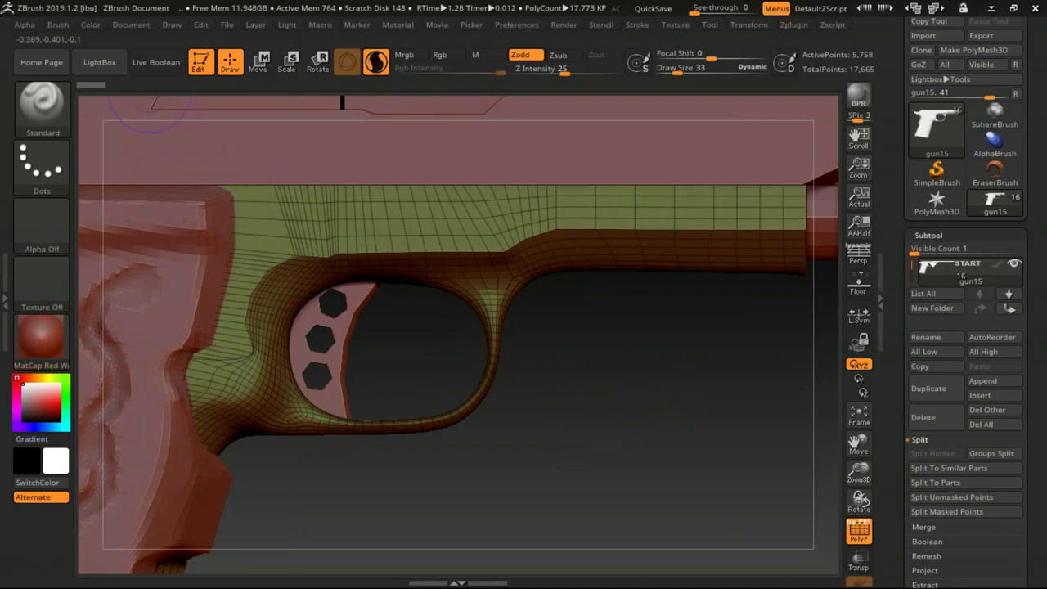
{"action": "left_click", "coordinate": [25, 25]}
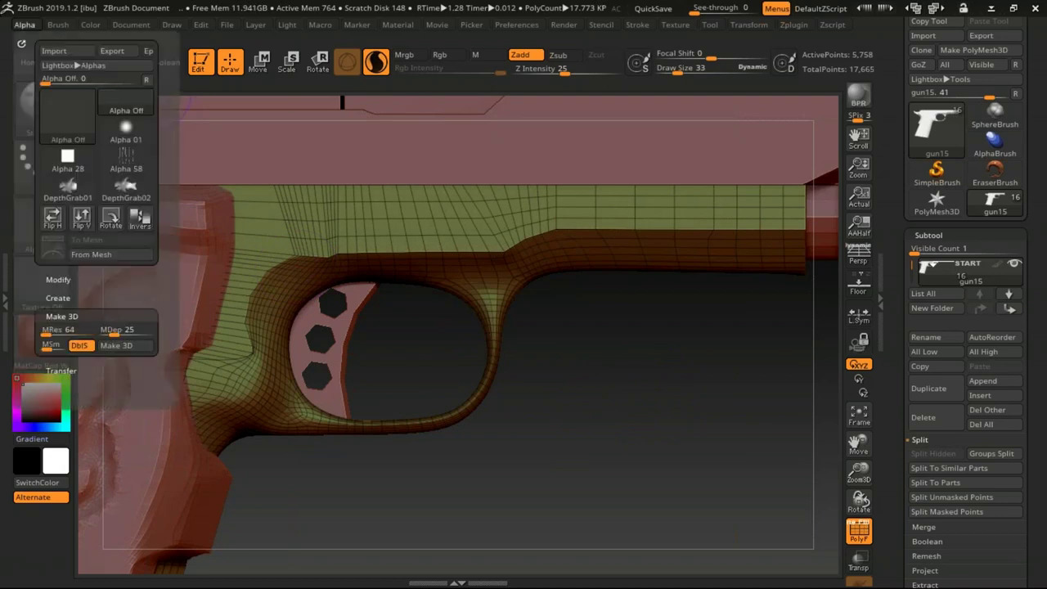
{"action": "left_click", "coordinate": [69, 115]}
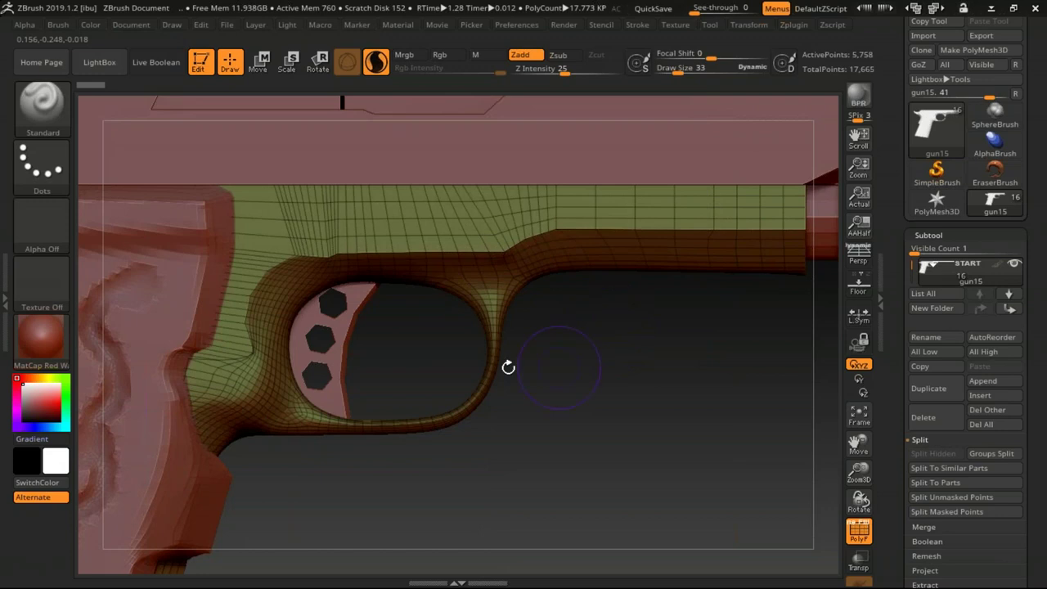
{"action": "left_click", "coordinate": [99, 62]}
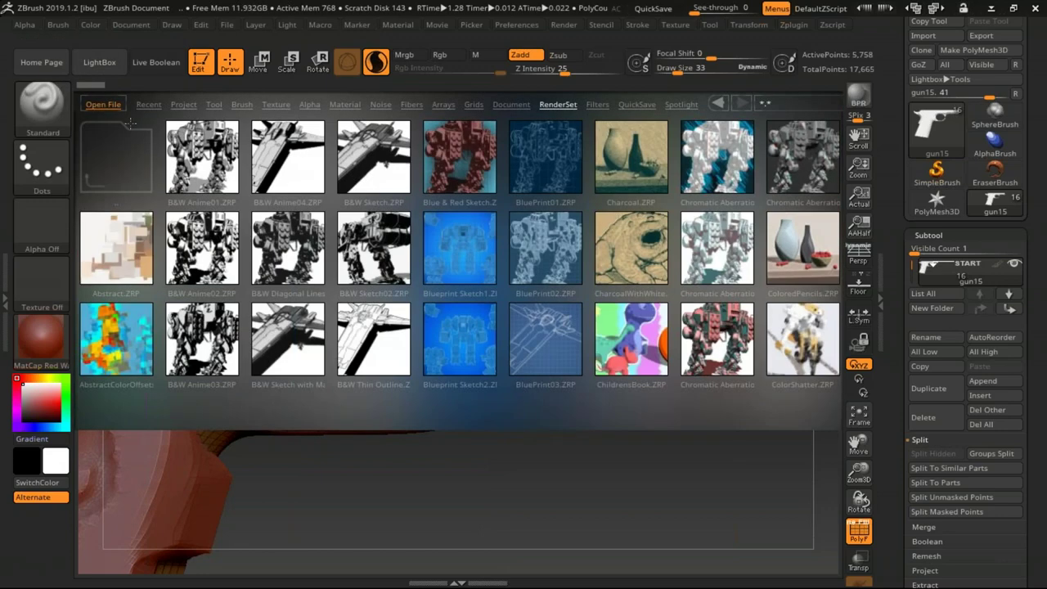
- Load the 512 HardSurface Spotlight file from LightBox's Spotlight tab
{"action": "left_click", "coordinate": [679, 103]}
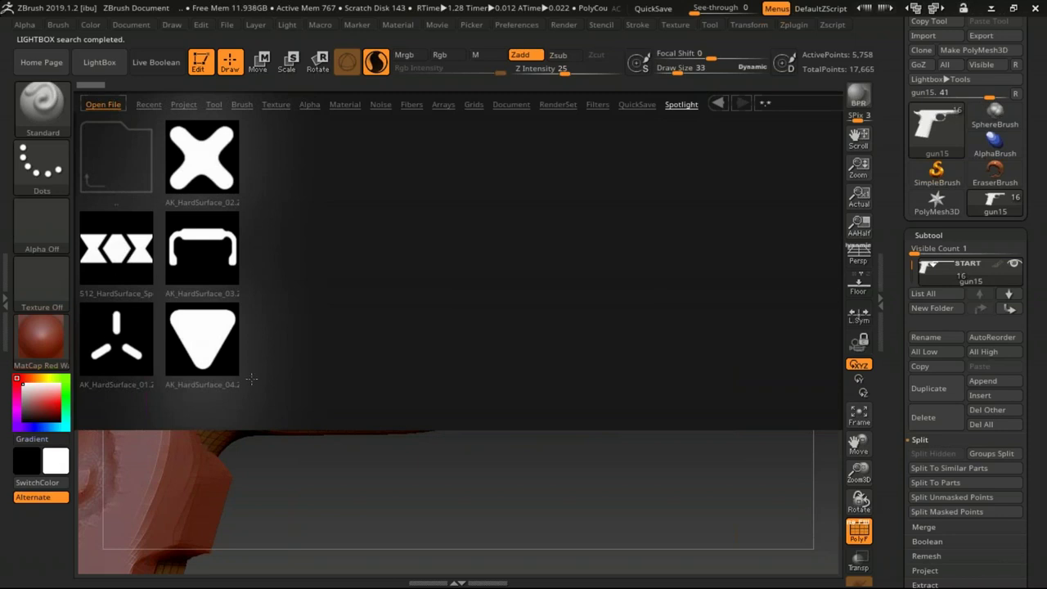
{"action": "double_click", "coordinate": [196, 338]}
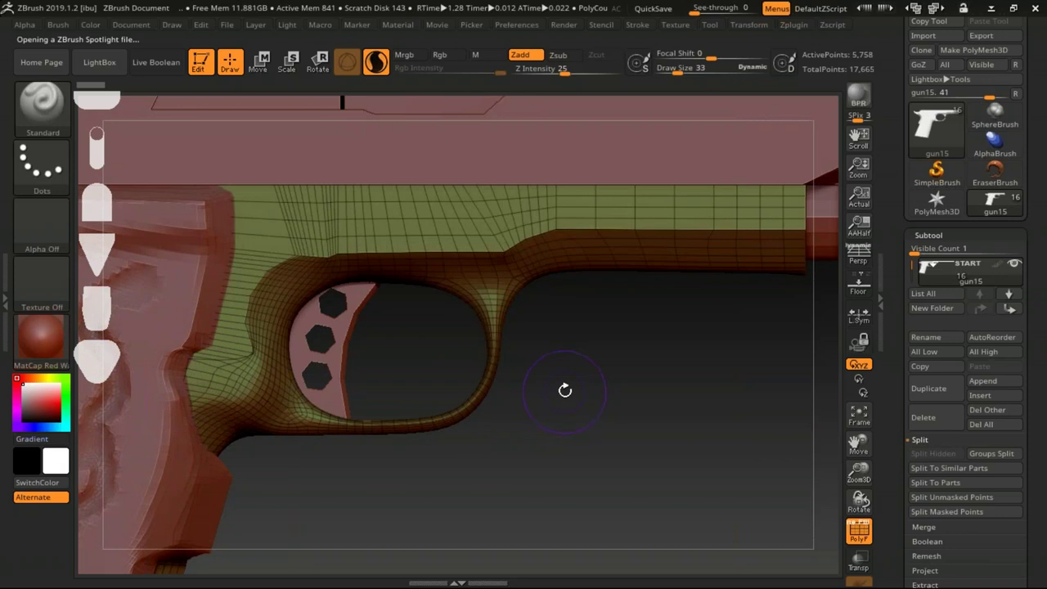
{"action": "left_click", "coordinate": [31, 26]}
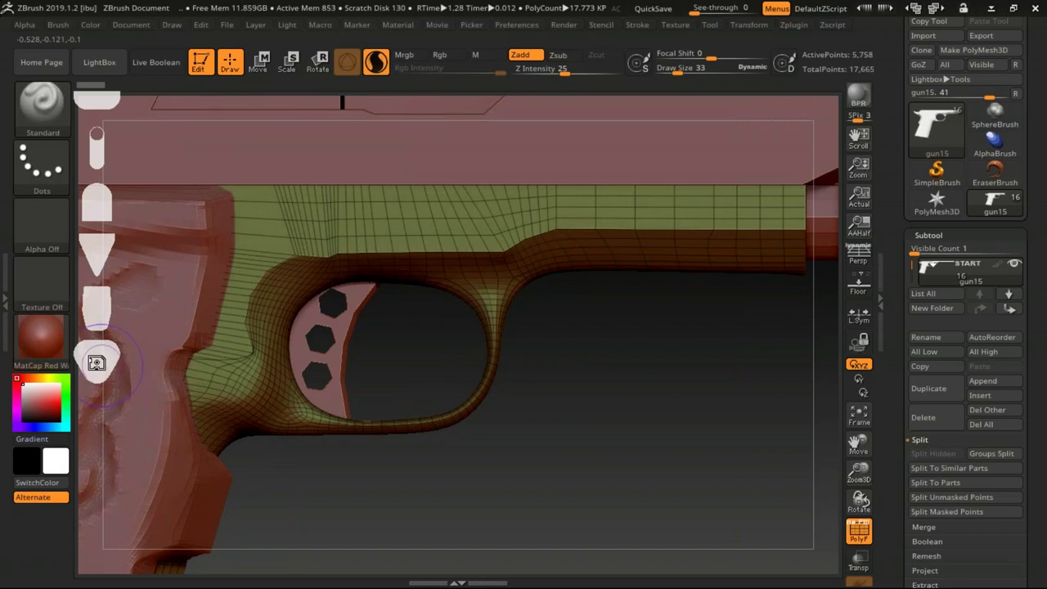
- Move the arch image onto the frame, enlarge and rotate it, then Snapshot3D it
{"action": "key", "text": "space"}
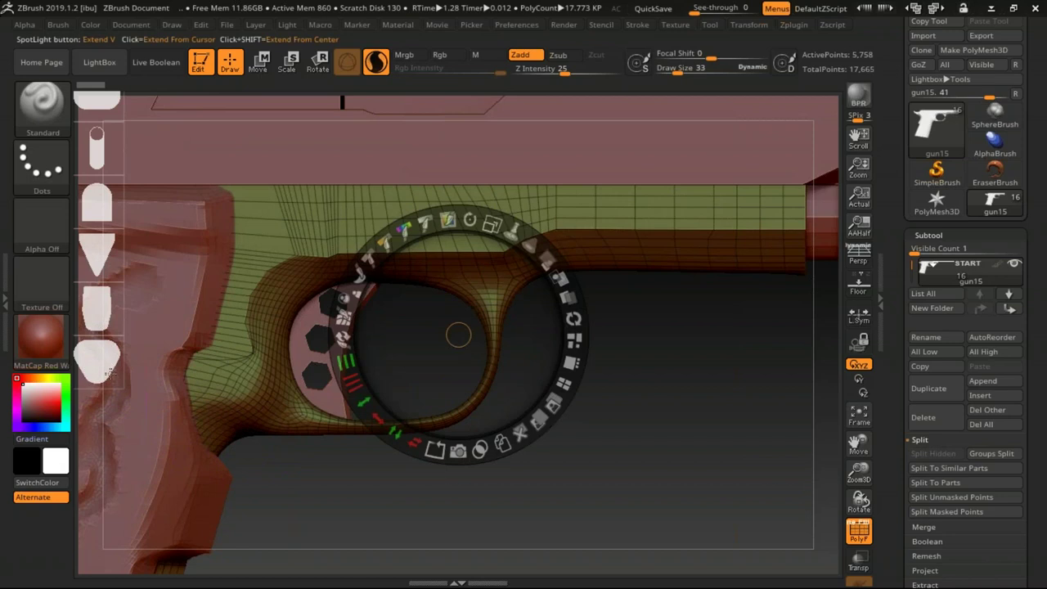
{"action": "left_click", "coordinate": [97, 360]}
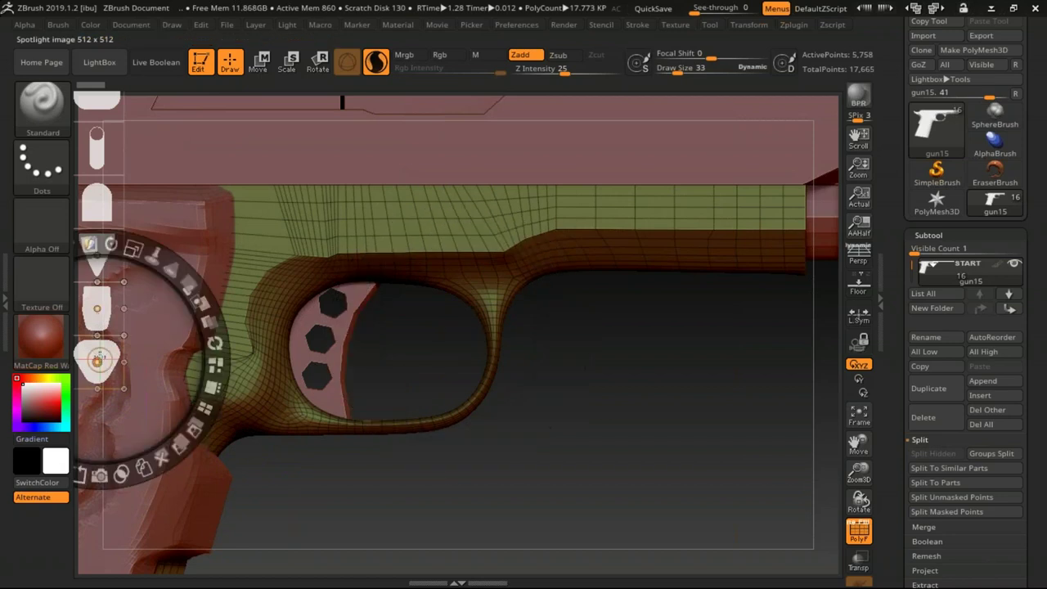
{"action": "left_click", "coordinate": [95, 203]}
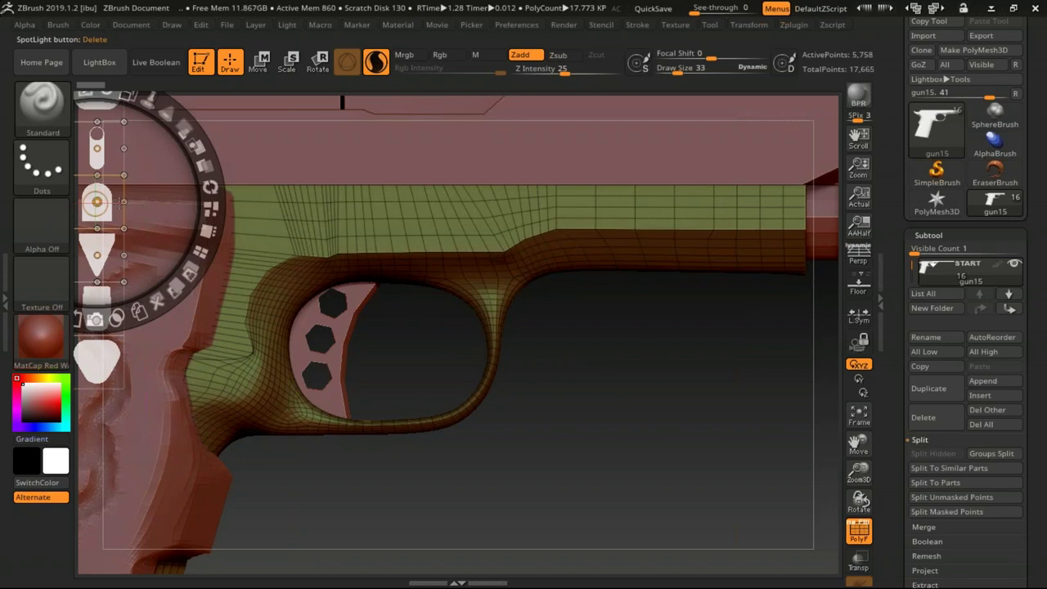
{"action": "mouse_move", "coordinate": [103, 188]}
{"action": "left_mouse_down"}
{"action": "mouse_move", "coordinate": [710, 325]}
{"action": "mouse_move", "coordinate": [644, 260]}
{"action": "left_mouse_up"}
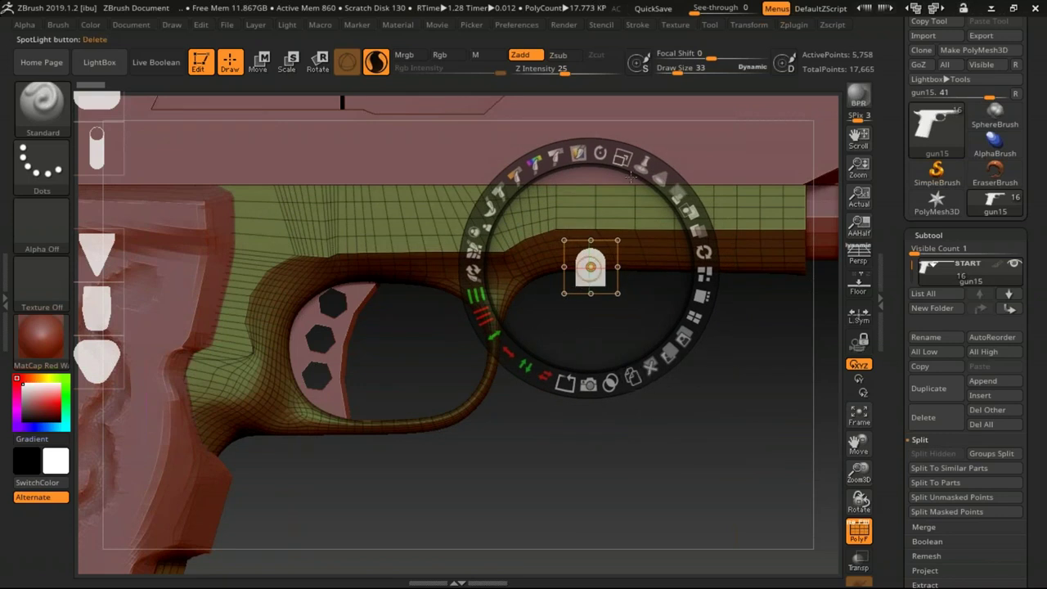
{"action": "left_click_drag", "start_coordinate": [620, 157], "coordinate": [651, 146]}
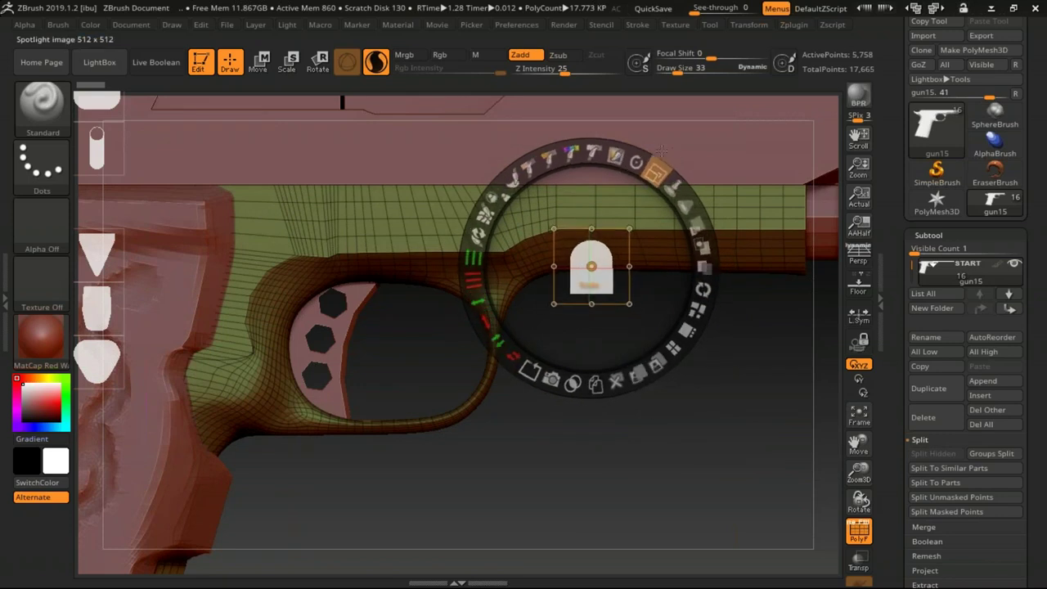
{"action": "left_click_drag", "start_coordinate": [625, 157], "coordinate": [601, 153]}
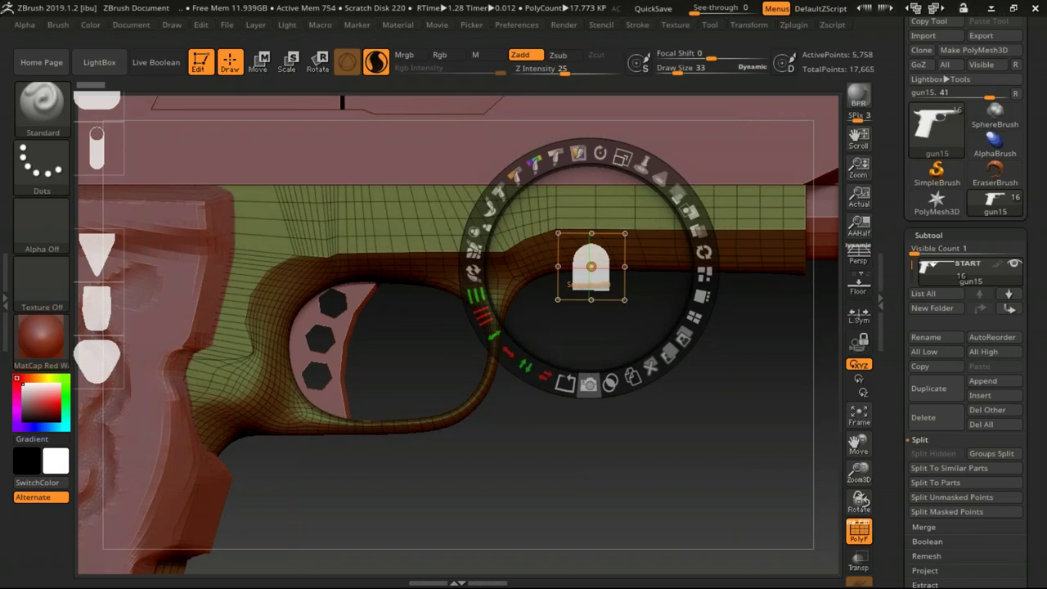
{"action": "left_click", "coordinate": [588, 383]}
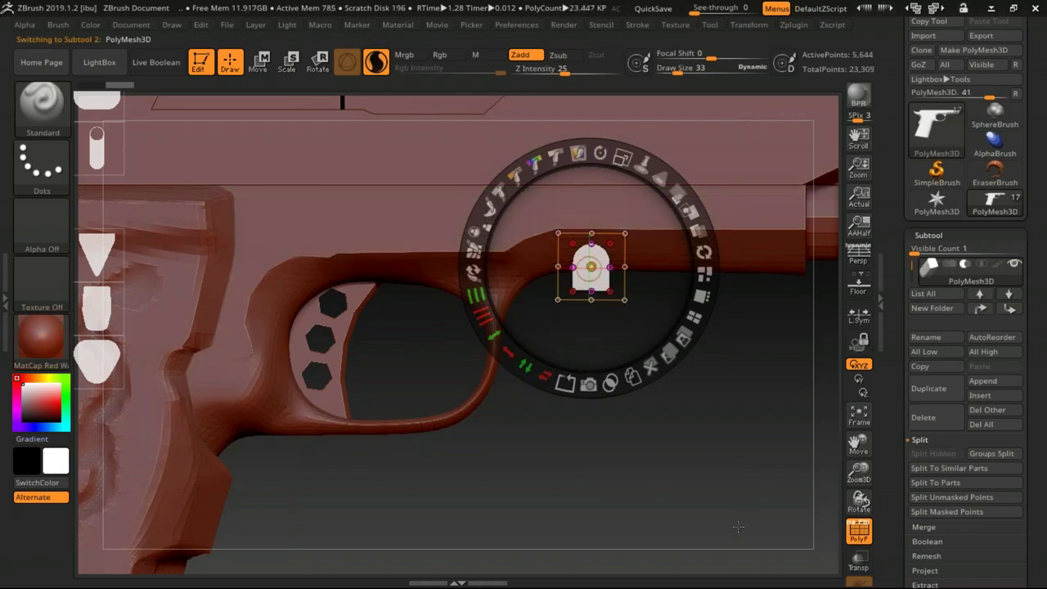
- Enable Live Boolean and reselect gun15 in the subtool list
{"action": "left_click", "coordinate": [156, 58]}
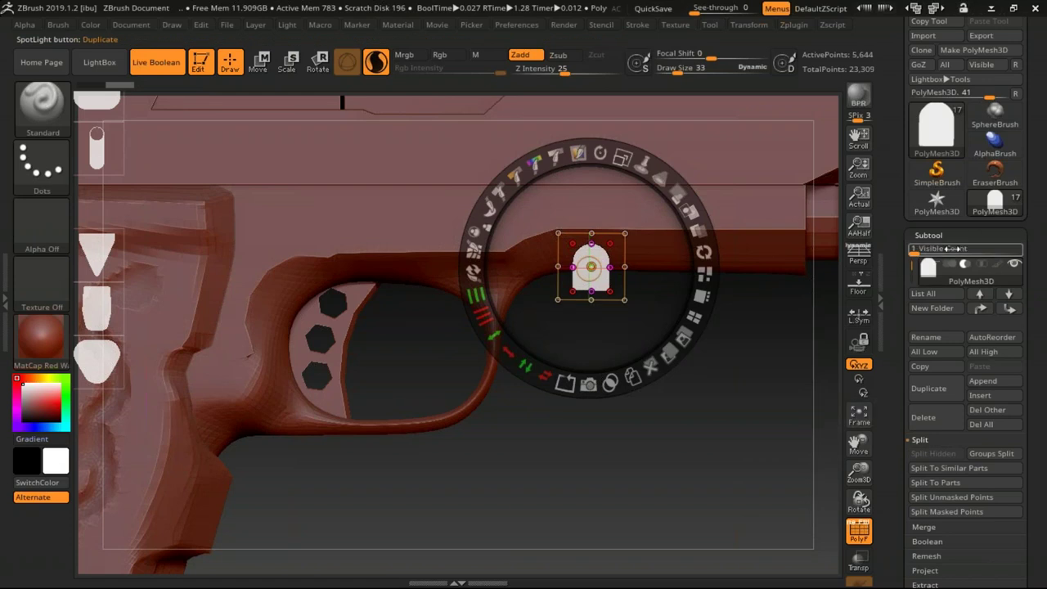
{"action": "left_click_drag", "start_coordinate": [910, 268], "coordinate": [914, 278]}
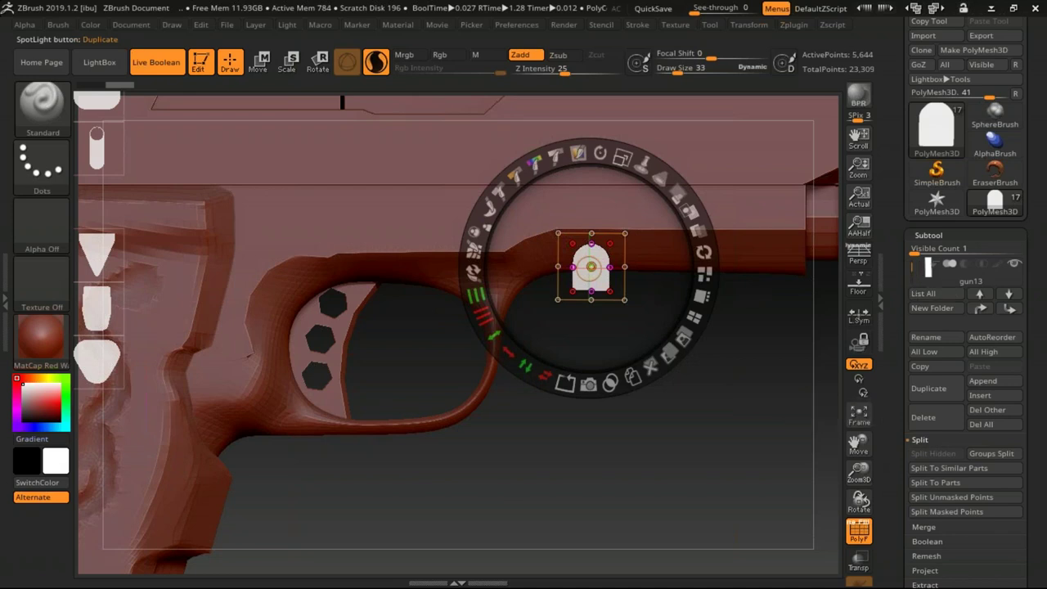
{"action": "left_click_drag", "start_coordinate": [912, 266], "coordinate": [912, 270]}
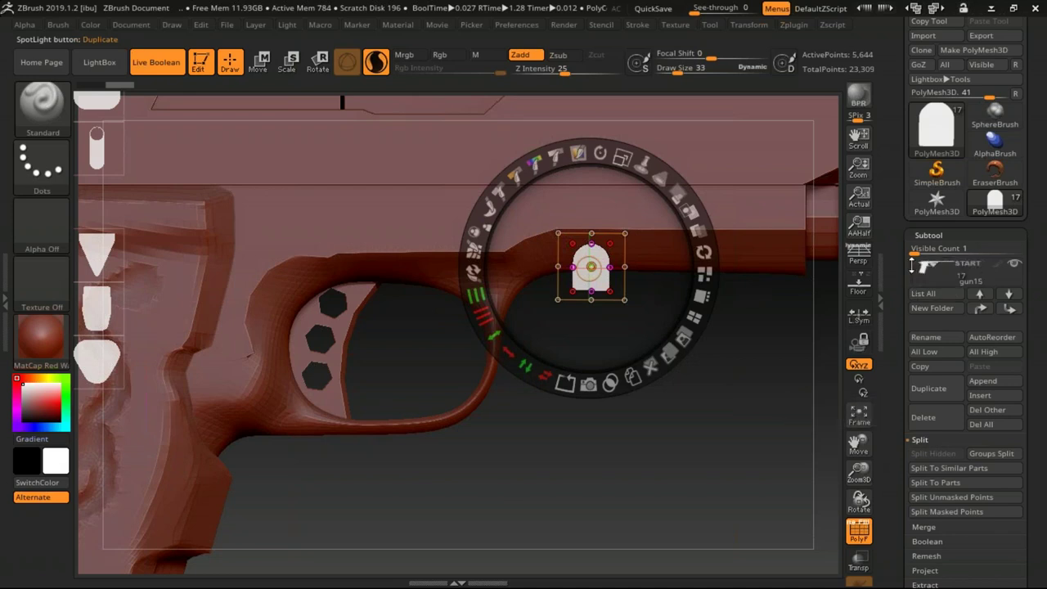
{"action": "left_click", "coordinate": [933, 272]}
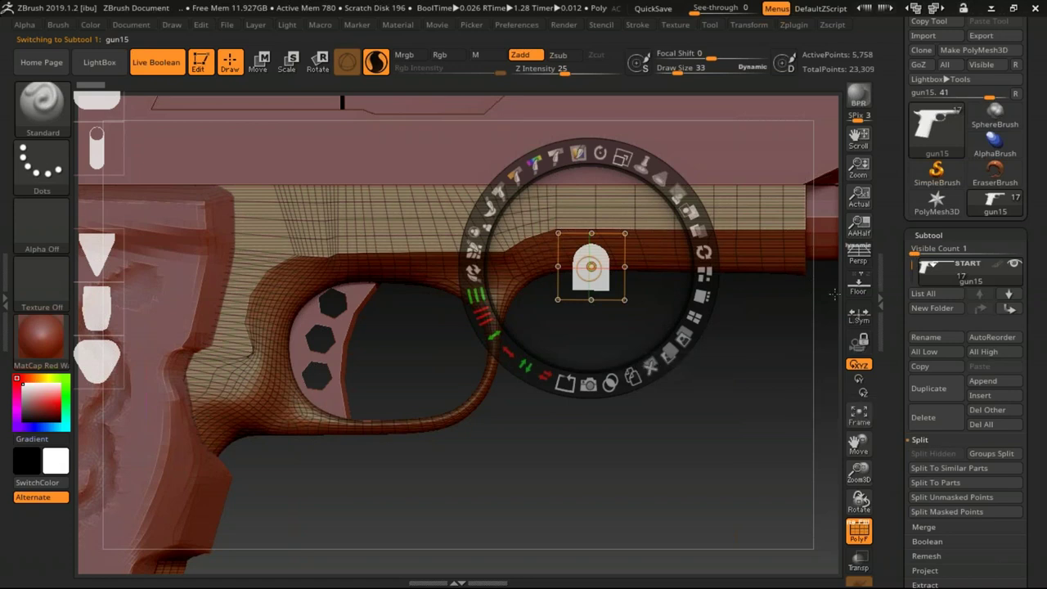
- Nudge the arch image right and move the Spotlight wheel off it
{"action": "left_click_drag", "start_coordinate": [670, 313], "coordinate": [739, 325]}
{"action": "left_click", "coordinate": [708, 438]}
{"action": "left_click", "coordinate": [594, 465]}
{"action": "left_click", "coordinate": [595, 464]}
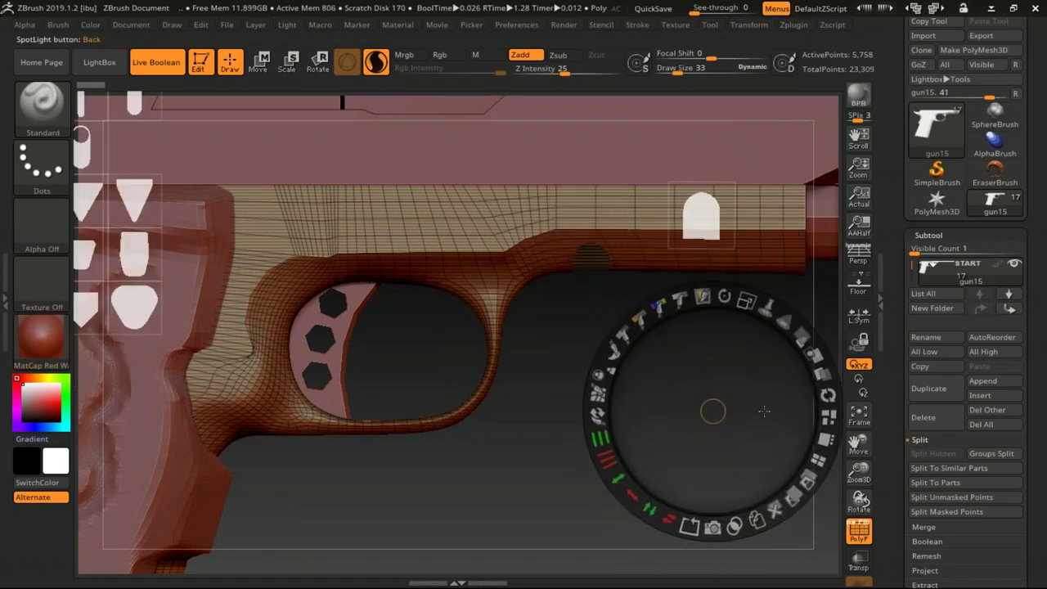
- Hide Spotlight, orbit the gun and render a BPR preview from the side
{"action": "key", "text": "shift+z"}
{"action": "left_click_drag", "start_coordinate": [595, 468], "coordinate": [719, 344]}
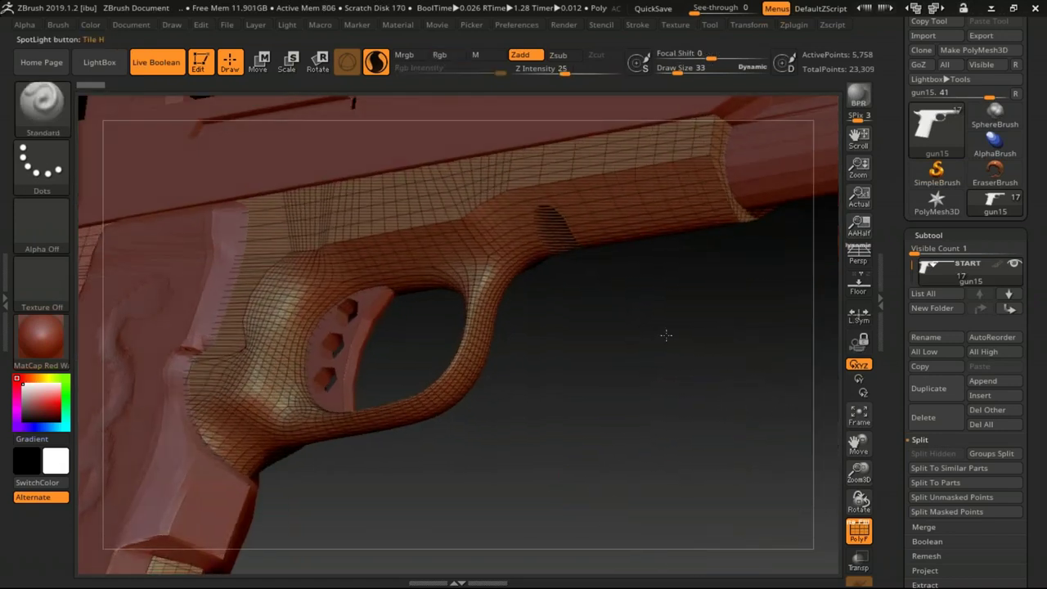
{"action": "left_click", "coordinate": [857, 100]}
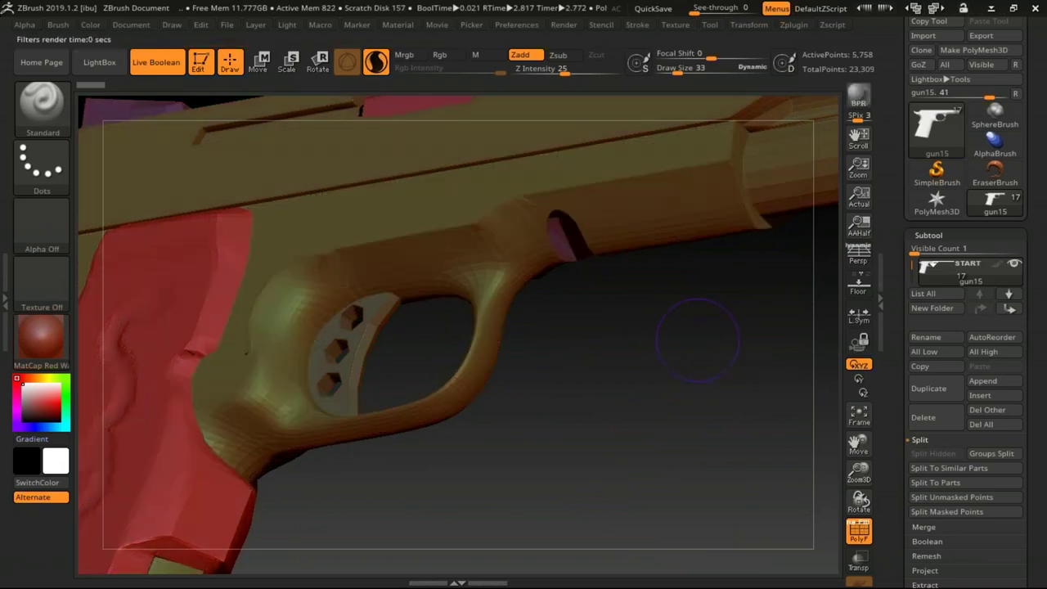
{"action": "left_click_drag", "start_coordinate": [697, 339], "coordinate": [712, 396], "text": "shift"}
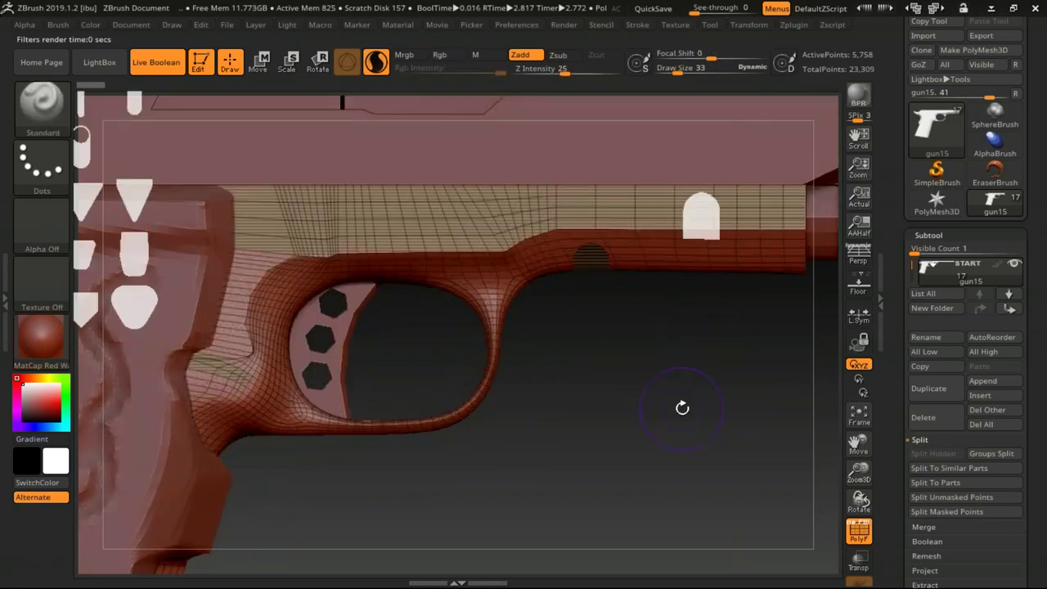
- Move the sight stencil down and make the PolyMesh3D vent piece active
{"action": "key", "text": "z"}
{"action": "left_click", "coordinate": [699, 217]}
{"action": "left_click_drag", "start_coordinate": [701, 215], "coordinate": [709, 413]}
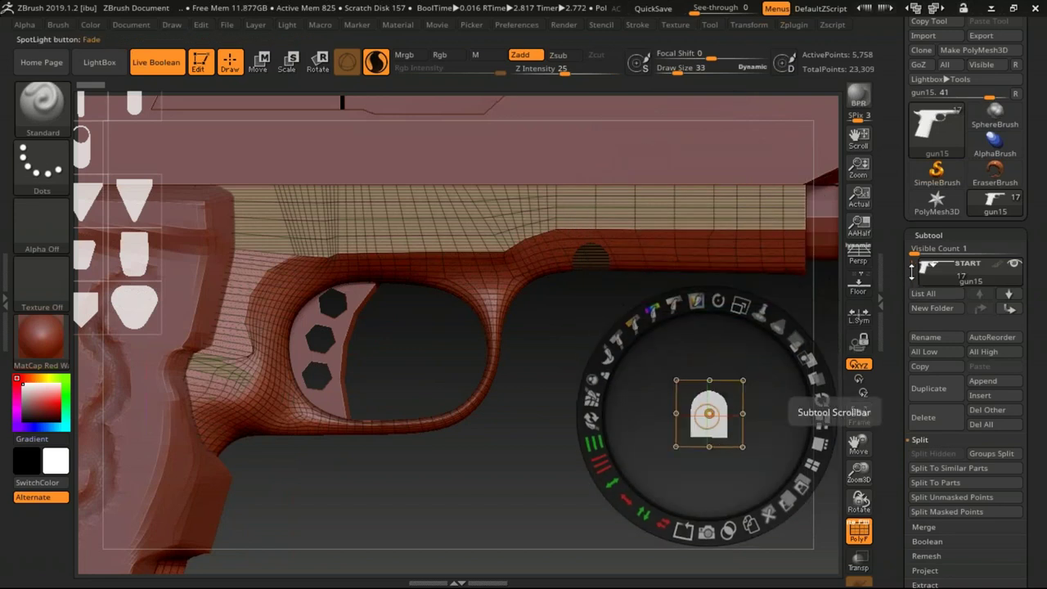
{"action": "left_click_drag", "start_coordinate": [911, 269], "coordinate": [910, 269]}
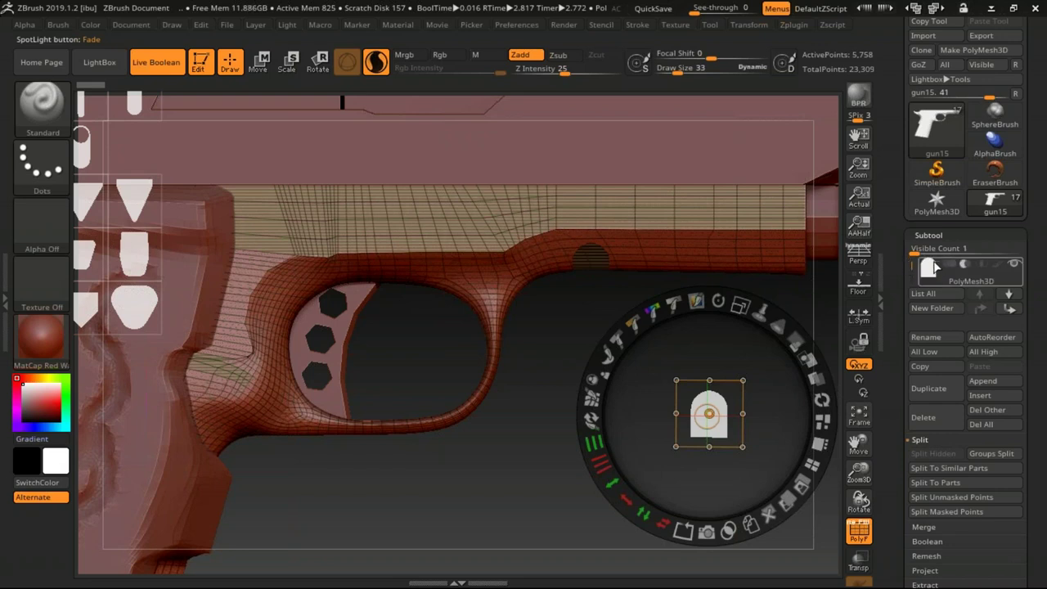
{"action": "mouse_move", "coordinate": [965, 270]}
{"action": "left_click", "coordinate": [932, 275]}
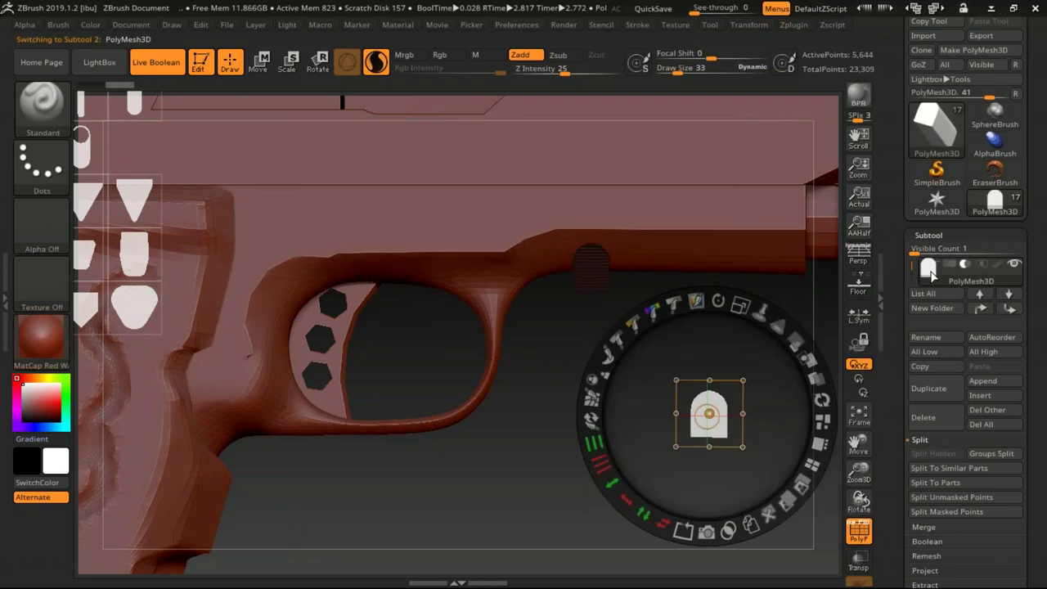
- Duplicate the arch vent along X with the Move gizmo into a row of slots
{"action": "left_click", "coordinate": [264, 72]}
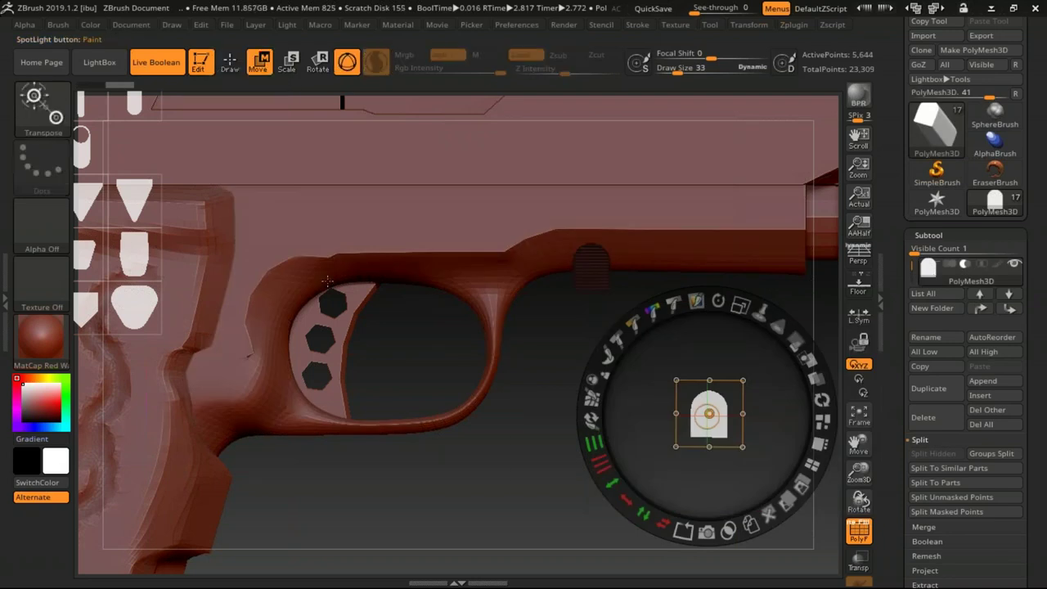
{"action": "key", "text": "shift+z"}
{"action": "left_click_drag", "start_coordinate": [501, 262], "coordinate": [501, 262]}
{"action": "left_click_drag", "start_coordinate": [501, 264], "coordinate": [644, 273]}
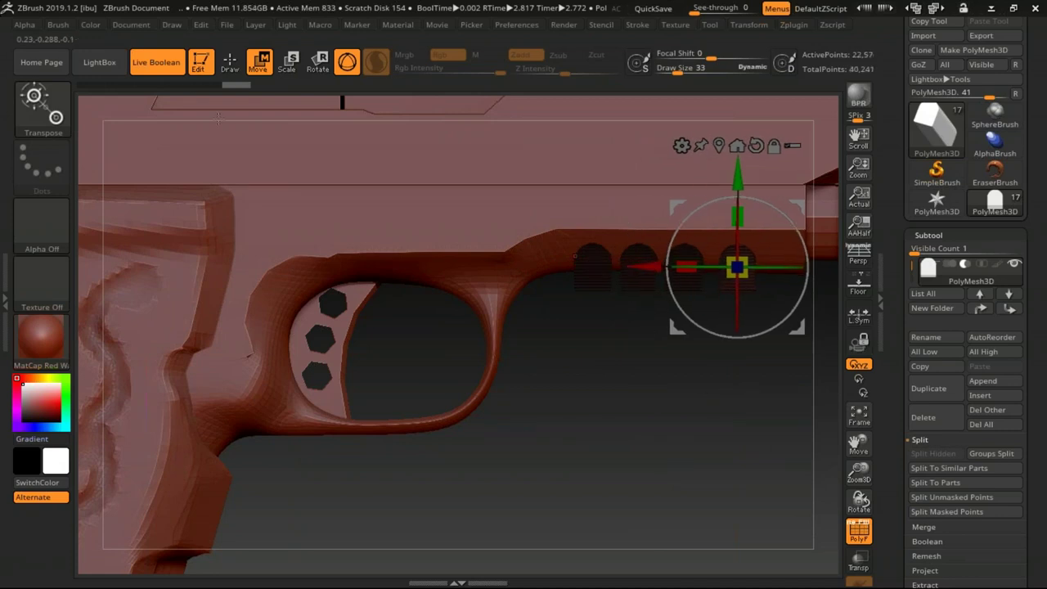
- Return to Draw mode, BPR-render the vent cuts at an angle, then restore the side view
{"action": "key", "text": "q"}
{"action": "mouse_move", "coordinate": [638, 370]}
{"action": "left_mouse_down"}
{"action": "mouse_move", "coordinate": [681, 380]}
{"action": "mouse_move", "coordinate": [672, 422]}
{"action": "left_mouse_up"}
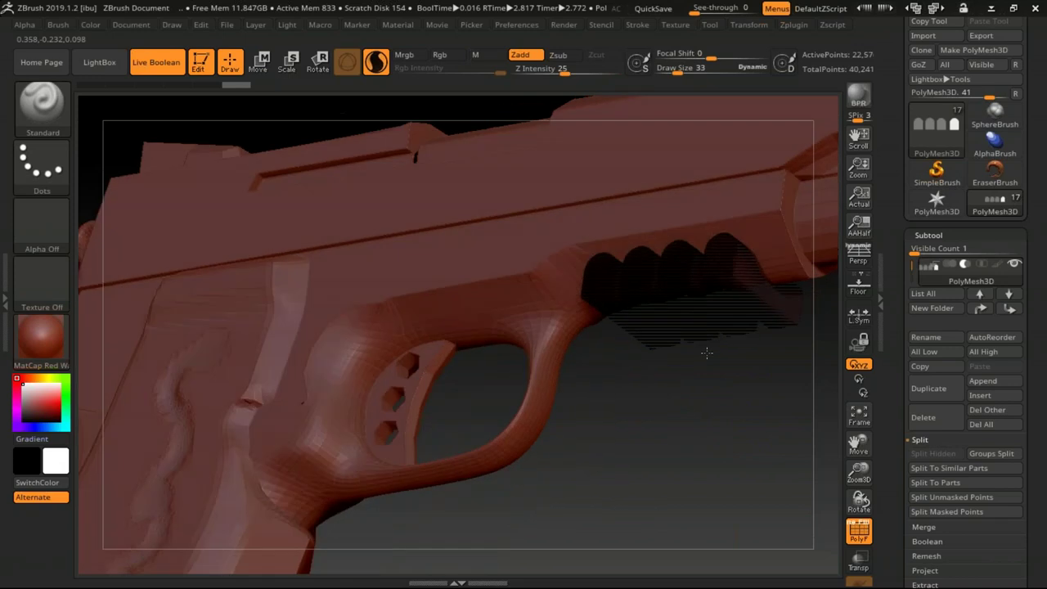
{"action": "left_click", "coordinate": [857, 94]}
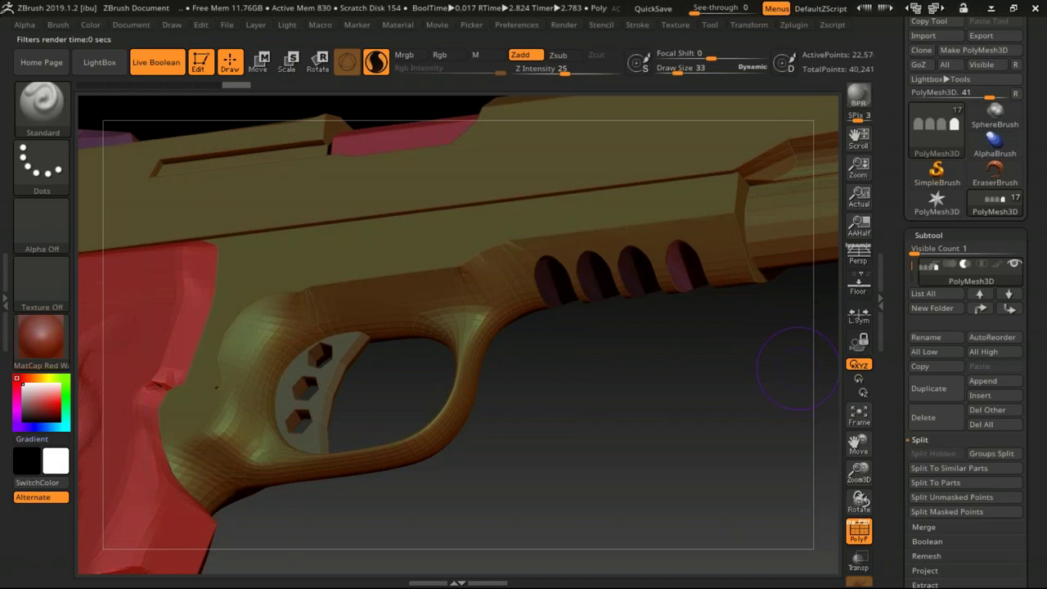
{"action": "left_click_drag", "start_coordinate": [723, 378], "coordinate": [735, 409], "text": "shift"}
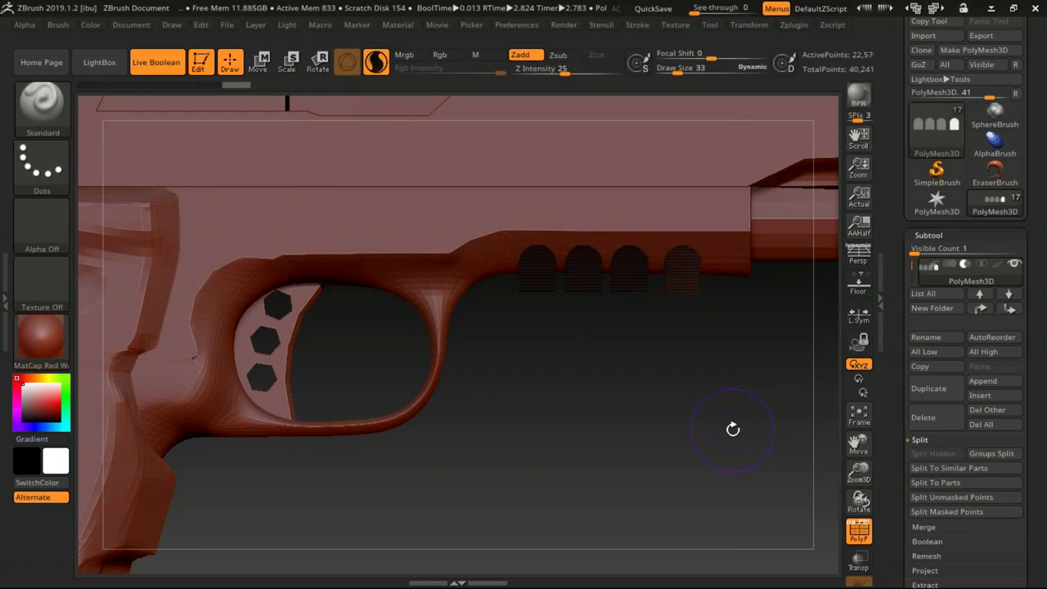
- Step down the subtool list from gun13 to the gun9 slide
{"action": "left_click_drag", "start_coordinate": [676, 372], "coordinate": [667, 443], "text": "alt"}
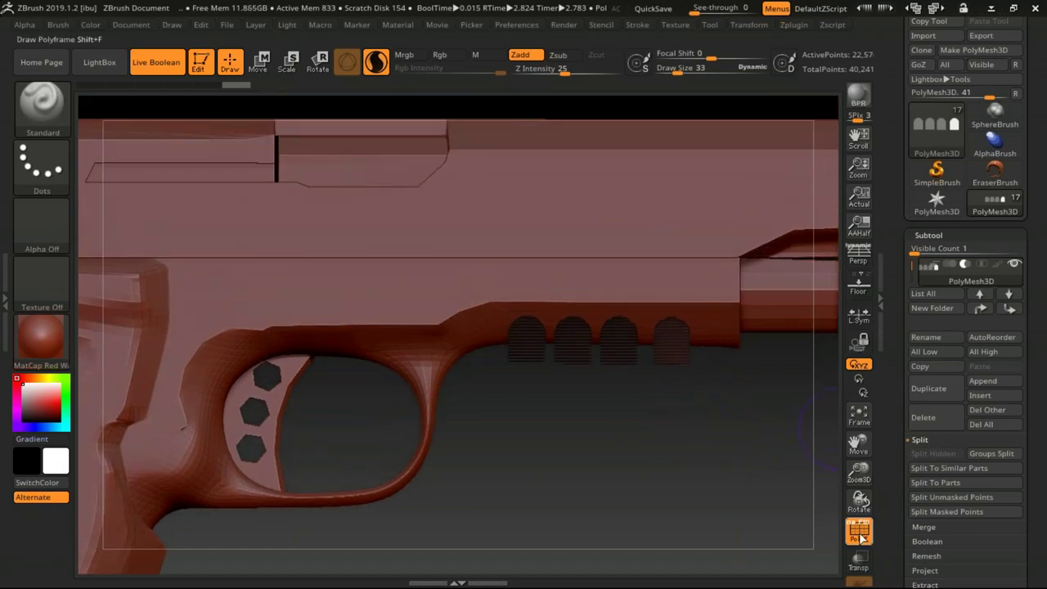
{"action": "left_click_drag", "start_coordinate": [911, 270], "coordinate": [909, 260]}
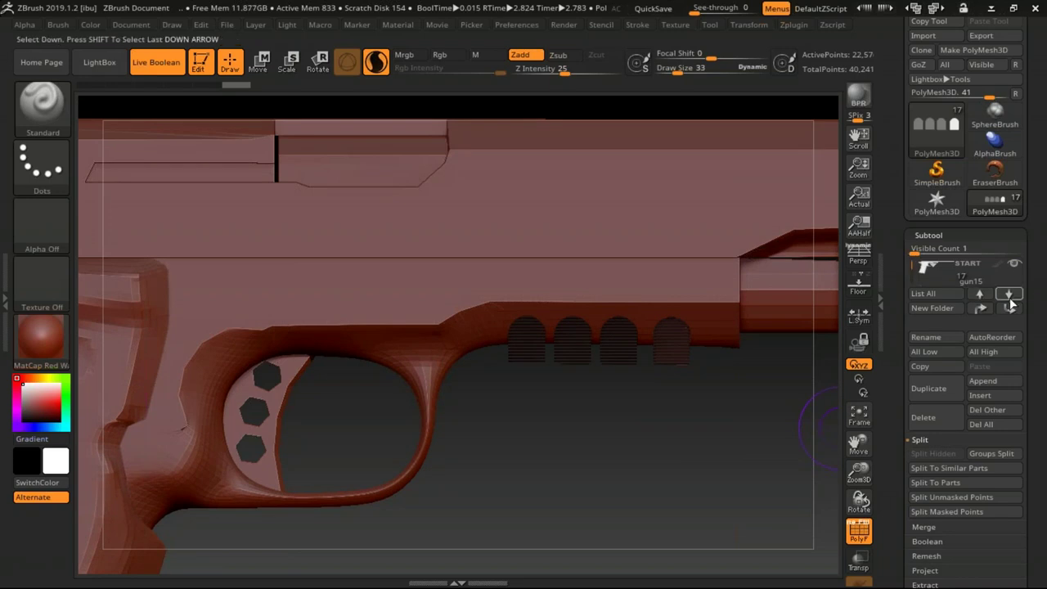
{"action": "left_click", "coordinate": [977, 293]}
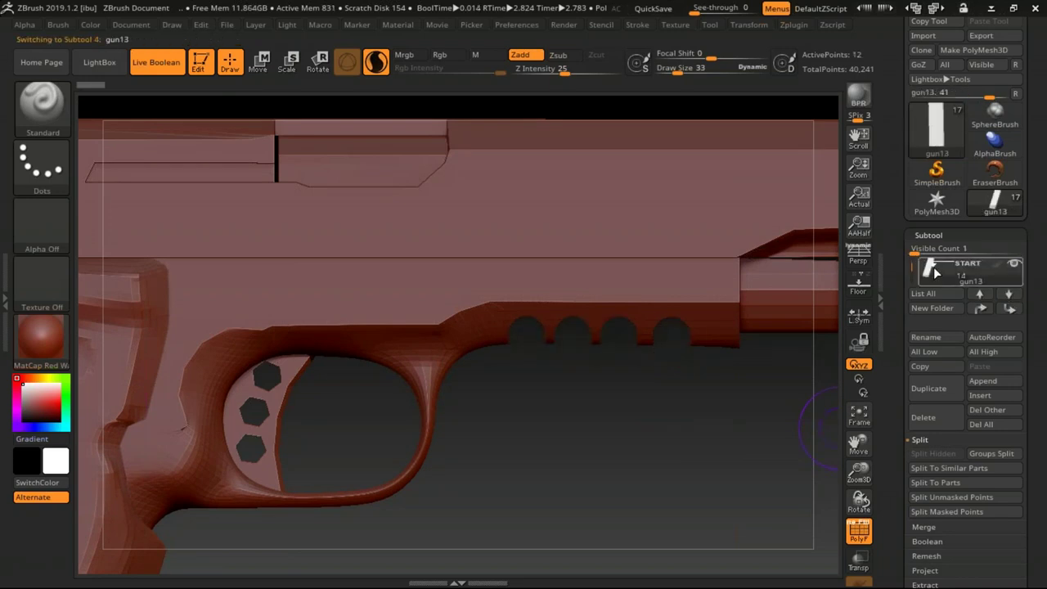
{"action": "left_click", "coordinate": [1009, 294]}
{"action": "left_click", "coordinate": [1009, 294]}
{"action": "left_click", "coordinate": [1009, 295]}
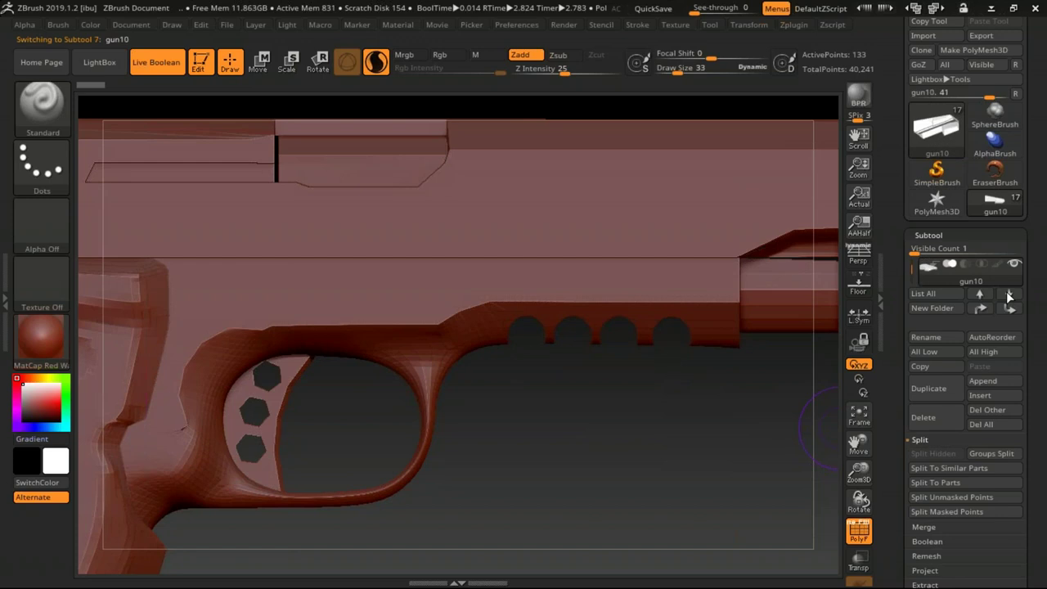
{"action": "left_click", "coordinate": [1009, 294]}
- Reframe on the slide and load the hard-surface alpha set from LightBox
{"action": "left_click_drag", "start_coordinate": [736, 376], "coordinate": [582, 440]}
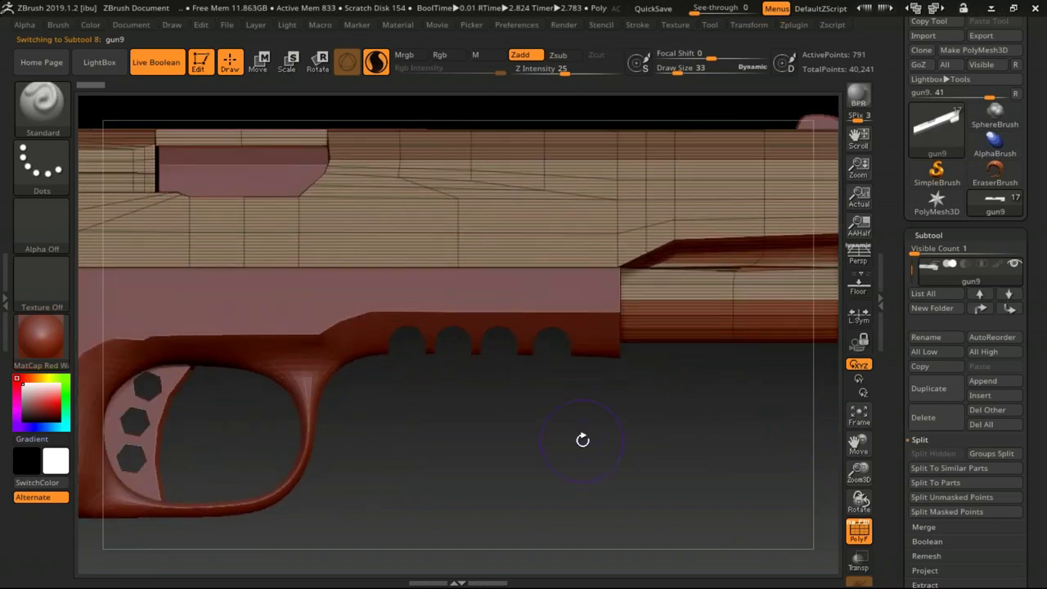
{"action": "left_click", "coordinate": [99, 63]}
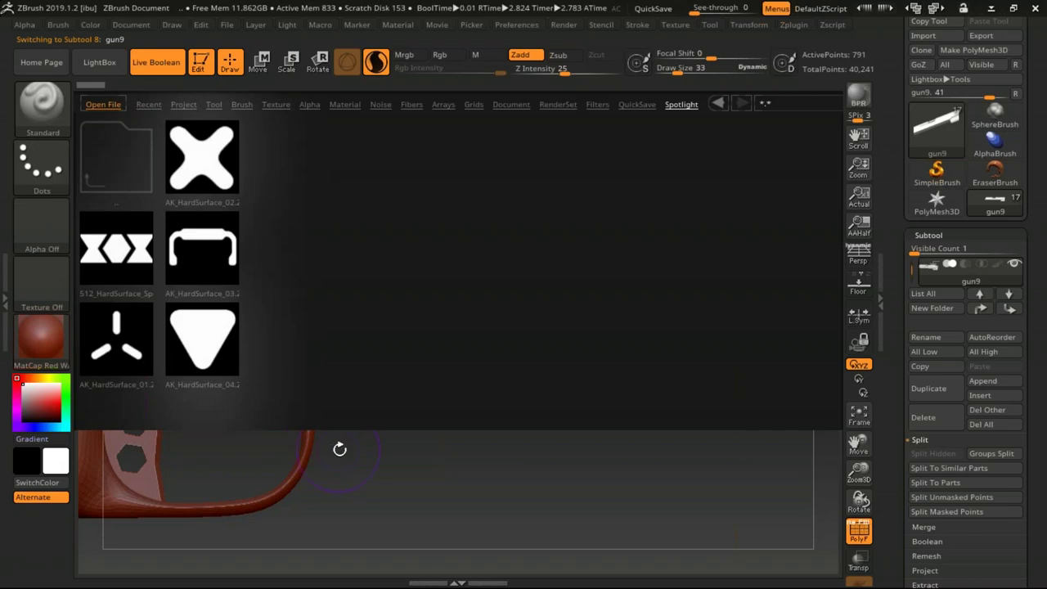
{"action": "double_click", "coordinate": [119, 251]}
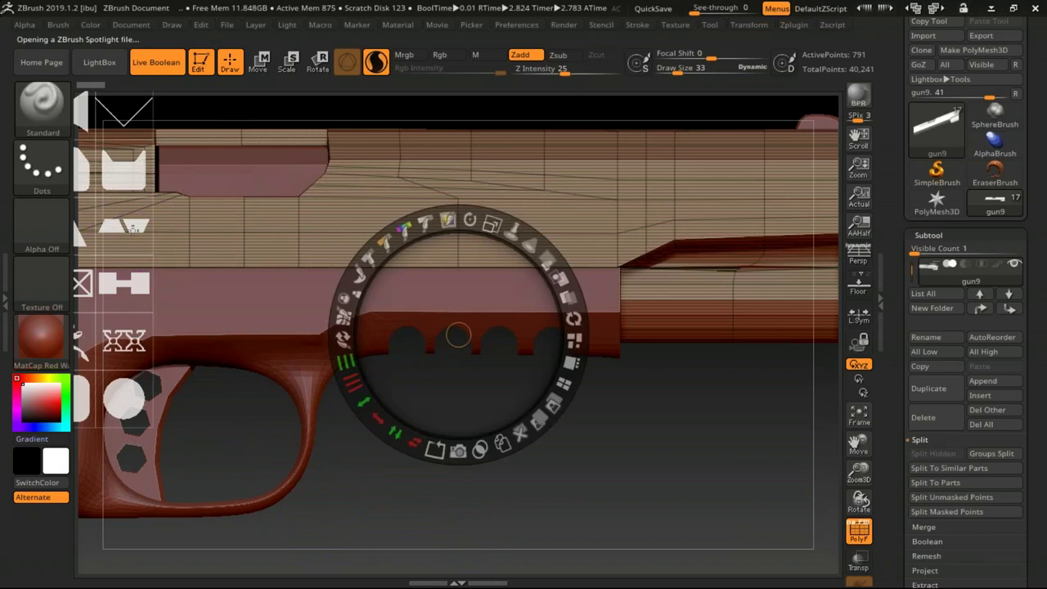
- Place a hard-surface alpha stencil over the slide and enlarge it
{"action": "left_click", "coordinate": [125, 226]}
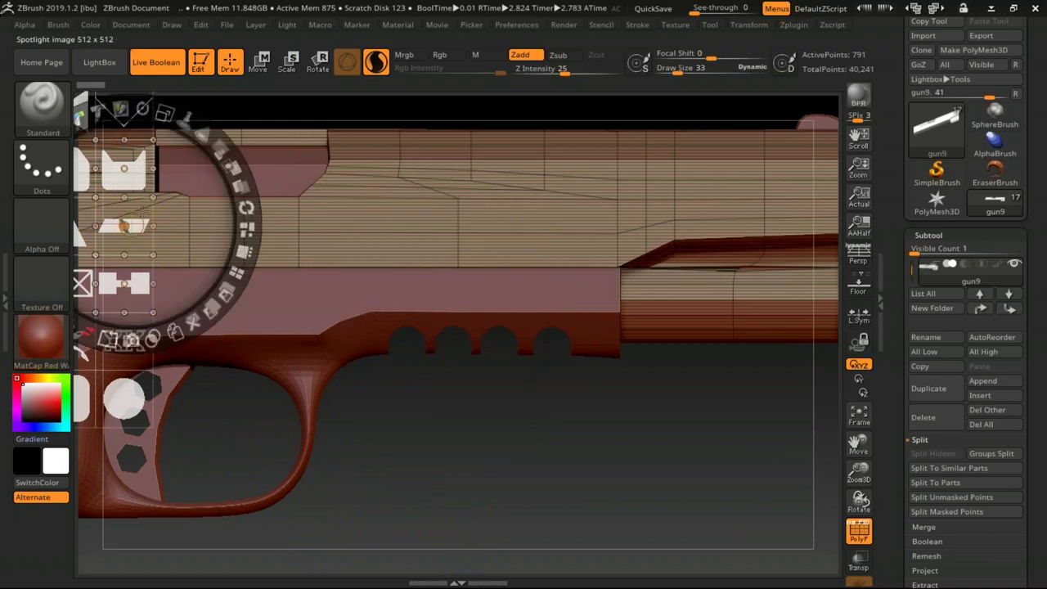
{"action": "mouse_move", "coordinate": [106, 207]}
{"action": "left_mouse_down"}
{"action": "mouse_move", "coordinate": [606, 194]}
{"action": "mouse_move", "coordinate": [461, 187]}
{"action": "mouse_move", "coordinate": [626, 170]}
{"action": "left_mouse_up"}
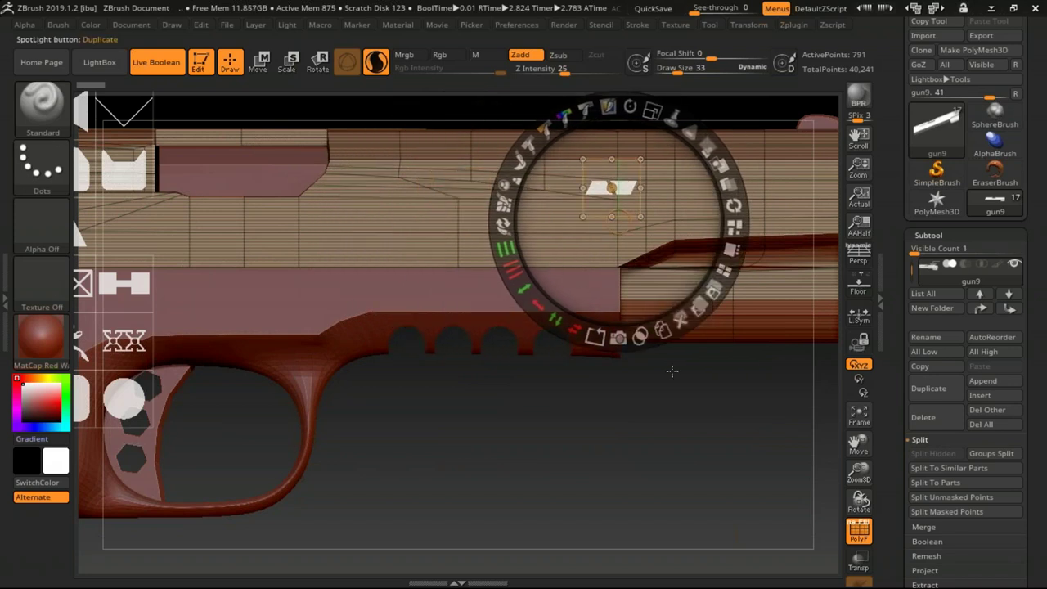
{"action": "mouse_move", "coordinate": [858, 444]}
{"action": "left_mouse_down"}
{"action": "mouse_move", "coordinate": [890, 452]}
{"action": "mouse_move", "coordinate": [887, 463]}
{"action": "left_mouse_up"}
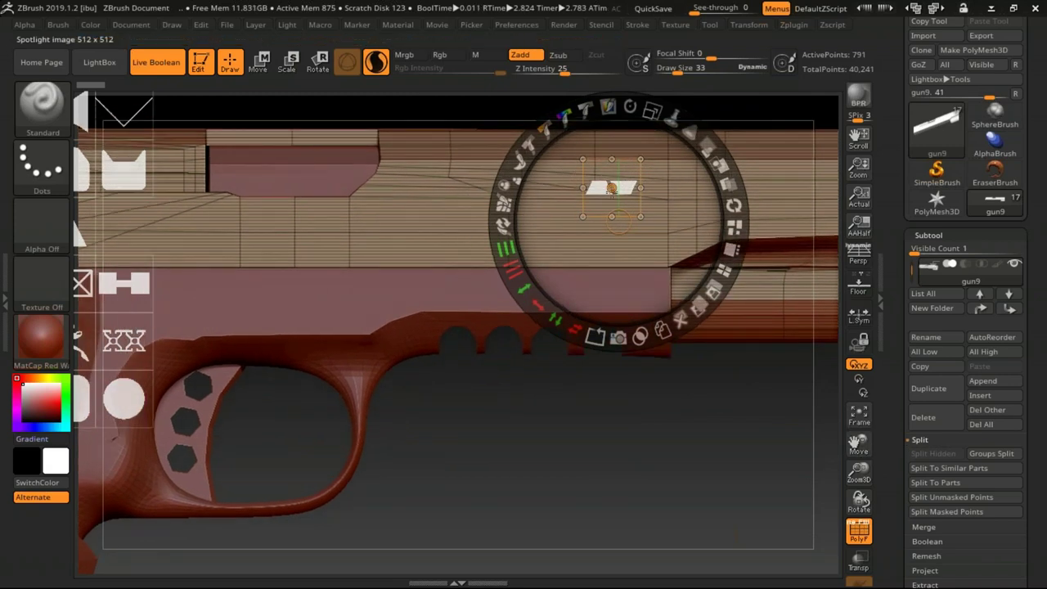
{"action": "left_click_drag", "start_coordinate": [638, 124], "coordinate": [776, 121]}
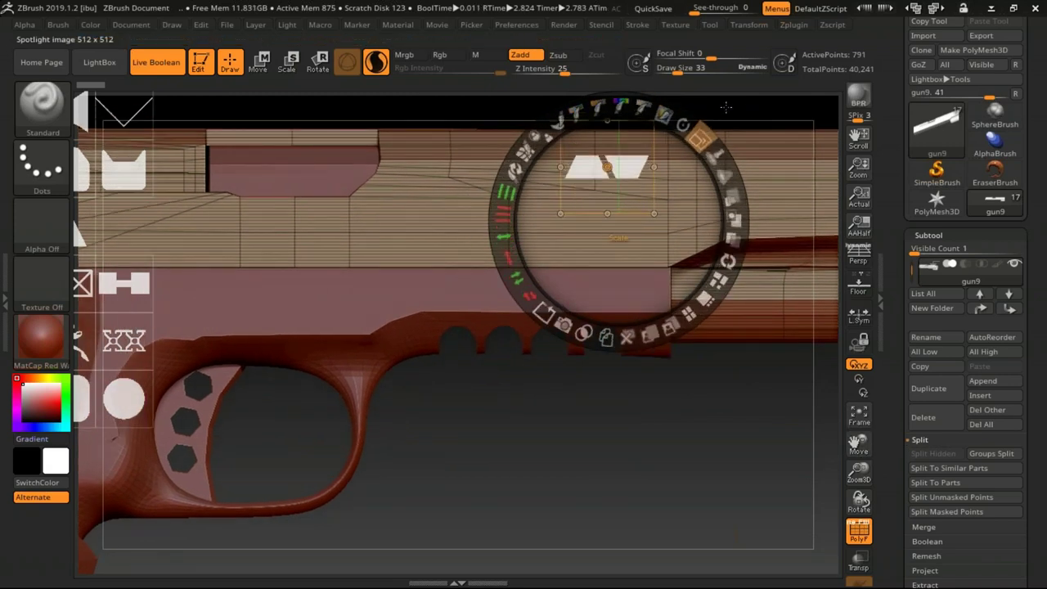
- Stretch the stencil wider and taller, reposition it, and Snapshot3D it into a mesh
{"action": "left_click", "coordinate": [542, 307]}
{"action": "left_click_drag", "start_coordinate": [542, 307], "coordinate": [689, 133]}
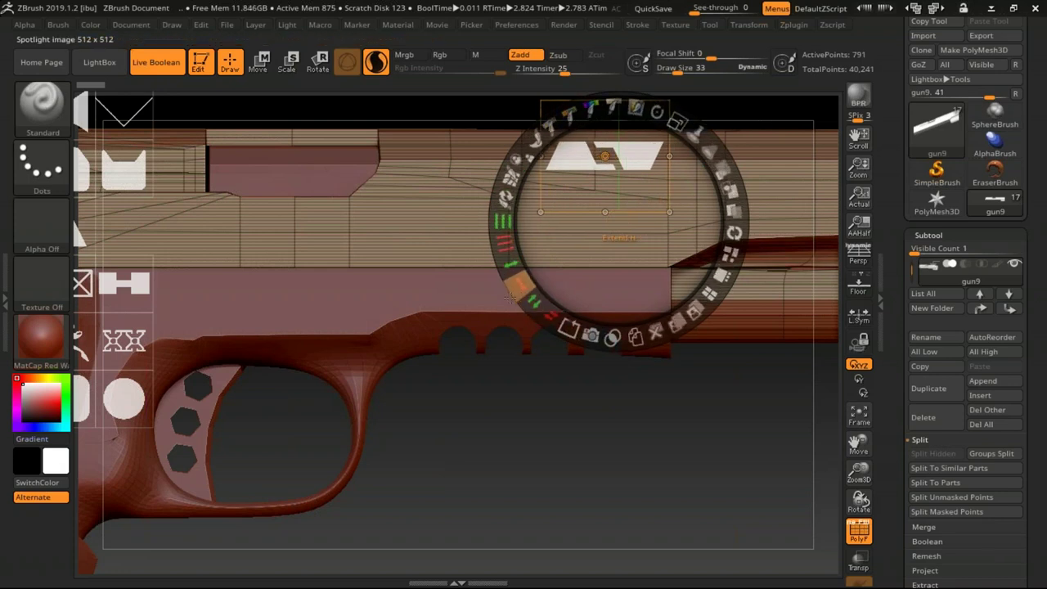
{"action": "left_click_drag", "start_coordinate": [639, 153], "coordinate": [631, 175]}
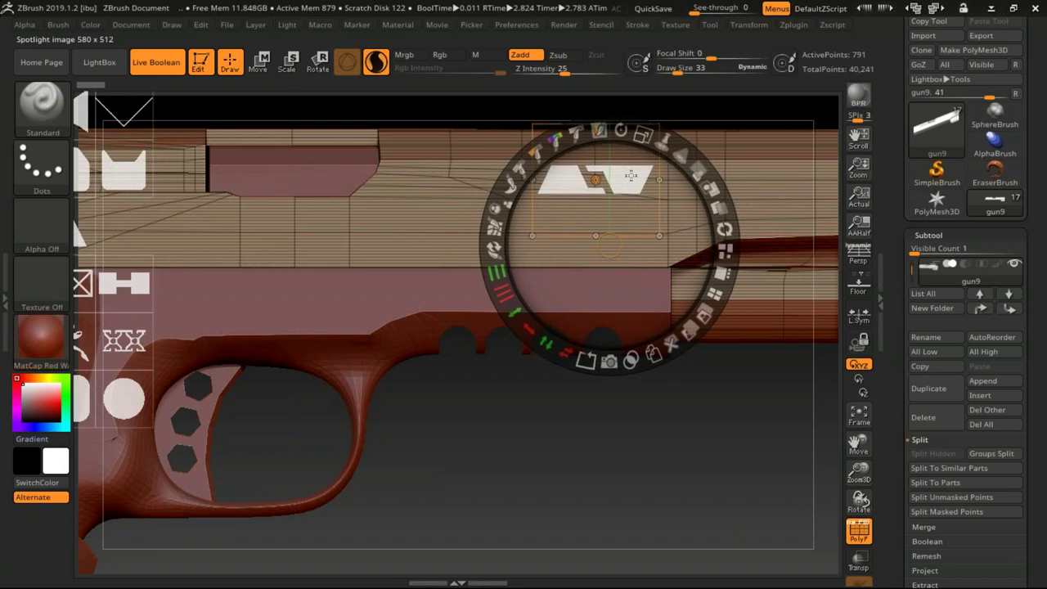
{"action": "left_click_drag", "start_coordinate": [520, 313], "coordinate": [363, 472]}
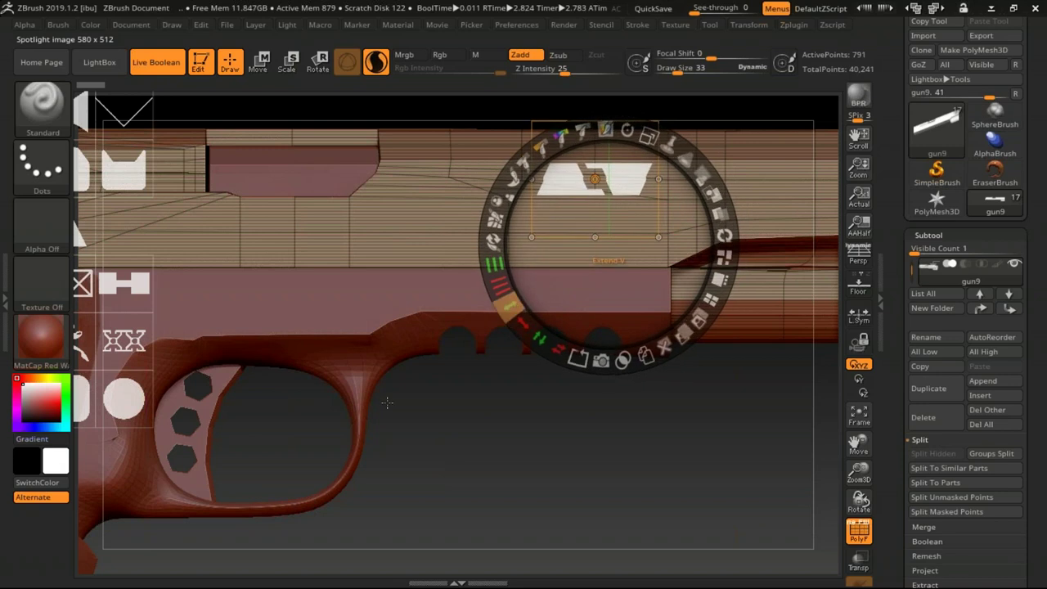
{"action": "left_click_drag", "start_coordinate": [512, 312], "coordinate": [502, 270]}
{"action": "left_click_drag", "start_coordinate": [620, 189], "coordinate": [607, 197]}
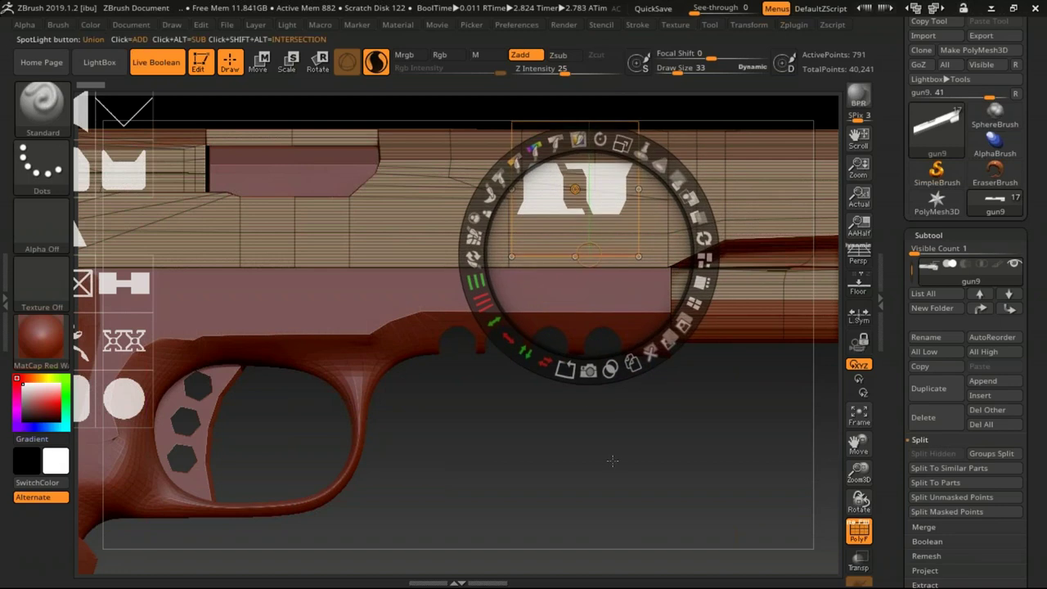
{"action": "left_click", "coordinate": [588, 371]}
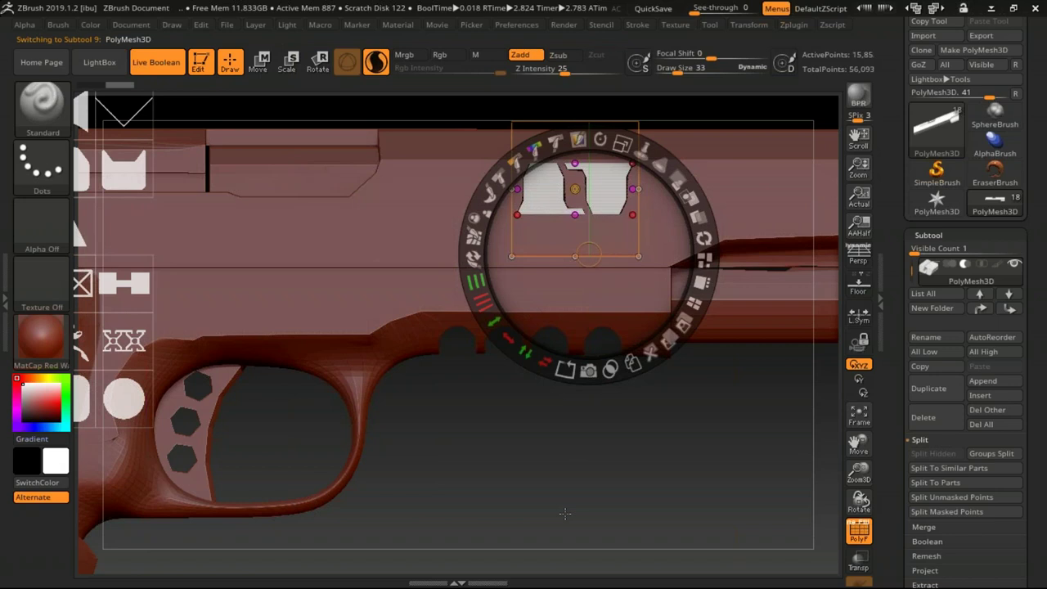
- Duplicate the slot piece to the right along X with the Move gizmo
{"action": "key", "text": "shift+z"}
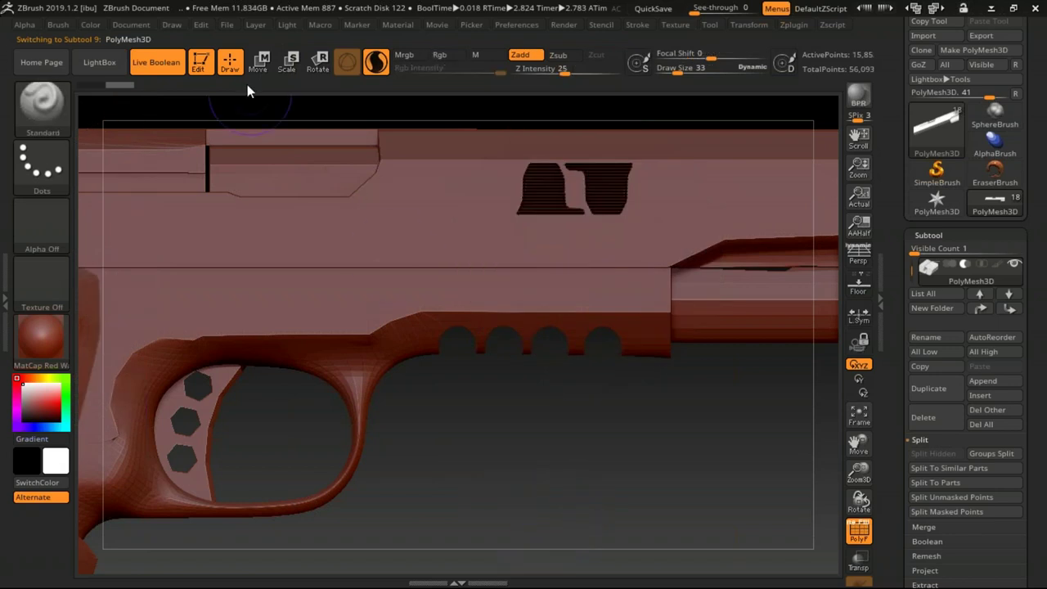
{"action": "left_click", "coordinate": [251, 68]}
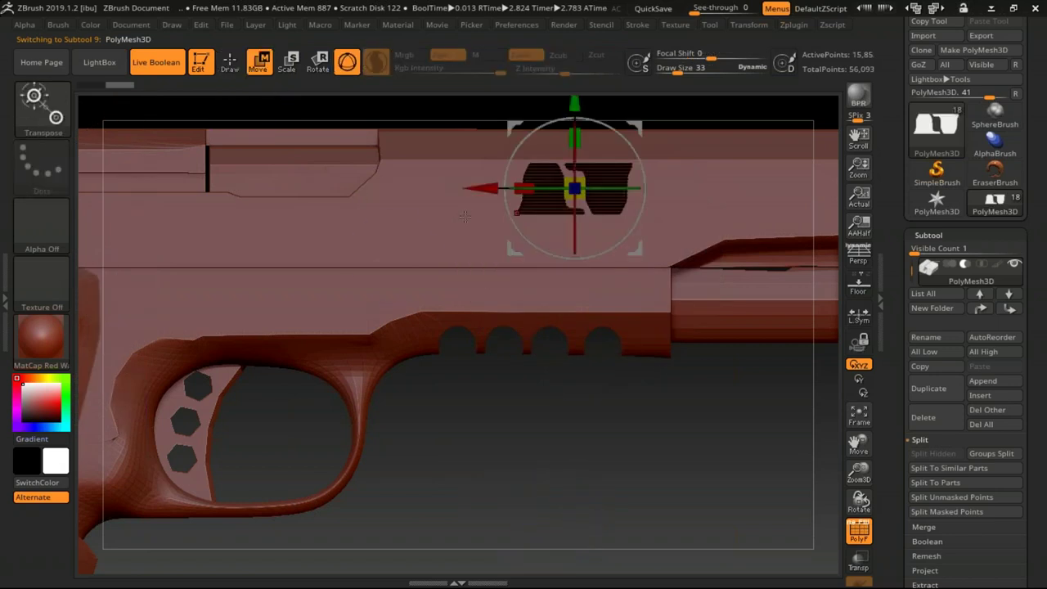
{"action": "left_click_drag", "start_coordinate": [455, 178], "coordinate": [603, 200], "text": "ctrl"}
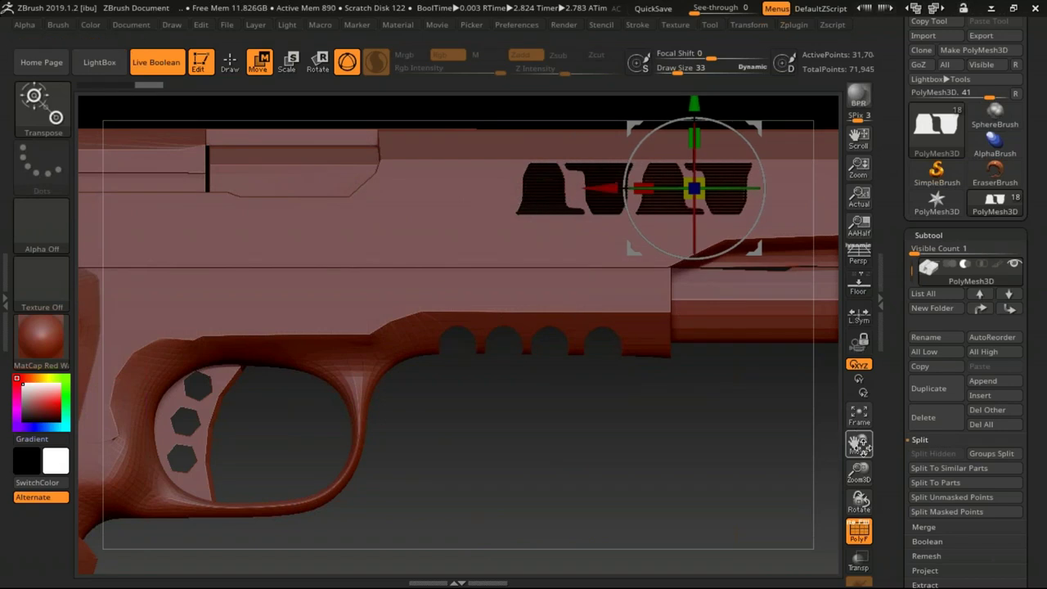
{"action": "left_click_drag", "start_coordinate": [858, 443], "coordinate": [653, 452]}
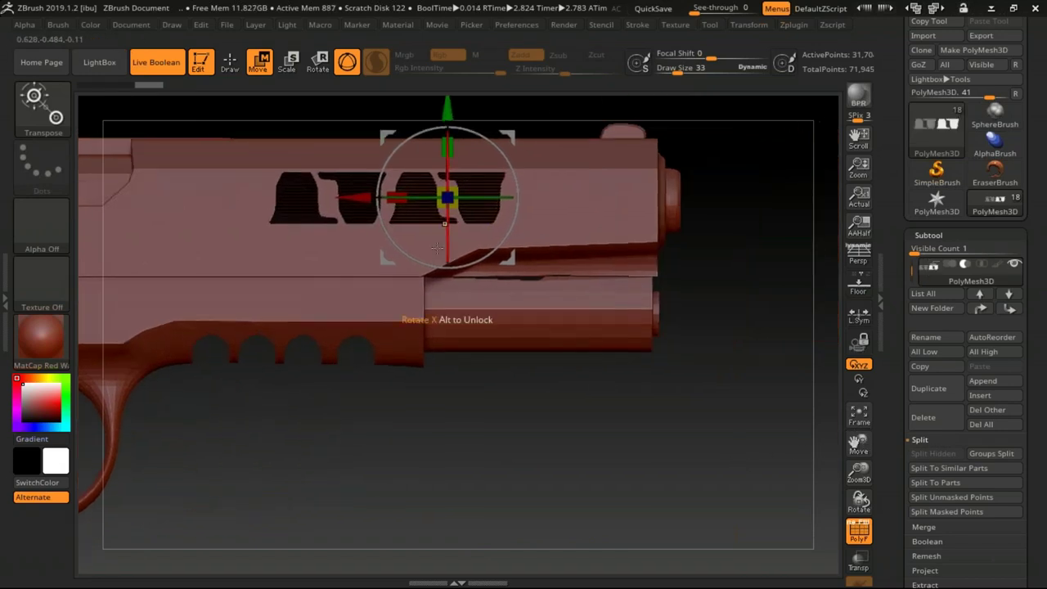
{"action": "left_click_drag", "start_coordinate": [353, 200], "coordinate": [483, 205], "text": "ctrl"}
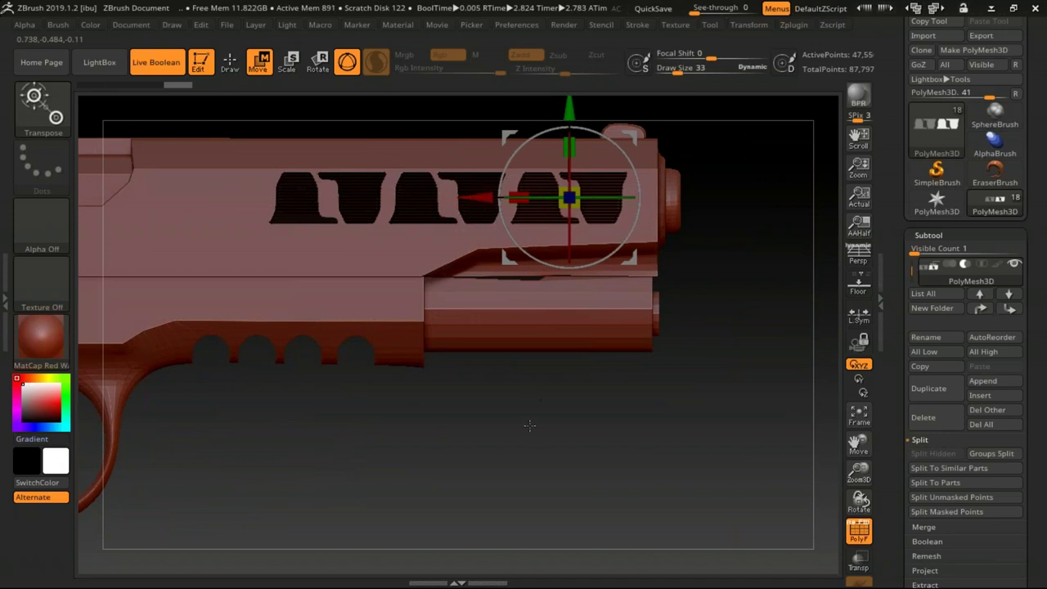
- Return to Draw mode, turn toward the slide's front and start a BPR render
{"action": "key", "text": "q"}
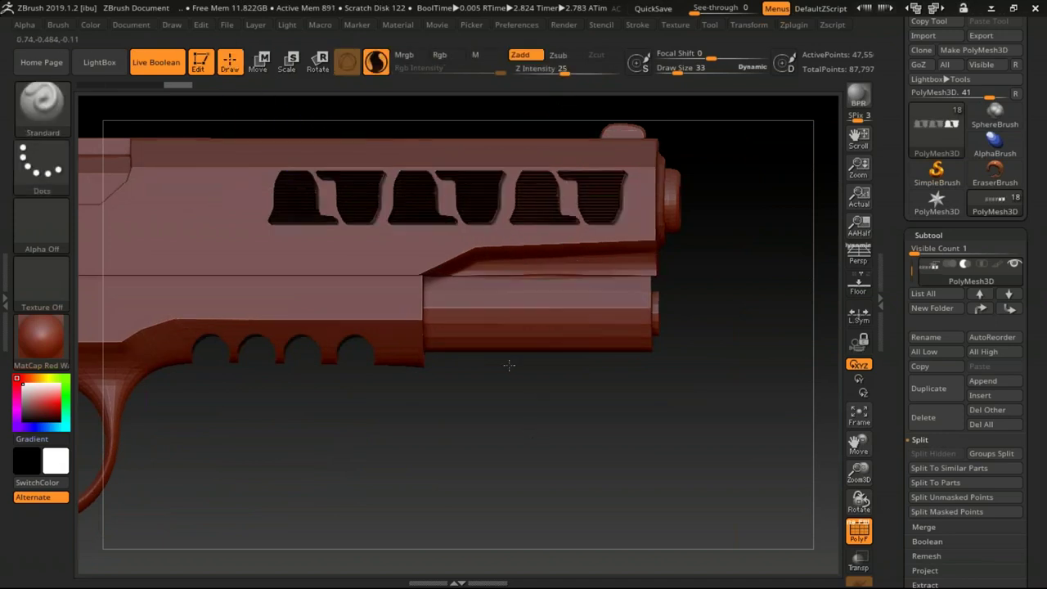
{"action": "left_click_drag", "start_coordinate": [505, 362], "coordinate": [717, 311]}
{"action": "left_click", "coordinate": [861, 105]}
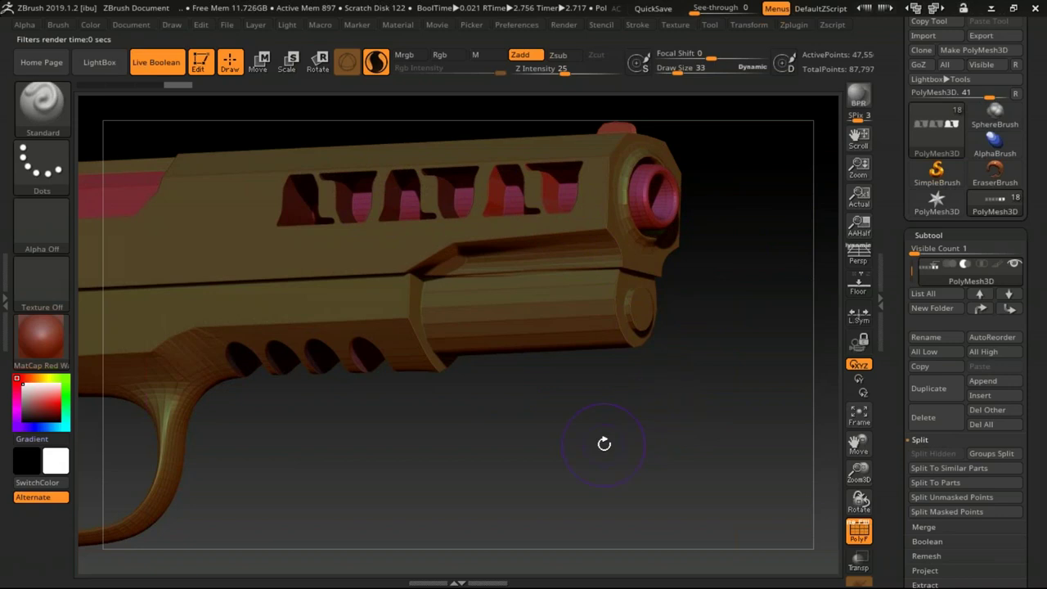
- Leave the render, orbit to a side view, and set Subtool Visible Count to 8
{"action": "mouse_move", "coordinate": [597, 442]}
{"action": "left_mouse_down", "text": "shift"}
{"action": "mouse_move", "coordinate": [572, 446]}
{"action": "mouse_move", "coordinate": [532, 400]}
{"action": "mouse_move", "coordinate": [511, 353]}
{"action": "mouse_move", "coordinate": [577, 358]}
{"action": "mouse_move", "coordinate": [549, 381]}
{"action": "left_mouse_up", "text": "shift"}
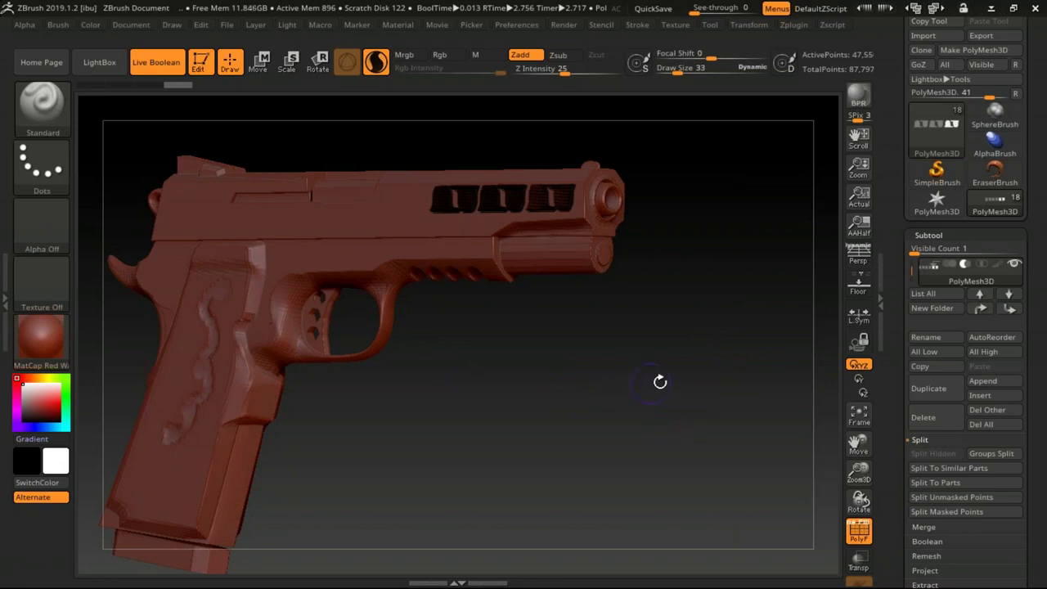
{"action": "left_click_drag", "start_coordinate": [914, 250], "coordinate": [944, 249]}
{"action": "mouse_move", "coordinate": [600, 376]}
{"action": "left_mouse_down"}
{"action": "mouse_move", "coordinate": [608, 394]}
{"action": "mouse_move", "coordinate": [701, 390]}
{"action": "mouse_move", "coordinate": [701, 374]}
{"action": "mouse_move", "coordinate": [678, 368]}
{"action": "left_mouse_up"}
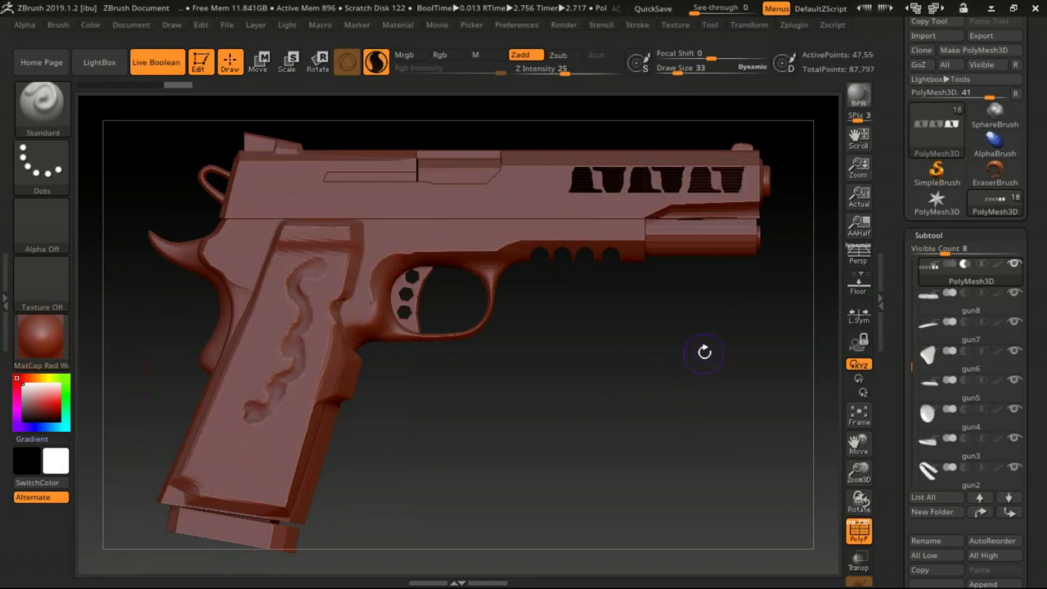
{"action": "mouse_move", "coordinate": [690, 372]}
{"action": "left_mouse_down"}
{"action": "mouse_move", "coordinate": [660, 359]}
{"action": "mouse_move", "coordinate": [643, 376]}
{"action": "left_mouse_up"}
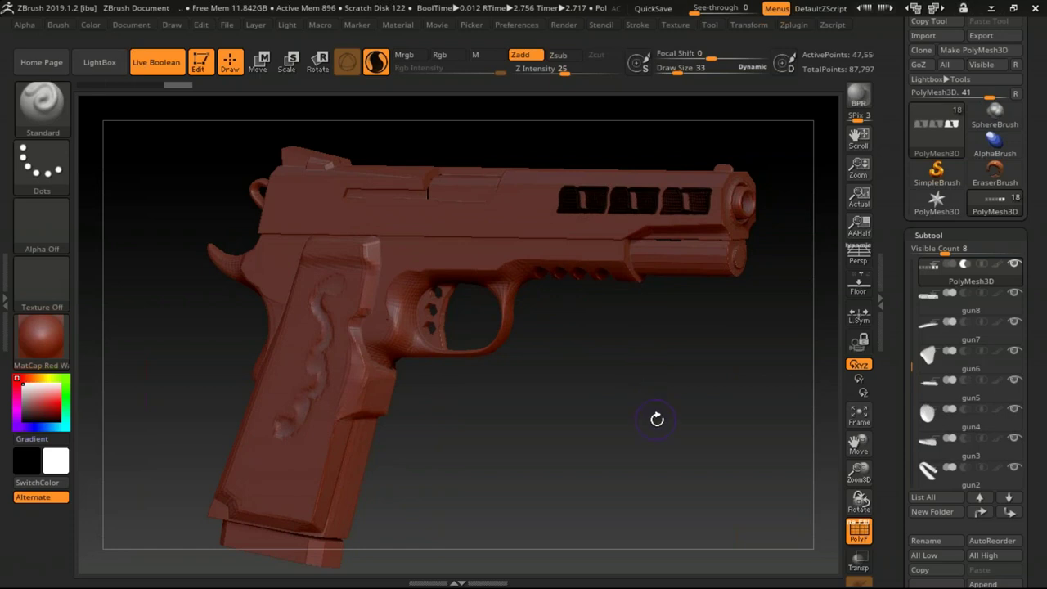
- Browse the Zplugin menu, expanding the SubTool Master and Scale Master plugin options
{"action": "left_click", "coordinate": [795, 26]}
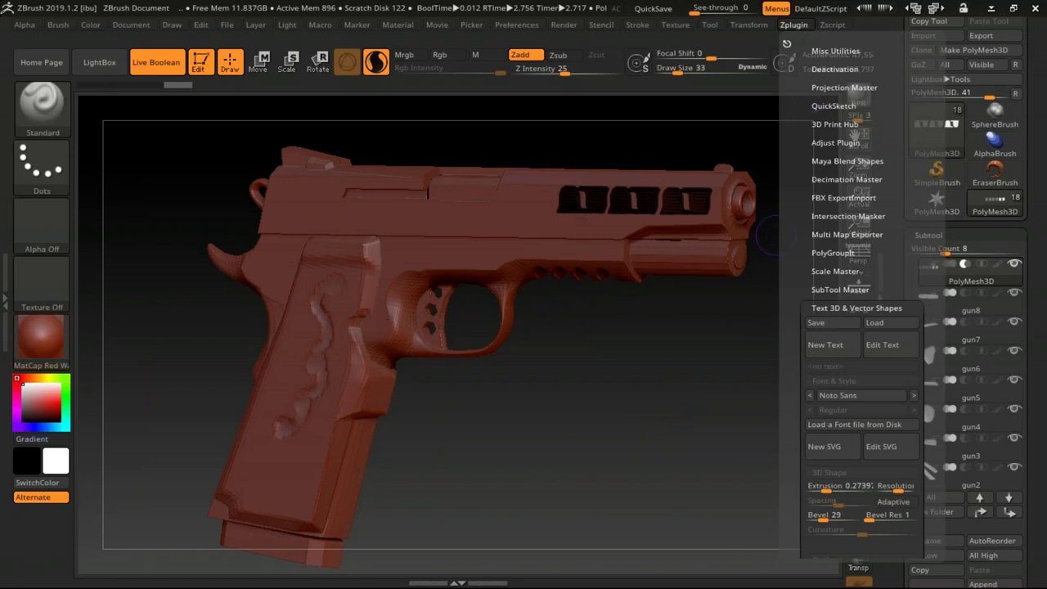
{"action": "left_click", "coordinate": [795, 25]}
{"action": "left_click", "coordinate": [833, 289]}
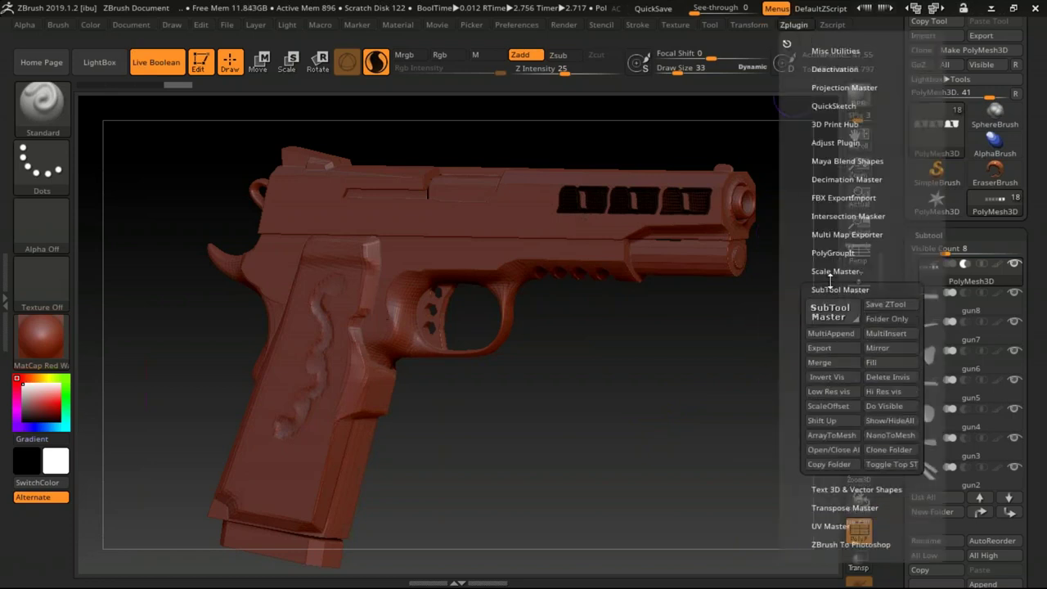
{"action": "left_click", "coordinate": [794, 26]}
{"action": "left_click", "coordinate": [828, 271]}
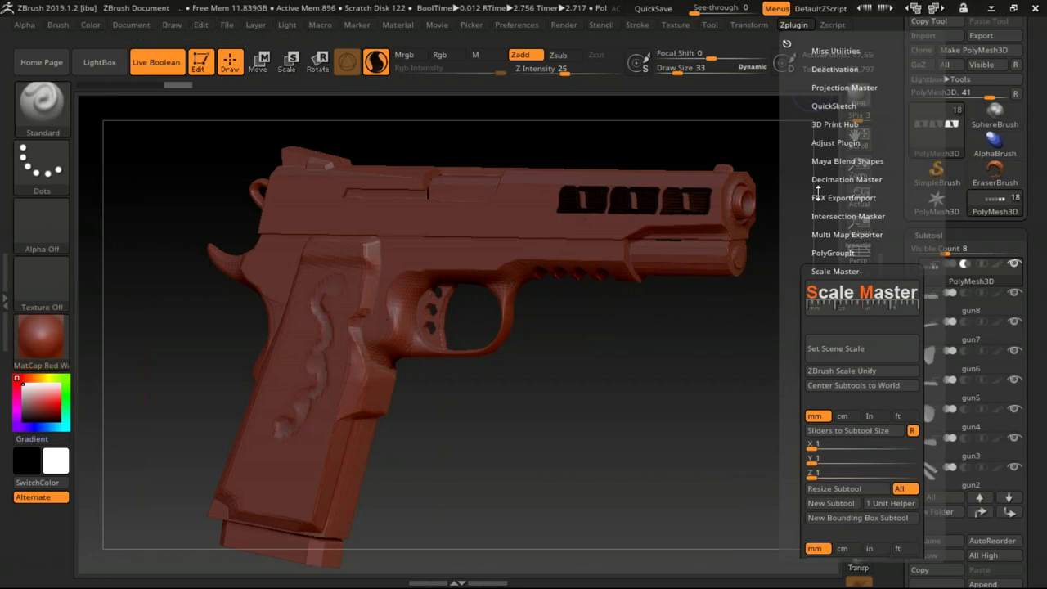
{"action": "left_click_drag", "start_coordinate": [791, 202], "coordinate": [792, 139]}
{"action": "scroll", "coordinate": [792, 139], "scroll_direction": "down", "scroll_amount": 5}
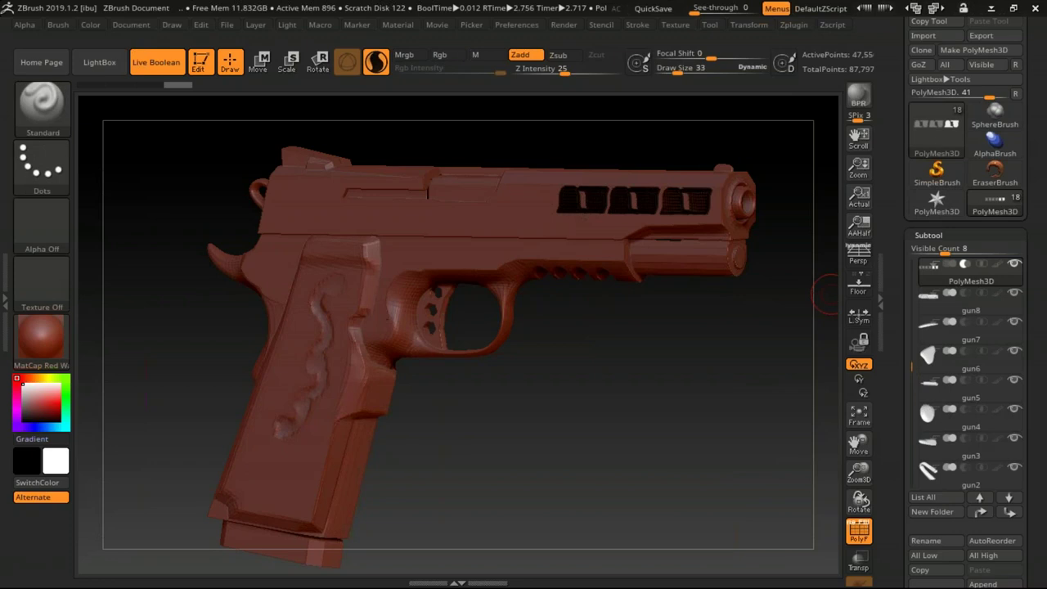
- Open the ZColor plugin window, move it up and left, and scroll its colour list
{"action": "left_click", "coordinate": [804, 28]}
{"action": "left_click", "coordinate": [834, 404]}
{"action": "left_click_drag", "start_coordinate": [346, 215], "coordinate": [307, 174]}
{"action": "scroll", "coordinate": [329, 246], "scroll_direction": "down", "scroll_amount": 1}
{"action": "scroll", "coordinate": [328, 246], "scroll_direction": "down", "scroll_amount": 2}
{"action": "scroll", "coordinate": [329, 245], "scroll_direction": "down", "scroll_amount": 2}
{"action": "scroll", "coordinate": [329, 245], "scroll_direction": "up", "scroll_amount": 5}
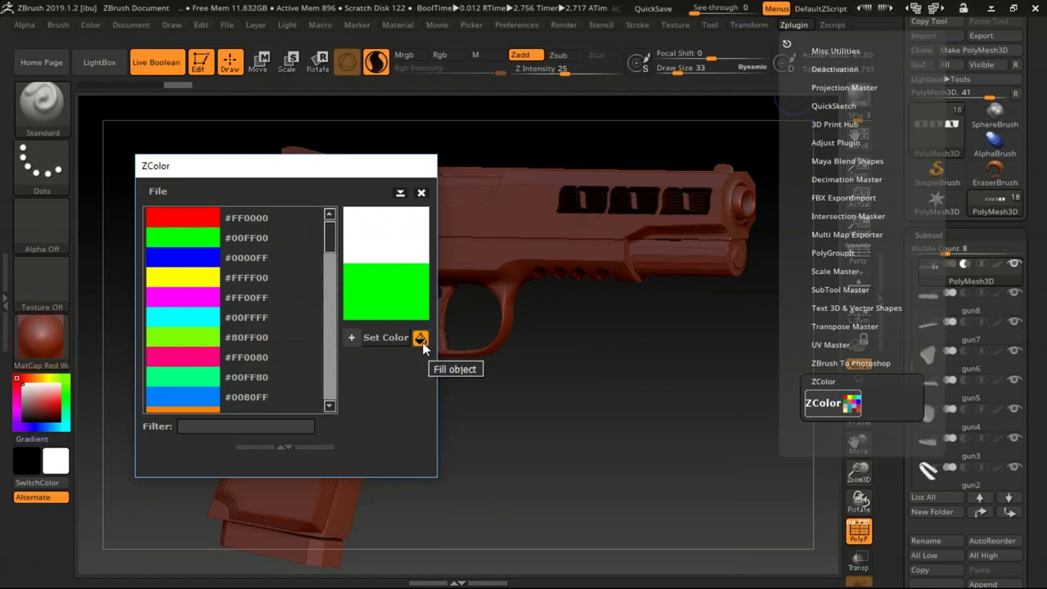
- Select the gun15 subtool and fill it with green #00FF00 using ZColor's Set Color
{"action": "left_click", "coordinate": [784, 23]}
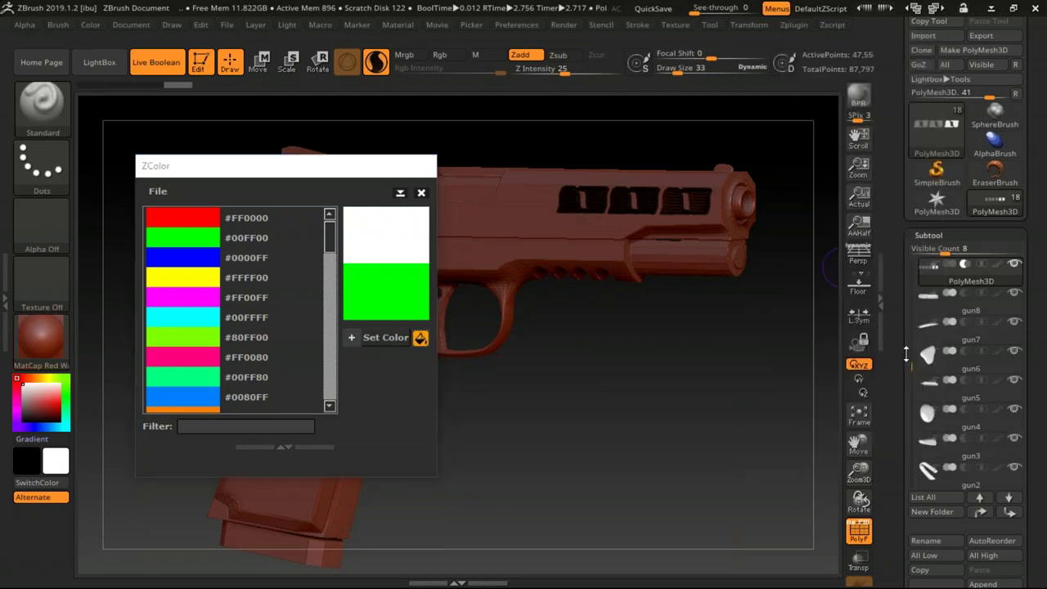
{"action": "scroll", "coordinate": [915, 354], "scroll_direction": "up", "scroll_amount": 1}
{"action": "scroll", "coordinate": [915, 353], "scroll_direction": "up", "scroll_amount": 1}
{"action": "scroll", "coordinate": [915, 343], "scroll_direction": "up", "scroll_amount": 1}
{"action": "scroll", "coordinate": [915, 327], "scroll_direction": "up", "scroll_amount": 1}
{"action": "scroll", "coordinate": [924, 303], "scroll_direction": "up", "scroll_amount": 2}
{"action": "scroll", "coordinate": [928, 286], "scroll_direction": "up", "scroll_amount": 1}
{"action": "left_click", "coordinate": [931, 279]}
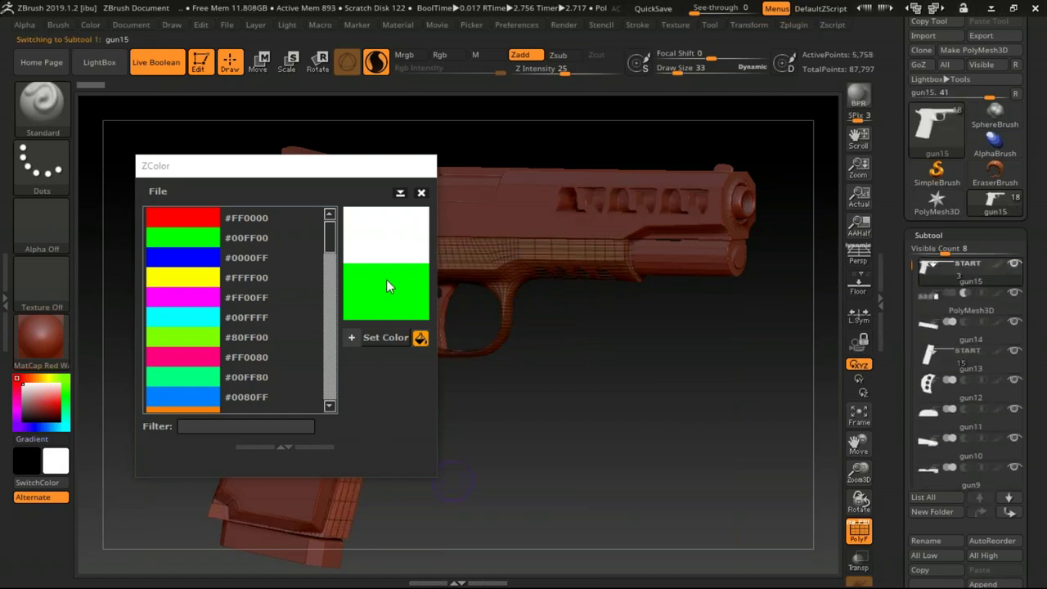
{"action": "left_click", "coordinate": [388, 335]}
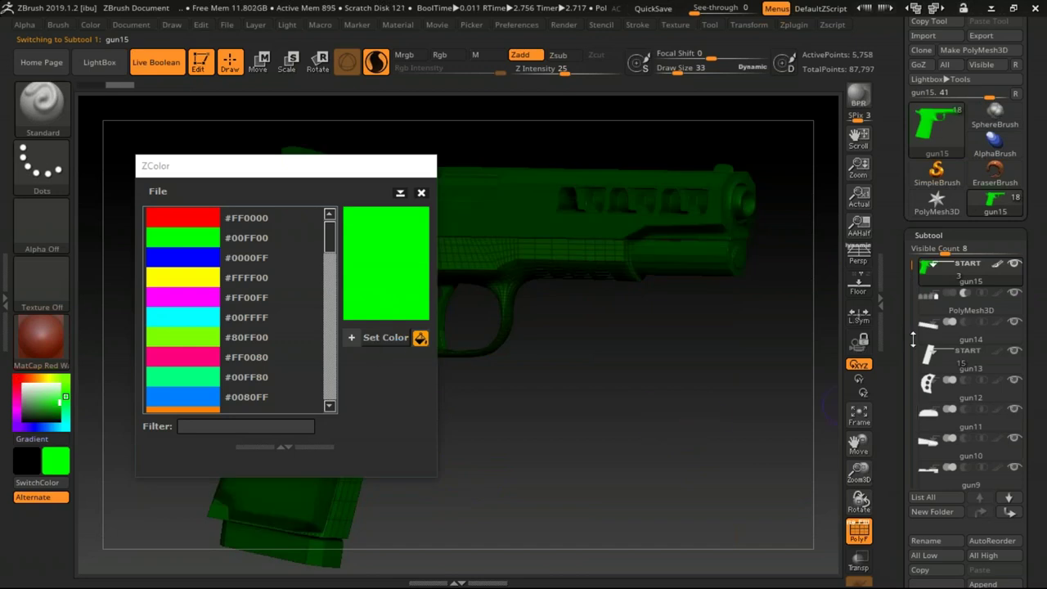
- Switch to the subtool named gun and move the ZColor window off the model
{"action": "left_click_drag", "start_coordinate": [907, 332], "coordinate": [907, 352]}
{"action": "scroll", "coordinate": [908, 352], "scroll_direction": "down", "scroll_amount": 2}
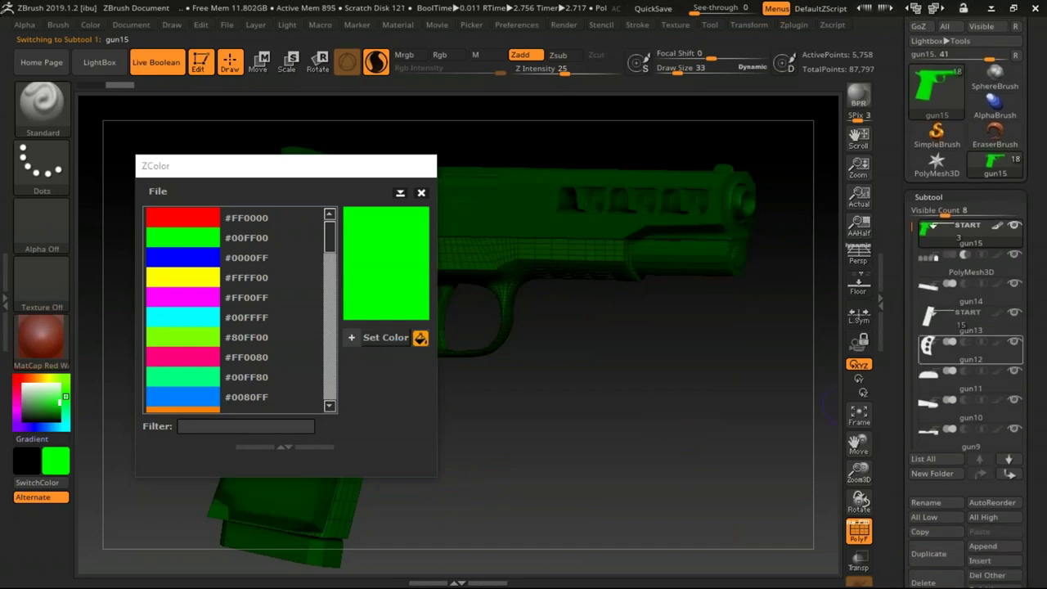
{"action": "scroll", "coordinate": [909, 352], "scroll_direction": "down", "scroll_amount": 5}
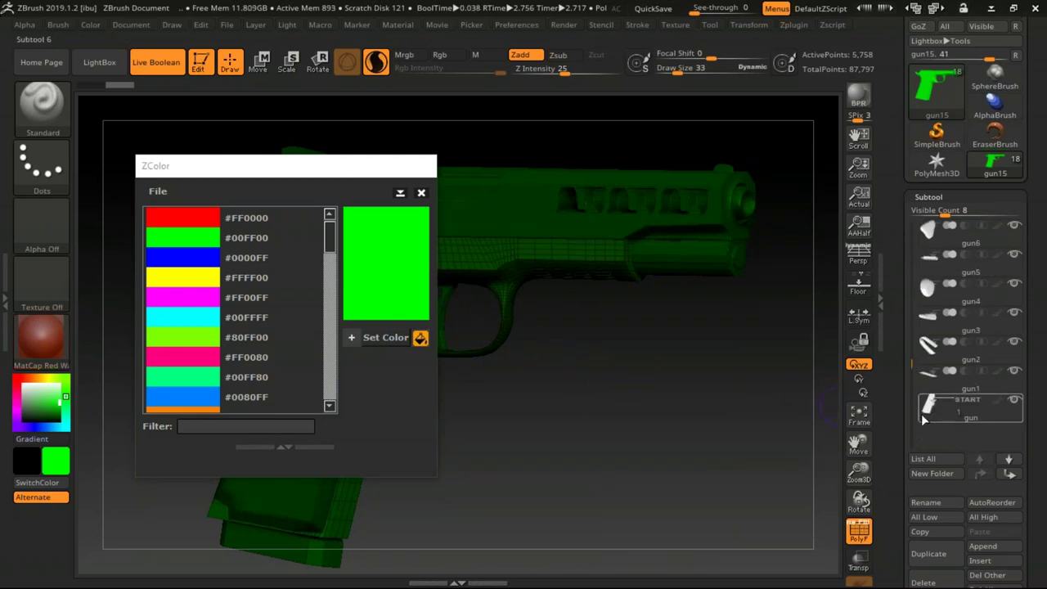
{"action": "left_click", "coordinate": [973, 404]}
{"action": "left_click_drag", "start_coordinate": [360, 178], "coordinate": [859, 198]}
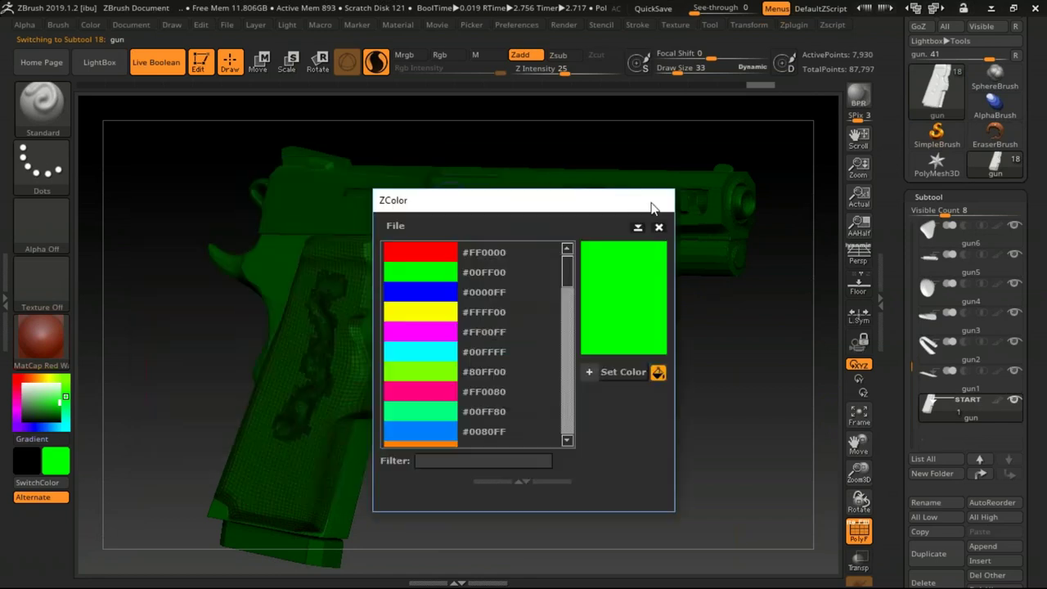
- Fill the gun subtool with red #FF0000 and reposition the ZColor window
{"action": "left_click", "coordinate": [679, 240]}
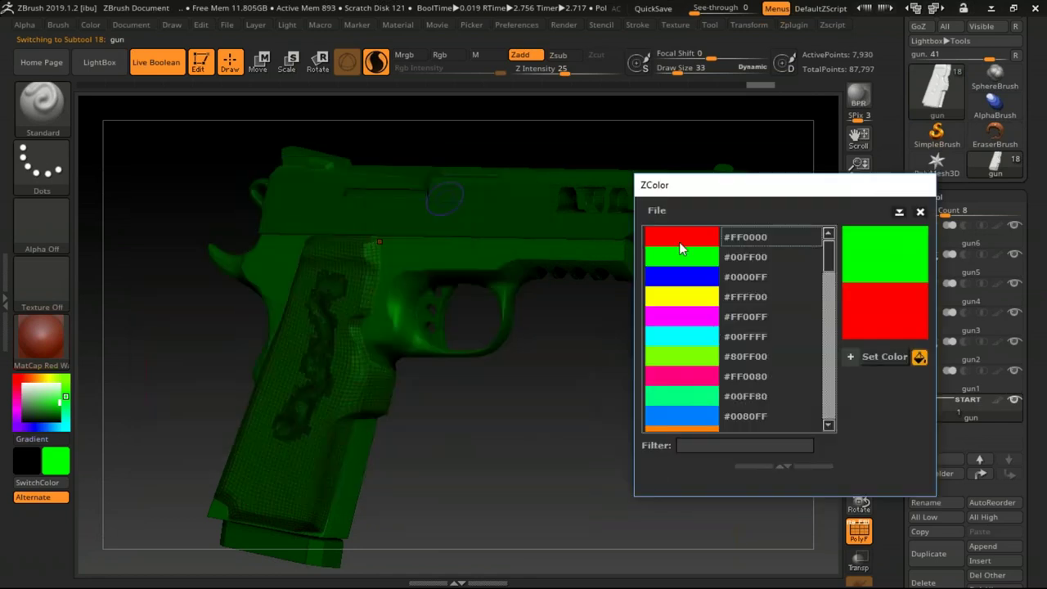
{"action": "left_click", "coordinate": [879, 357]}
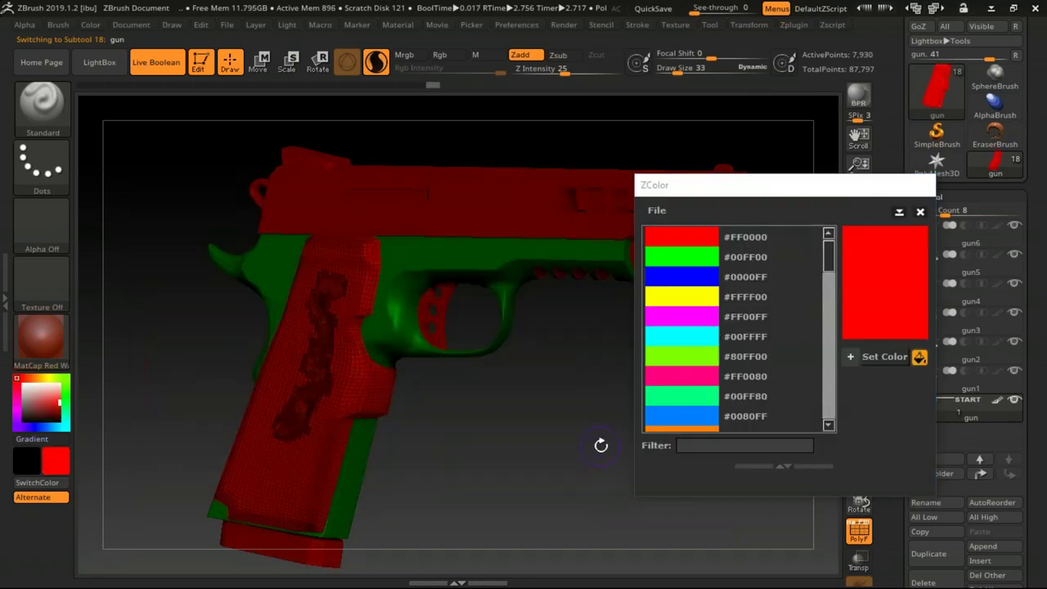
{"action": "left_click_drag", "start_coordinate": [850, 196], "coordinate": [699, 279]}
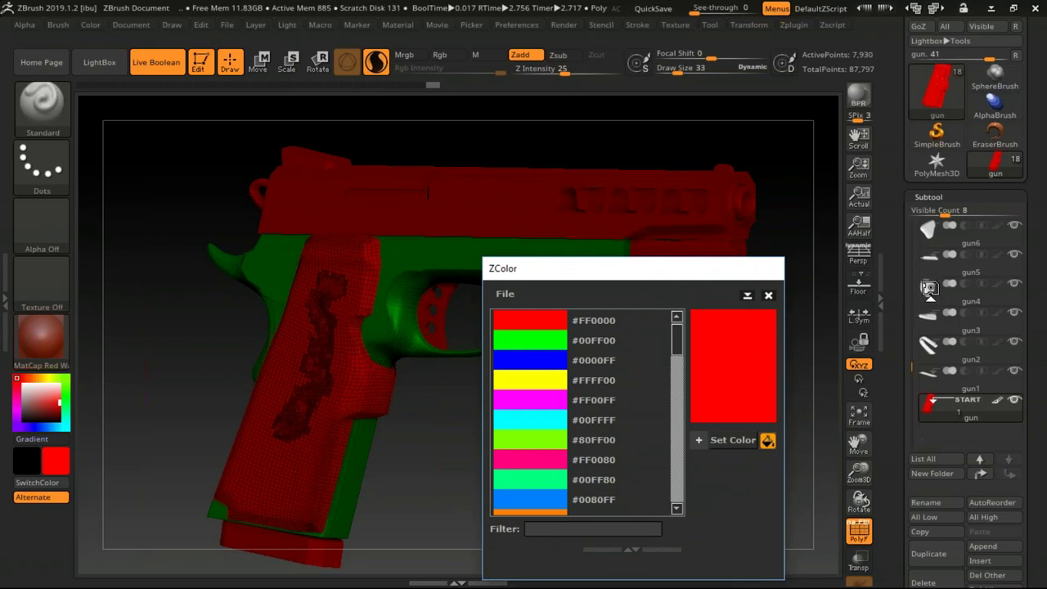
{"action": "left_click_drag", "start_coordinate": [912, 329], "coordinate": [909, 260]}
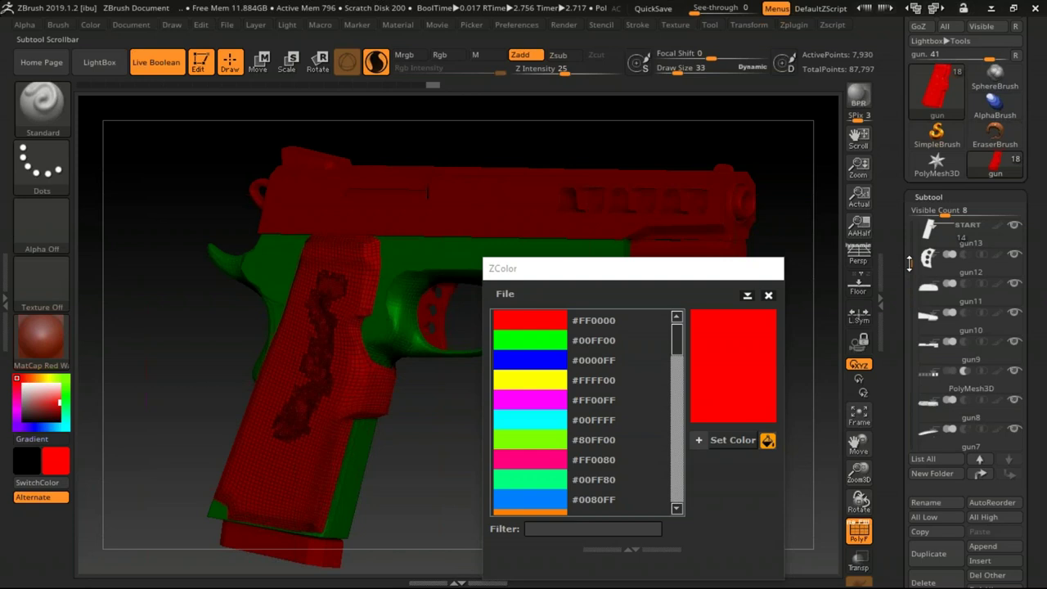
- Refill the gun subtool with yellow #FFFF00, close ZColor, and orbit to inspect the colours
{"action": "left_click", "coordinate": [522, 383]}
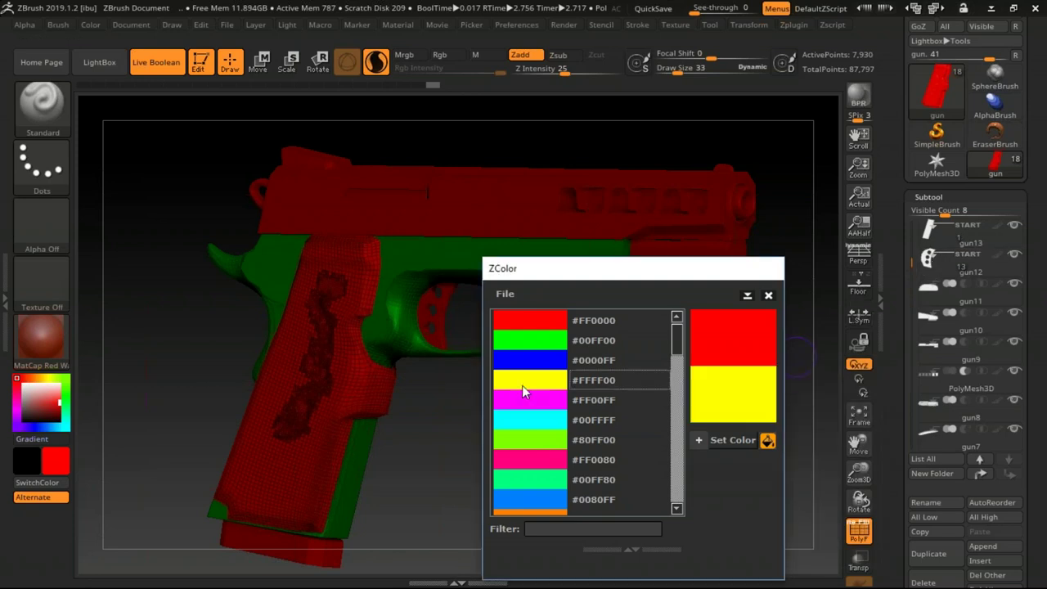
{"action": "left_click", "coordinate": [731, 440]}
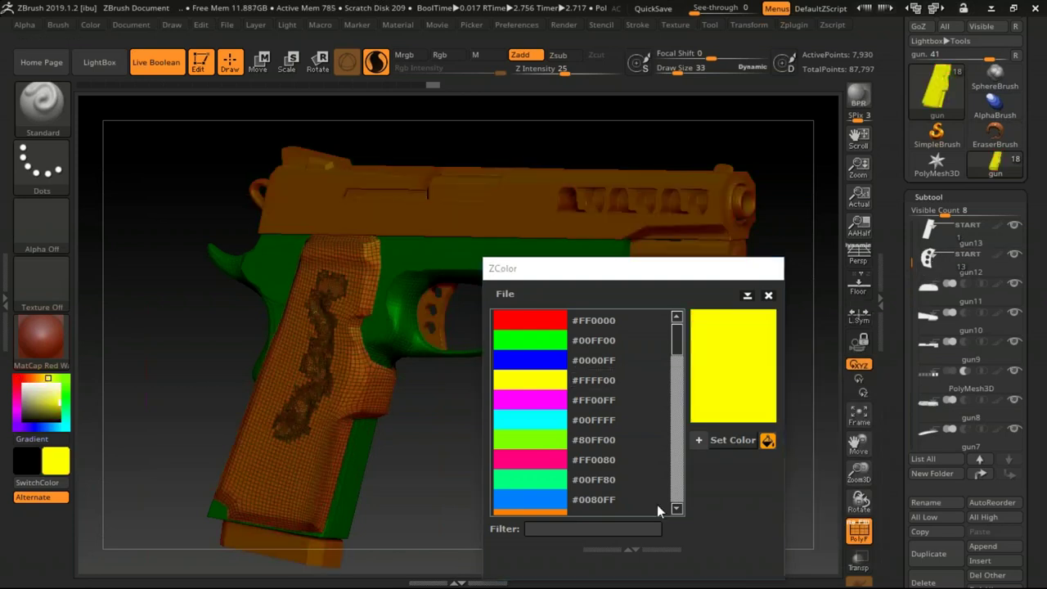
{"action": "left_click", "coordinate": [767, 295]}
{"action": "left_click_drag", "start_coordinate": [662, 378], "coordinate": [684, 446]}
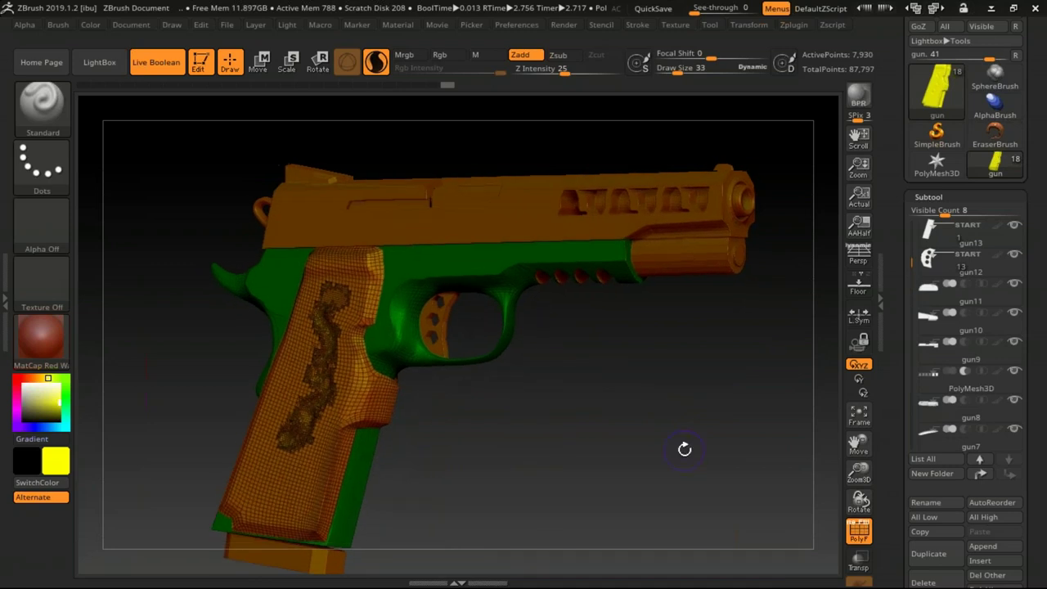
- Zoom on the slide and trigger guard, render a BPR preview, check BPR RenderPass, then exit the render
{"action": "mouse_move", "coordinate": [679, 398]}
{"action": "left_mouse_down"}
{"action": "mouse_move", "coordinate": [661, 362]}
{"action": "mouse_move", "coordinate": [663, 459]}
{"action": "mouse_move", "coordinate": [678, 428]}
{"action": "left_mouse_up"}
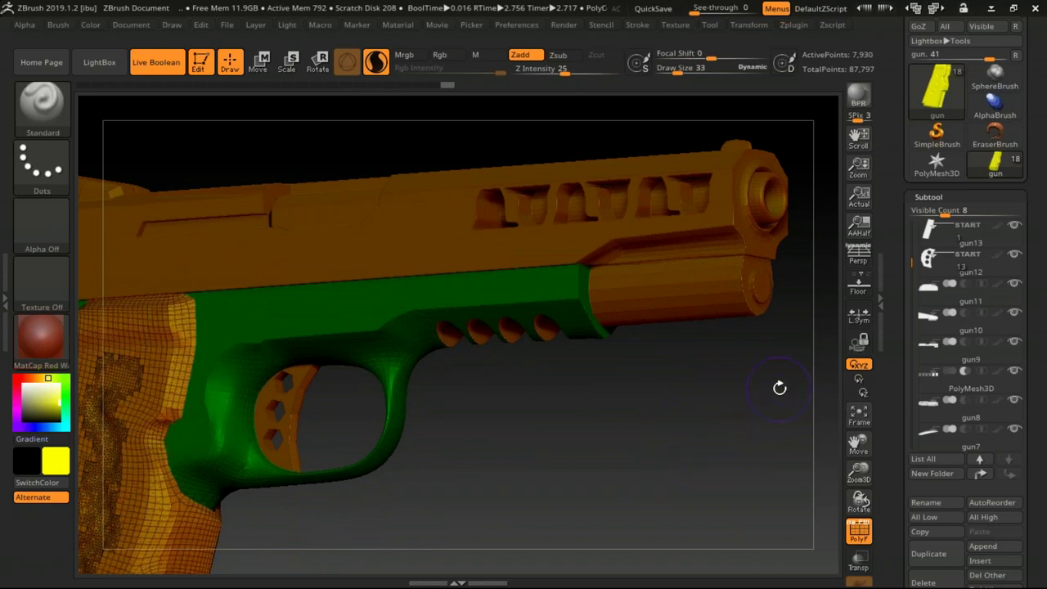
{"action": "left_click", "coordinate": [858, 98]}
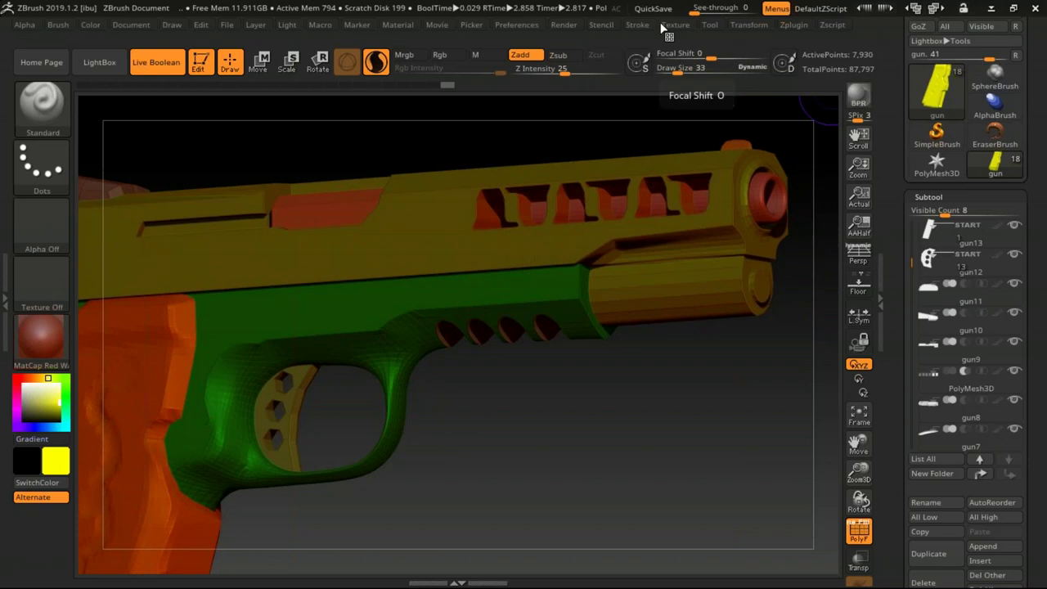
{"action": "left_click", "coordinate": [566, 25]}
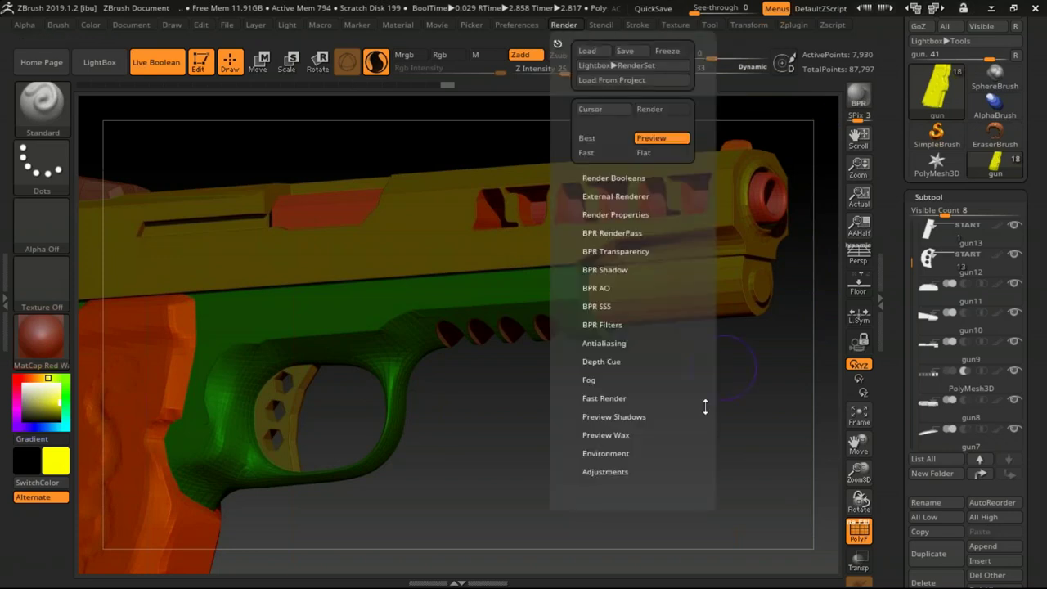
{"action": "left_click", "coordinate": [643, 233]}
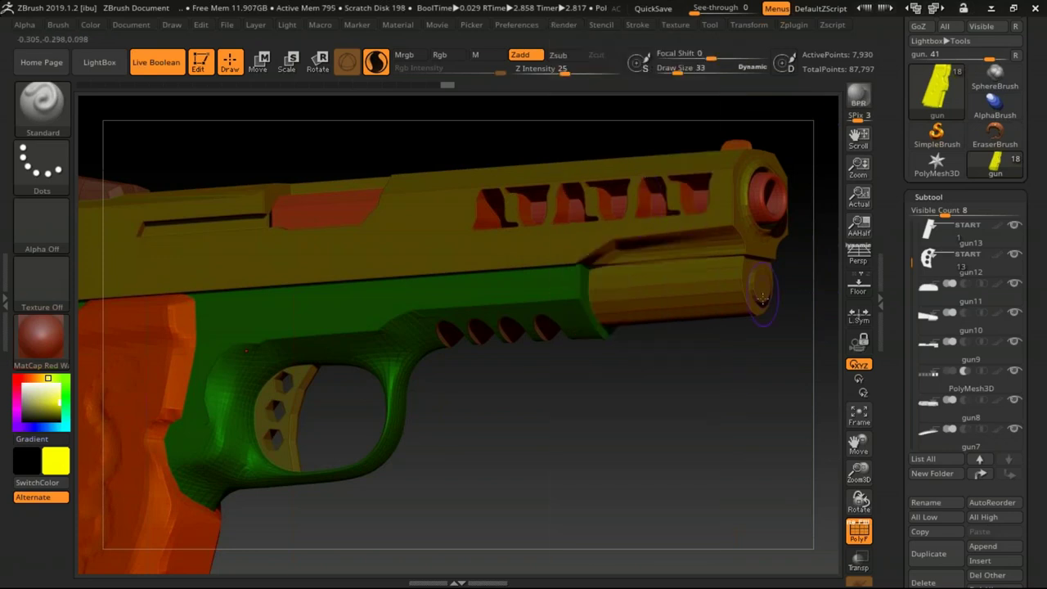
{"action": "left_click", "coordinate": [564, 25]}
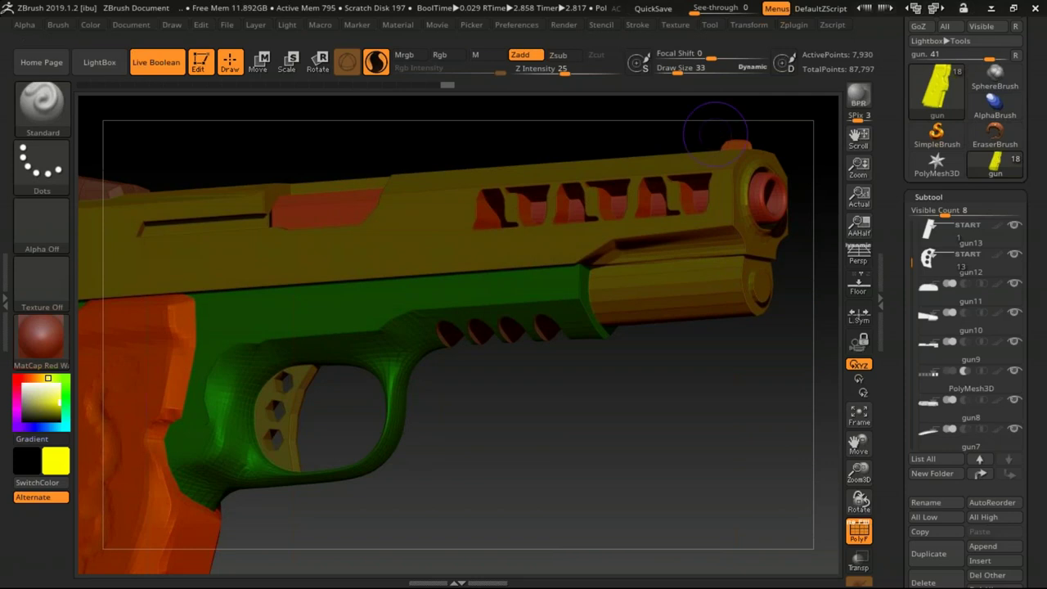
{"action": "key", "text": "shift+r"}
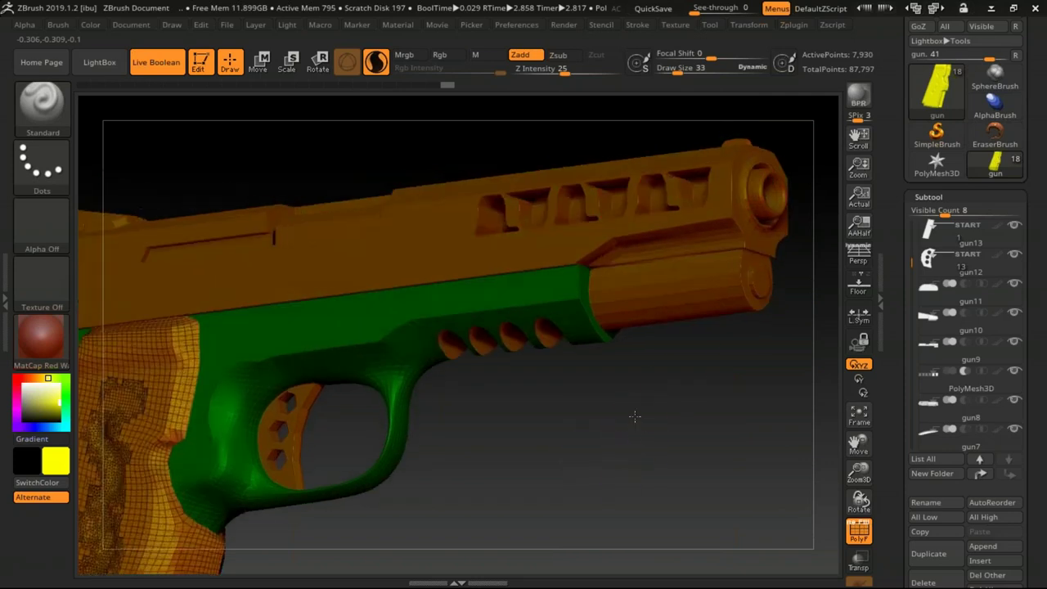
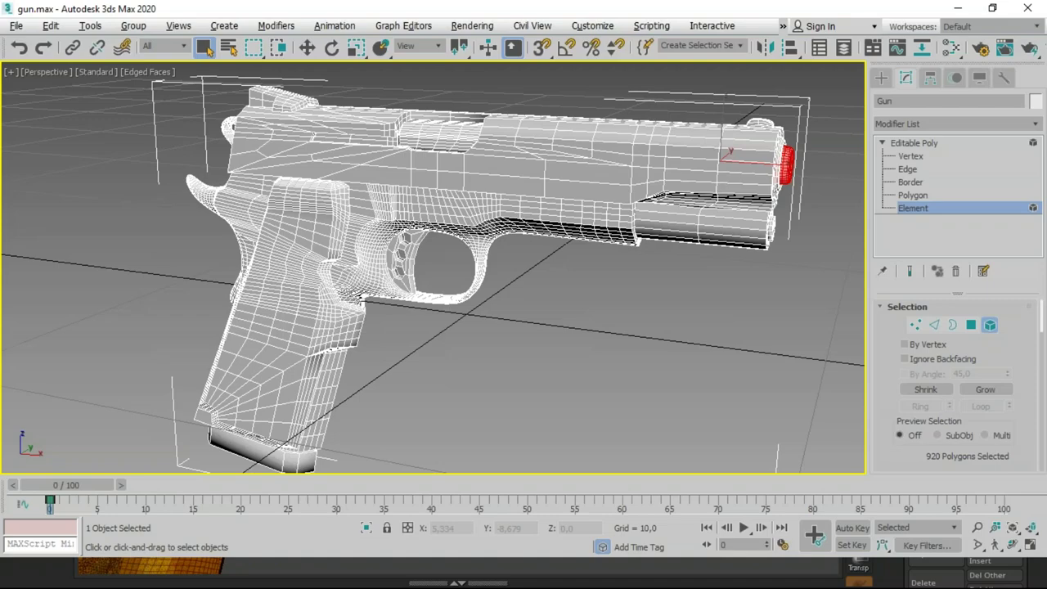
- Switch from 3ds Max to the ZBrush_new (1).pptx deck showing slide 5
{"action": "left_click", "coordinate": [572, 577]}
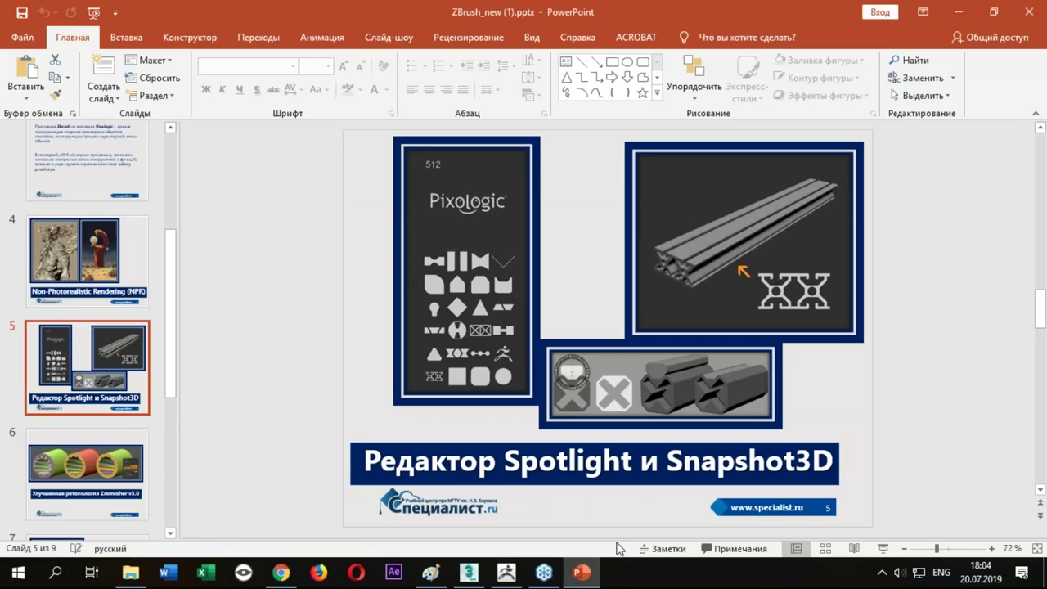
- Show slide 4, 'Non-Photorealistic Rendering (NPR)', in the PowerPoint deck
{"action": "left_click", "coordinate": [129, 243]}
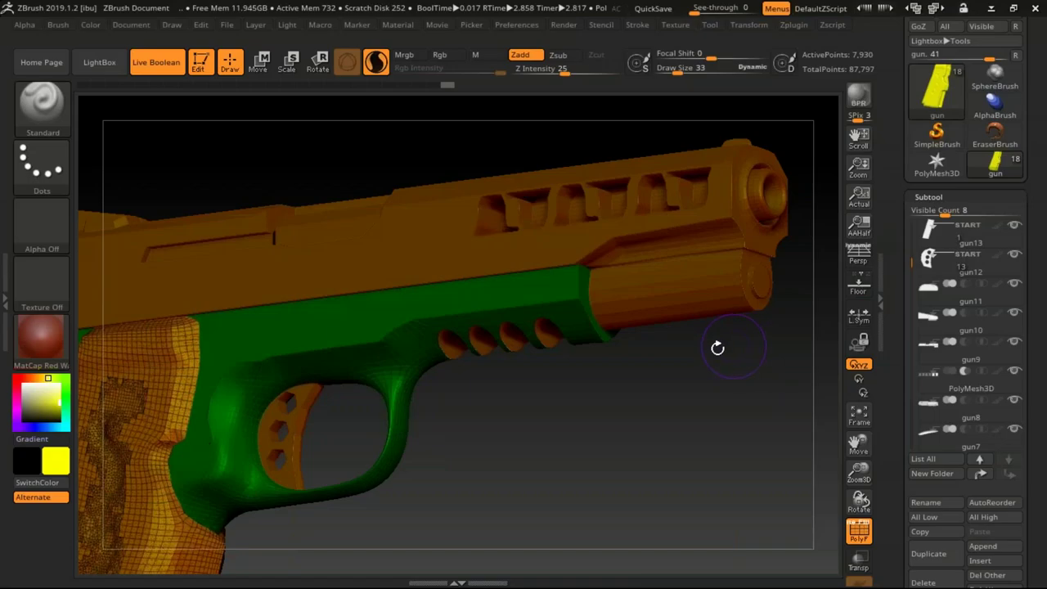
- Rotate and zoom out to a full side view of the gun, then open LightBox's RenderSet presets
{"action": "mouse_move", "coordinate": [626, 414]}
{"action": "left_mouse_down", "text": "shift"}
{"action": "mouse_move", "coordinate": [654, 351]}
{"action": "mouse_move", "coordinate": [673, 364]}
{"action": "mouse_move", "coordinate": [643, 334]}
{"action": "mouse_move", "coordinate": [666, 374]}
{"action": "left_mouse_up", "text": "shift"}
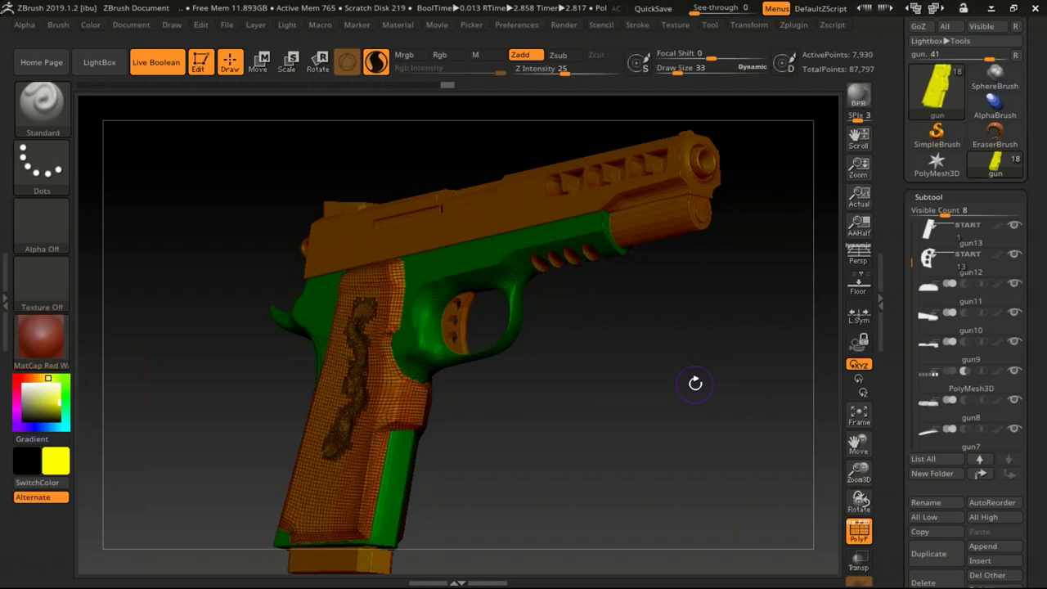
{"action": "left_click_drag", "start_coordinate": [858, 474], "coordinate": [861, 460]}
{"action": "left_click_drag", "start_coordinate": [636, 365], "coordinate": [603, 355]}
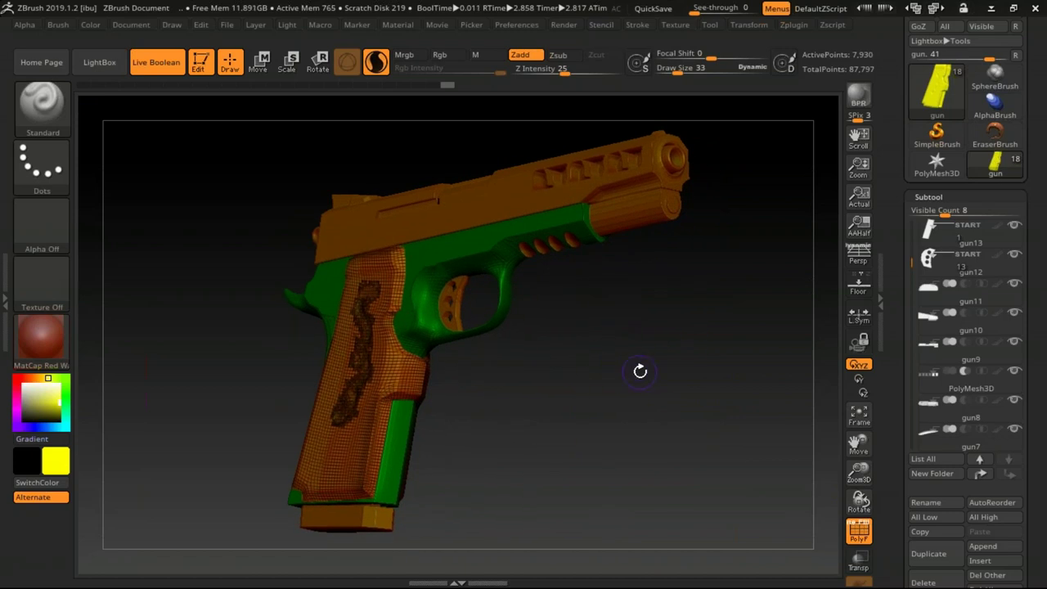
{"action": "key", "text": "comma"}
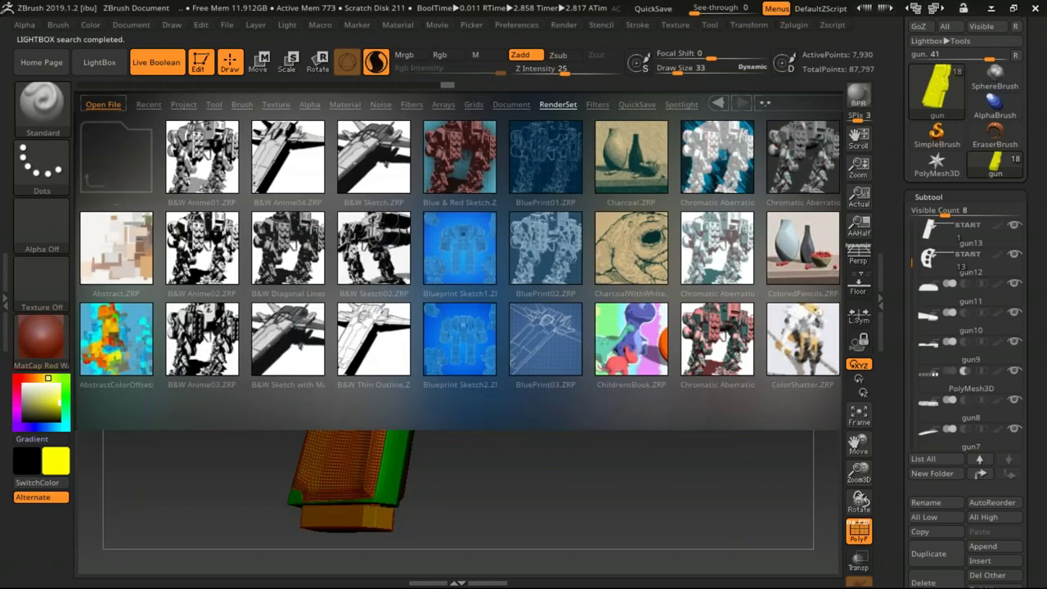
- Apply the Comic Color Tones1.ZRP render preset from LightBox, then close LightBox
{"action": "left_click", "coordinate": [597, 104]}
{"action": "left_click", "coordinate": [558, 104]}
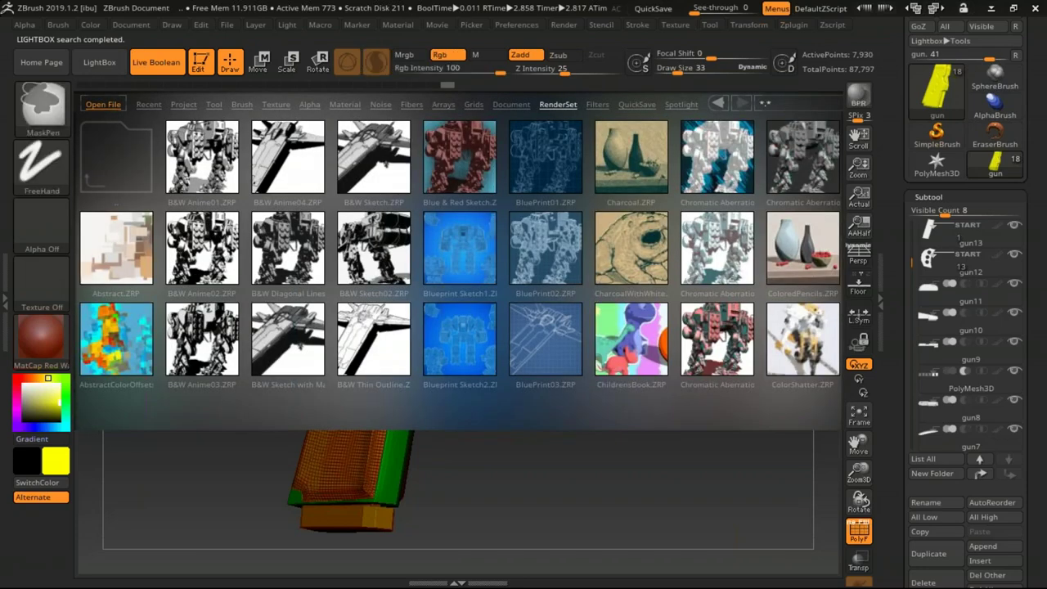
{"action": "scroll", "coordinate": [572, 219], "scroll_direction": "down", "scroll_amount": 5}
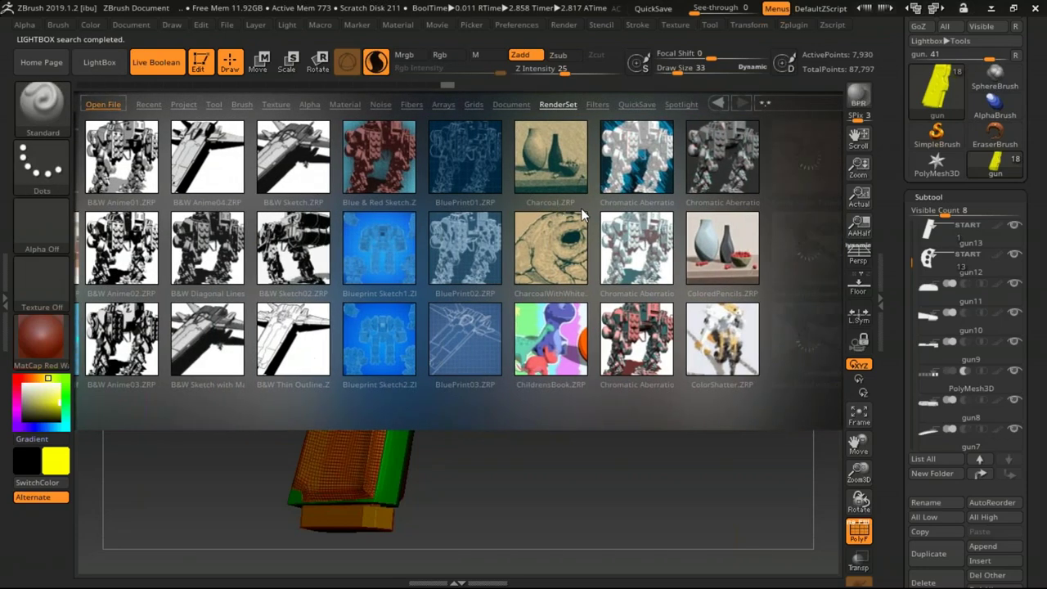
{"action": "scroll", "coordinate": [523, 225], "scroll_direction": "down", "scroll_amount": 3}
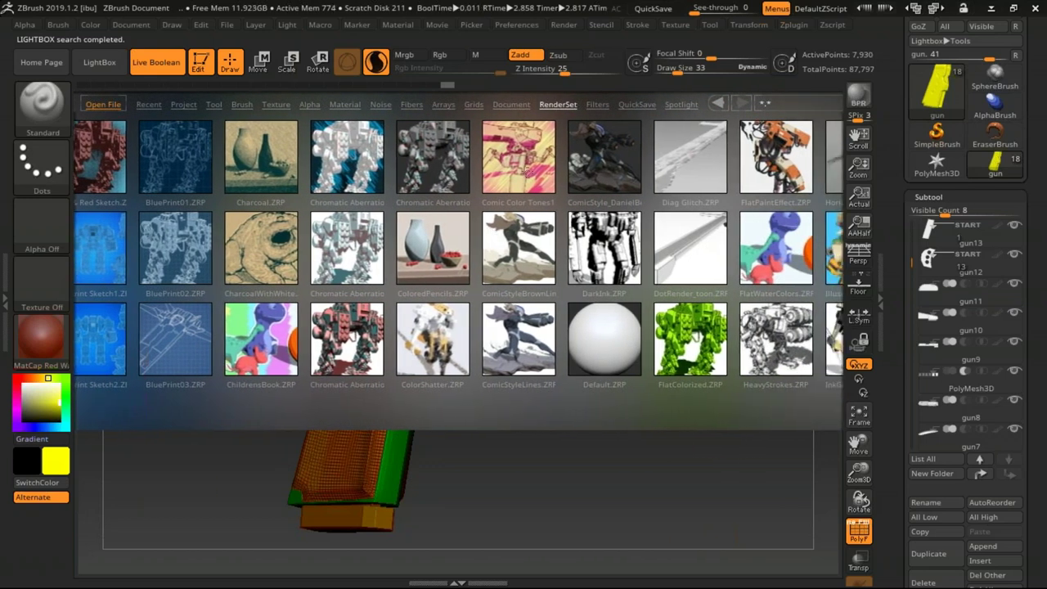
{"action": "double_click", "coordinate": [530, 165]}
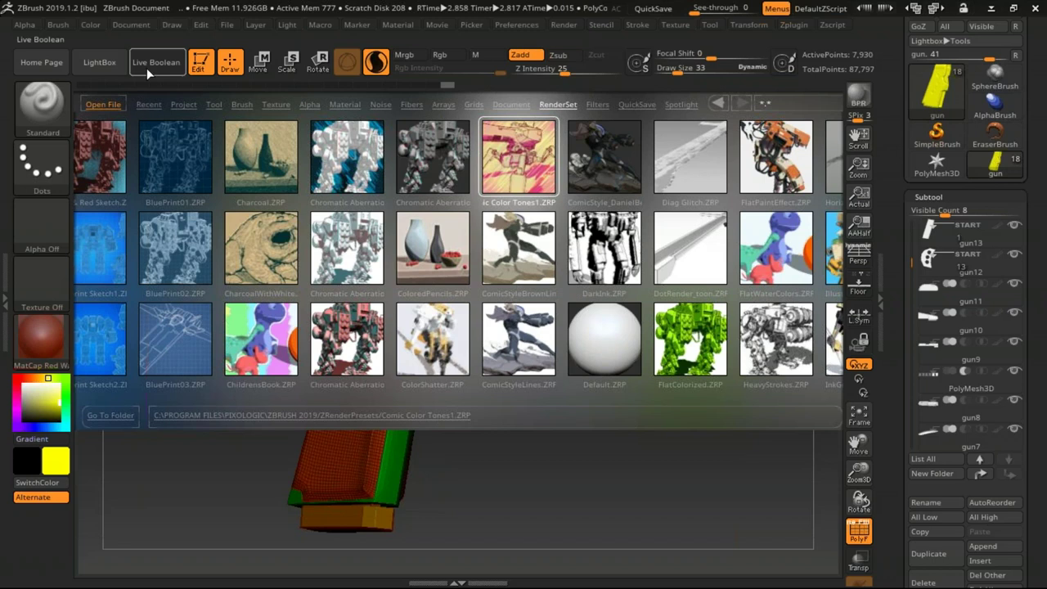
{"action": "left_click", "coordinate": [99, 63]}
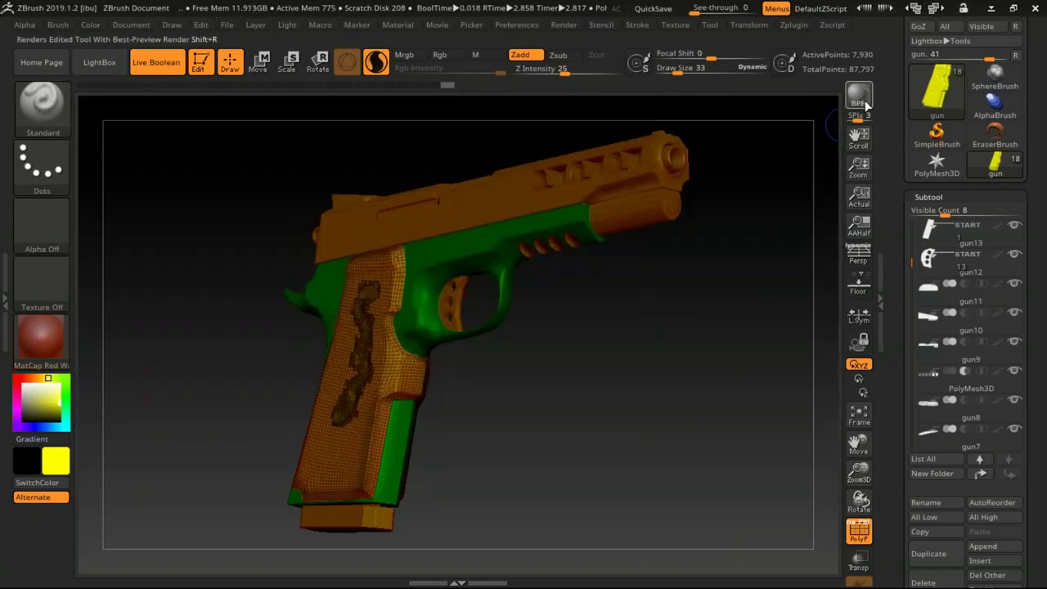
- BPR-render the comic-style gun from two angles, then open the left side tray
{"action": "left_click", "coordinate": [858, 96]}
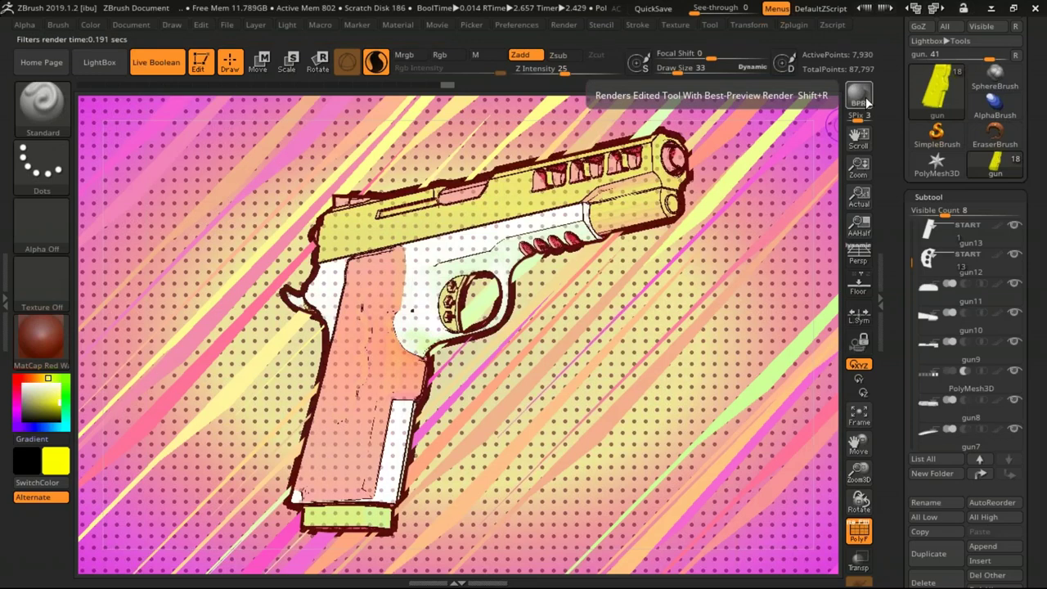
{"action": "mouse_move", "coordinate": [756, 327]}
{"action": "left_mouse_down"}
{"action": "mouse_move", "coordinate": [742, 357]}
{"action": "mouse_move", "coordinate": [768, 413]}
{"action": "mouse_move", "coordinate": [812, 197]}
{"action": "left_mouse_up"}
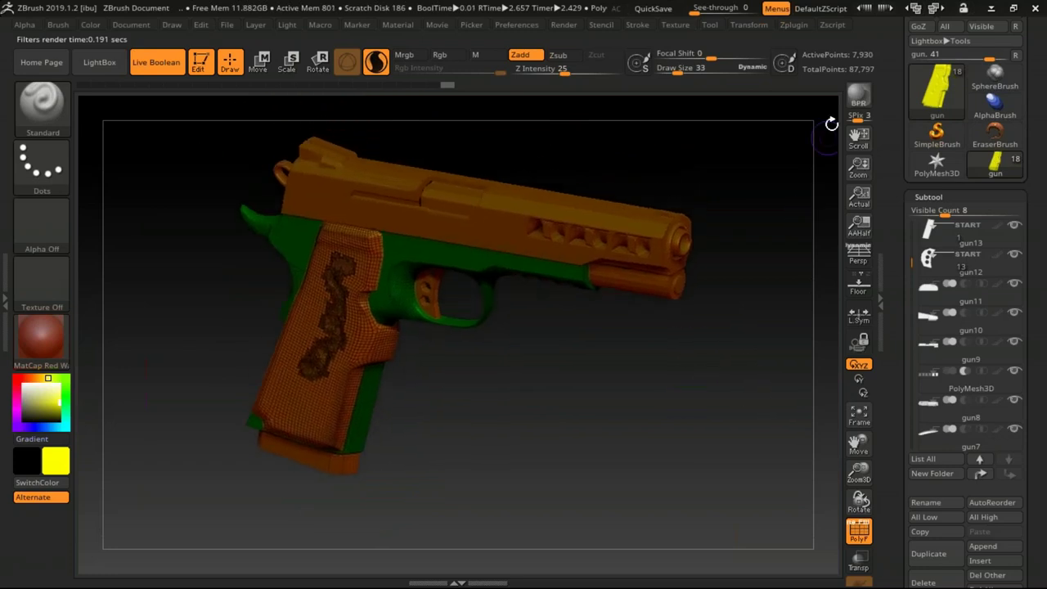
{"action": "left_click", "coordinate": [858, 97]}
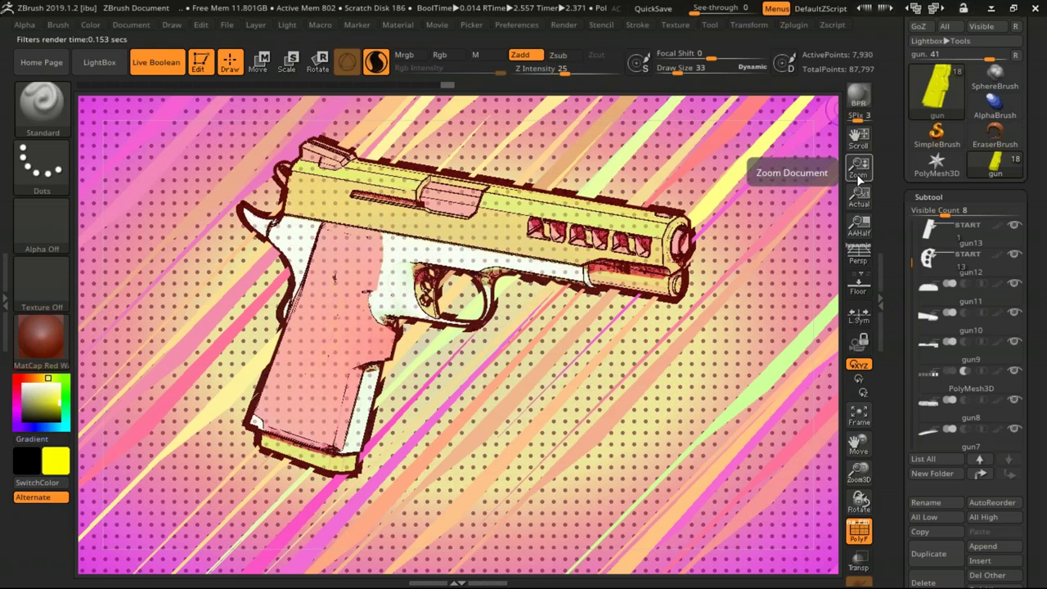
{"action": "left_click", "coordinate": [5, 301]}
{"action": "double_click", "coordinate": [6, 301]}
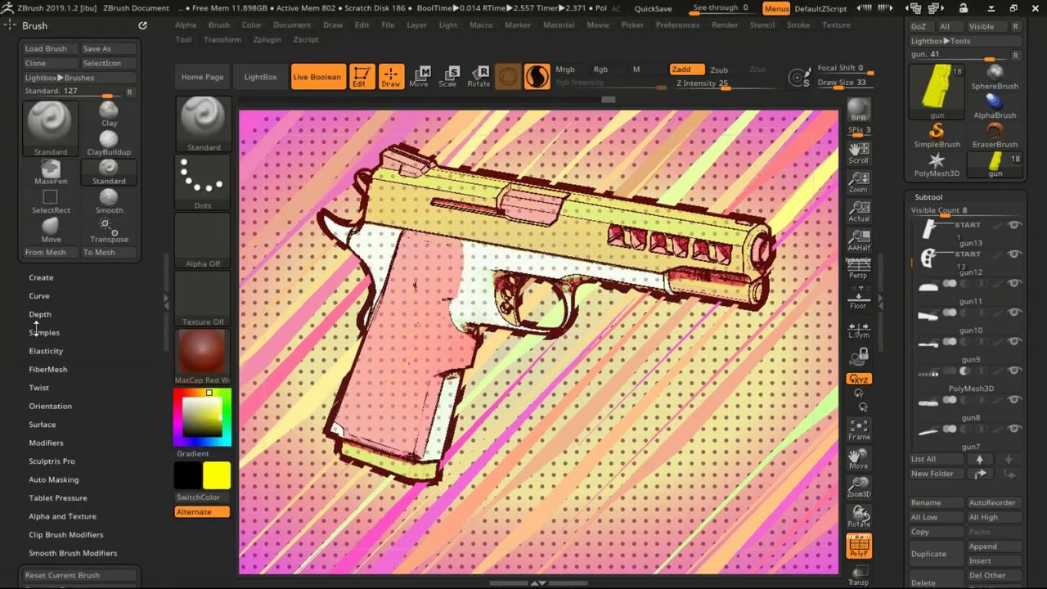
- Dock the Render palette in the left tray and open the Filter Type list for the Flat Shading filter
{"action": "left_click", "coordinate": [142, 23]}
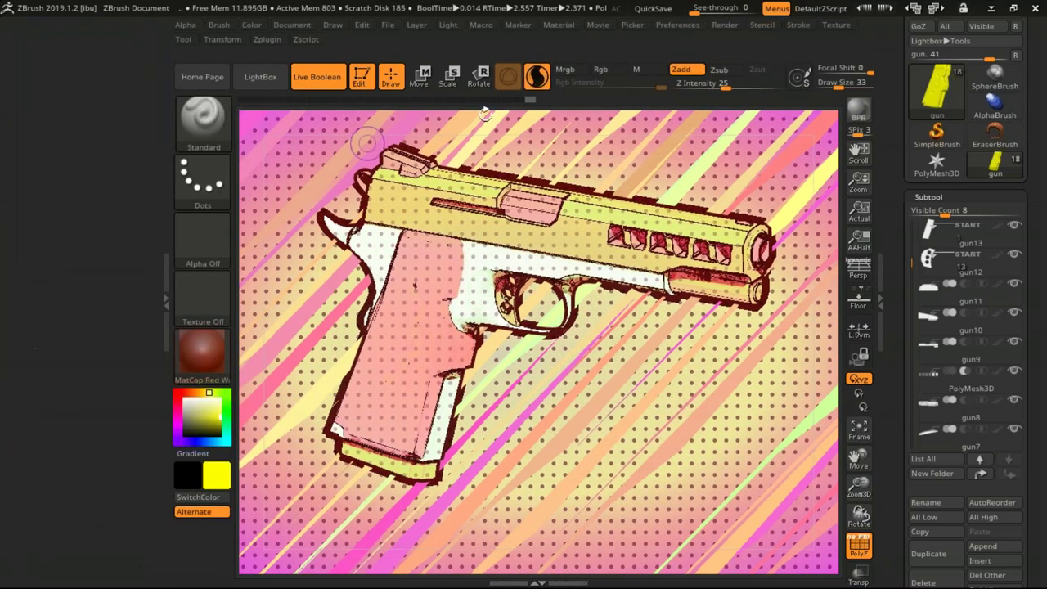
{"action": "left_click", "coordinate": [724, 24]}
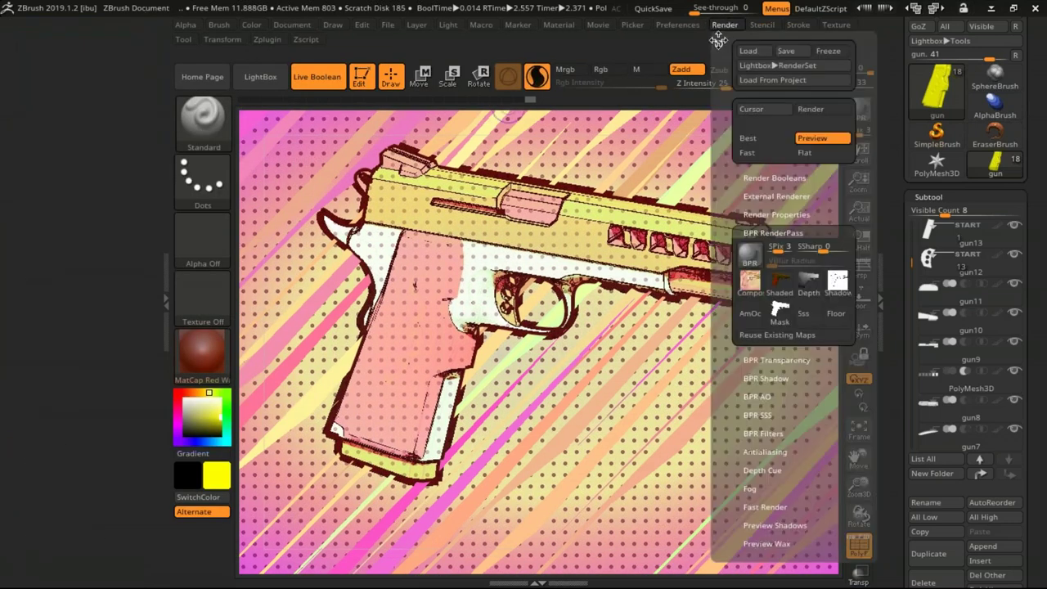
{"action": "left_click", "coordinate": [718, 41]}
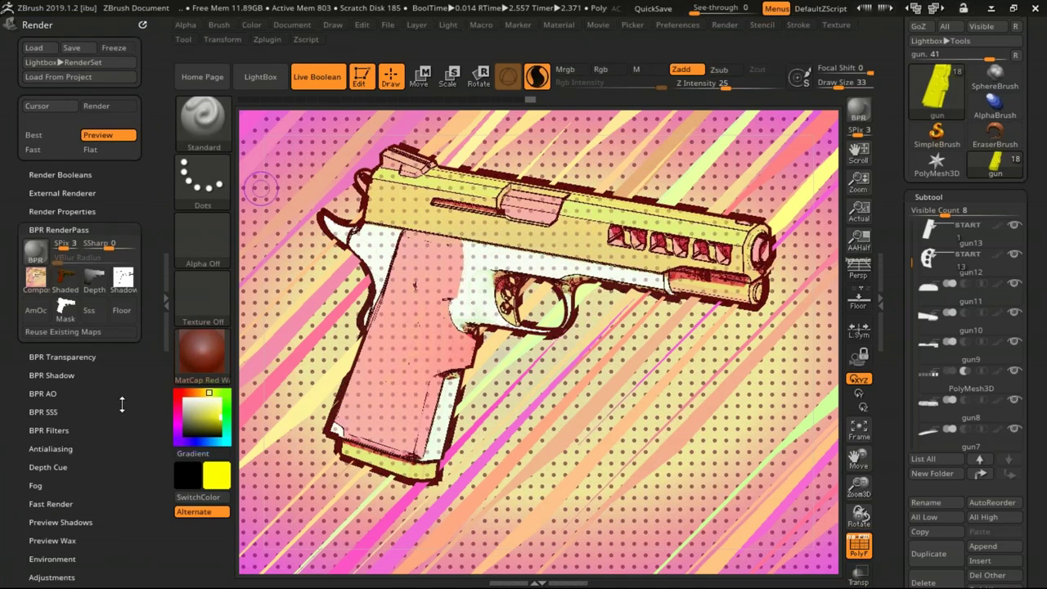
{"action": "left_click_drag", "start_coordinate": [124, 413], "coordinate": [124, 363]}
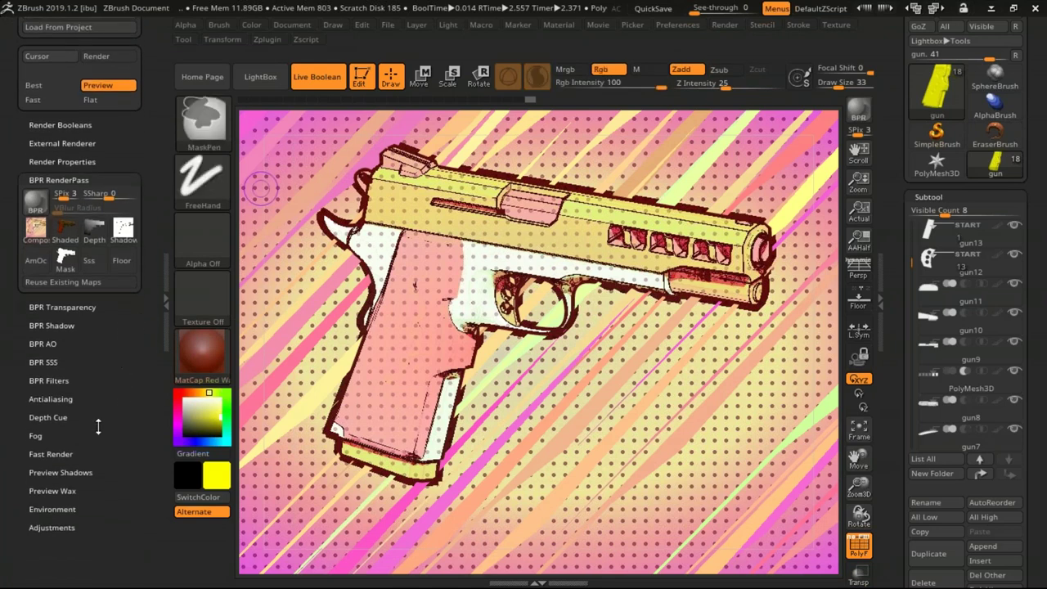
{"action": "left_click", "coordinate": [64, 381]}
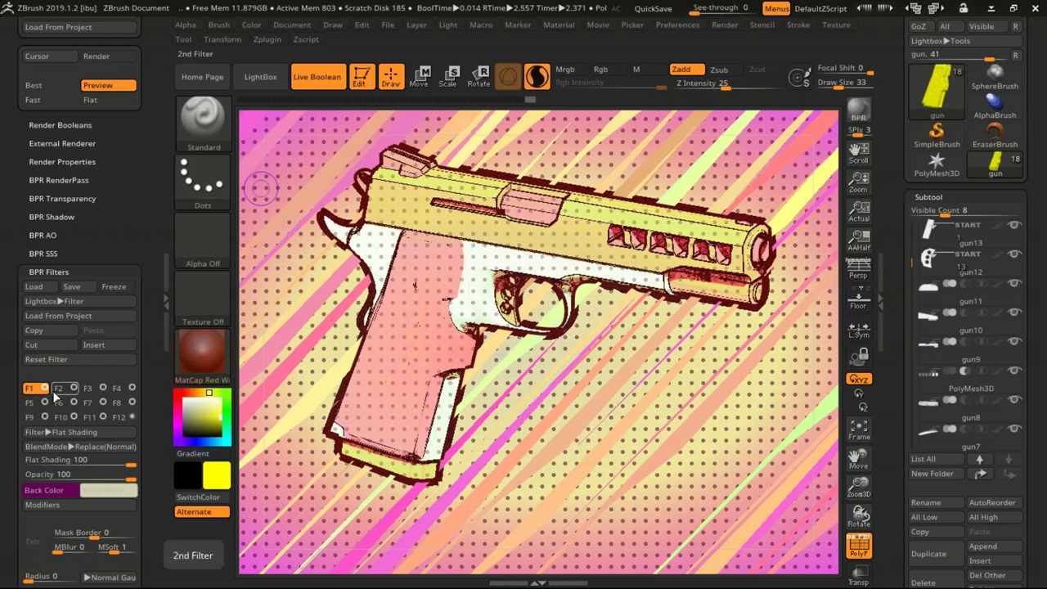
{"action": "left_click", "coordinate": [65, 433]}
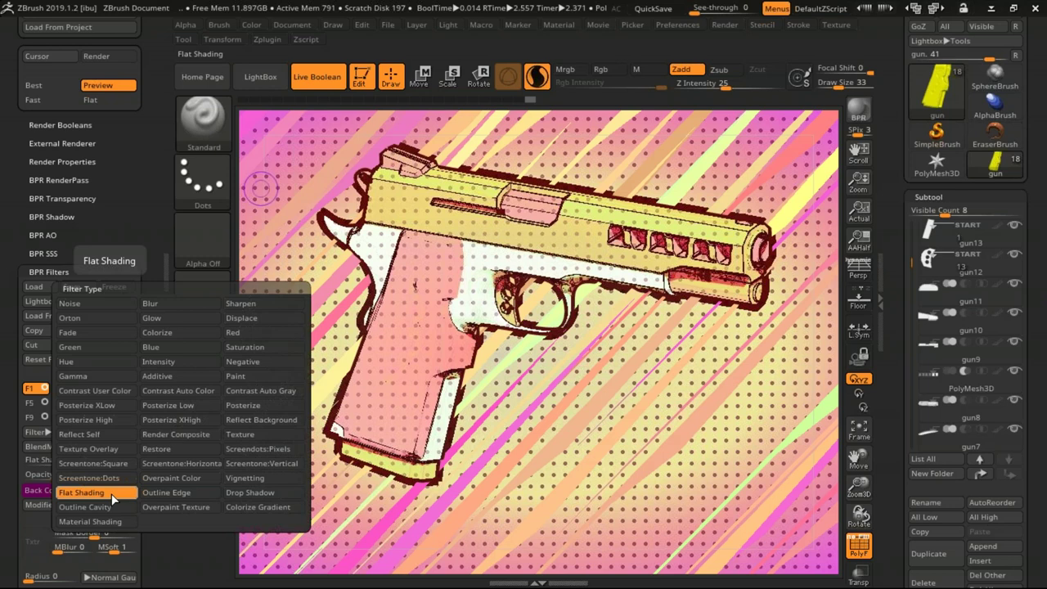
- Set BPR filter F1 to Blur, then review F2 Outline Cavity and F3 Outline Edge
{"action": "left_click", "coordinate": [159, 300]}
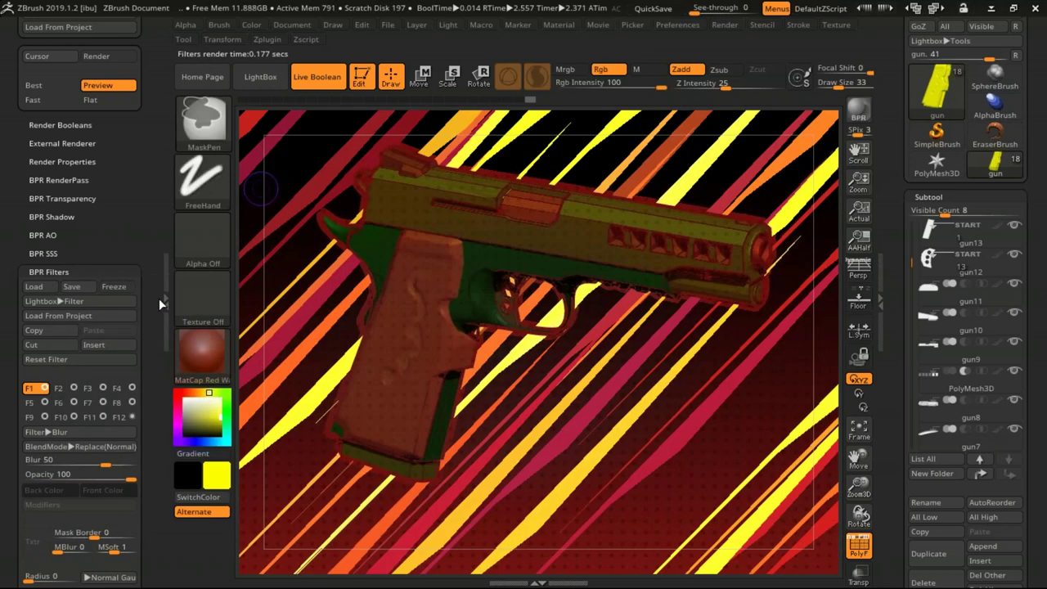
{"action": "left_click", "coordinate": [58, 388]}
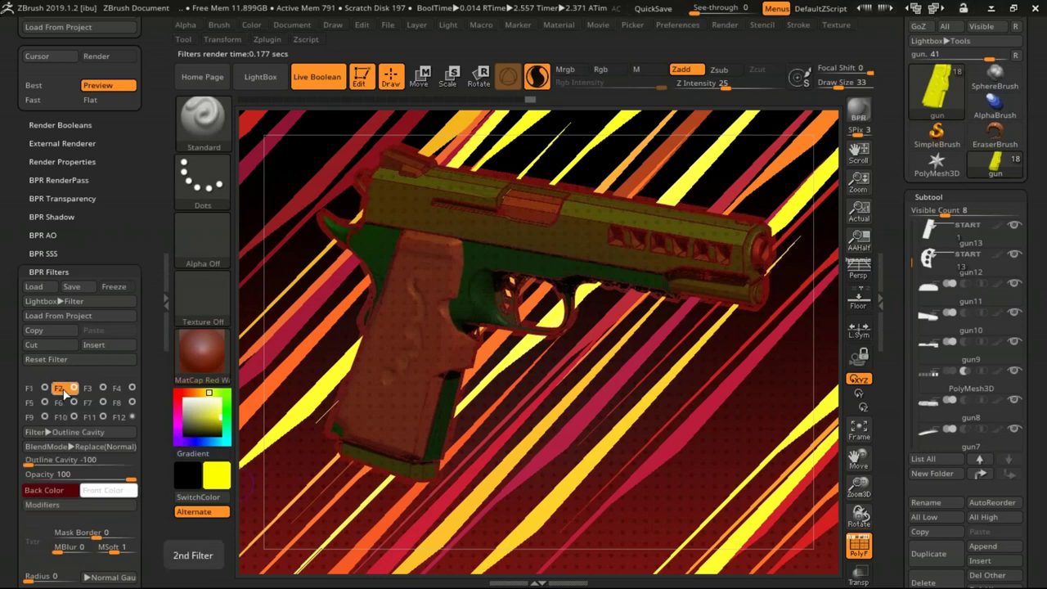
{"action": "left_click", "coordinate": [53, 433]}
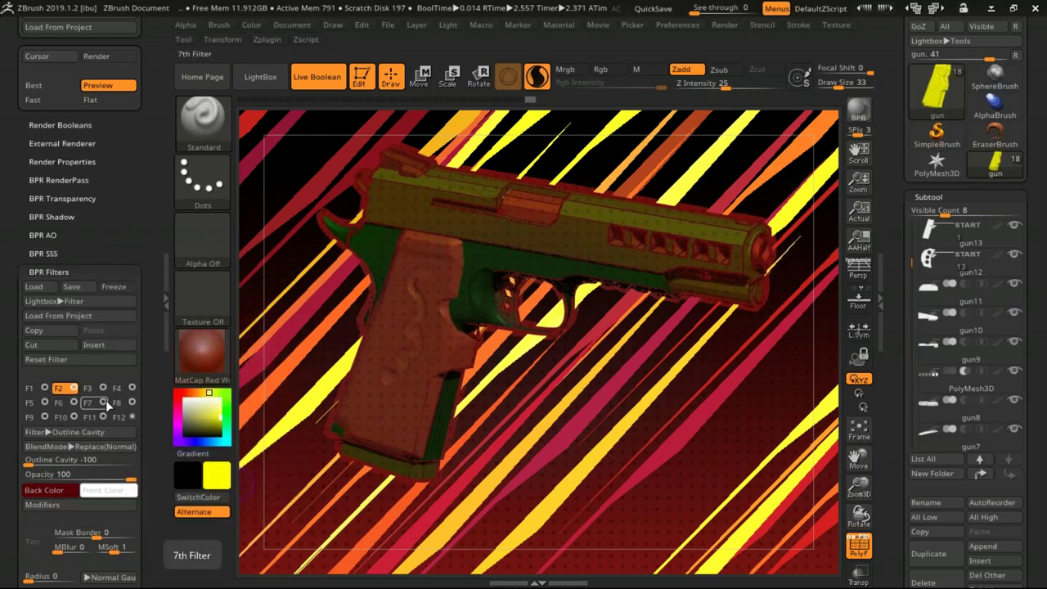
{"action": "left_click", "coordinate": [93, 391]}
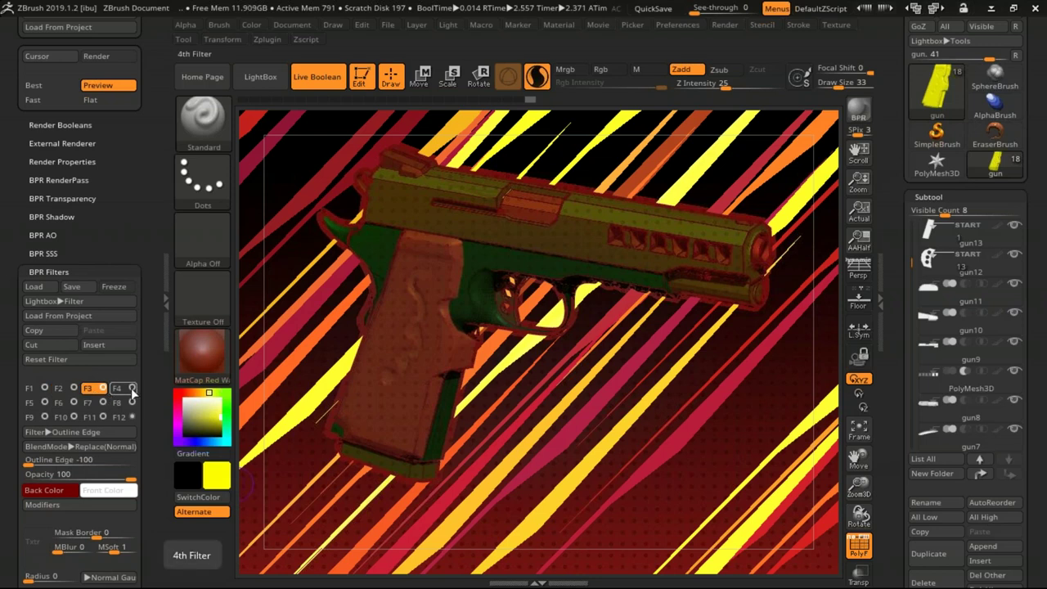
- Switch on filter F4, review F5 Vignetting at -100 with PinLight, and reopen LightBox RenderSet
{"action": "left_click", "coordinate": [132, 388]}
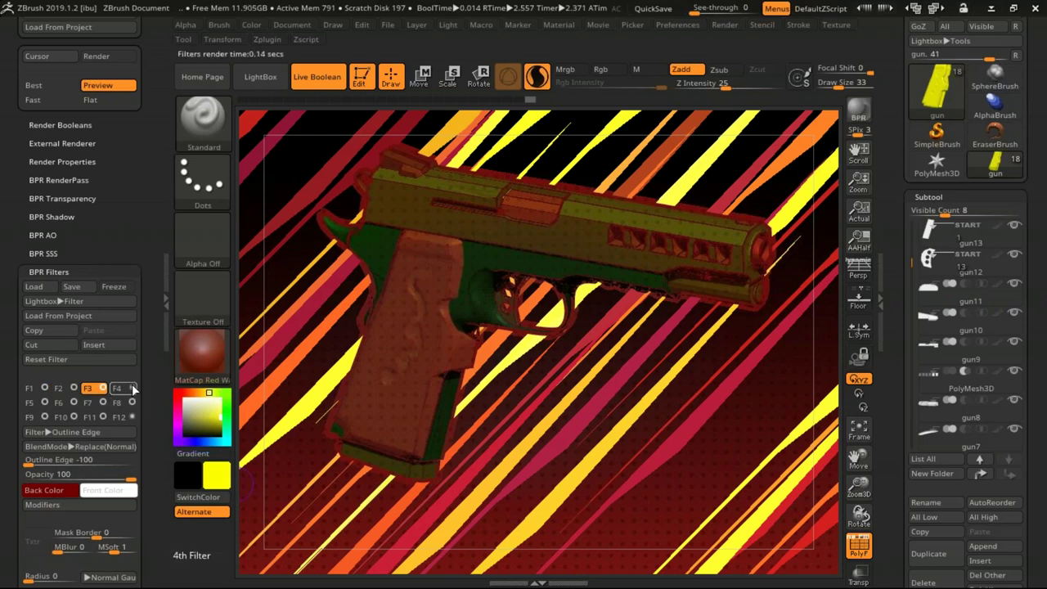
{"action": "left_click", "coordinate": [39, 404]}
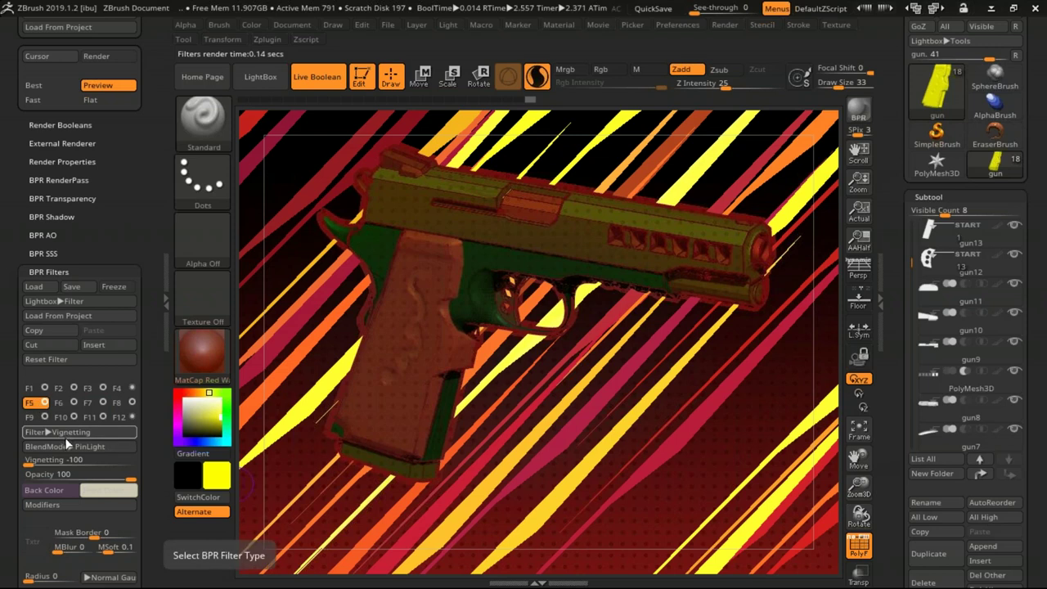
{"action": "left_click", "coordinate": [64, 431]}
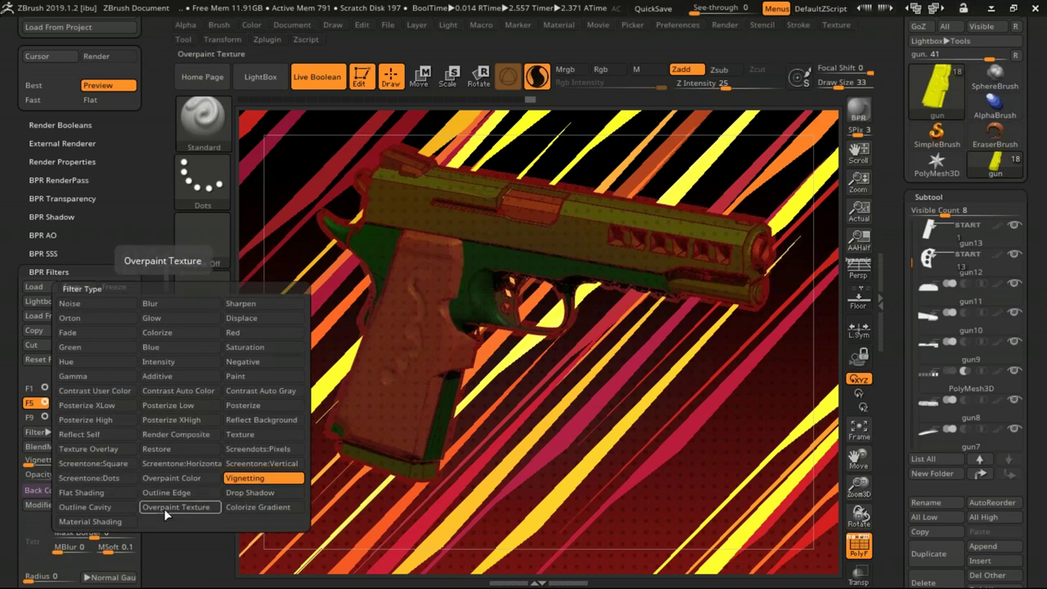
{"action": "scroll", "coordinate": [147, 242], "scroll_direction": "up", "scroll_amount": 2}
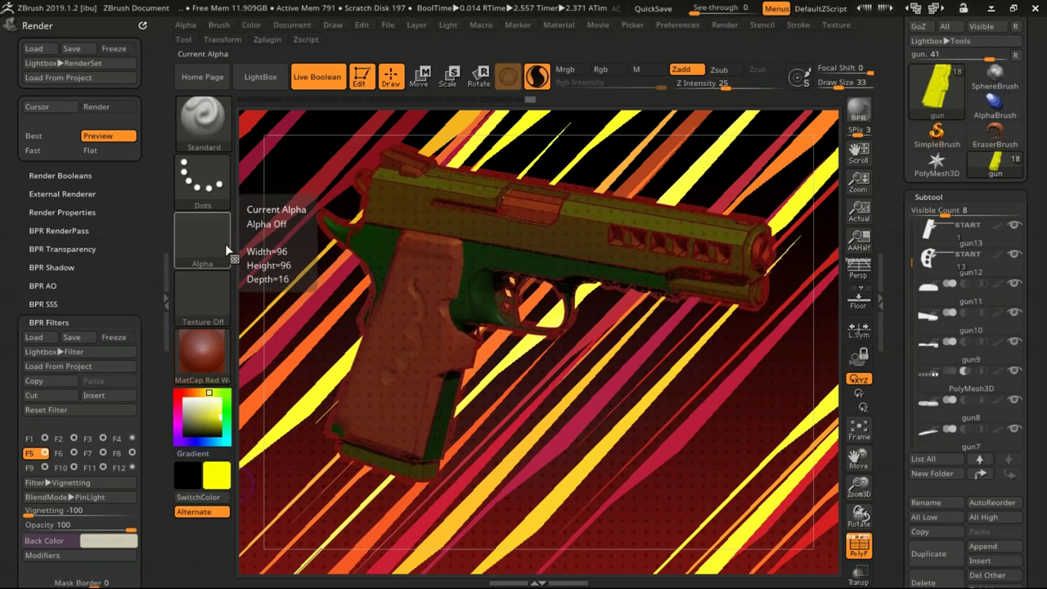
{"action": "left_click", "coordinate": [261, 82]}
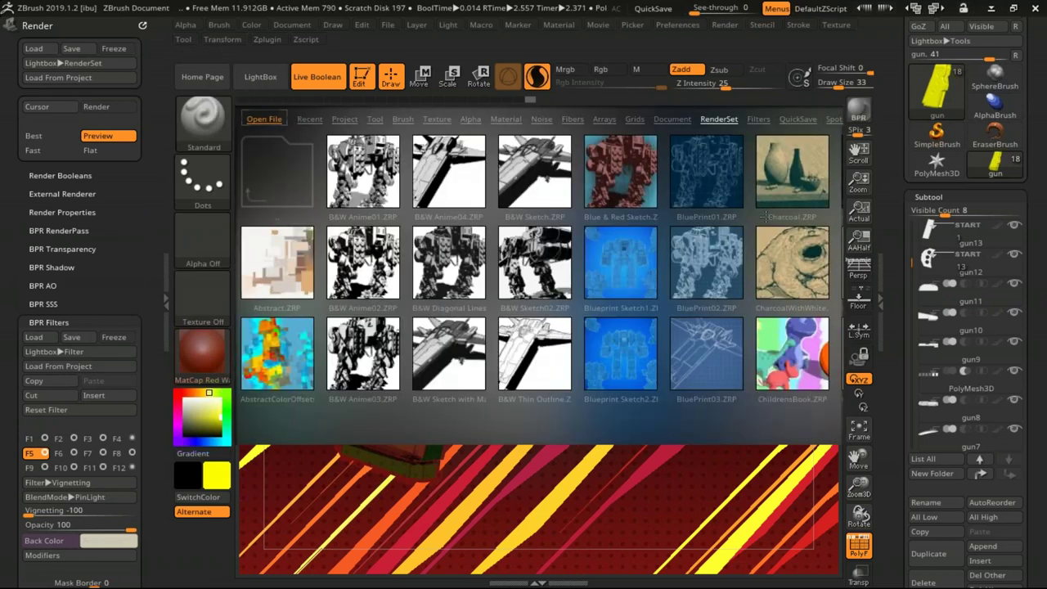
- Apply BluePrint01.ZRP to see the gun as white outlines on a blue grid, then reopen RenderSet
{"action": "scroll", "coordinate": [735, 218], "scroll_direction": "down", "scroll_amount": 3}
{"action": "double_click", "coordinate": [569, 172]}
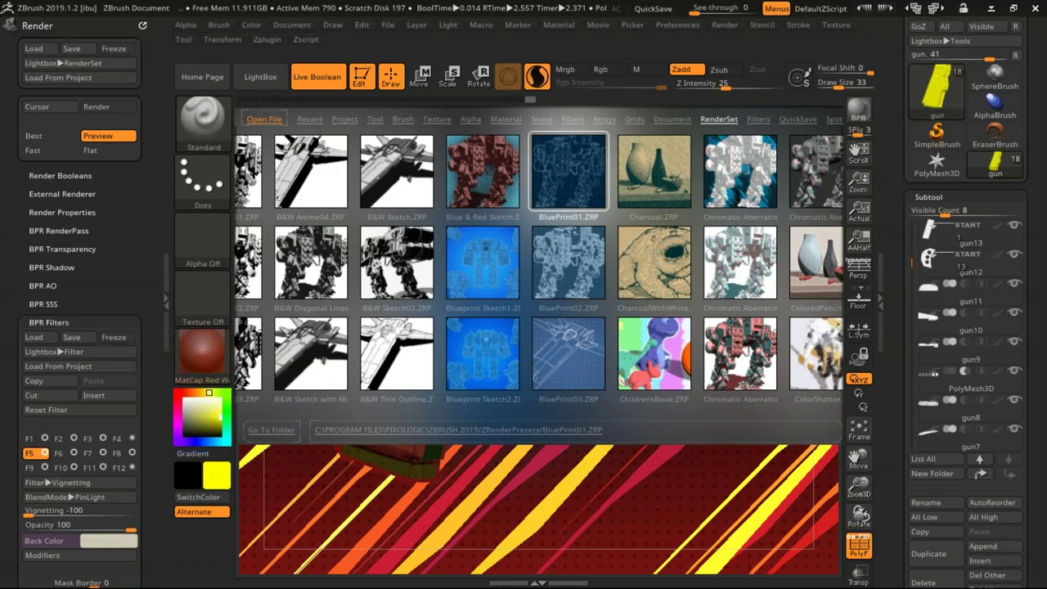
{"action": "left_click", "coordinate": [255, 76]}
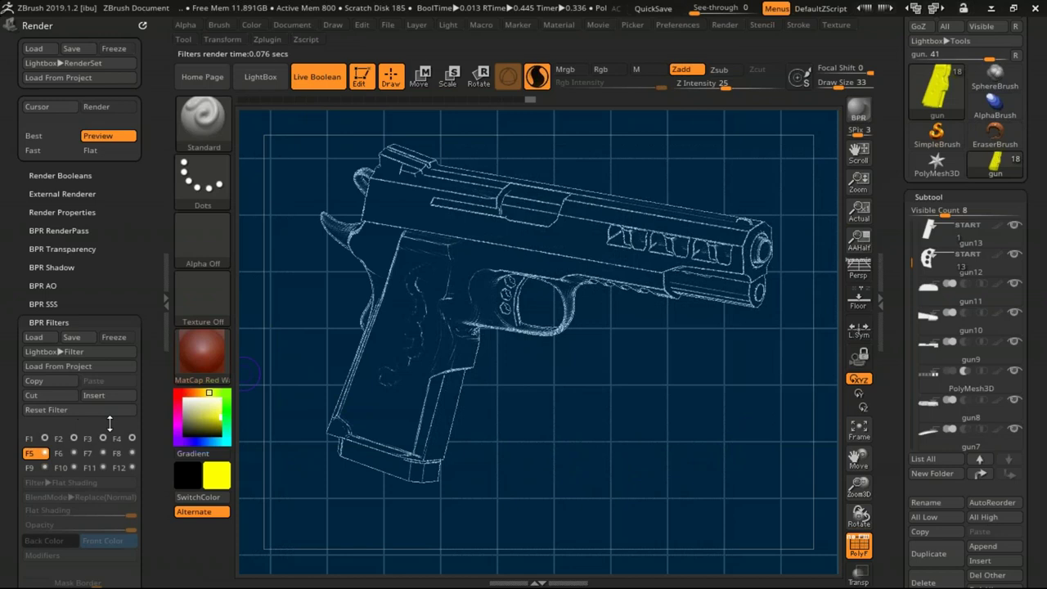
{"action": "scroll", "coordinate": [111, 409], "scroll_direction": "down", "scroll_amount": 1}
{"action": "scroll", "coordinate": [111, 399], "scroll_direction": "down", "scroll_amount": 1}
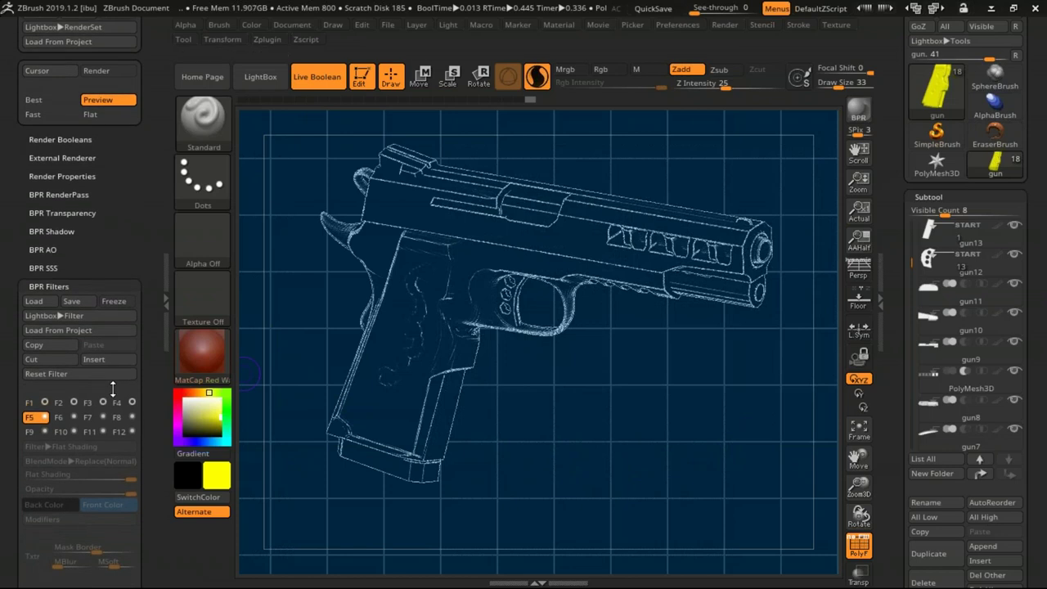
{"action": "left_click", "coordinate": [258, 77]}
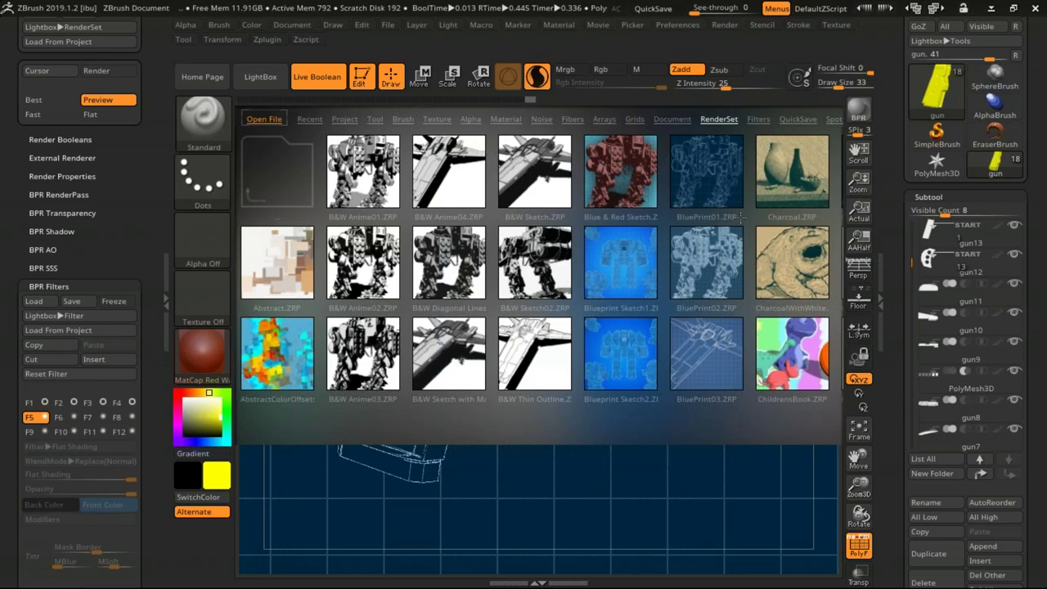
- Browse the RenderSet presets and use BPR Filters Load to look for a preset file
{"action": "scroll", "coordinate": [732, 216], "scroll_direction": "down", "scroll_amount": 1}
{"action": "scroll", "coordinate": [711, 217], "scroll_direction": "down", "scroll_amount": 1}
{"action": "scroll", "coordinate": [670, 219], "scroll_direction": "down", "scroll_amount": 2}
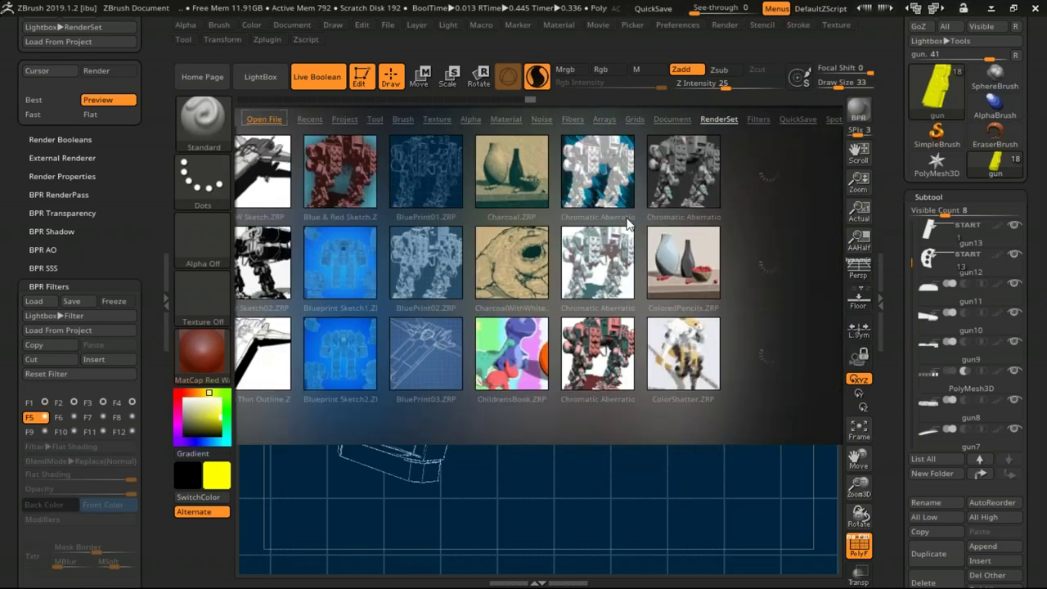
{"action": "scroll", "coordinate": [621, 222], "scroll_direction": "down", "scroll_amount": 1}
{"action": "scroll", "coordinate": [593, 223], "scroll_direction": "down", "scroll_amount": 1}
{"action": "scroll", "coordinate": [568, 224], "scroll_direction": "down", "scroll_amount": 1}
{"action": "scroll", "coordinate": [543, 225], "scroll_direction": "down", "scroll_amount": 1}
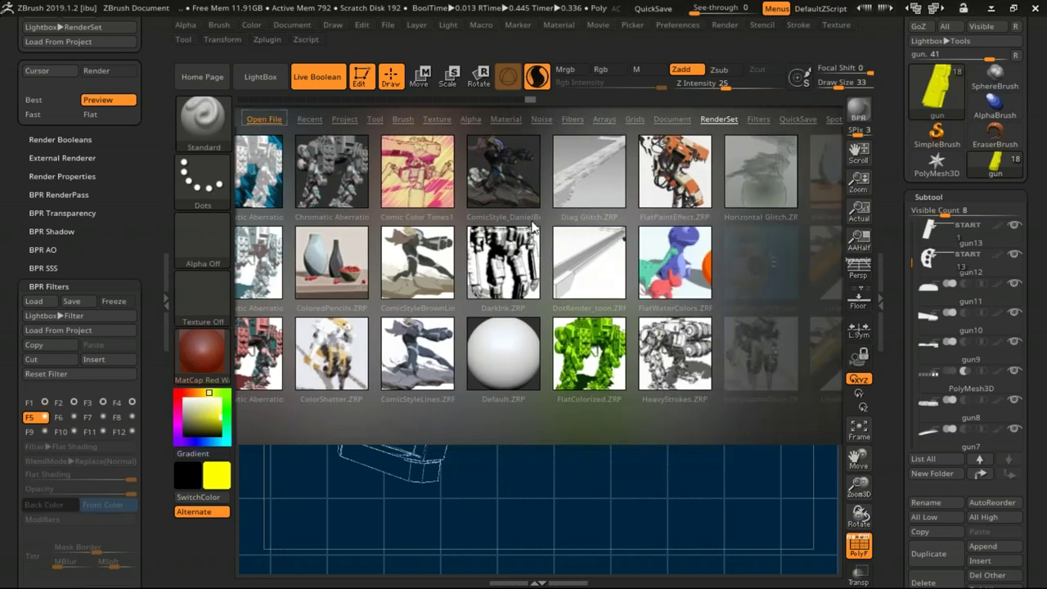
{"action": "scroll", "coordinate": [573, 229], "scroll_direction": "up", "scroll_amount": 2}
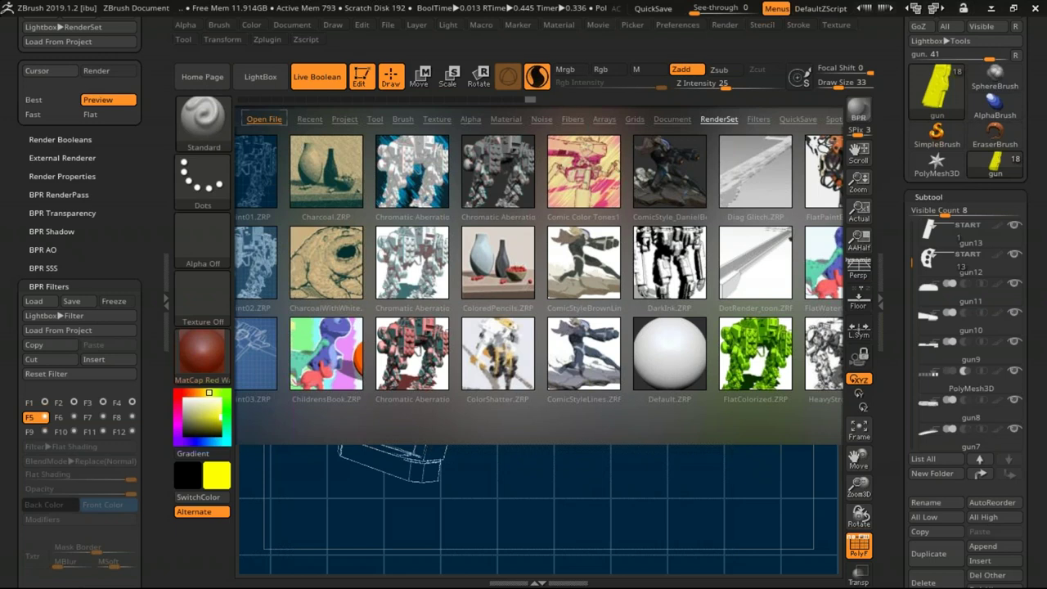
{"action": "scroll", "coordinate": [650, 417], "scroll_direction": "up", "scroll_amount": 1}
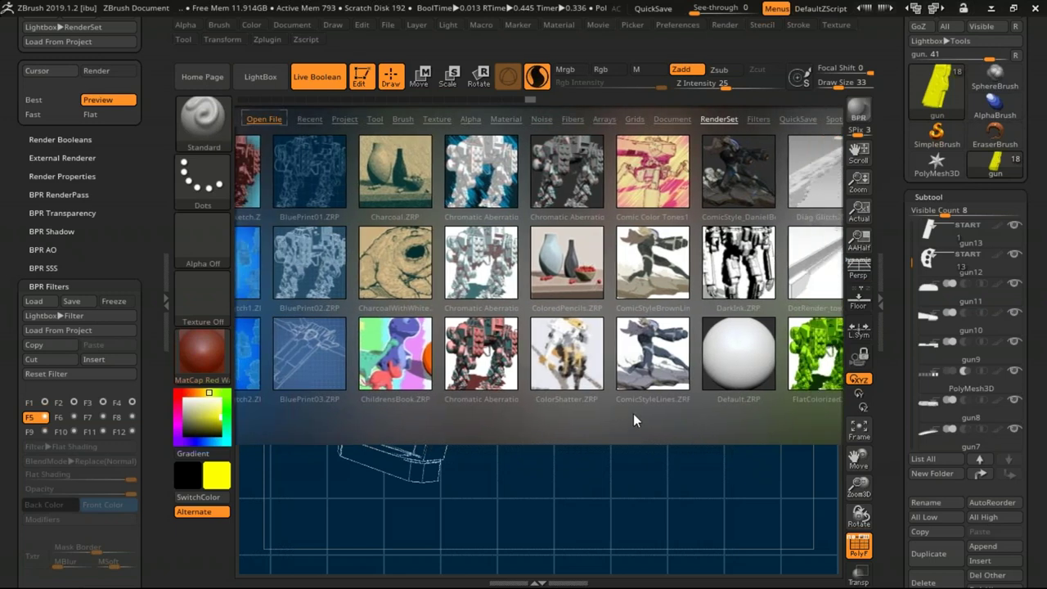
{"action": "scroll", "coordinate": [633, 413], "scroll_direction": "down", "scroll_amount": 2}
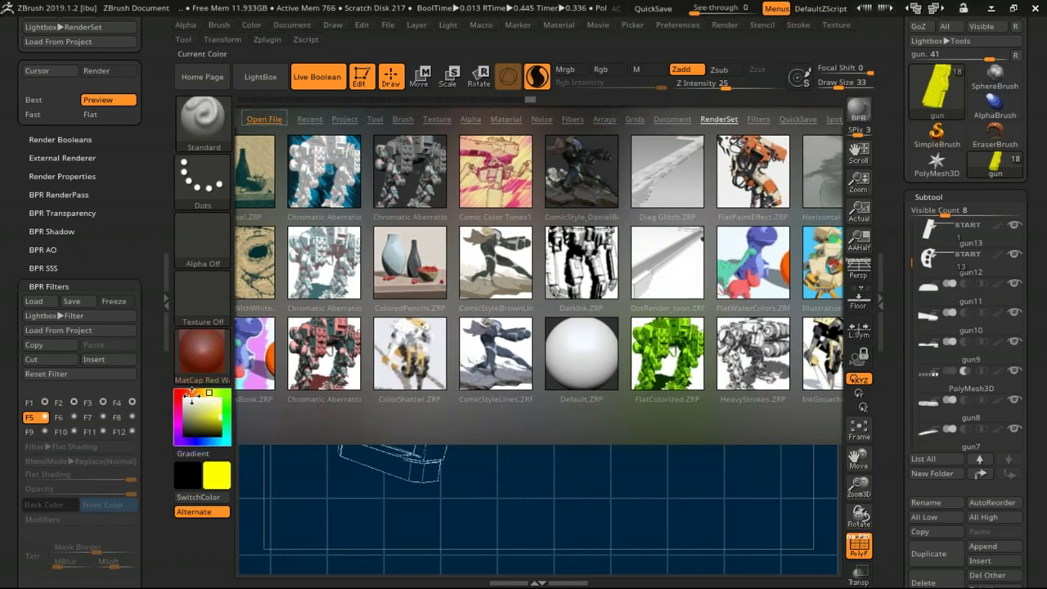
{"action": "left_click", "coordinate": [34, 302]}
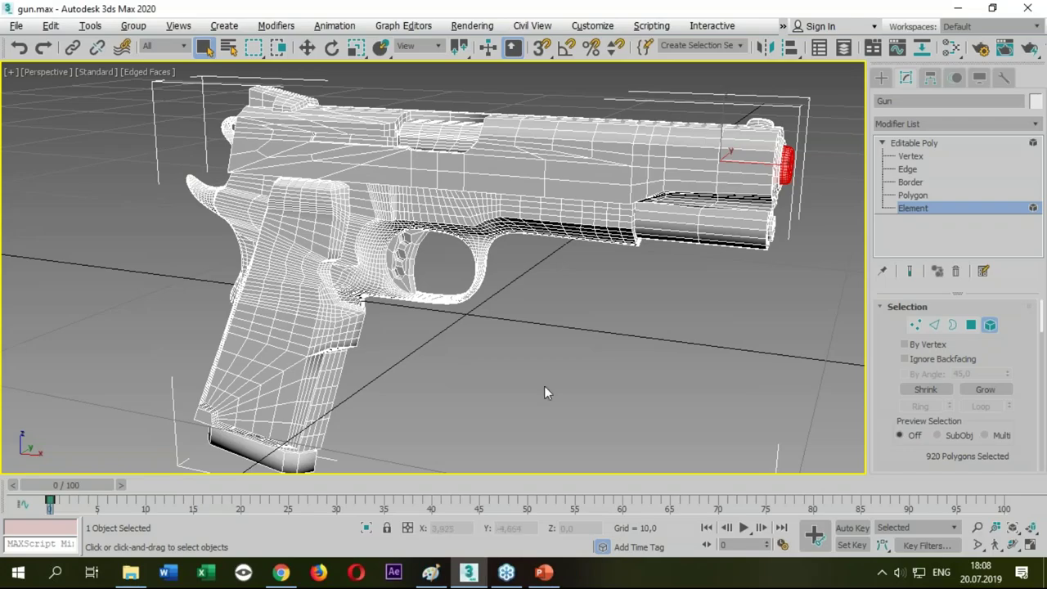
- Deselect the gun's muzzle polygons in 3ds Max and minimize 3ds Max and PowerPoint
{"action": "left_click", "coordinate": [544, 385]}
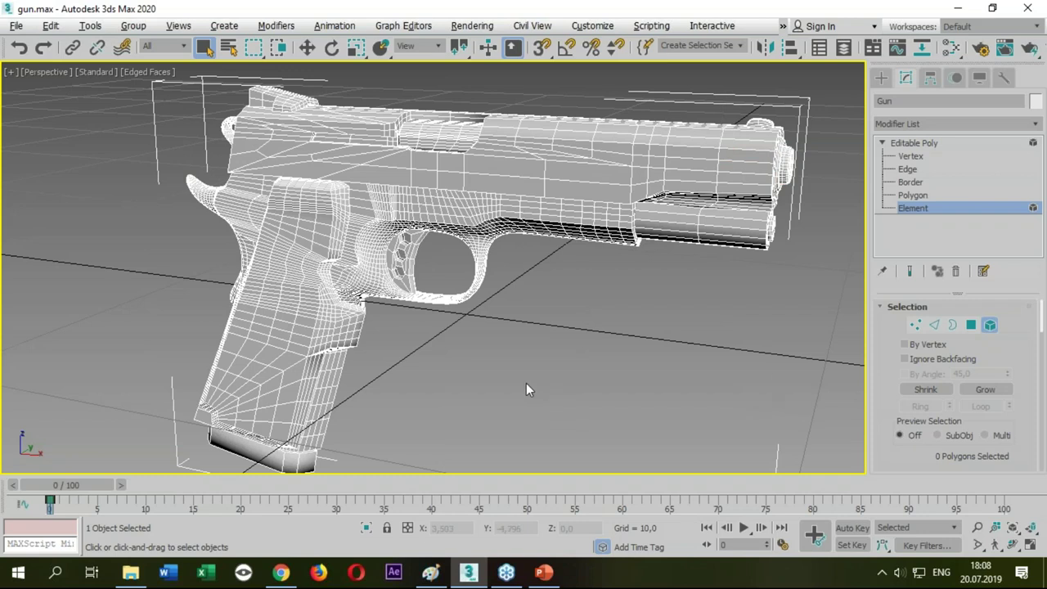
{"action": "left_click", "coordinate": [960, 8]}
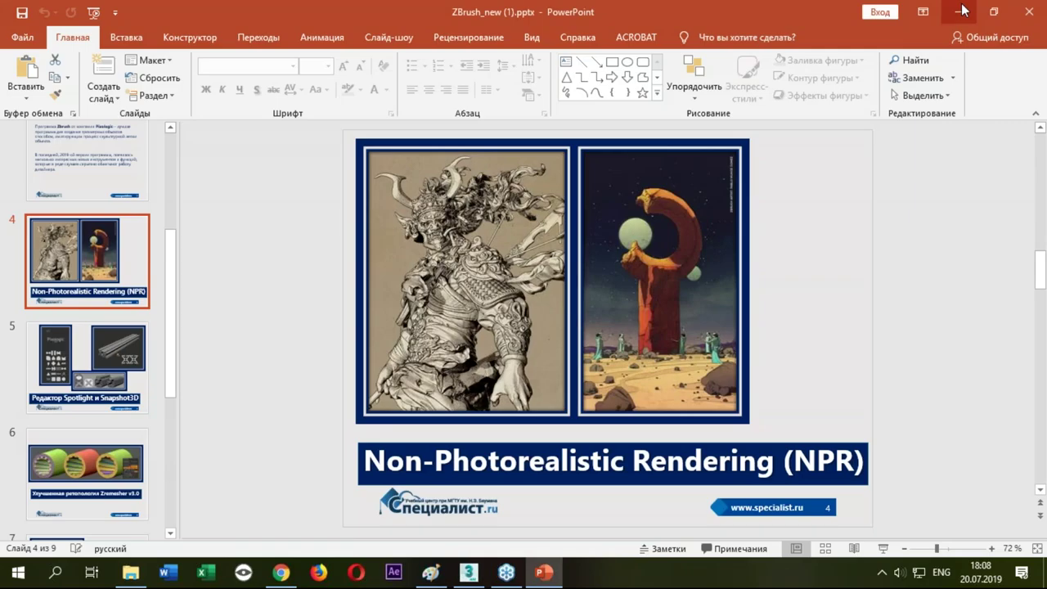
{"action": "left_click", "coordinate": [960, 9]}
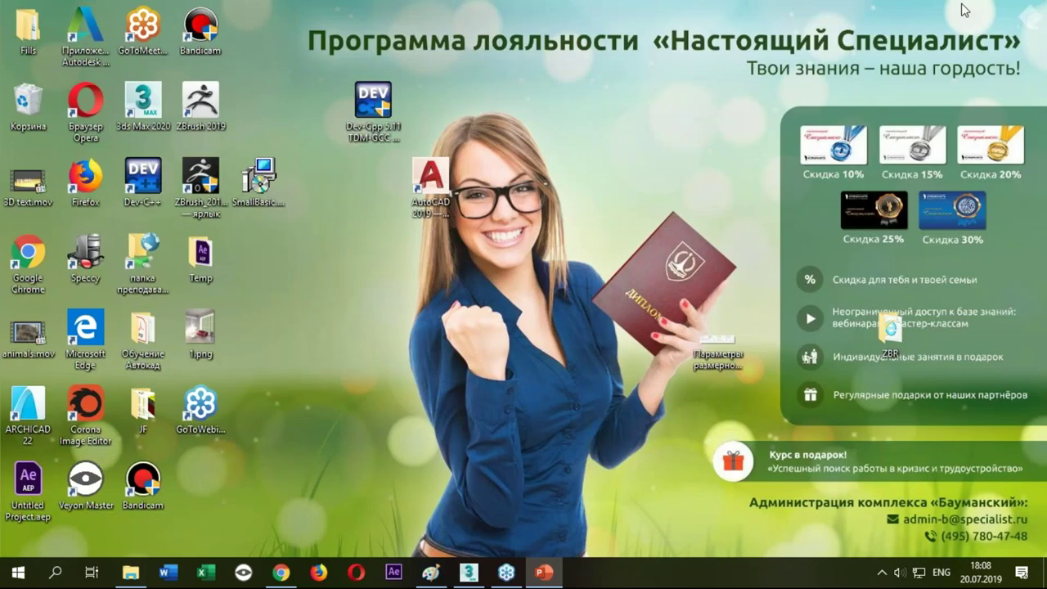
- Launch ZBrush 2019 and load QS_214.ZPR from LightBox QuickSave to restore the red gun
{"action": "double_click", "coordinate": [209, 116]}
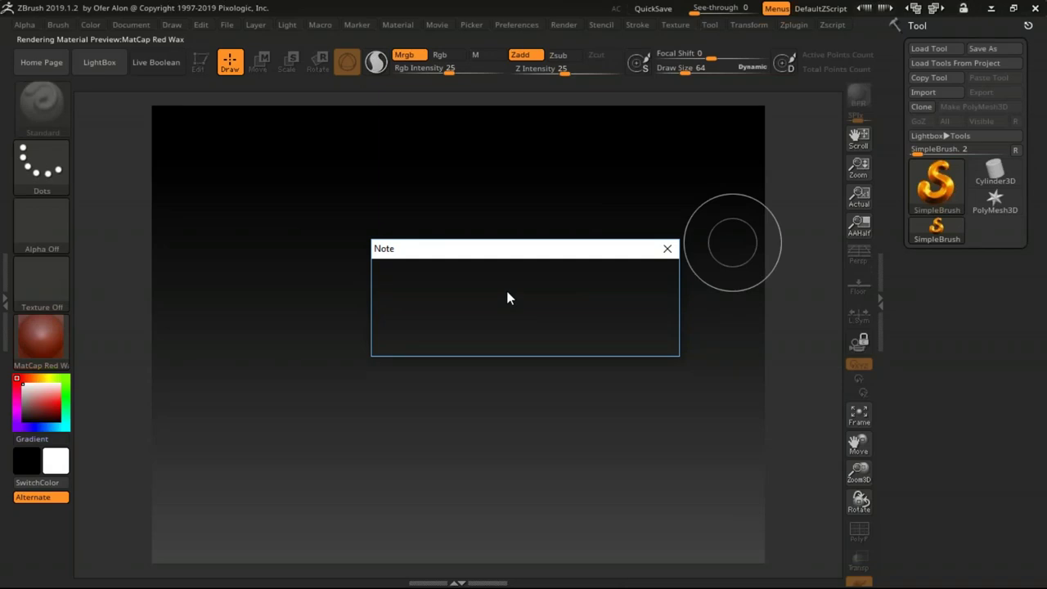
{"action": "left_click", "coordinate": [667, 250]}
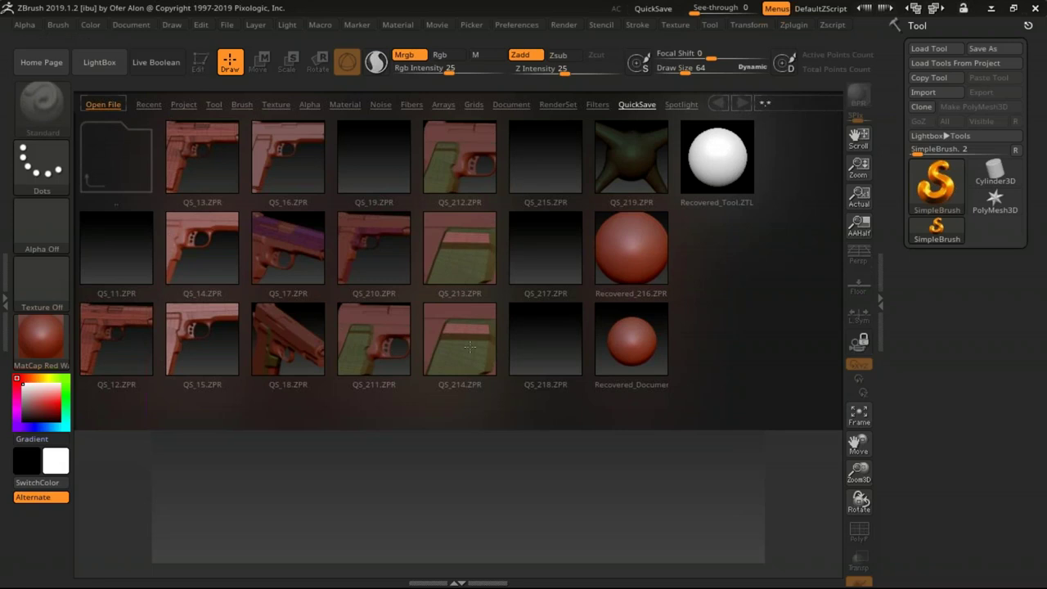
{"action": "left_click", "coordinate": [543, 357]}
{"action": "left_click", "coordinate": [473, 358]}
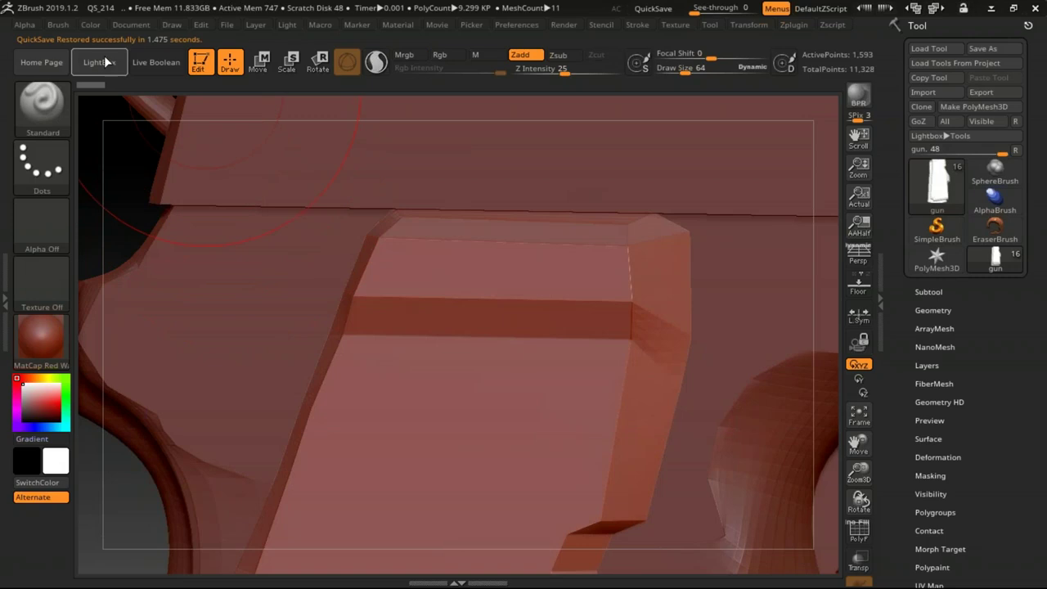
{"action": "left_click", "coordinate": [105, 64]}
{"action": "left_click", "coordinate": [107, 65]}
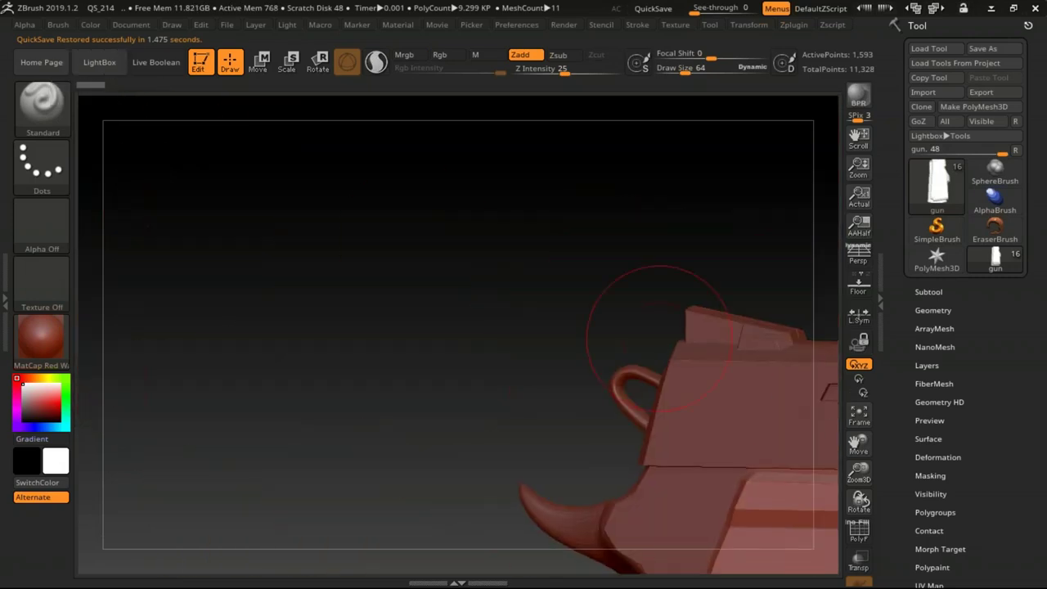
- Frame the whole red gun, turn it to a side view, and switch to the PowerPoint deck
{"action": "left_click", "coordinate": [858, 413]}
{"action": "left_click_drag", "start_coordinate": [703, 397], "coordinate": [636, 385]}
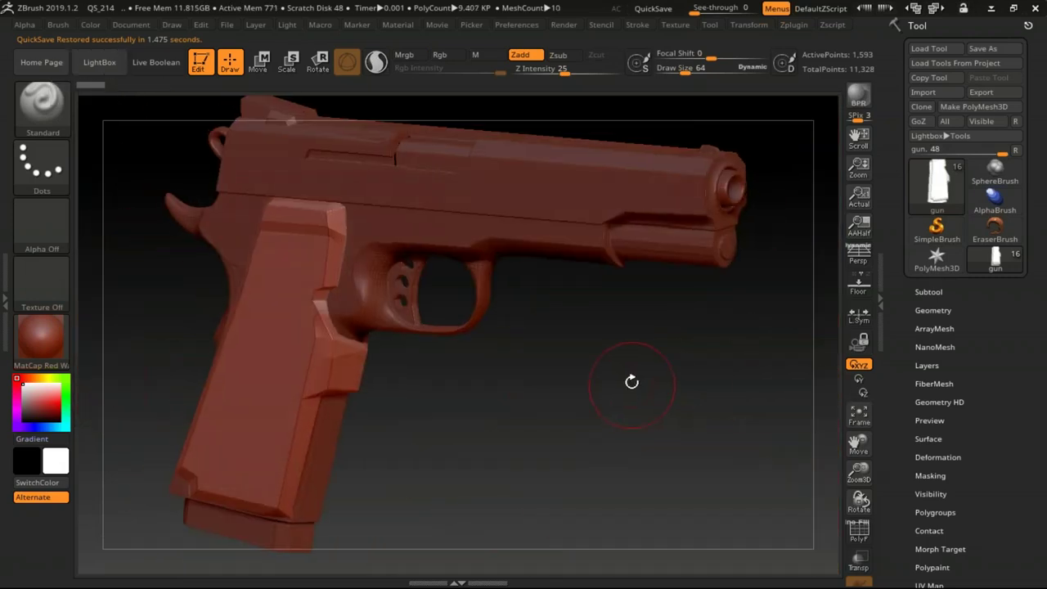
{"action": "left_click", "coordinate": [858, 416]}
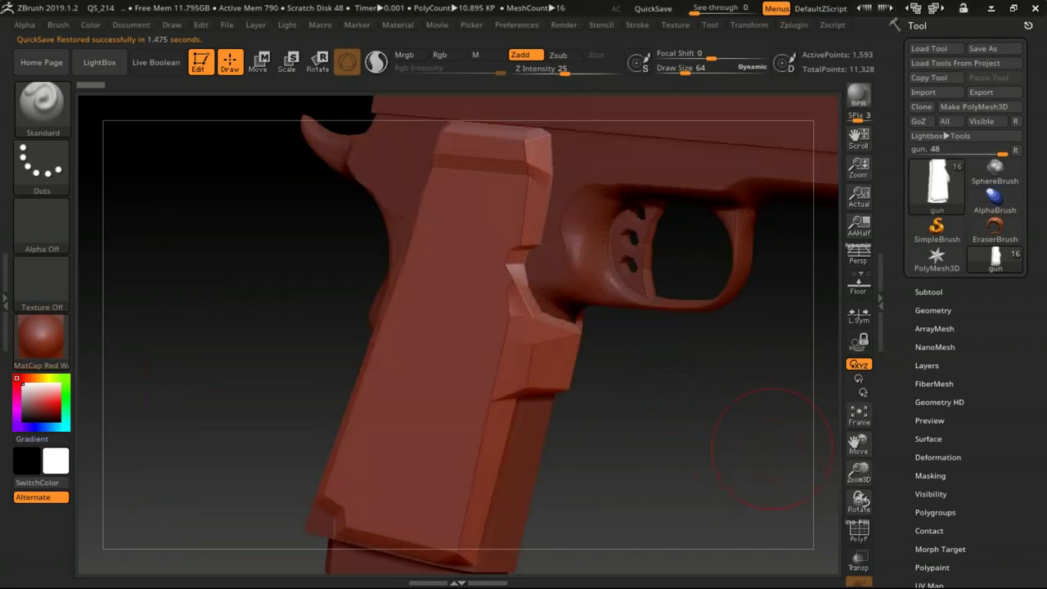
{"action": "left_click_drag", "start_coordinate": [771, 346], "coordinate": [587, 389]}
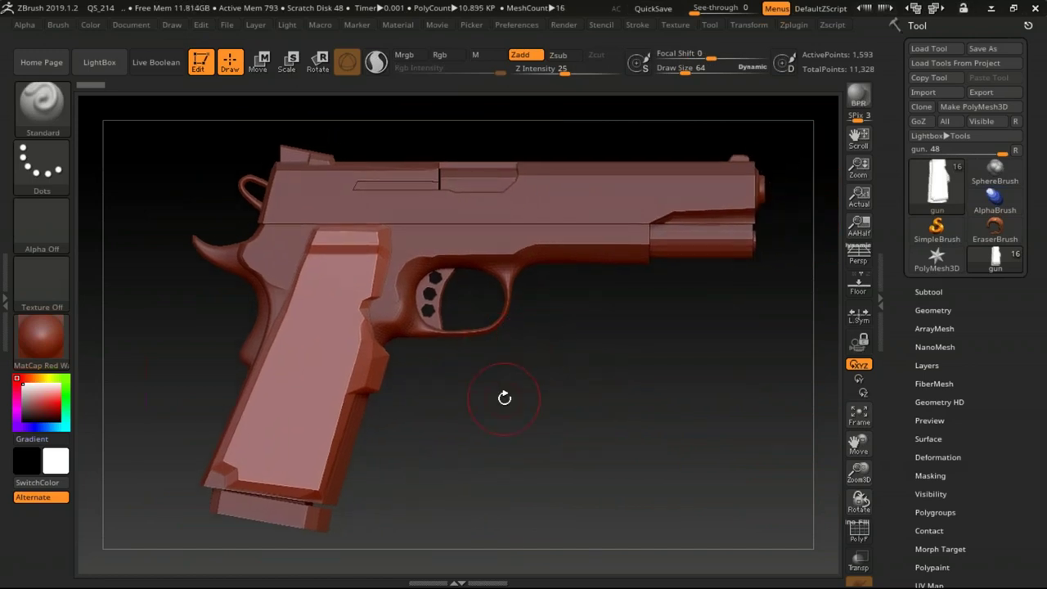
{"action": "key", "text": "alt+Tab"}
{"action": "key", "text": "alt+Tab"}
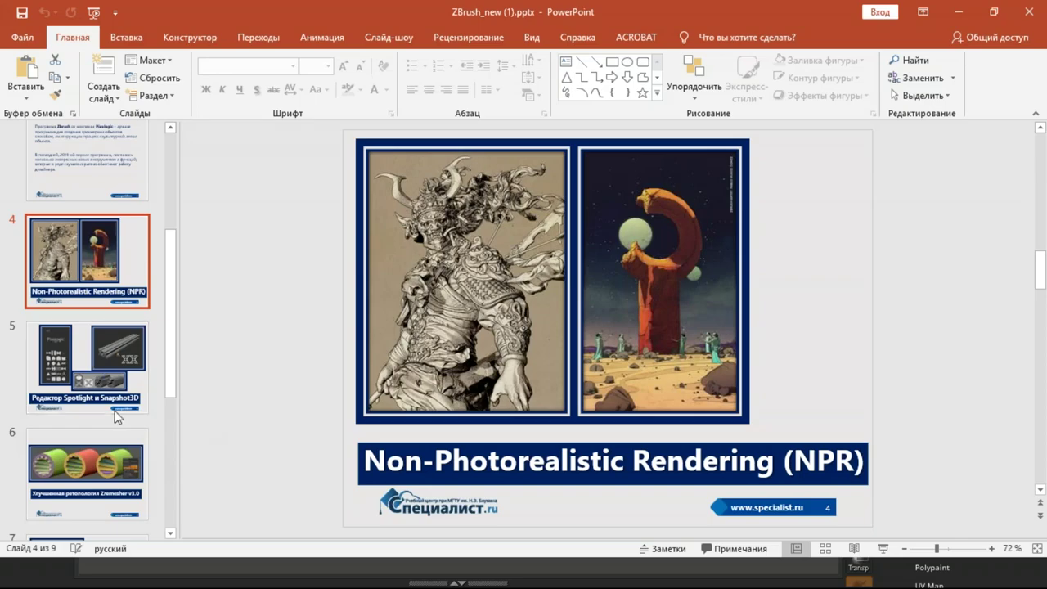
- Show PowerPoint slide 7, 'Папки в Subtools', then return to ZBrush
{"action": "scroll", "coordinate": [94, 378], "scroll_direction": "down", "scroll_amount": 2}
{"action": "left_click", "coordinate": [90, 475]}
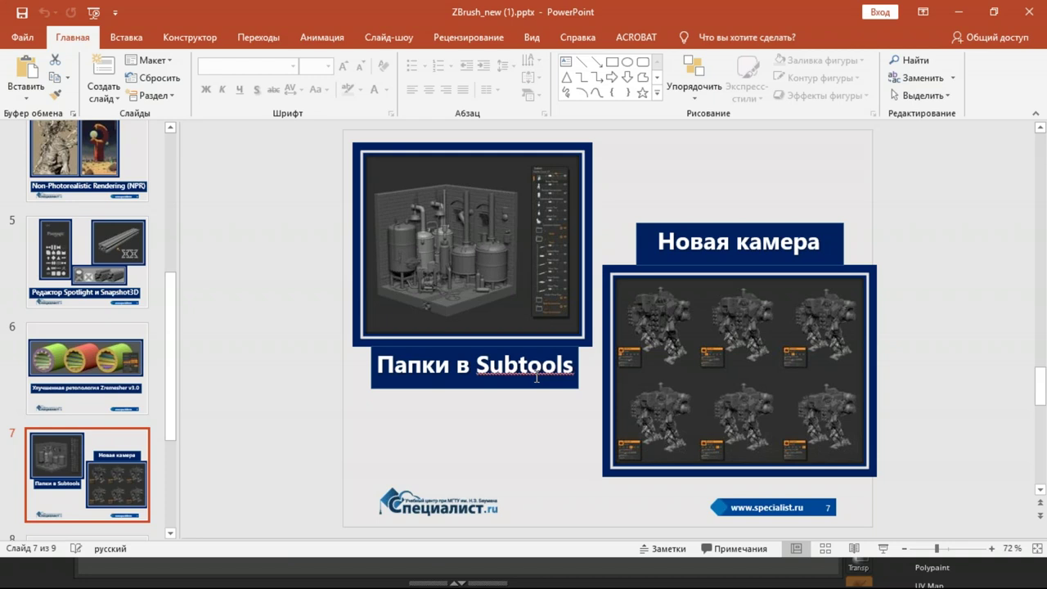
{"action": "key", "text": "alt+Tab"}
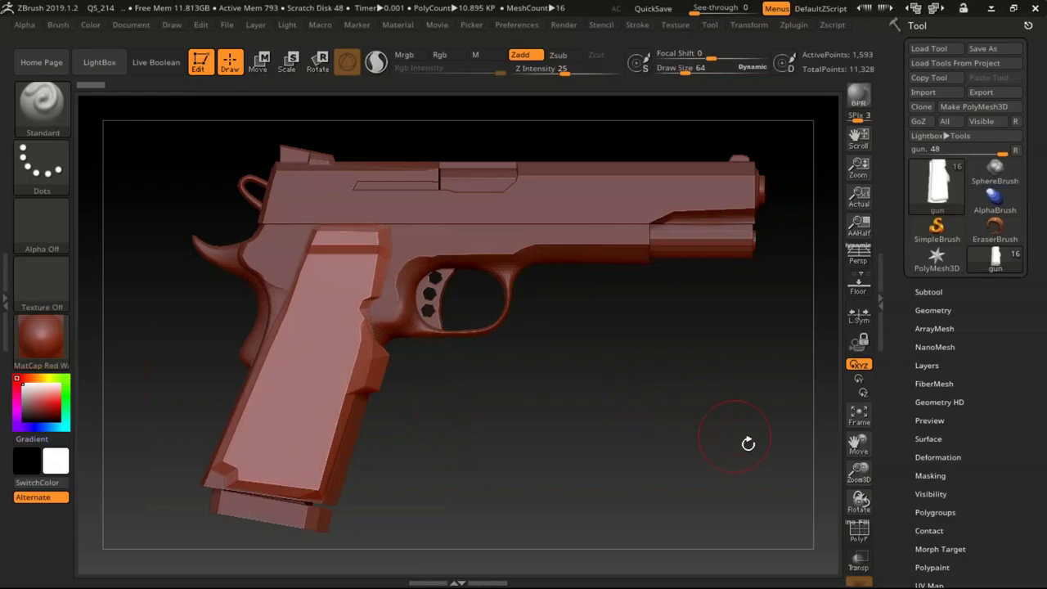
- Expand the gun's Subtool list and create a new subtool folder named a1
{"action": "left_click", "coordinate": [932, 292]}
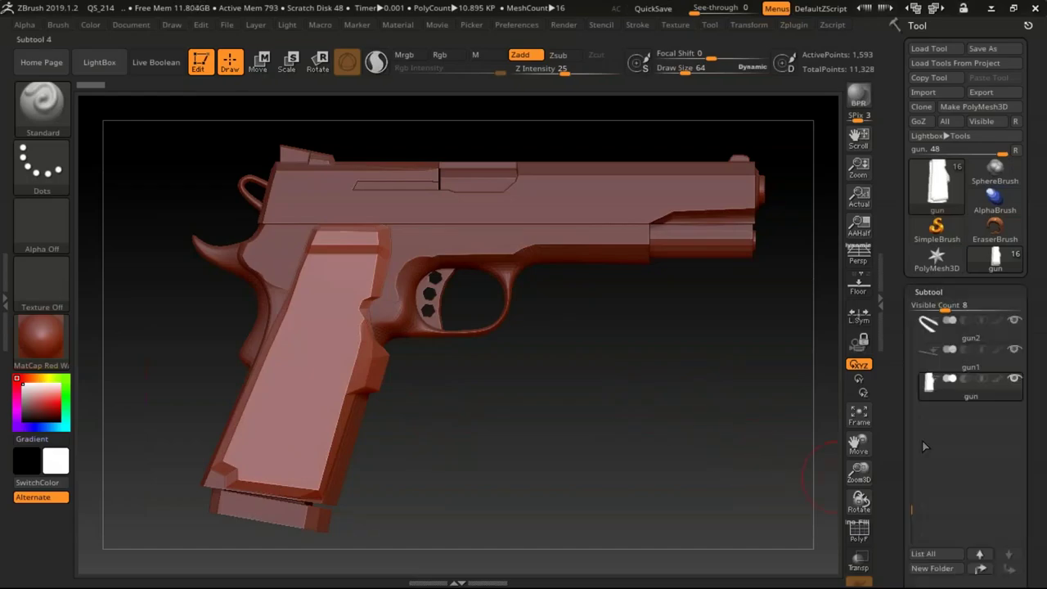
{"action": "left_click_drag", "start_coordinate": [910, 355], "coordinate": [909, 423]}
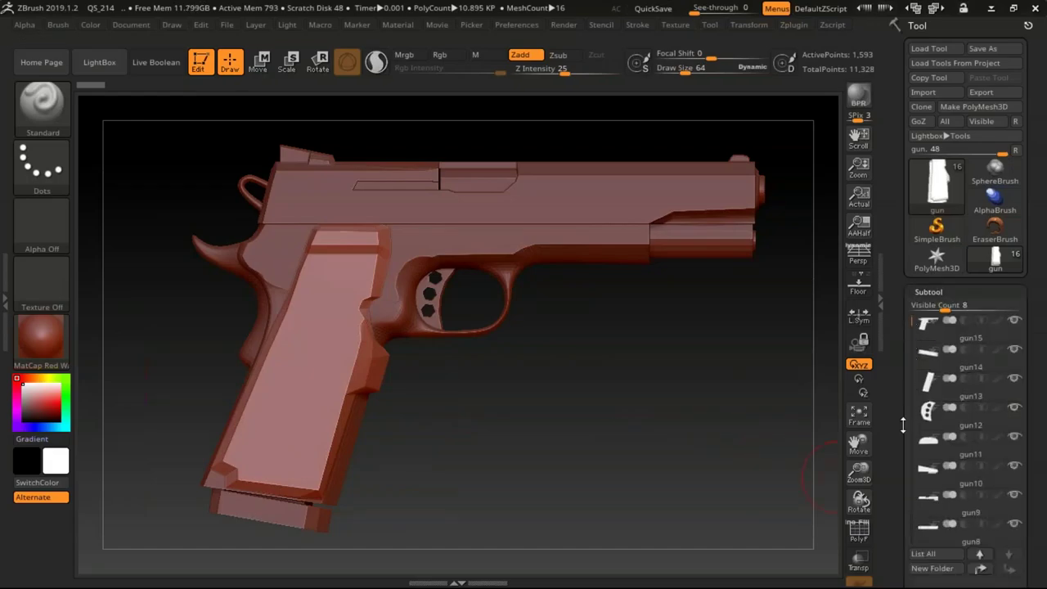
{"action": "left_click", "coordinate": [933, 568]}
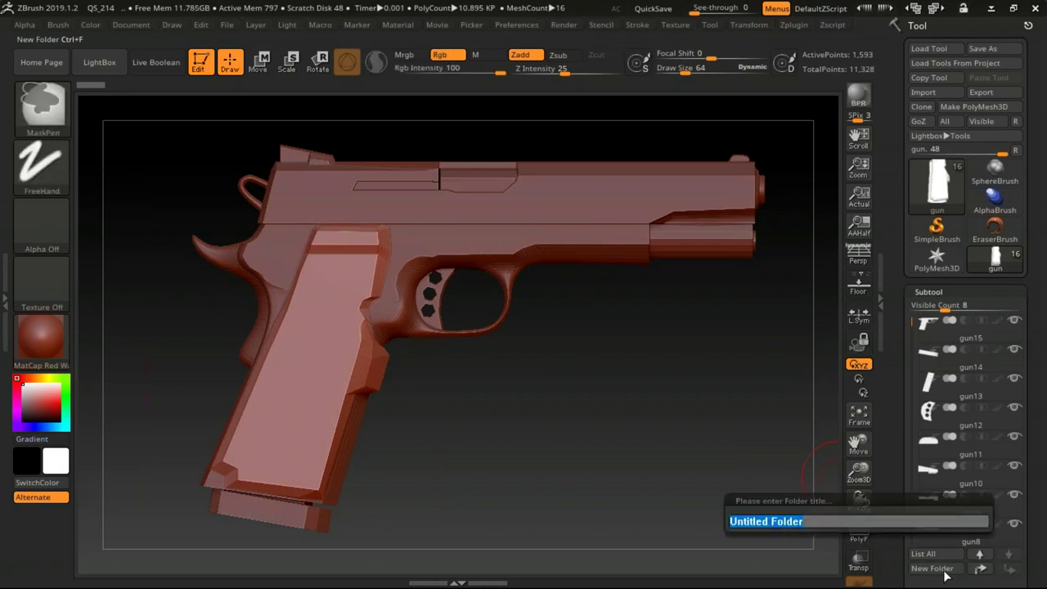
{"action": "key", "text": "BackSpace"}
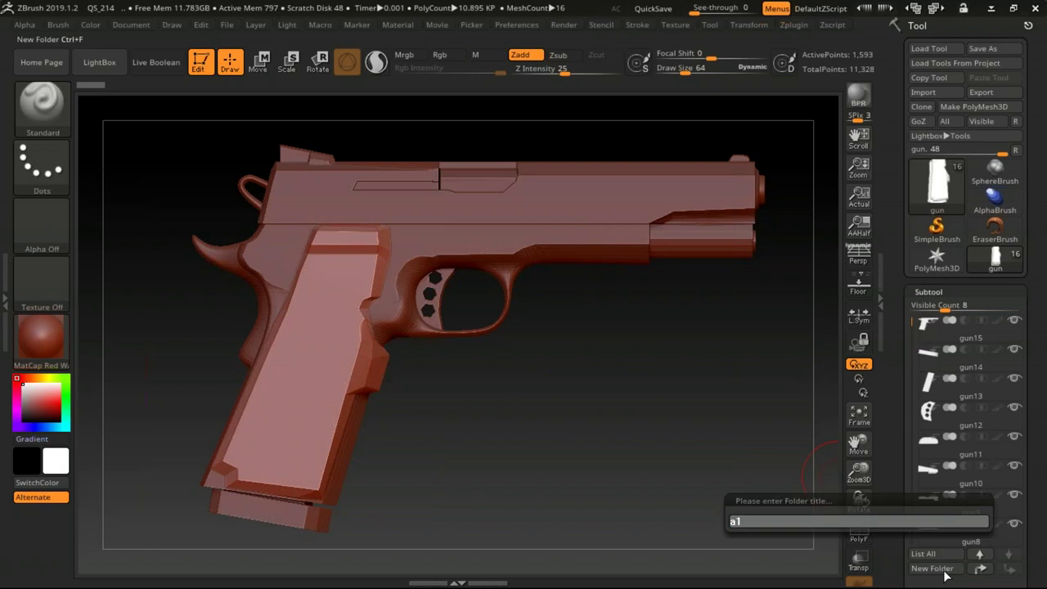
{"action": "type", "text": "a1"}
{"action": "key", "text": "Return"}
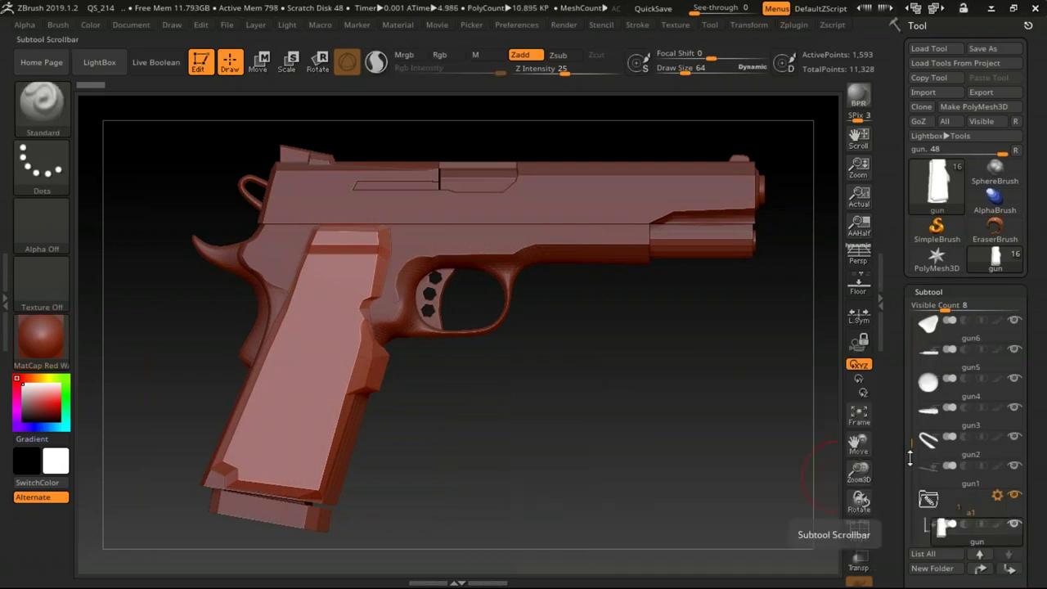
- Move gun1 out of folder a1, put gun2 in, and drop gun15 between gun10 and gun9
{"action": "left_click_drag", "start_coordinate": [910, 442], "coordinate": [910, 453]}
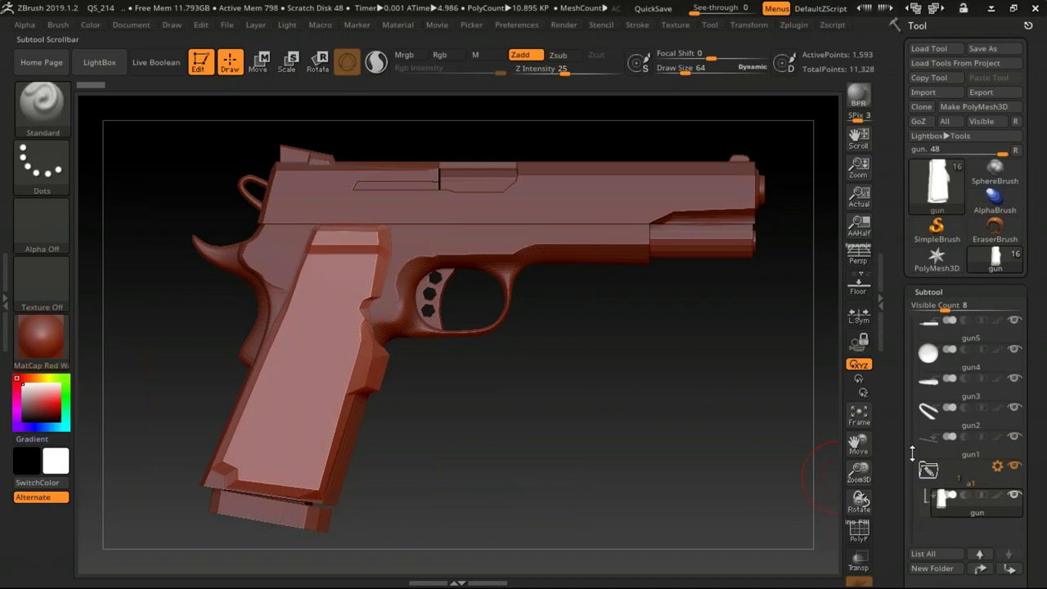
{"action": "left_click_drag", "start_coordinate": [945, 458], "coordinate": [945, 471]}
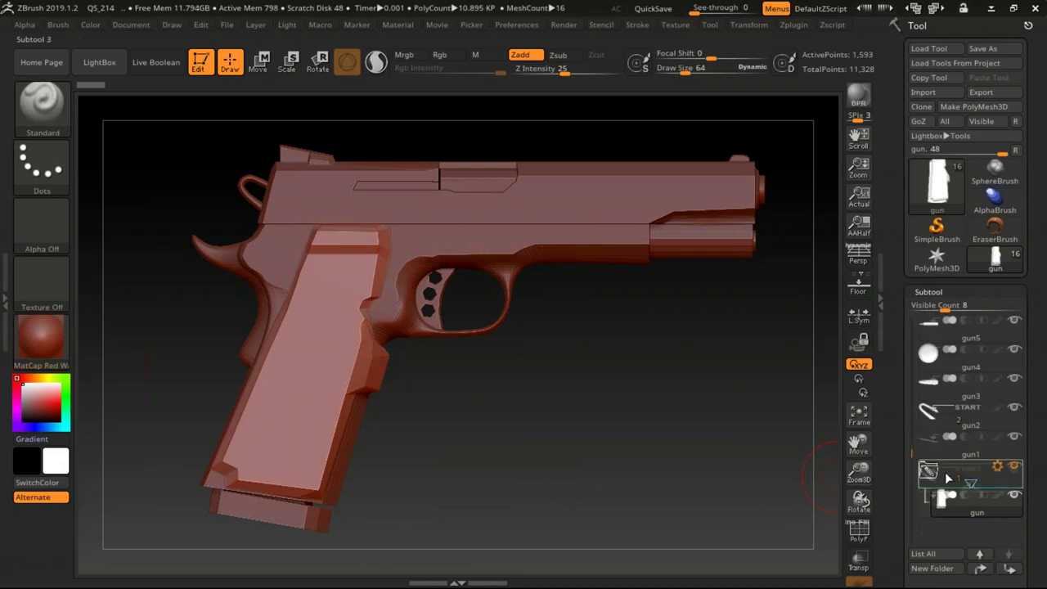
{"action": "left_click_drag", "start_coordinate": [910, 450], "coordinate": [910, 319]}
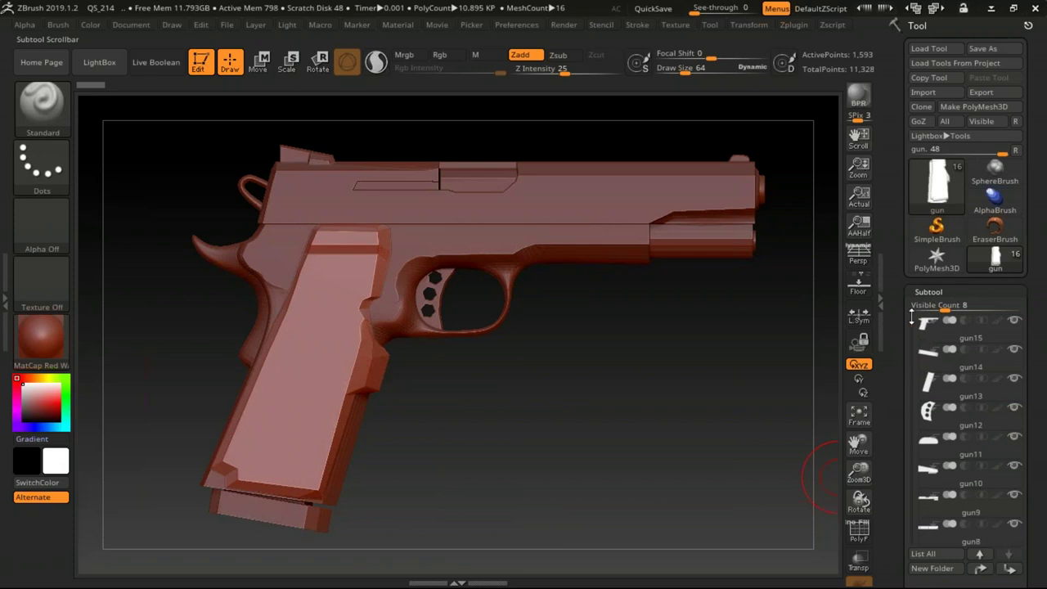
{"action": "left_click_drag", "start_coordinate": [925, 326], "coordinate": [934, 494]}
{"action": "left_click_drag", "start_coordinate": [900, 408], "coordinate": [906, 246]}
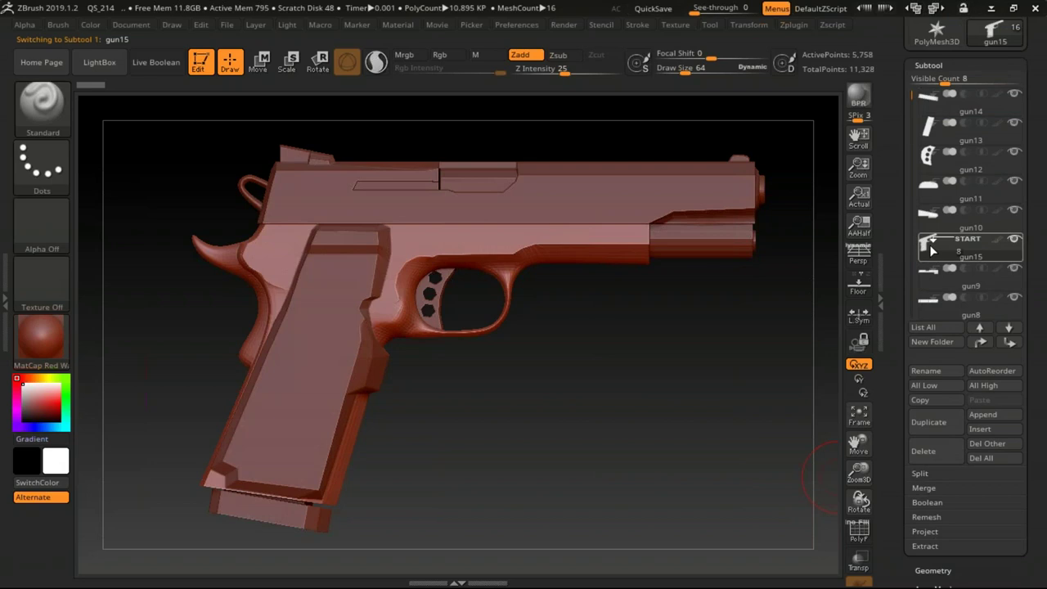
{"action": "left_click_drag", "start_coordinate": [913, 314], "coordinate": [910, 158]}
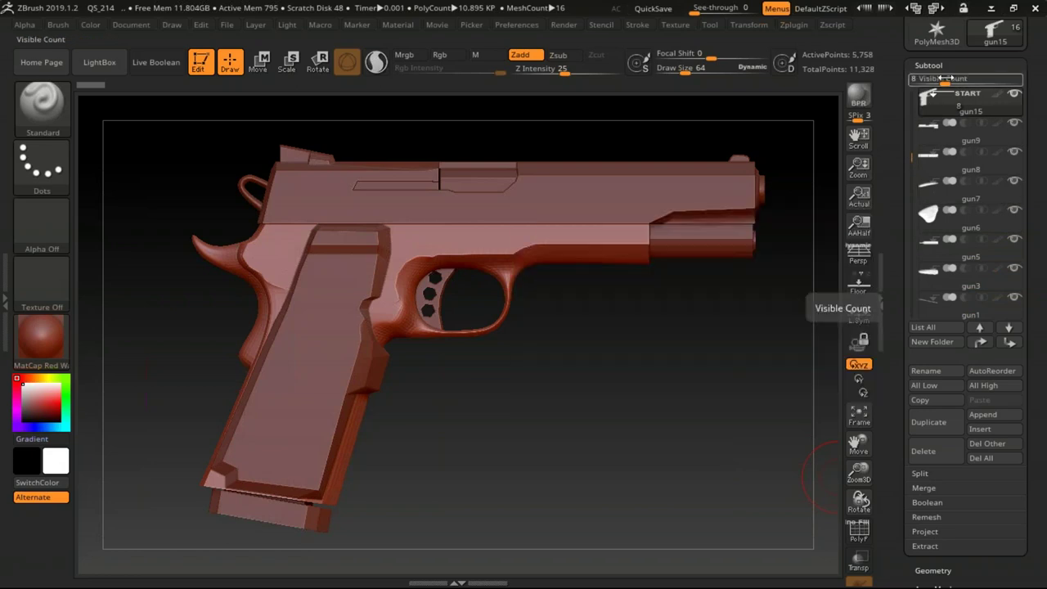
- Raise Subtool Visible Count to 13 and move gun6 into the a1 folder
{"action": "left_click_drag", "start_coordinate": [945, 78], "coordinate": [975, 79]}
{"action": "left_click", "coordinate": [955, 233]}
{"action": "left_click_drag", "start_coordinate": [948, 197], "coordinate": [949, 323]}
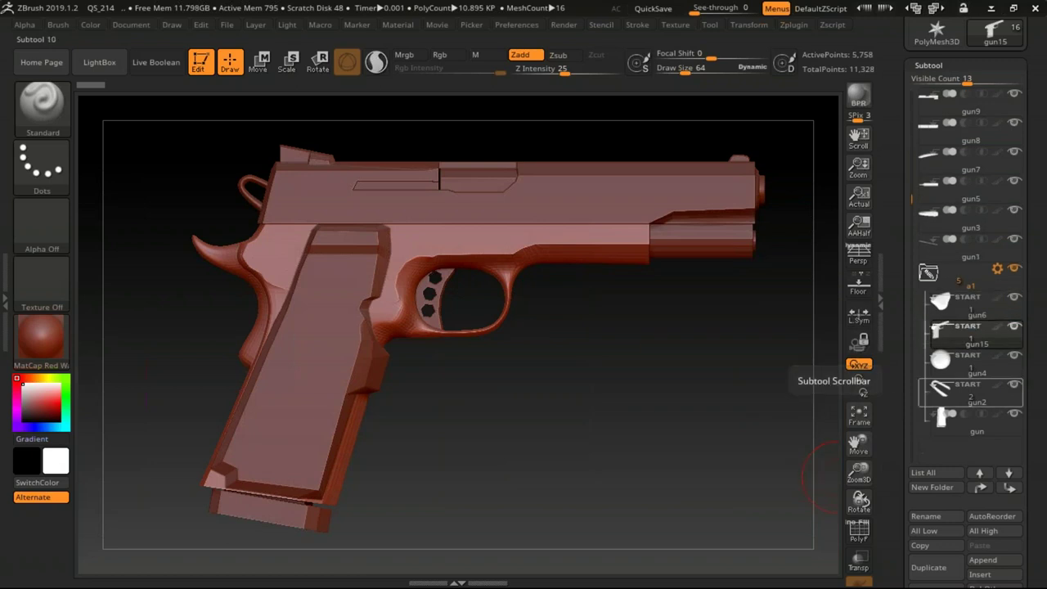
- Collapse the a1 folder and bring up its Folder Actions list
{"action": "mouse_move", "coordinate": [907, 186]}
{"action": "left_mouse_down"}
{"action": "mouse_move", "coordinate": [916, 92]}
{"action": "mouse_move", "coordinate": [914, 230]}
{"action": "left_mouse_up"}
{"action": "left_click", "coordinate": [928, 242]}
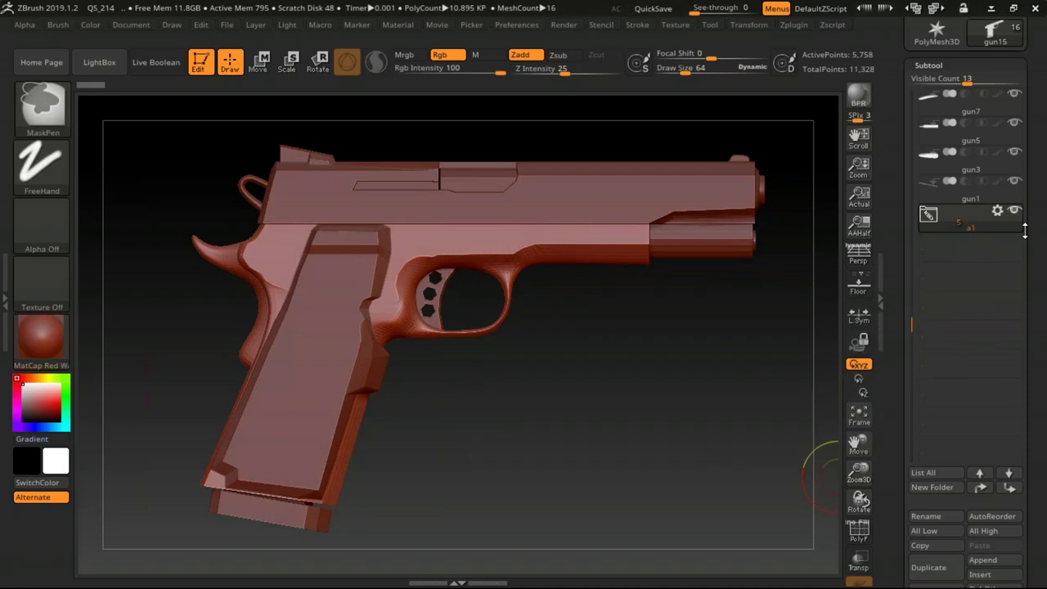
{"action": "left_click", "coordinate": [997, 213]}
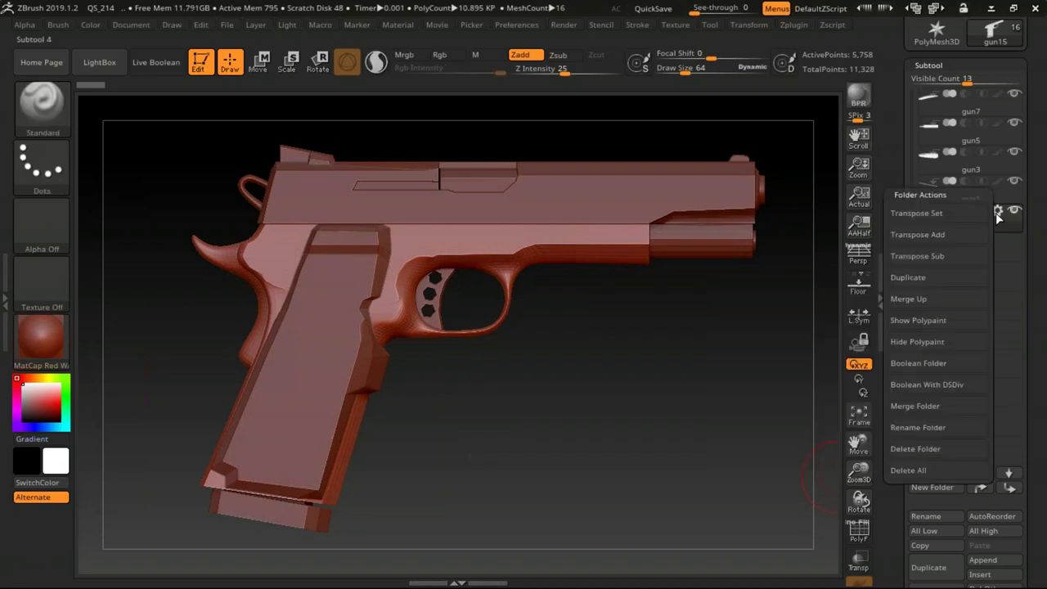
- Transpose Add the a1 folder's parts, move them left, then slightly back right
{"action": "left_click", "coordinate": [907, 234]}
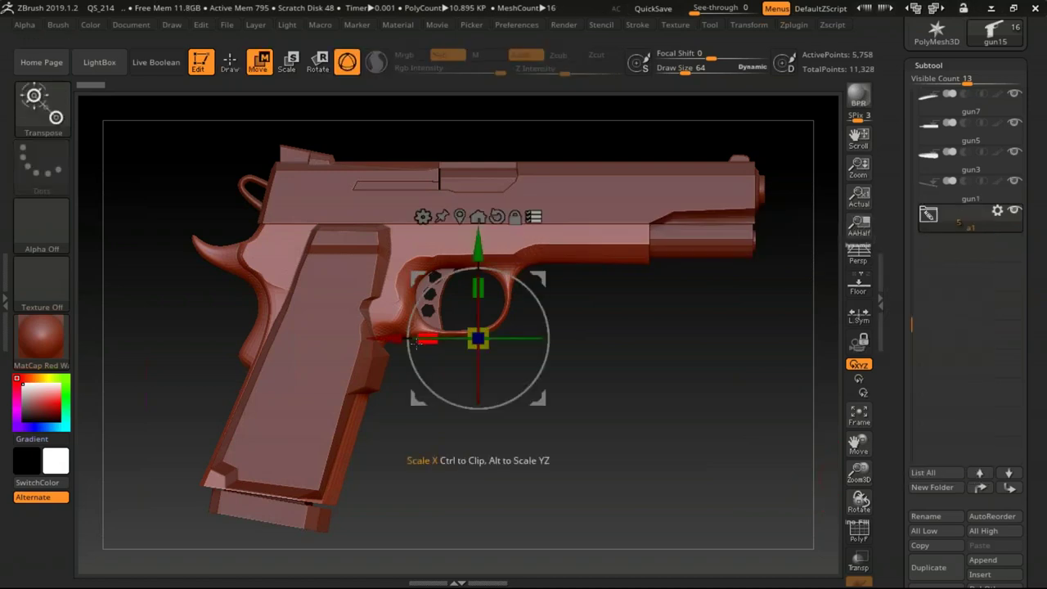
{"action": "mouse_move", "coordinate": [423, 340]}
{"action": "left_mouse_down"}
{"action": "mouse_move", "coordinate": [317, 343]}
{"action": "mouse_move", "coordinate": [342, 345]}
{"action": "left_mouse_up"}
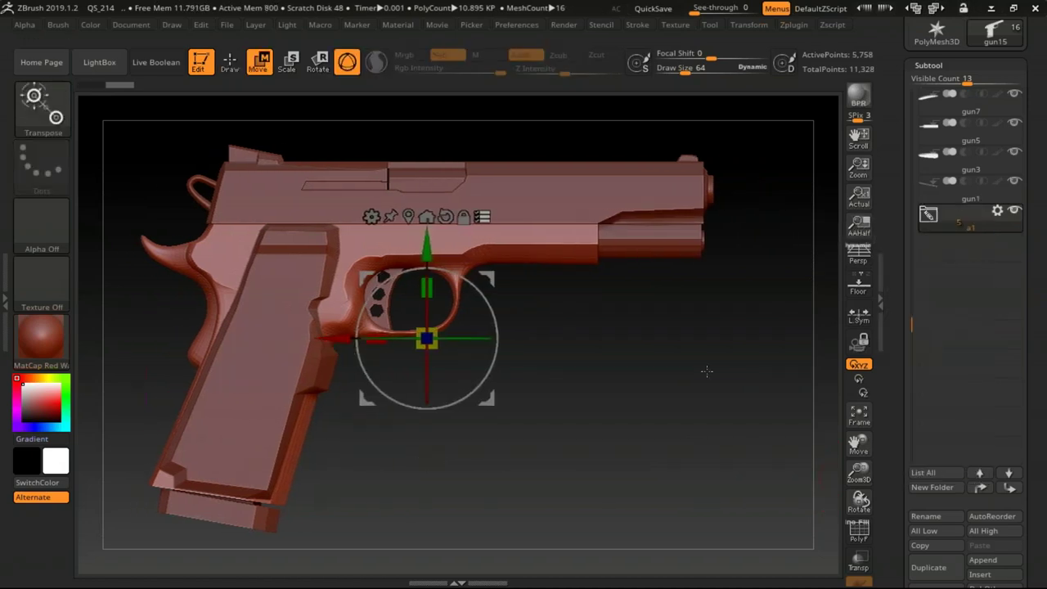
{"action": "left_click_drag", "start_coordinate": [342, 345], "coordinate": [370, 345]}
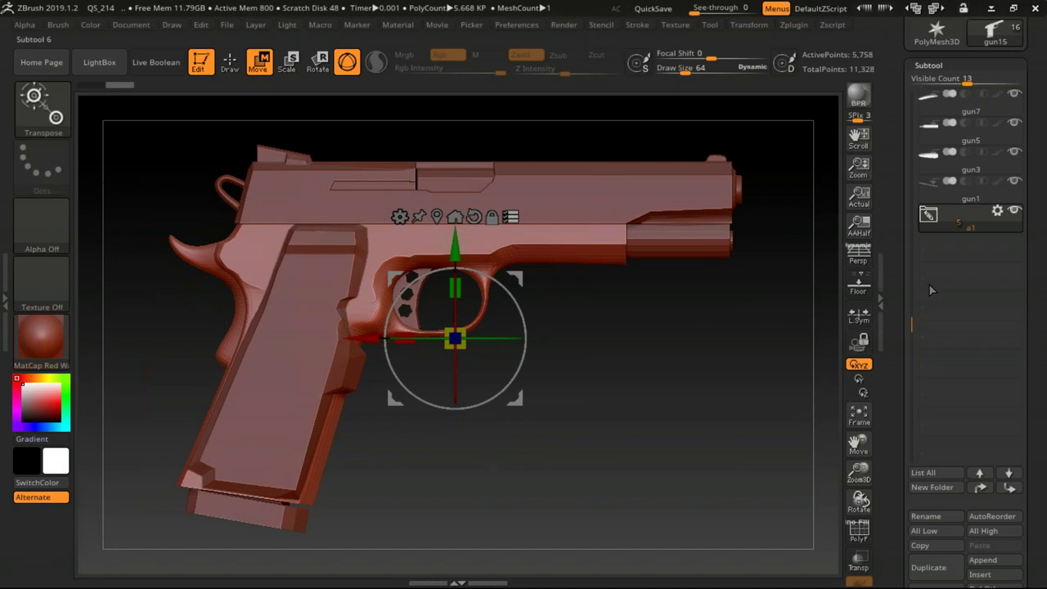
{"action": "left_click", "coordinate": [941, 217]}
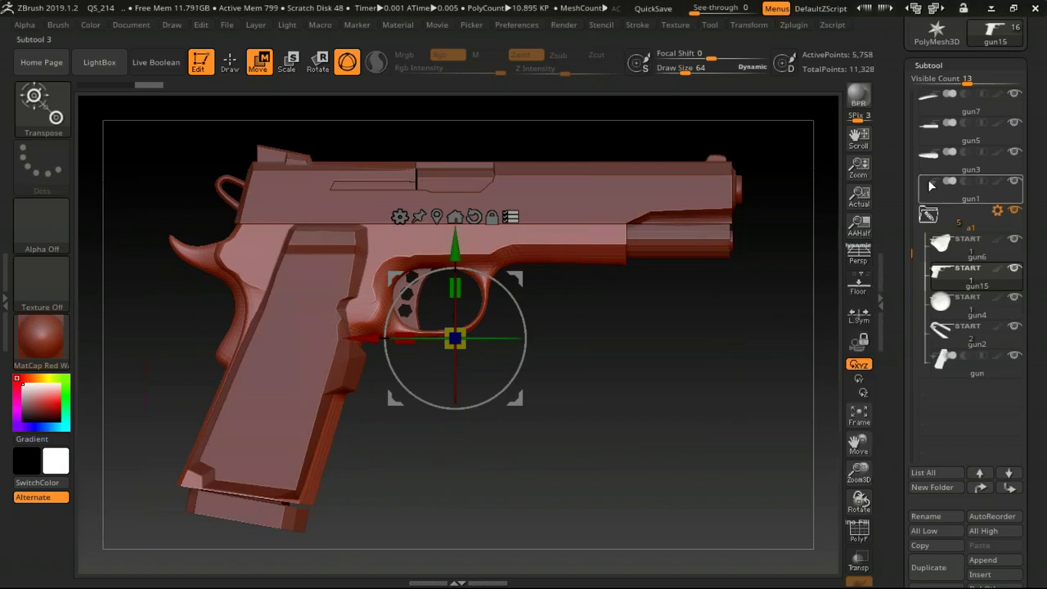
- With Transpose Set, slide the folder's parts along X, undo the last move, and return to Draw
{"action": "left_click", "coordinate": [997, 211]}
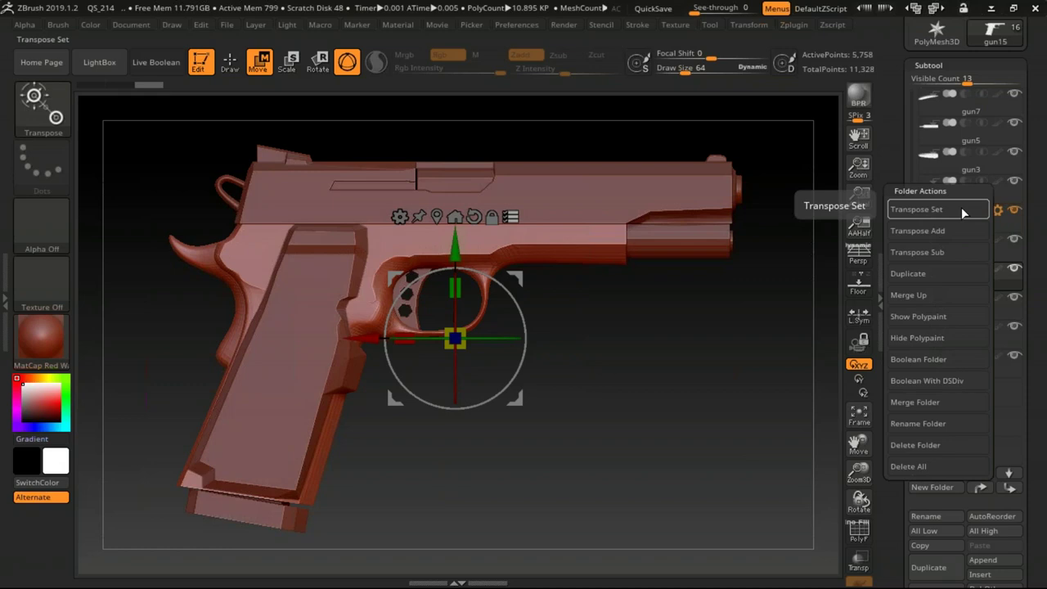
{"action": "left_click", "coordinate": [961, 209]}
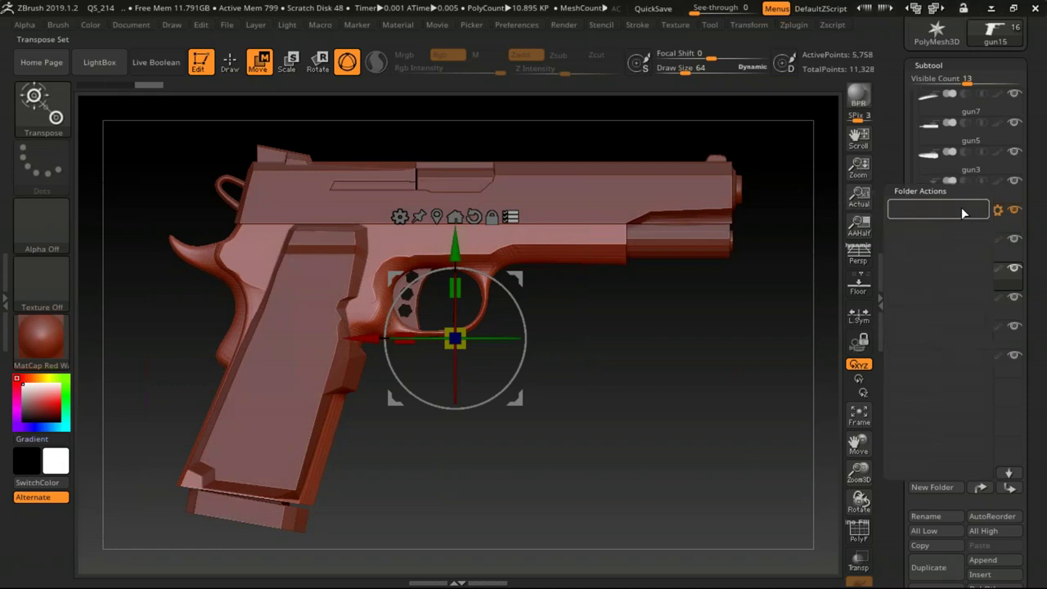
{"action": "left_click_drag", "start_coordinate": [367, 336], "coordinate": [379, 337]}
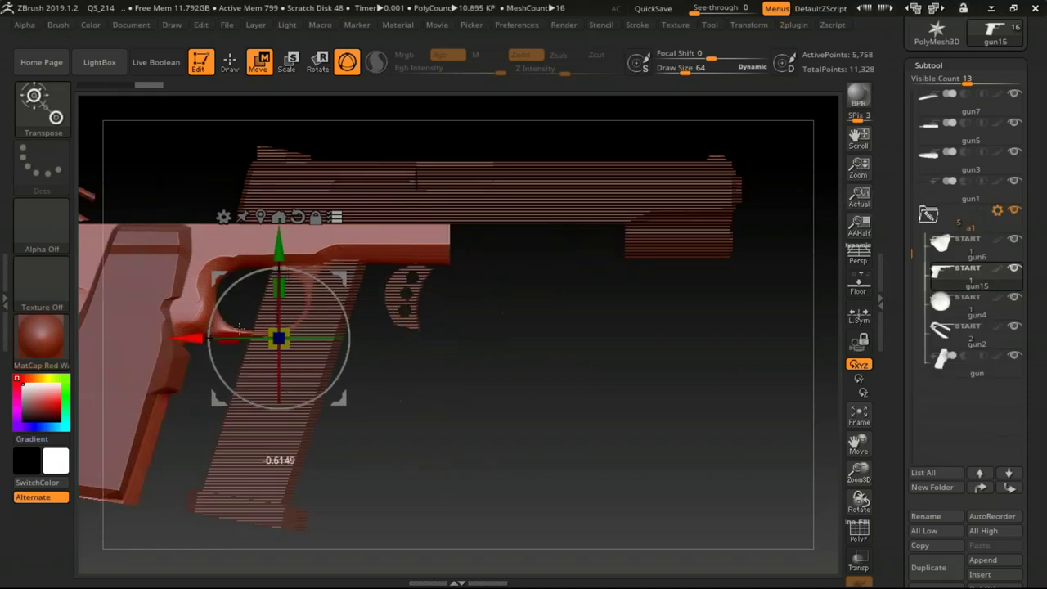
{"action": "left_click_drag", "start_coordinate": [711, 363], "coordinate": [678, 372]}
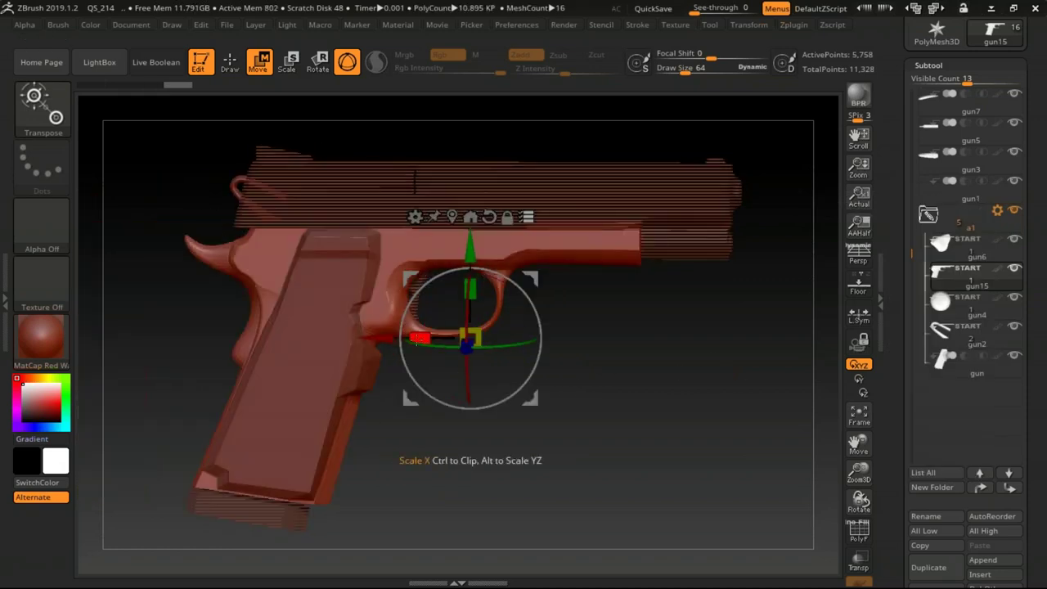
{"action": "mouse_move", "coordinate": [421, 338]}
{"action": "left_mouse_down"}
{"action": "mouse_move", "coordinate": [546, 366]}
{"action": "mouse_move", "coordinate": [387, 404]}
{"action": "left_mouse_up"}
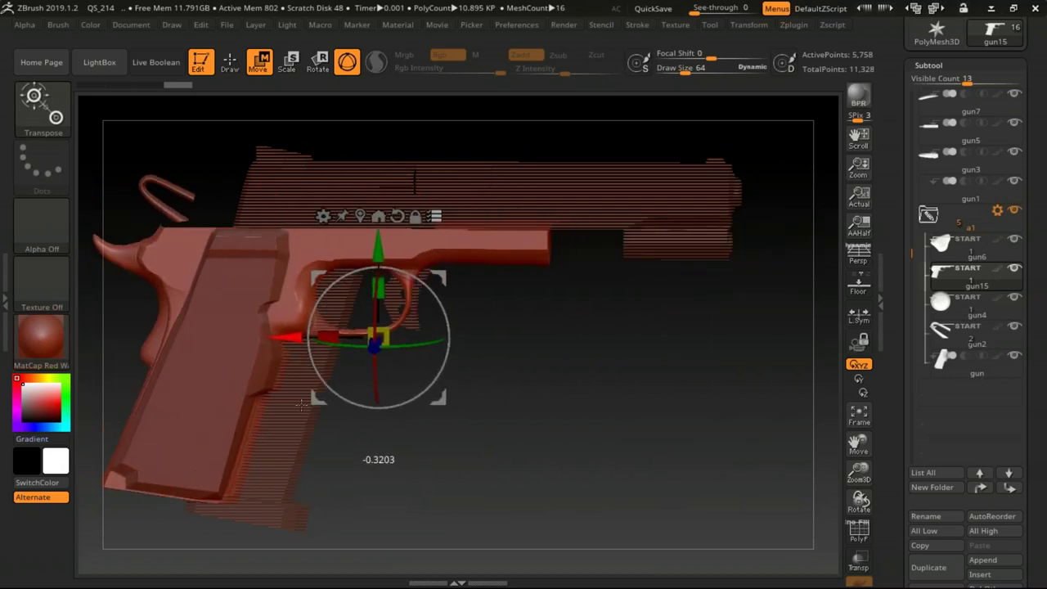
{"action": "left_click_drag", "start_coordinate": [387, 404], "coordinate": [286, 409]}
{"action": "key", "text": "ctrl+z"}
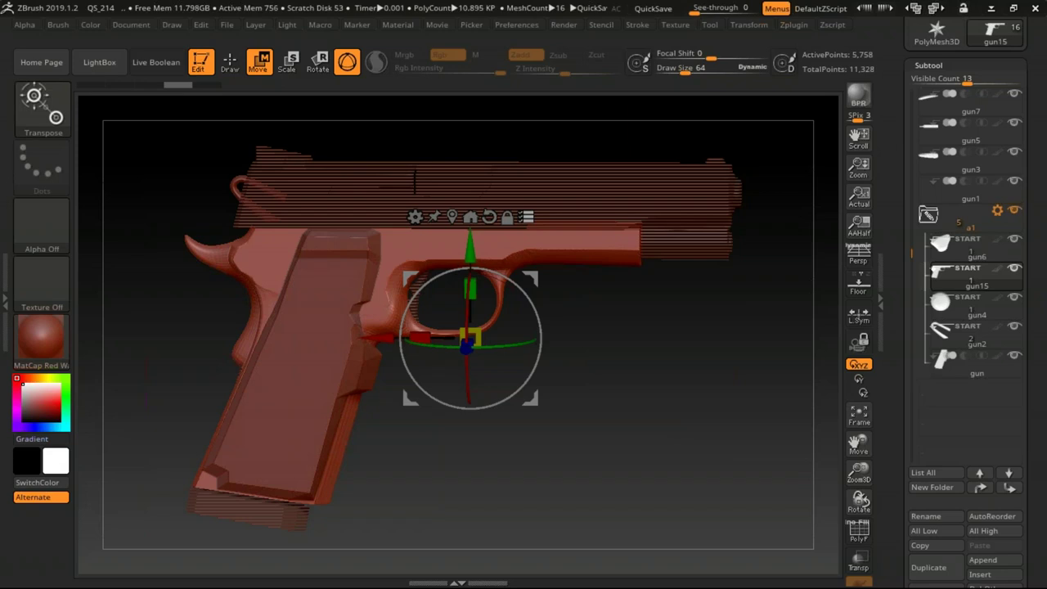
{"action": "left_click_drag", "start_coordinate": [692, 423], "coordinate": [681, 424]}
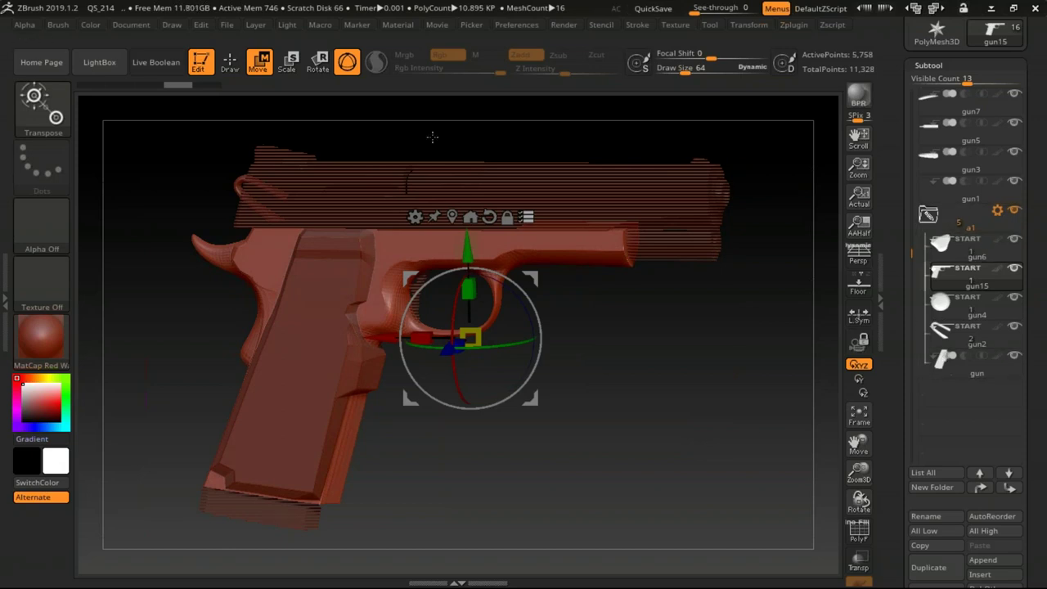
{"action": "key", "text": "q"}
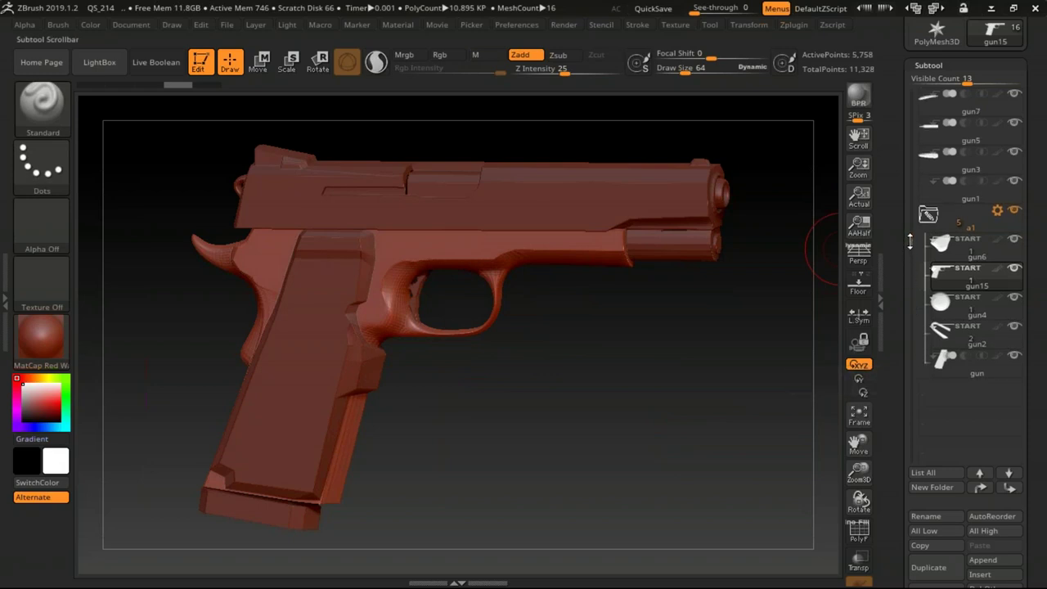
- Orbit the gun to a front view toward the muzzle, glance at PowerPoint slide 7, and return
{"action": "left_click_drag", "start_coordinate": [909, 242], "coordinate": [911, 217]}
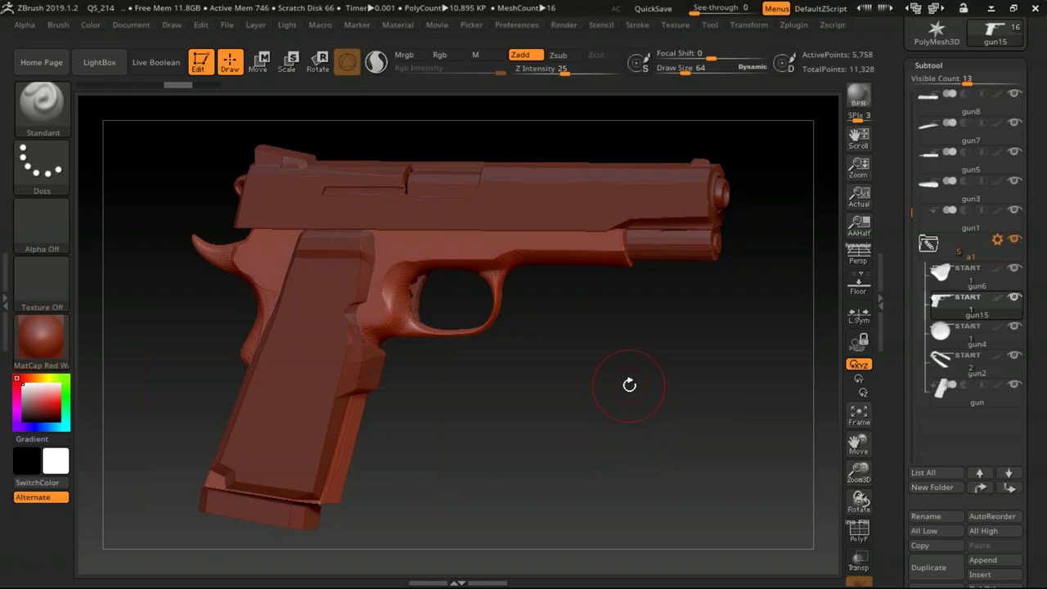
{"action": "left_click_drag", "start_coordinate": [628, 384], "coordinate": [615, 394]}
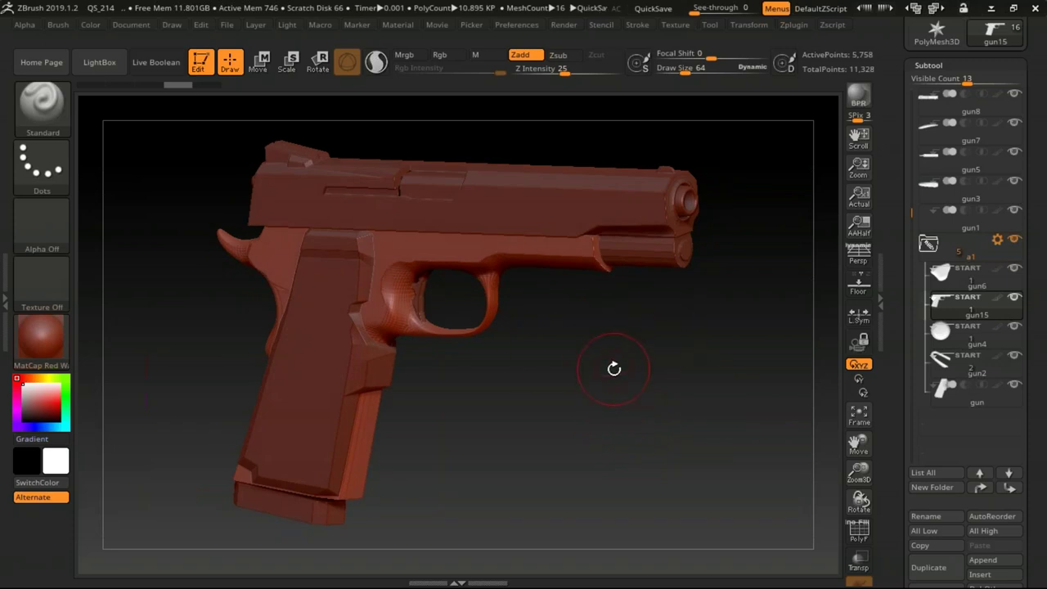
{"action": "left_click_drag", "start_coordinate": [630, 385], "coordinate": [624, 381]}
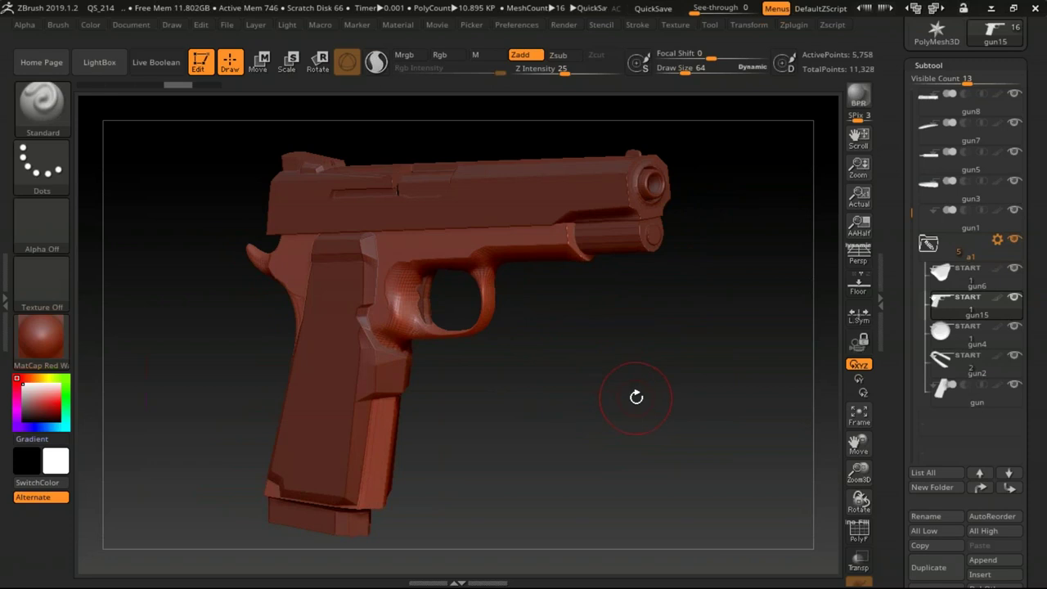
{"action": "key", "text": "alt+Tab"}
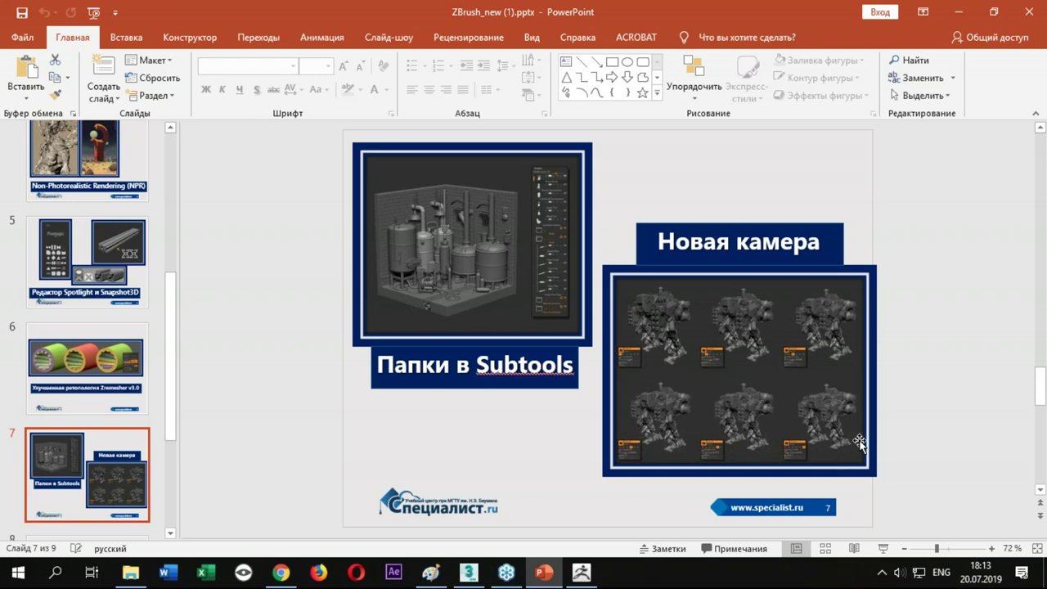
{"action": "key", "text": "alt+Tab"}
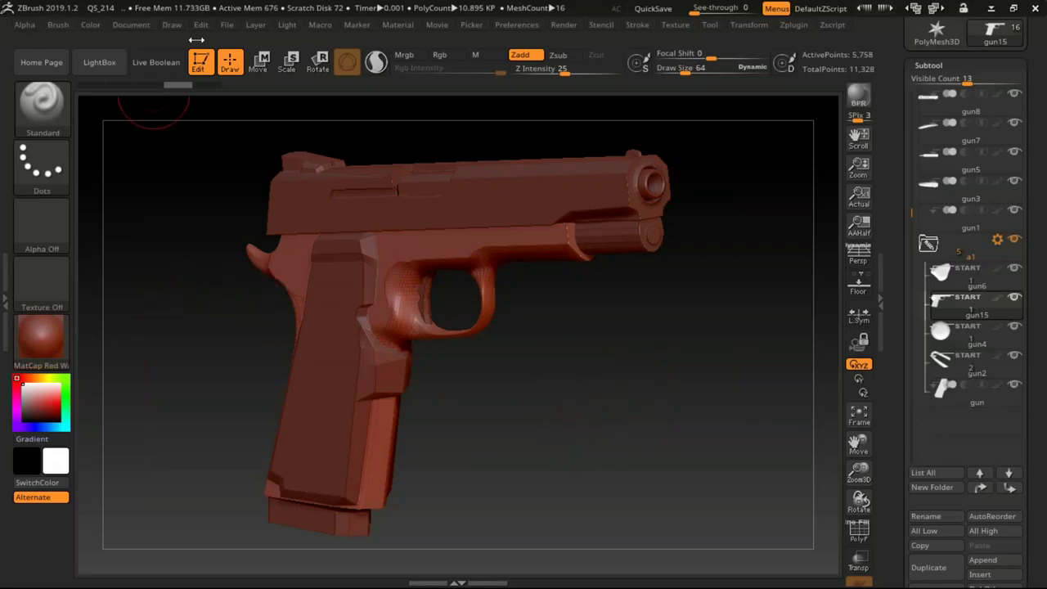
- Dock the Draw palette with its camera settings in the left tray
{"action": "left_click", "coordinate": [172, 25]}
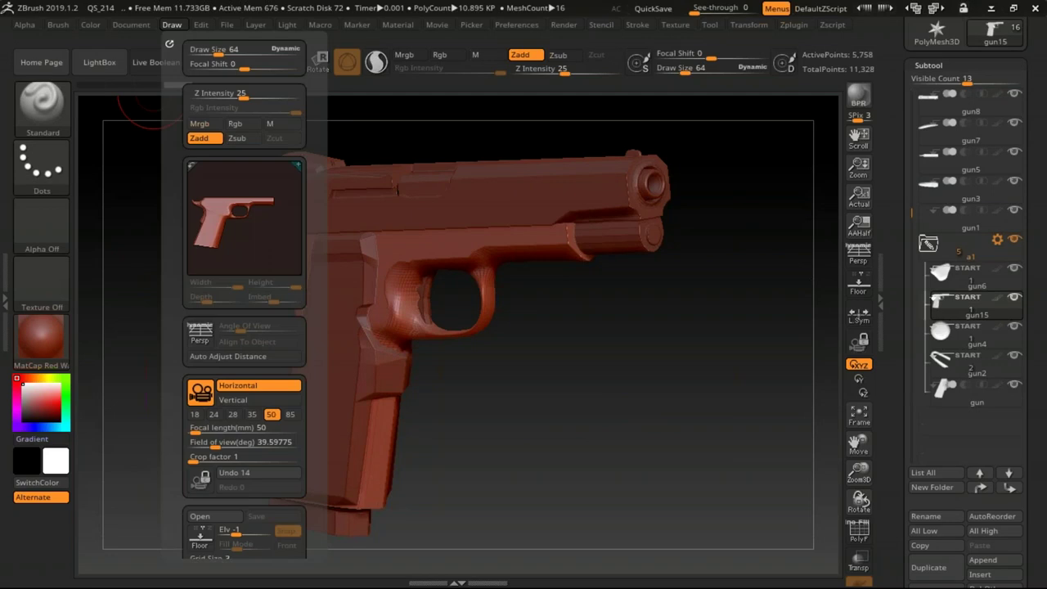
{"action": "left_click", "coordinate": [169, 43]}
{"action": "double_click", "coordinate": [7, 301]}
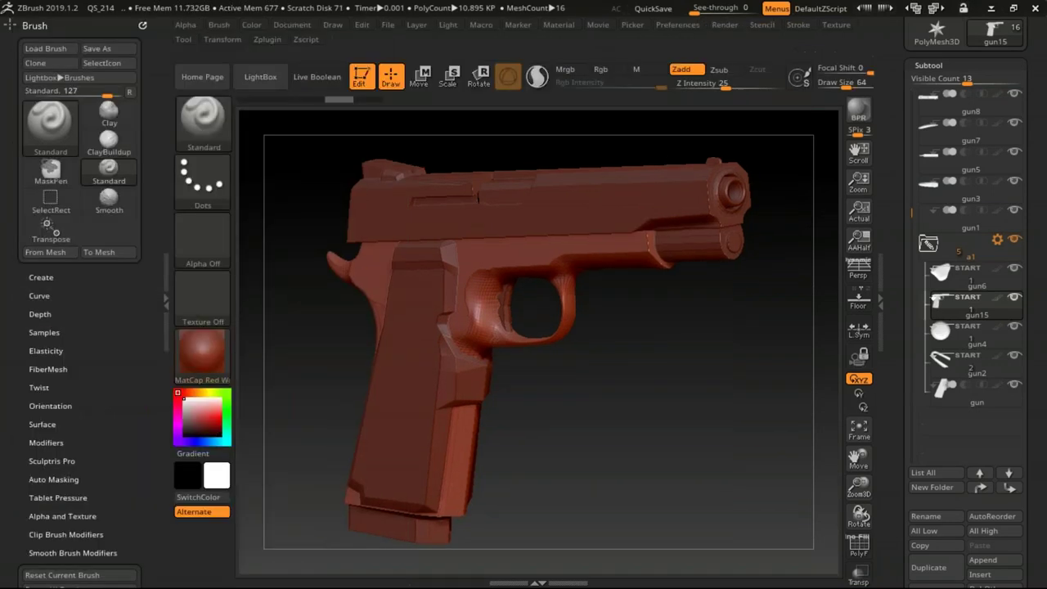
{"action": "left_click", "coordinate": [332, 24]}
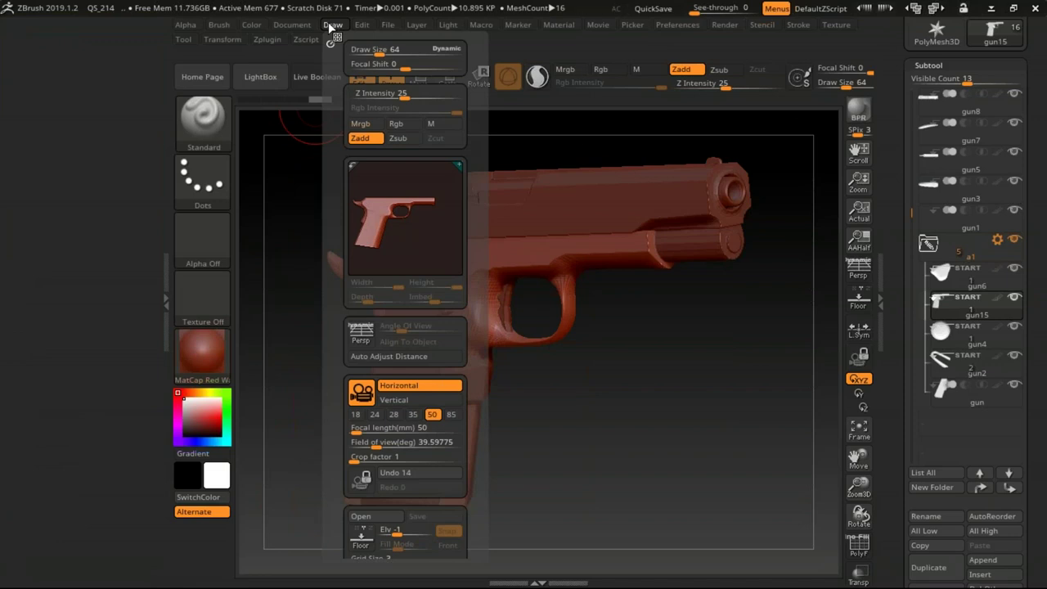
{"action": "left_click", "coordinate": [336, 35]}
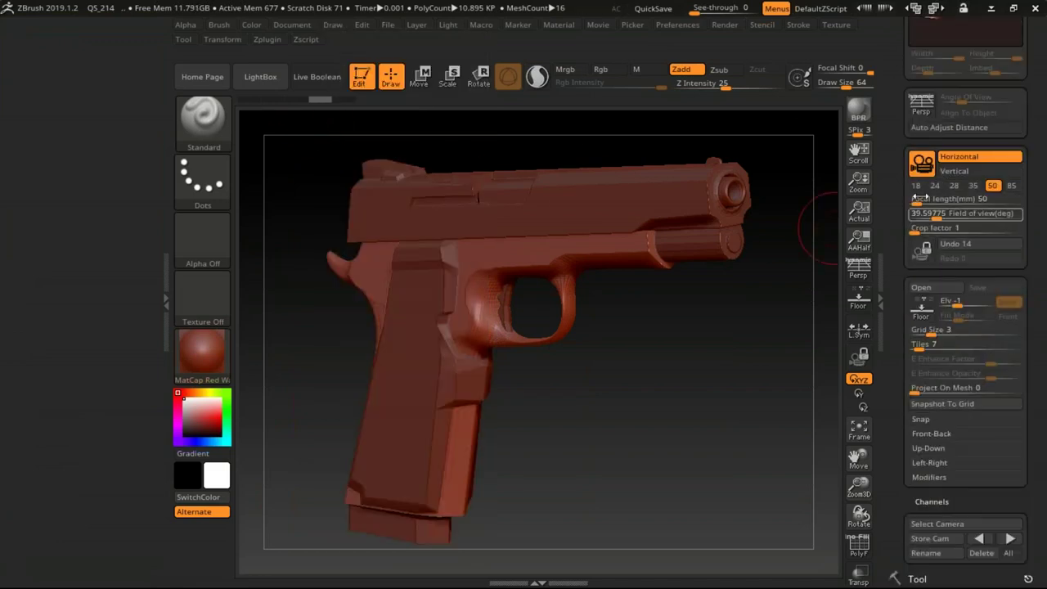
{"action": "left_click", "coordinate": [890, 146]}
{"action": "left_click_drag", "start_coordinate": [890, 147], "coordinate": [913, 242]}
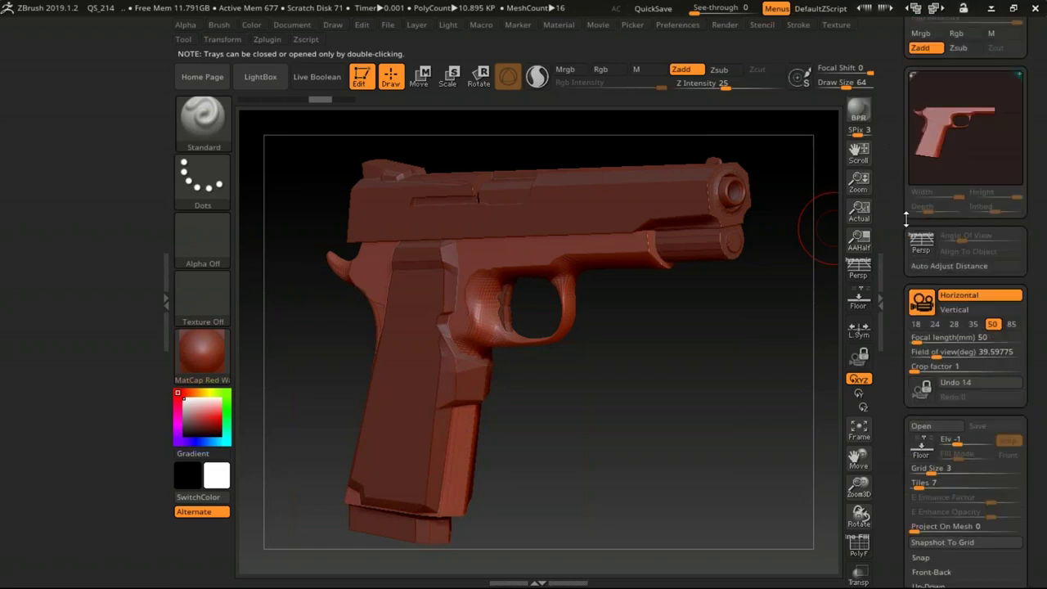
{"action": "left_click_drag", "start_coordinate": [1028, 25], "coordinate": [118, 91]}
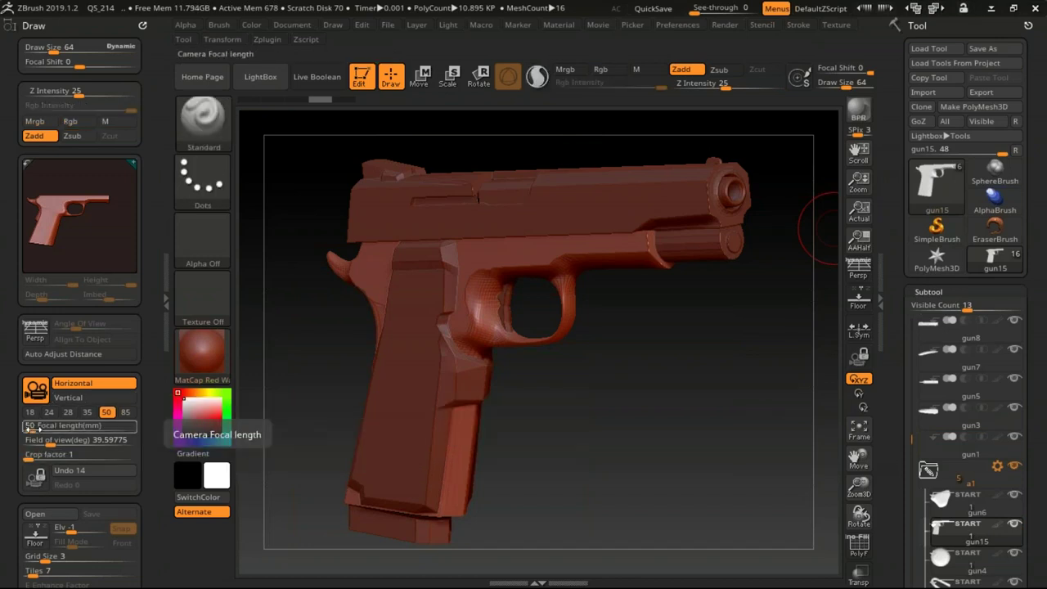
- Set a vertical-sensor perspective camera with about 40.85° field of view and crop factor 1.14925
{"action": "left_click_drag", "start_coordinate": [49, 426], "coordinate": [46, 431]}
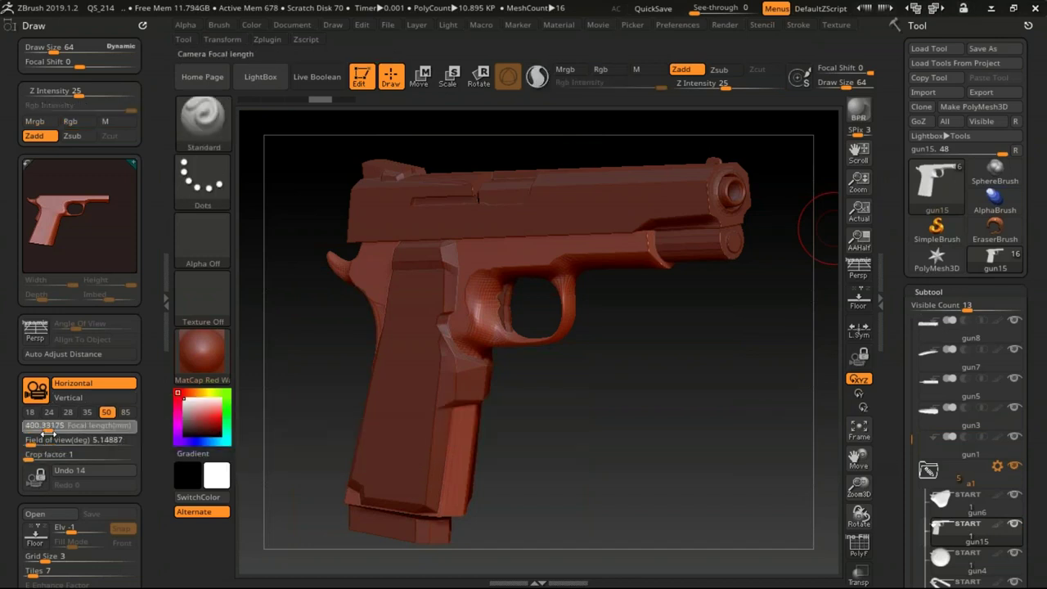
{"action": "left_click", "coordinate": [86, 399]}
{"action": "left_click", "coordinate": [35, 331]}
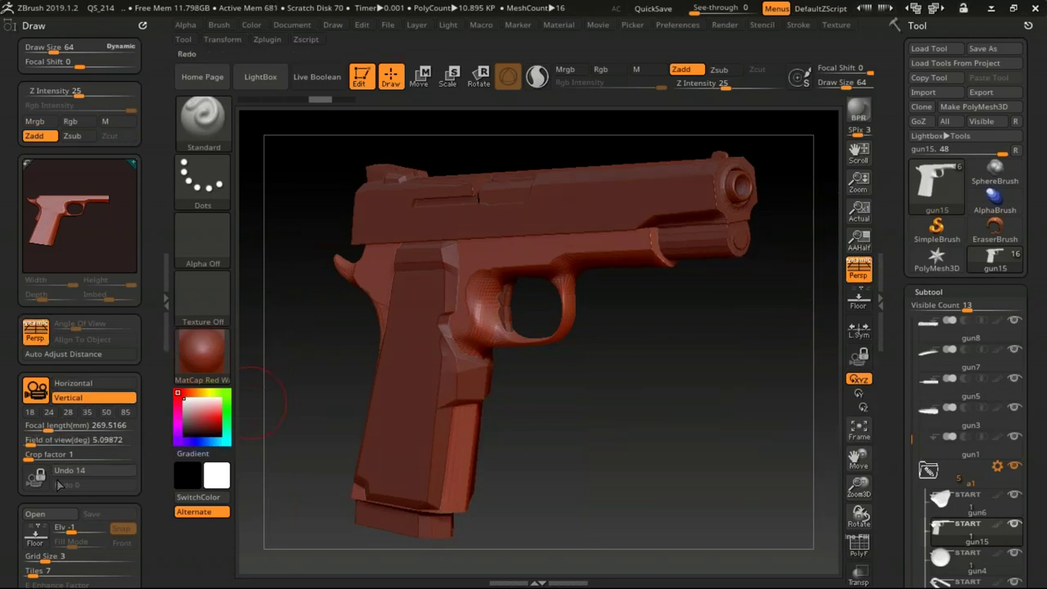
{"action": "left_click_drag", "start_coordinate": [28, 442], "coordinate": [57, 451]}
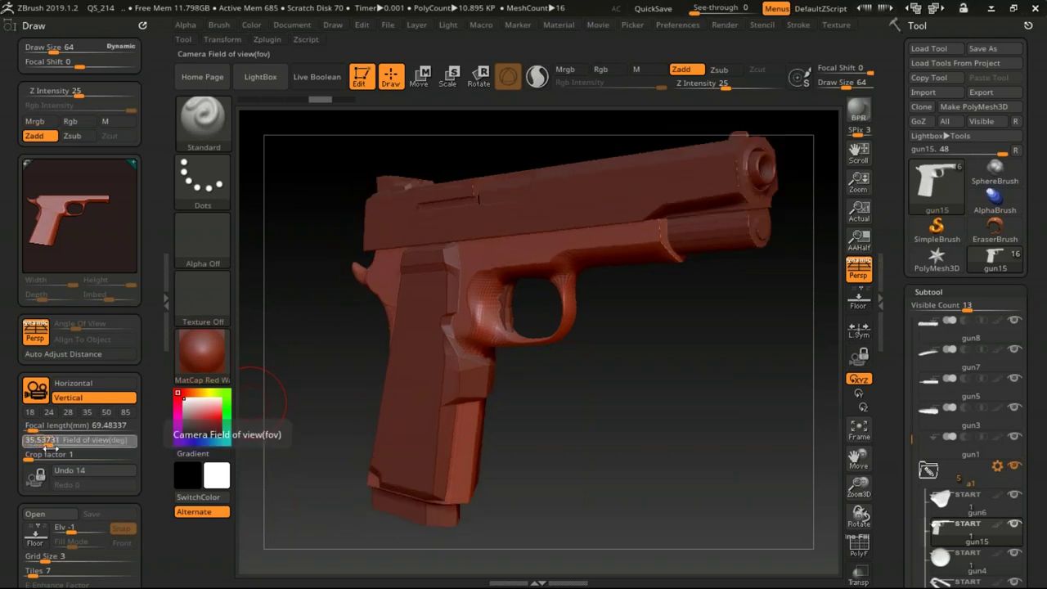
{"action": "left_click_drag", "start_coordinate": [594, 401], "coordinate": [601, 360]}
{"action": "mouse_move", "coordinate": [78, 439]}
{"action": "left_mouse_down"}
{"action": "mouse_move", "coordinate": [33, 442]}
{"action": "mouse_move", "coordinate": [35, 461]}
{"action": "left_mouse_up"}
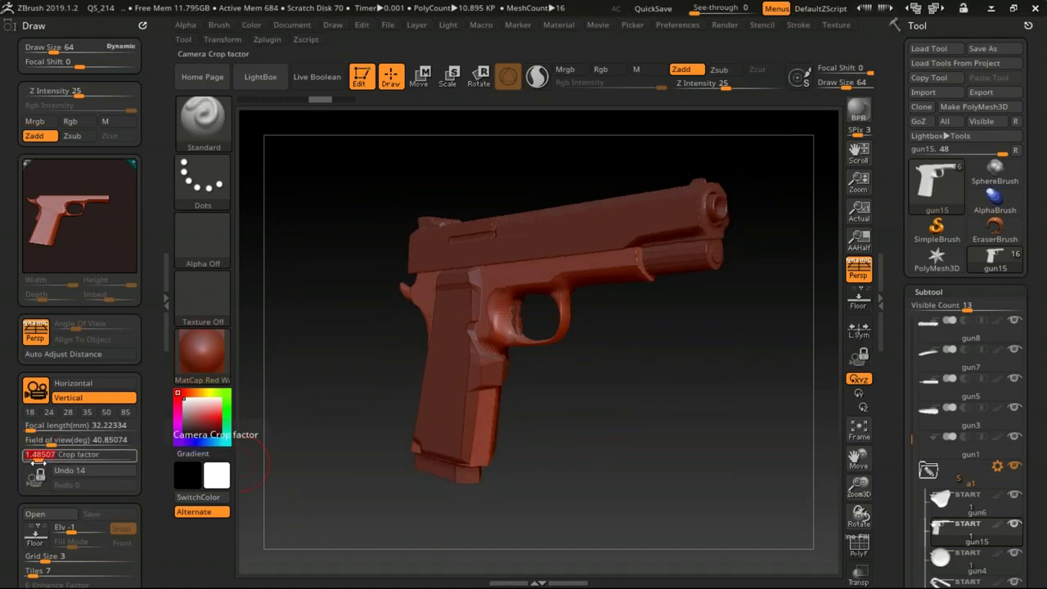
{"action": "left_click", "coordinate": [29, 470]}
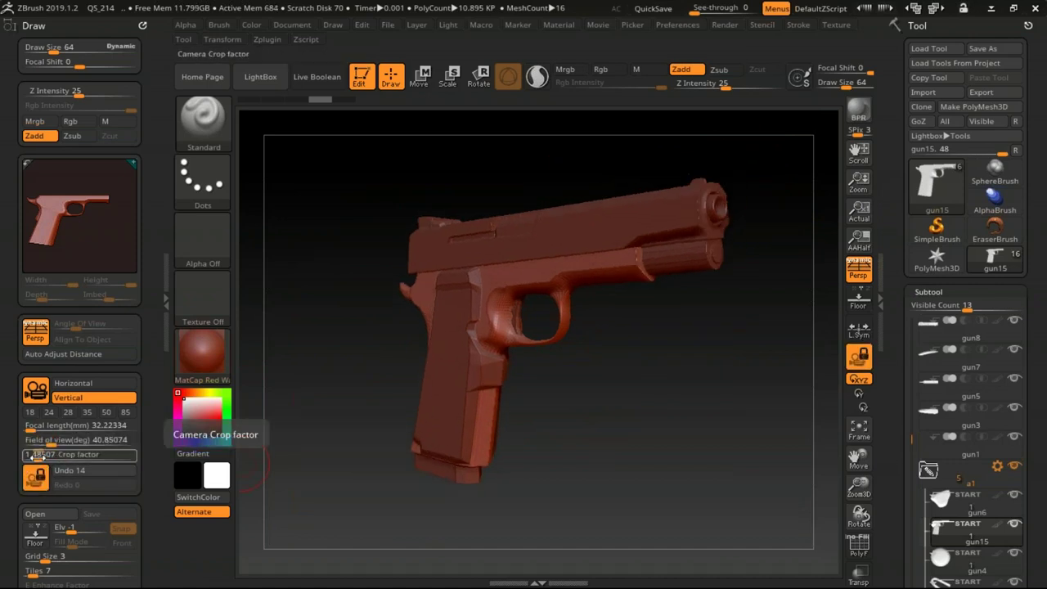
{"action": "left_click_drag", "start_coordinate": [36, 456], "coordinate": [29, 456]}
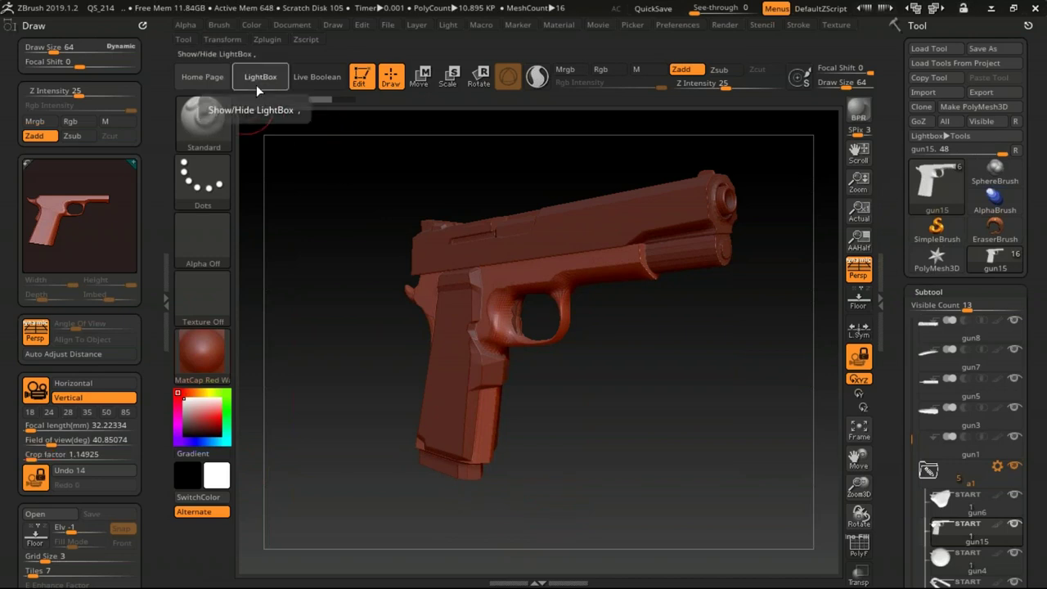
- Load BluePrint03.ZRP from LightBox's RenderSet presets and BPR-render the gun as a blueprint
{"action": "left_click", "coordinate": [260, 81]}
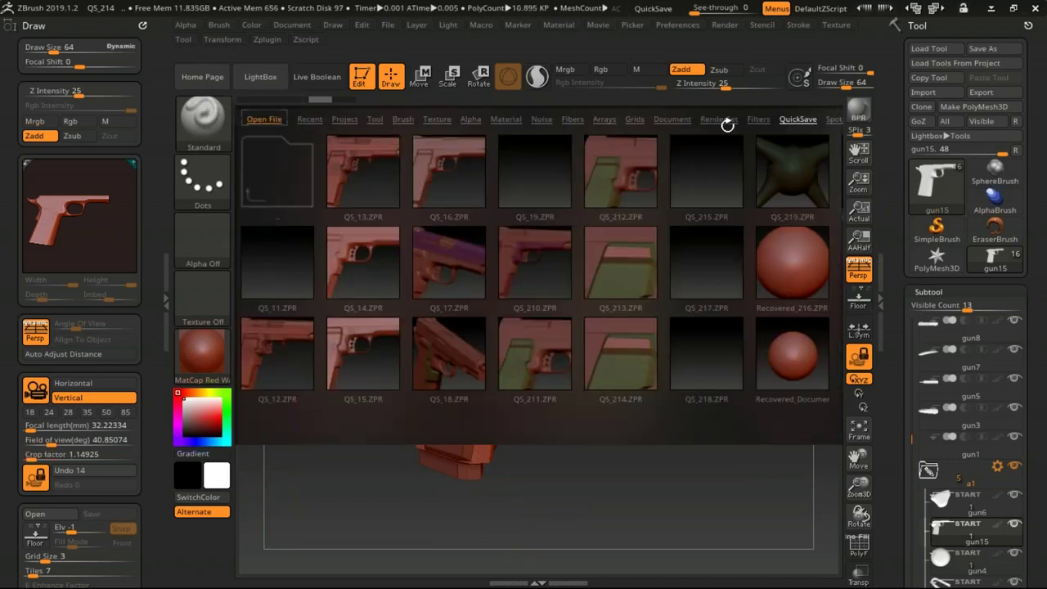
{"action": "left_click", "coordinate": [719, 119]}
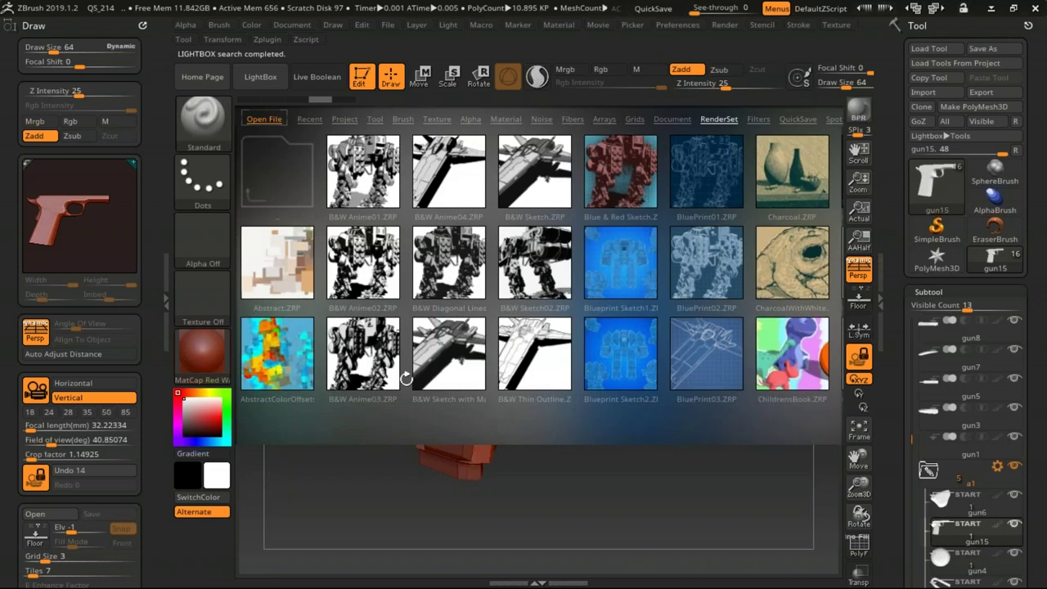
{"action": "double_click", "coordinate": [702, 353]}
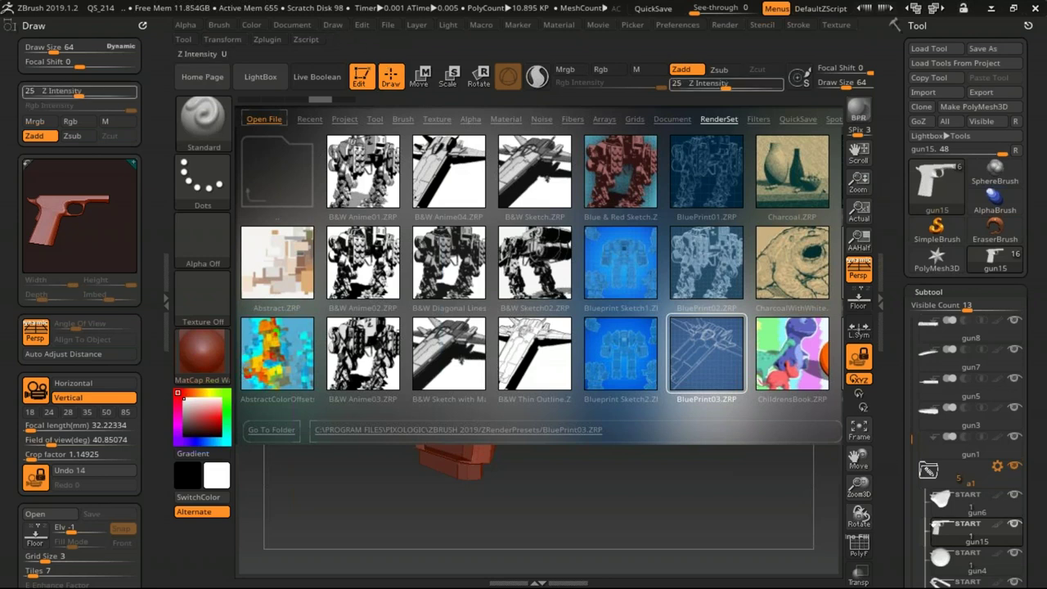
{"action": "left_click", "coordinate": [260, 77]}
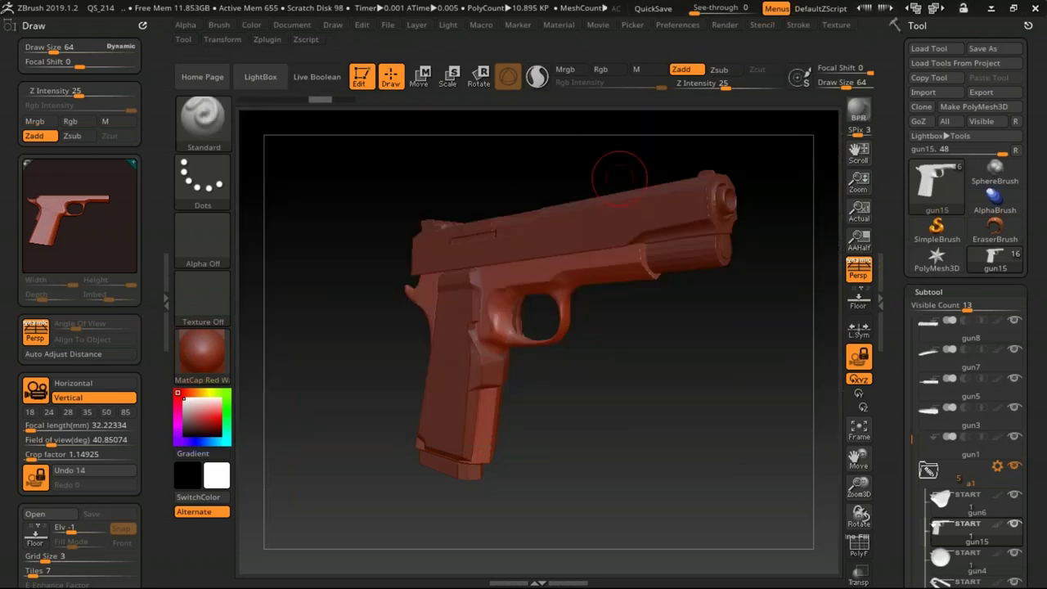
{"action": "left_click", "coordinate": [858, 112]}
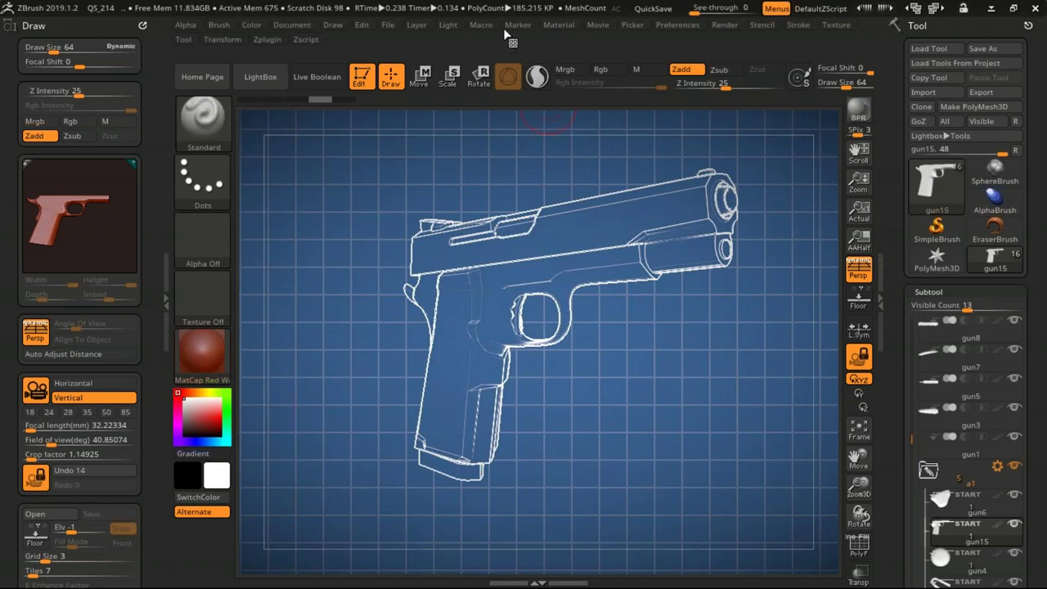
- Re-initialize ZBrush with Preferences > Init ZBrush, confirming Yes
{"action": "left_click", "coordinate": [677, 25]}
{"action": "left_click", "coordinate": [704, 51]}
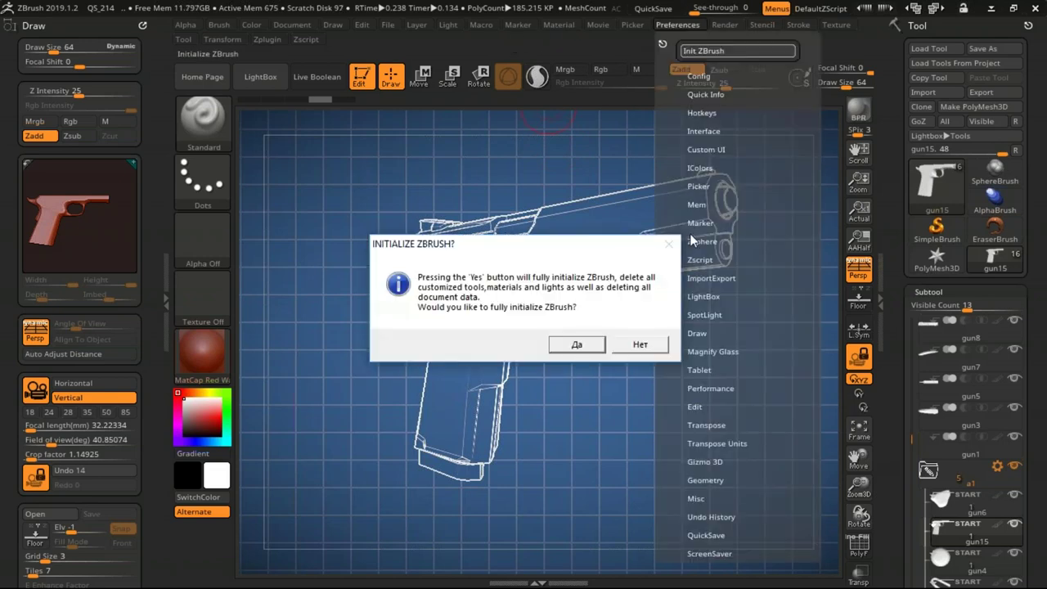
{"action": "left_click", "coordinate": [589, 344]}
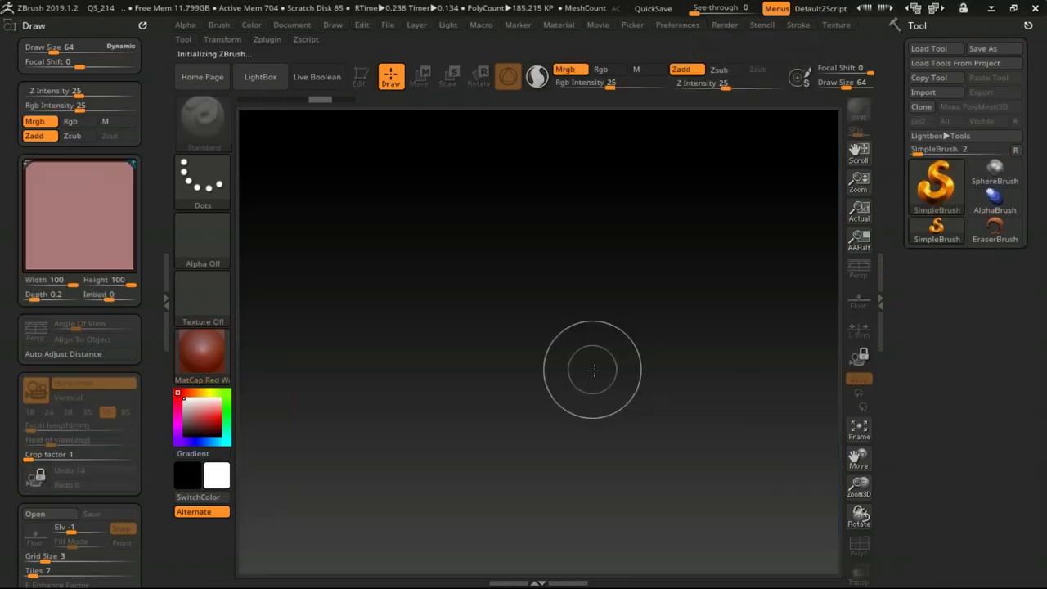
- Close the left tray to widen the canvas and show the Zplugin menu
{"action": "left_click", "coordinate": [143, 25]}
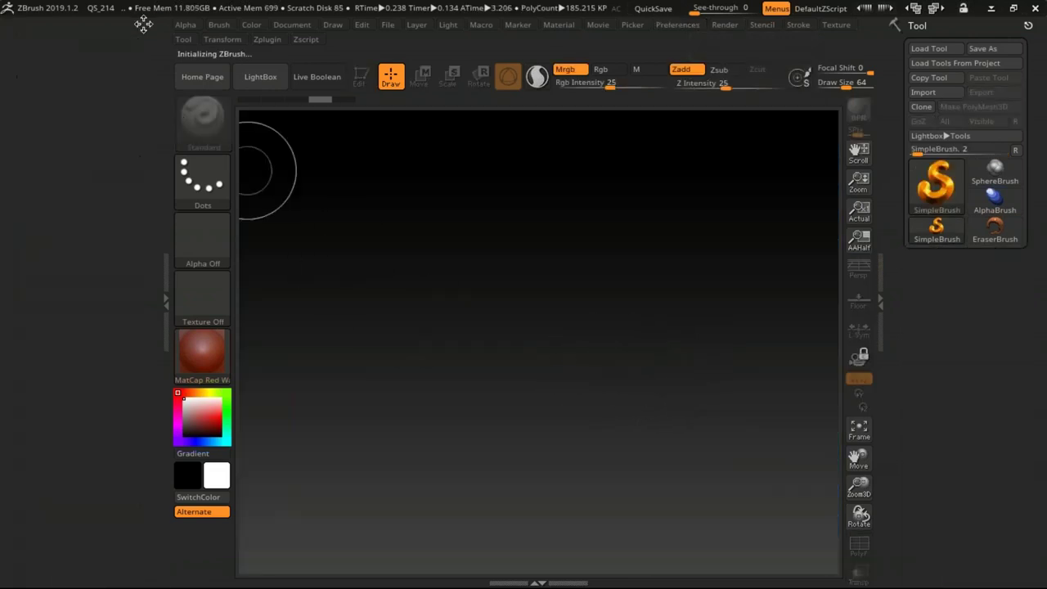
{"action": "left_click", "coordinate": [169, 294]}
{"action": "left_click", "coordinate": [169, 295]}
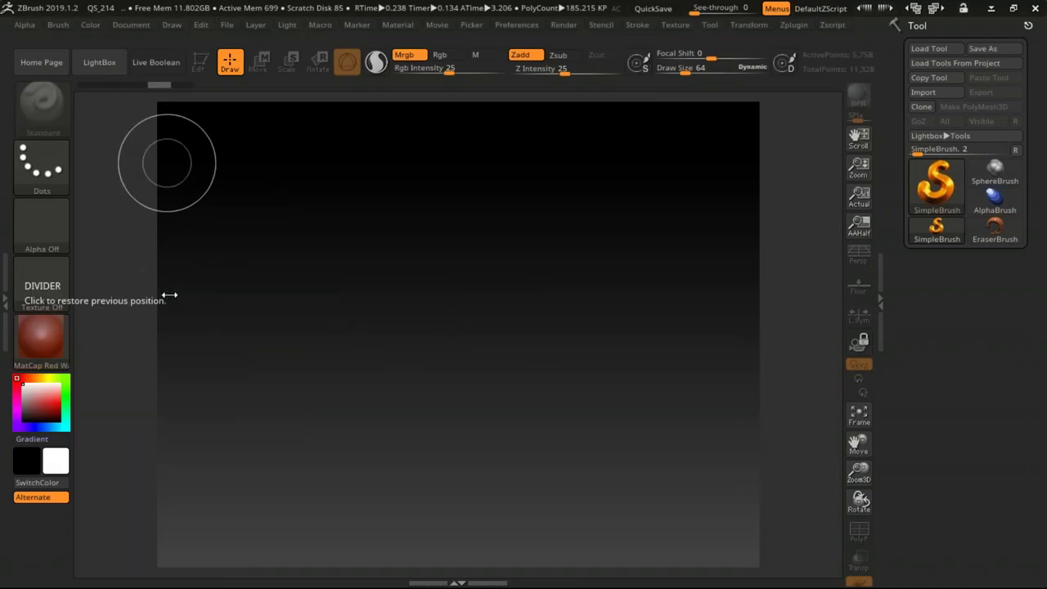
{"action": "left_click", "coordinate": [794, 27]}
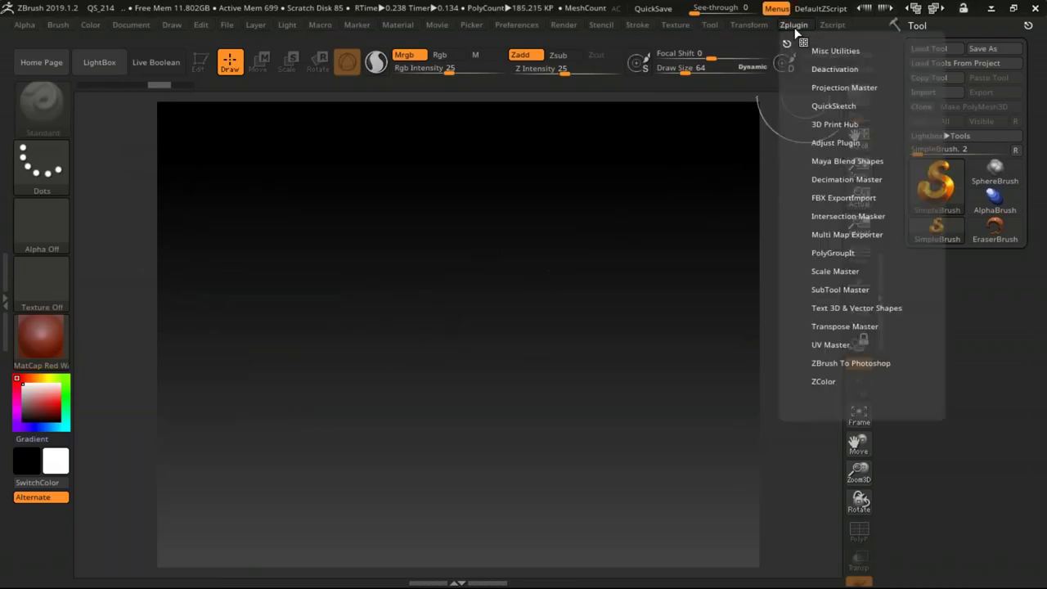
- Create 'HELLO WORLD' with Text 3D & Vector Shapes, draw it on the canvas, and enter Edit mode
{"action": "left_click", "coordinate": [887, 309]}
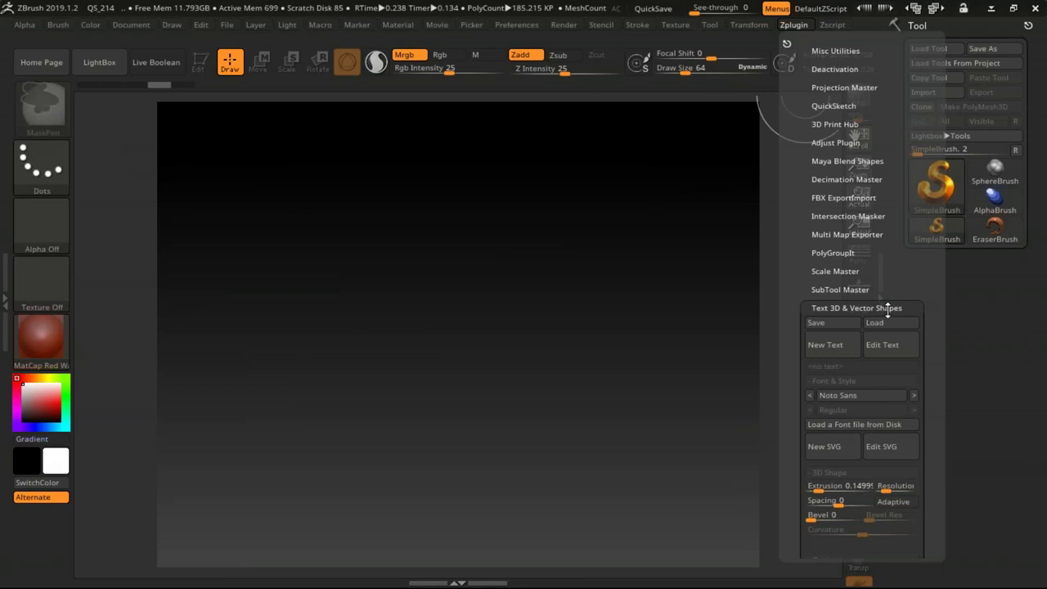
{"action": "left_click", "coordinate": [850, 348]}
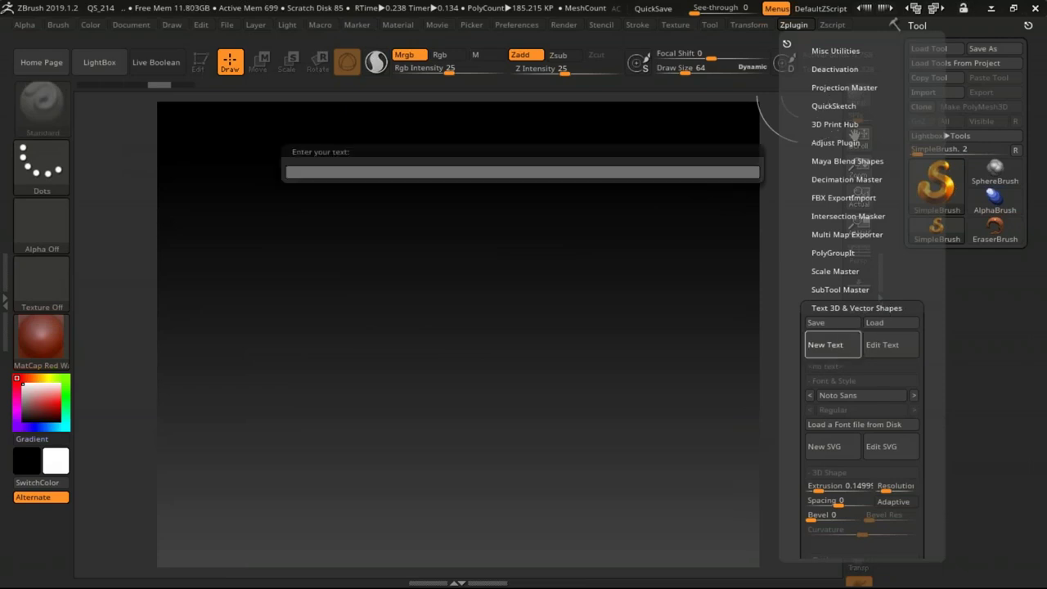
{"action": "type", "text": "HELLO WORLD"}
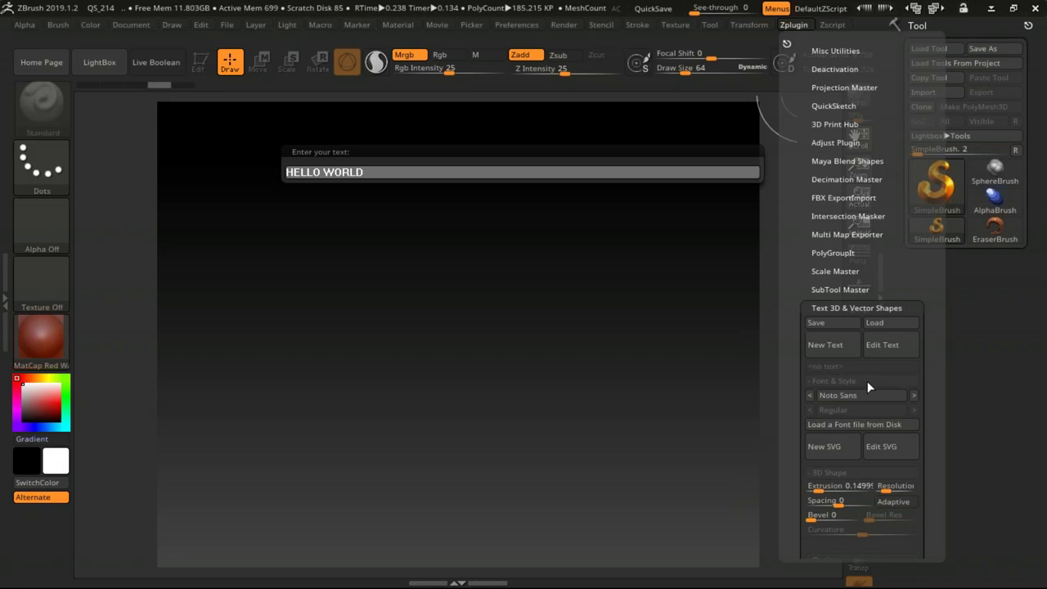
{"action": "key", "text": "Return"}
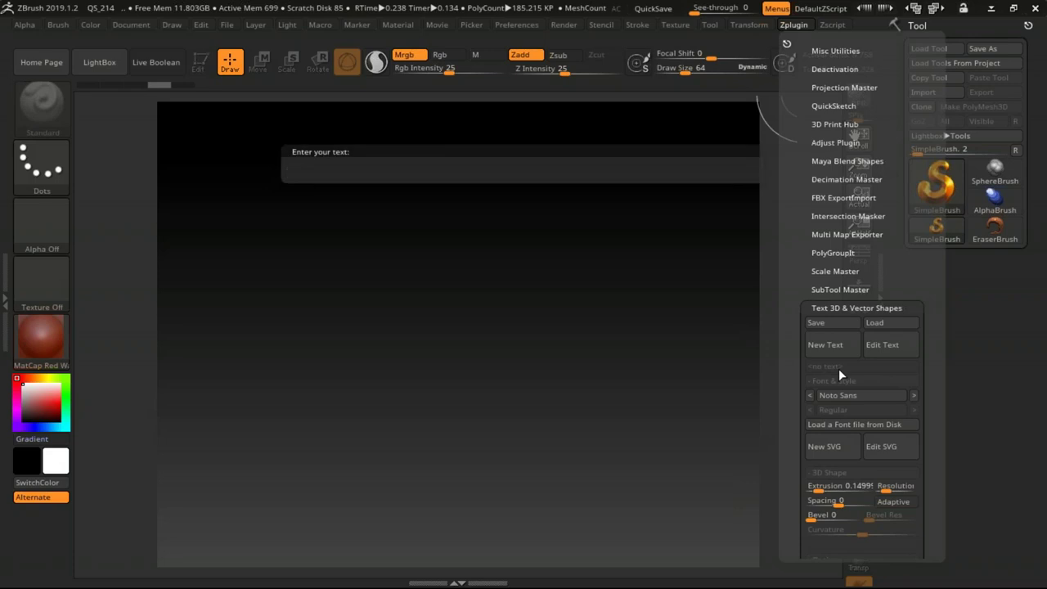
{"action": "left_click_drag", "start_coordinate": [463, 337], "coordinate": [262, 124]}
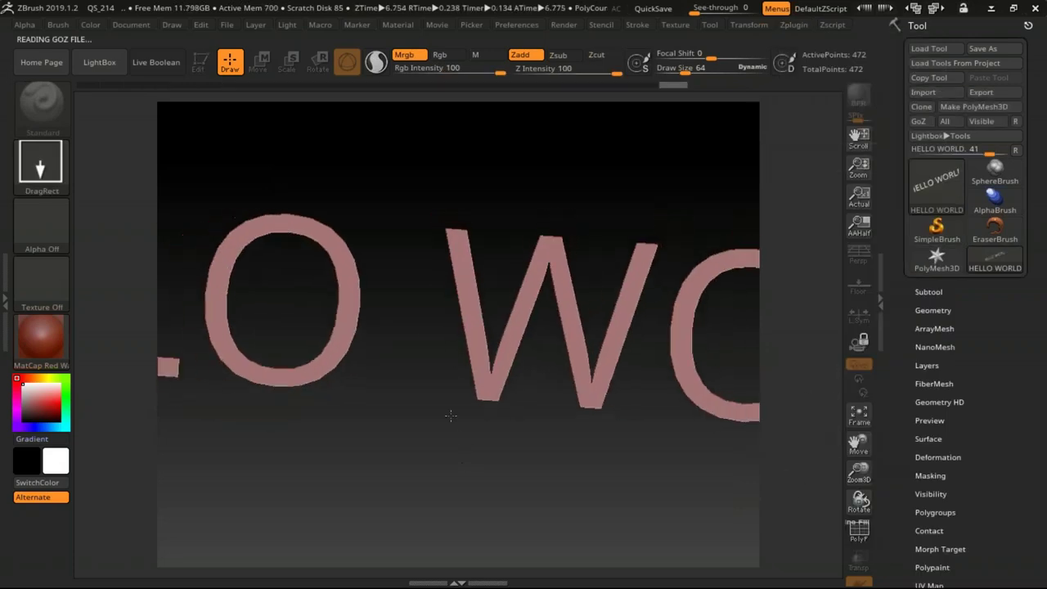
{"action": "key", "text": "t"}
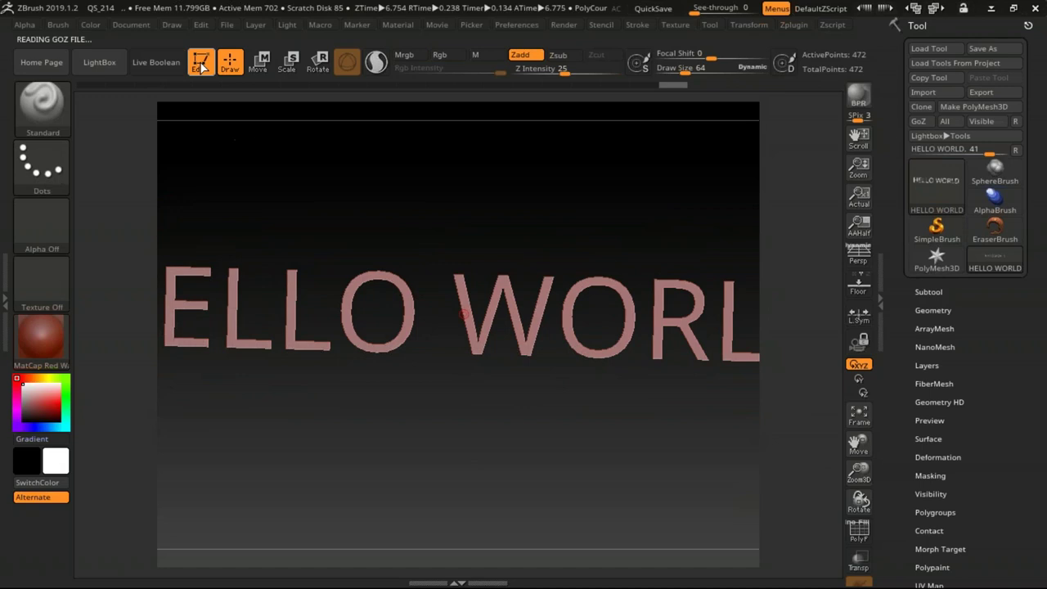
{"action": "left_click_drag", "start_coordinate": [603, 192], "coordinate": [569, 211]}
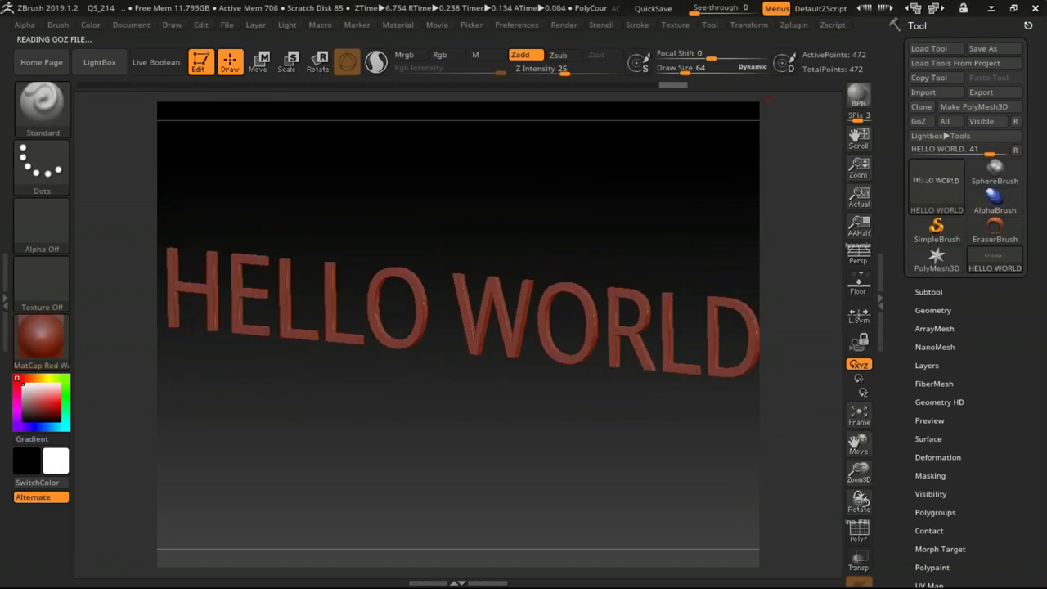
- Thicken the letters' extrusion, set curve Resolution to 6, and bring the whole text into view
{"action": "left_click", "coordinate": [793, 26]}
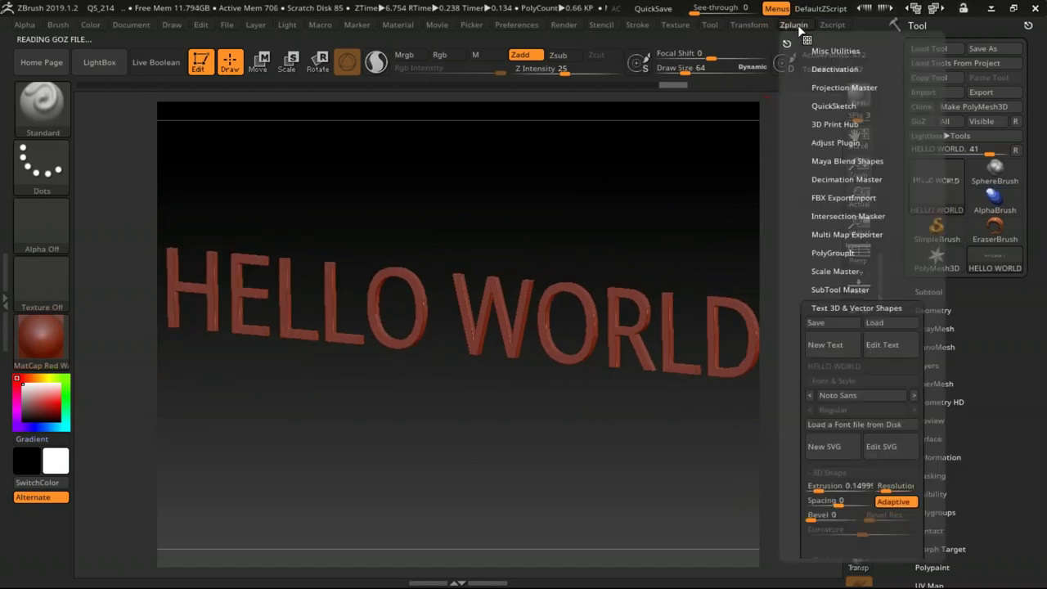
{"action": "left_click_drag", "start_coordinate": [817, 488], "coordinate": [832, 491]}
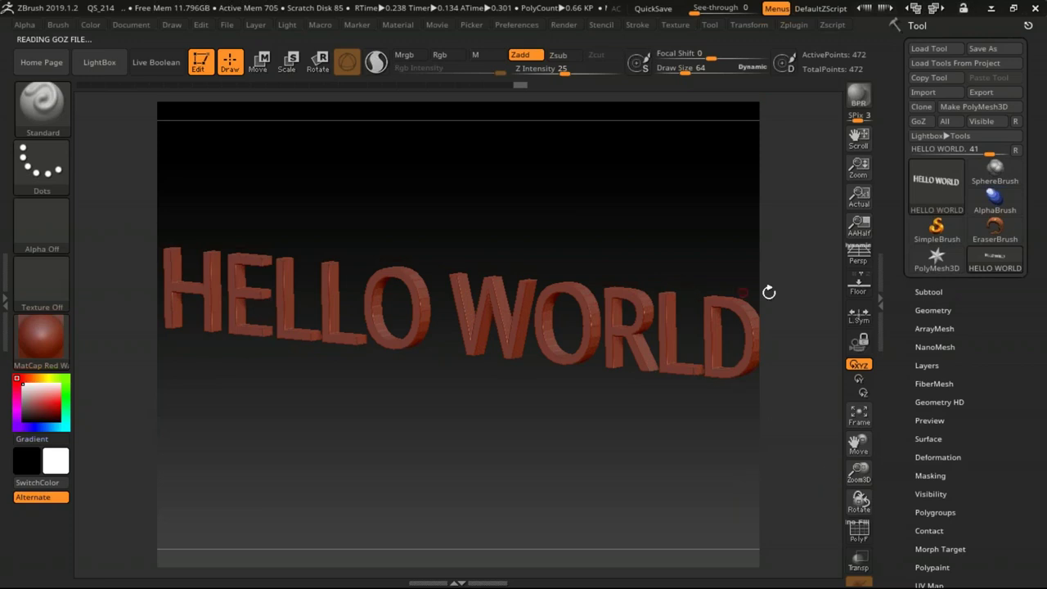
{"action": "mouse_move", "coordinate": [704, 231]}
{"action": "left_mouse_down"}
{"action": "mouse_move", "coordinate": [628, 241]}
{"action": "mouse_move", "coordinate": [657, 248]}
{"action": "mouse_move", "coordinate": [663, 280]}
{"action": "mouse_move", "coordinate": [630, 243]}
{"action": "mouse_move", "coordinate": [702, 291]}
{"action": "mouse_move", "coordinate": [598, 210]}
{"action": "mouse_move", "coordinate": [665, 215]}
{"action": "left_mouse_up"}
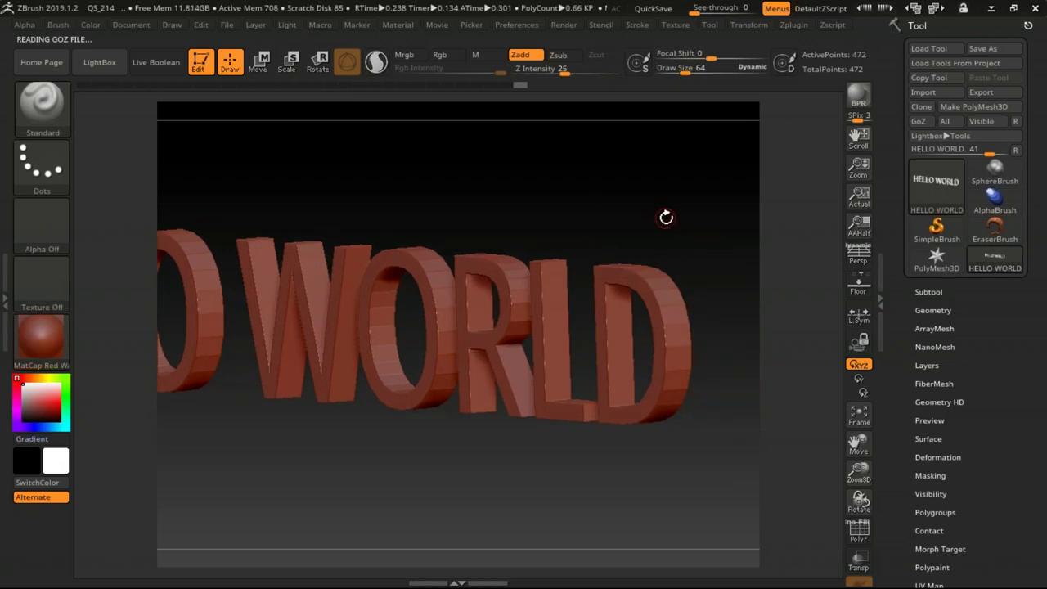
{"action": "left_click", "coordinate": [791, 25]}
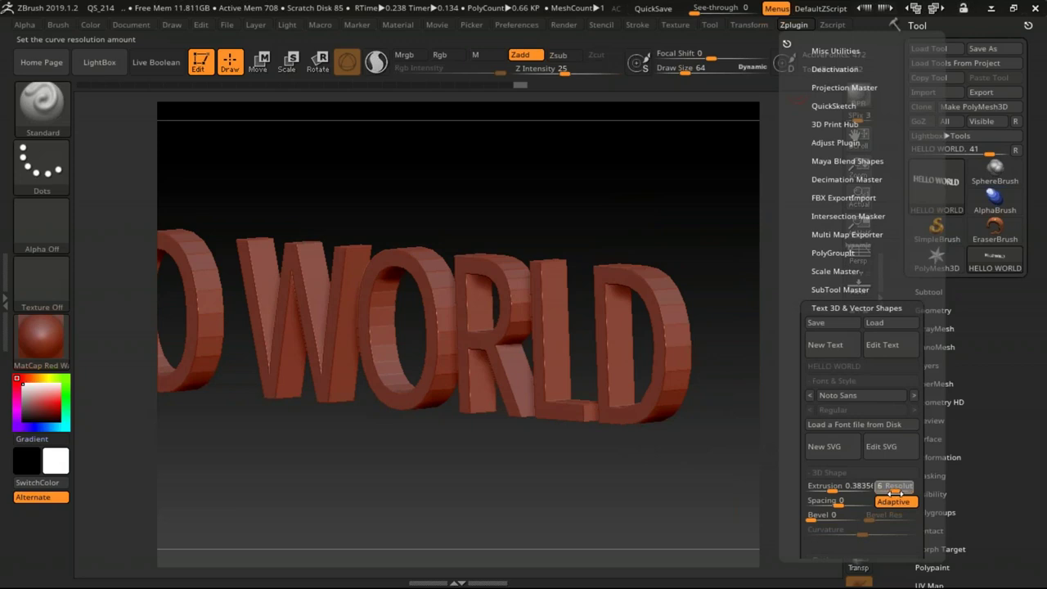
{"action": "left_click_drag", "start_coordinate": [895, 492], "coordinate": [899, 492]}
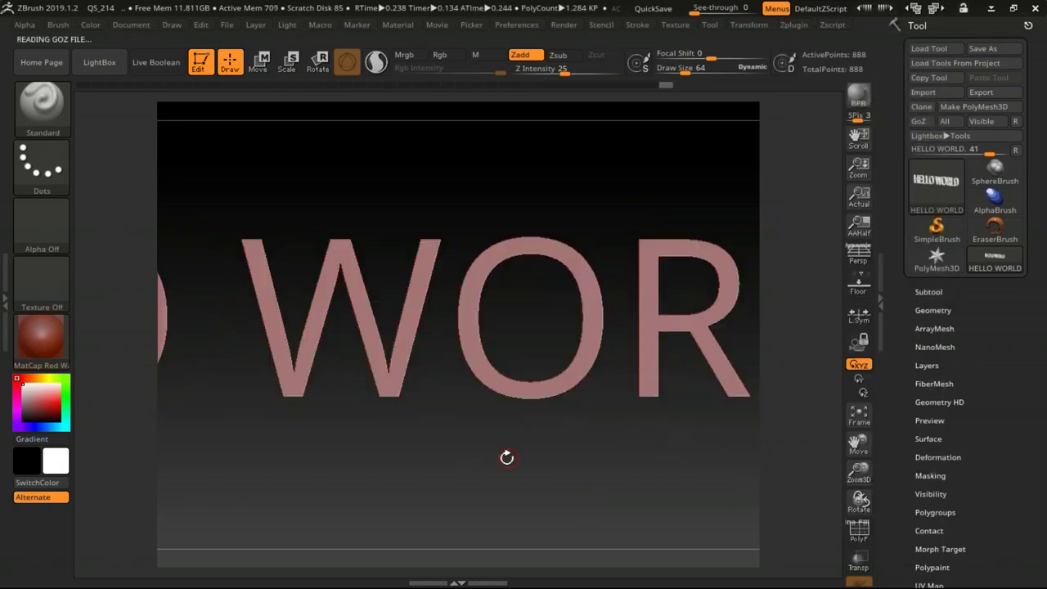
{"action": "mouse_move", "coordinate": [479, 401]}
{"action": "left_mouse_down", "text": "alt"}
{"action": "mouse_move", "coordinate": [588, 401]}
{"action": "mouse_move", "coordinate": [601, 376]}
{"action": "left_mouse_up", "text": "alt"}
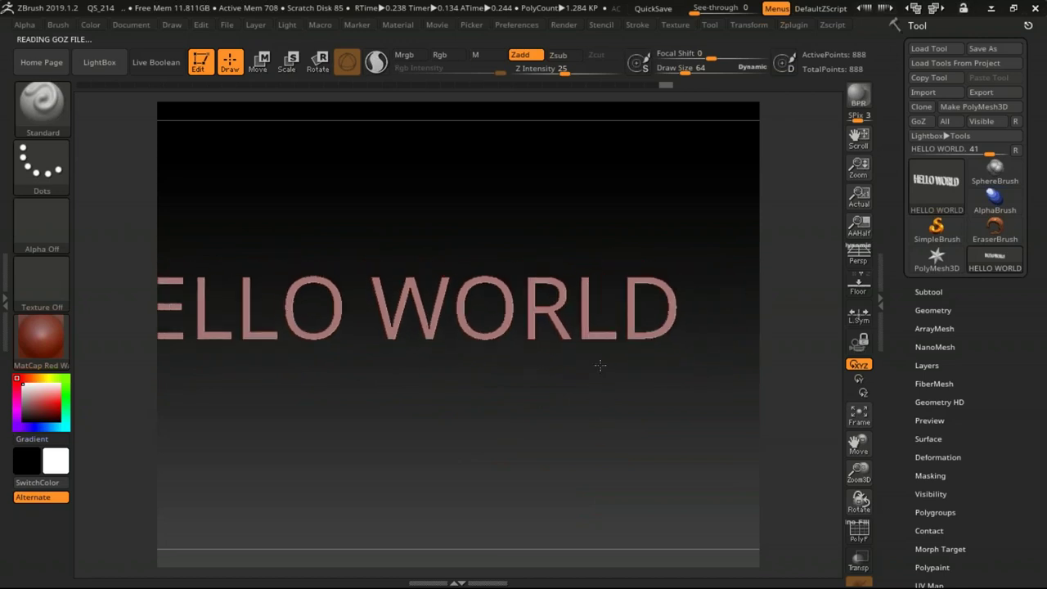
{"action": "left_click_drag", "start_coordinate": [532, 417], "coordinate": [603, 390], "text": "alt"}
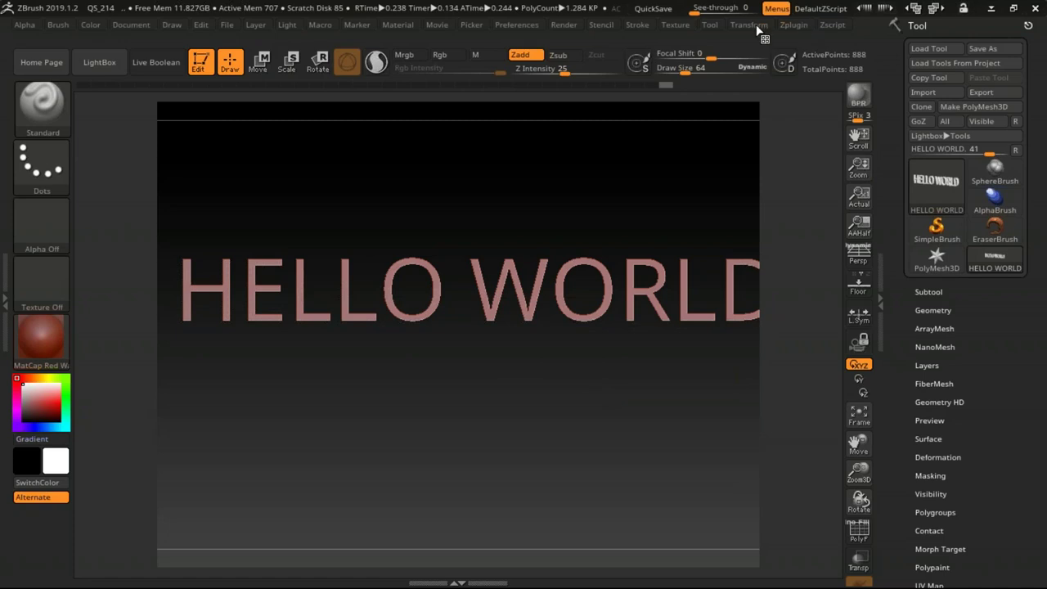
- Load flowers_elements.svg from Desktop > ZBR through Text 3D & Vector Shapes > New SVG
{"action": "left_click", "coordinate": [793, 26]}
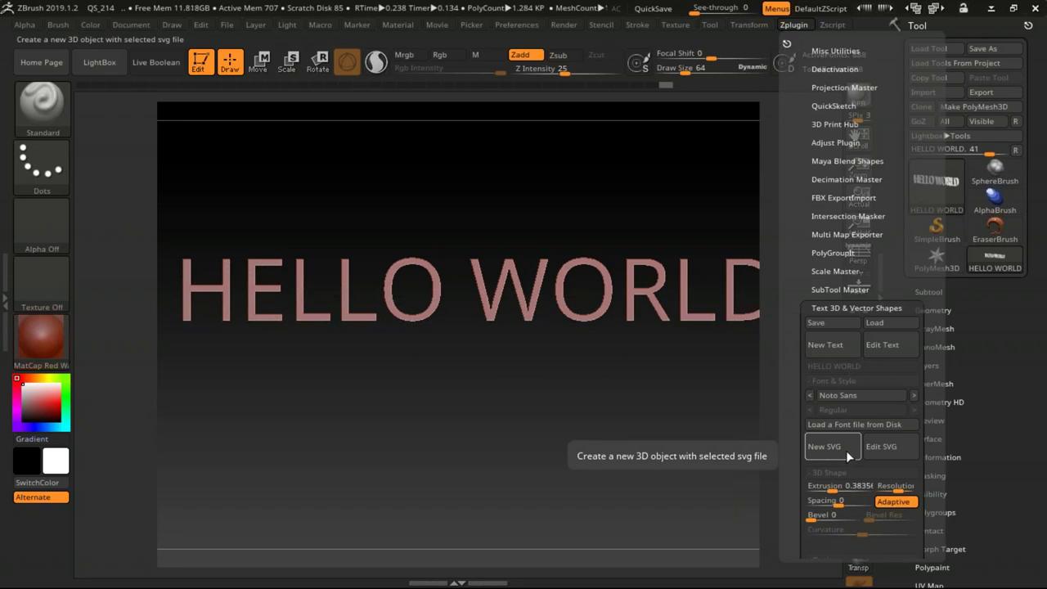
{"action": "left_click", "coordinate": [846, 451]}
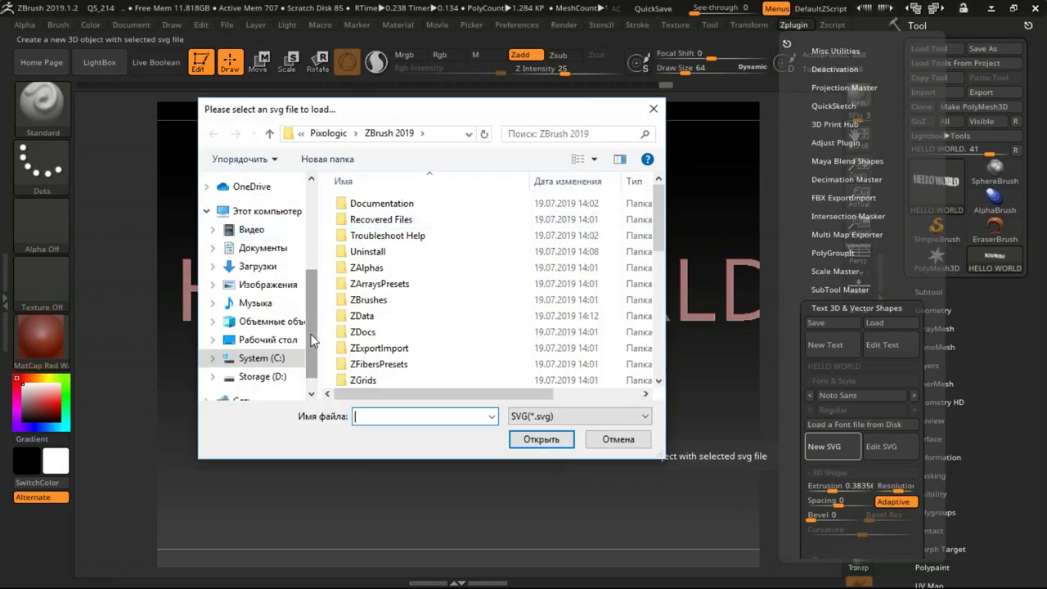
{"action": "left_click", "coordinate": [286, 344]}
{"action": "scroll", "coordinate": [527, 327], "scroll_direction": "down", "scroll_amount": 3}
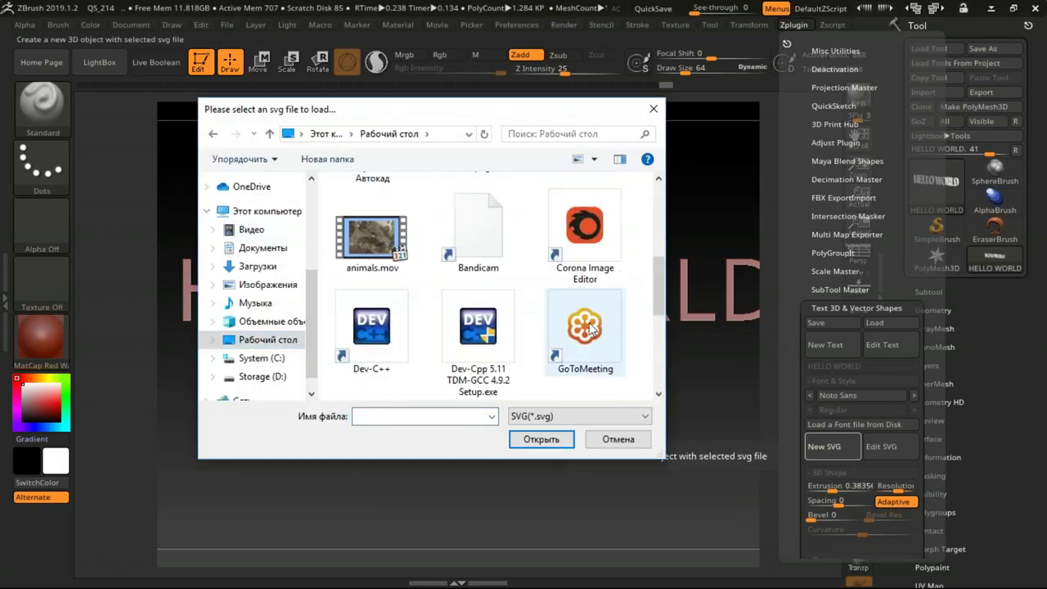
{"action": "scroll", "coordinate": [621, 290], "scroll_direction": "up", "scroll_amount": 3}
{"action": "scroll", "coordinate": [622, 289], "scroll_direction": "down", "scroll_amount": 1}
{"action": "double_click", "coordinate": [470, 262]}
{"action": "left_click", "coordinate": [407, 237]}
{"action": "left_click", "coordinate": [554, 444]}
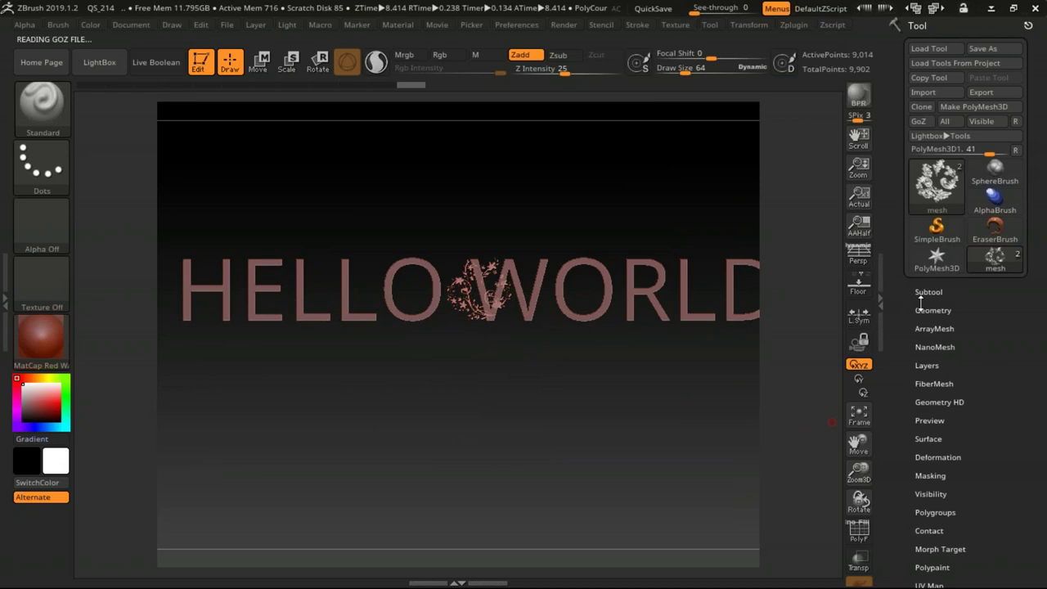
- Use the Move gizmo to shift the HELLO WORLD subtool up and to the right
{"action": "left_click", "coordinate": [920, 294]}
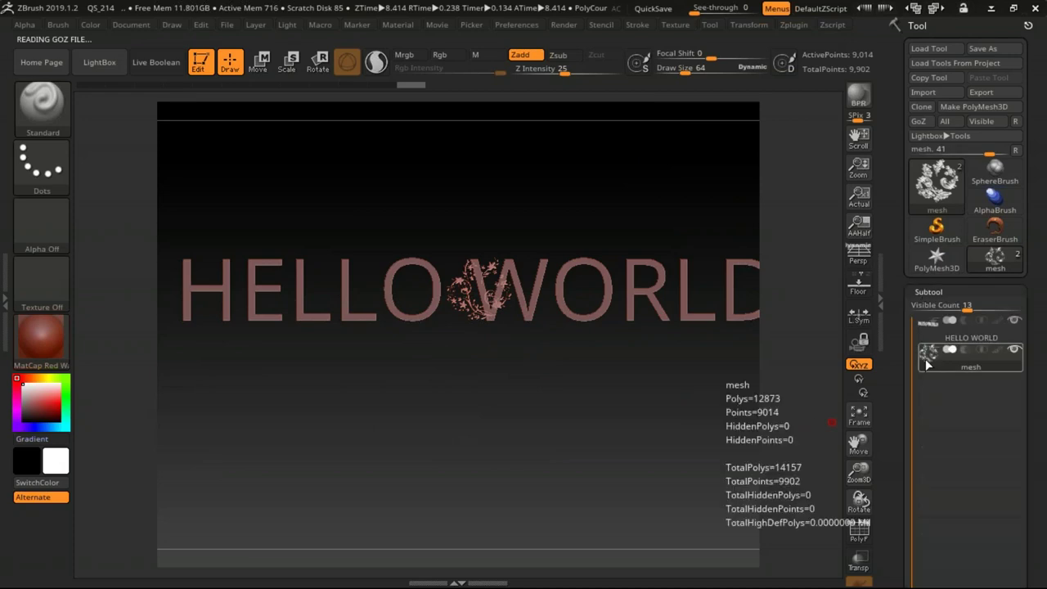
{"action": "left_click", "coordinate": [260, 65]}
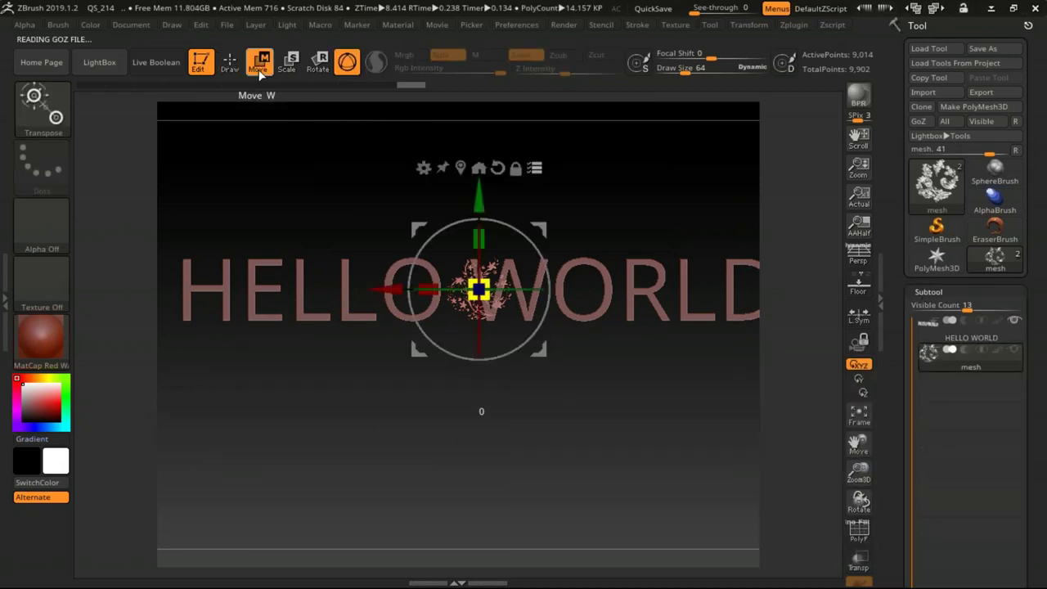
{"action": "mouse_move", "coordinate": [479, 288]}
{"action": "left_mouse_down"}
{"action": "mouse_move", "coordinate": [532, 248]}
{"action": "mouse_move", "coordinate": [483, 226]}
{"action": "left_mouse_up"}
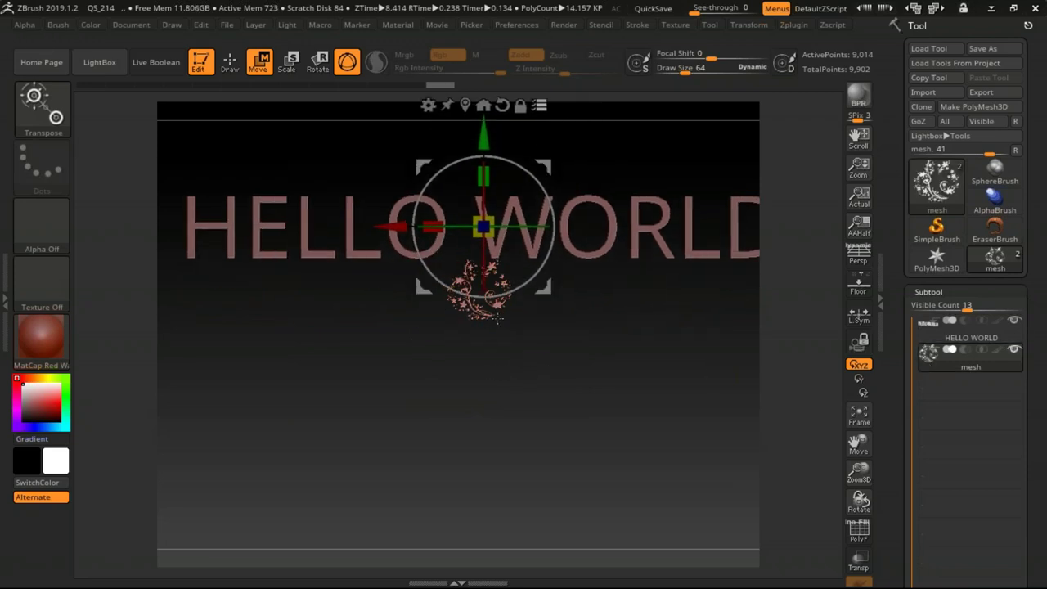
{"action": "mouse_move", "coordinate": [970, 357]}
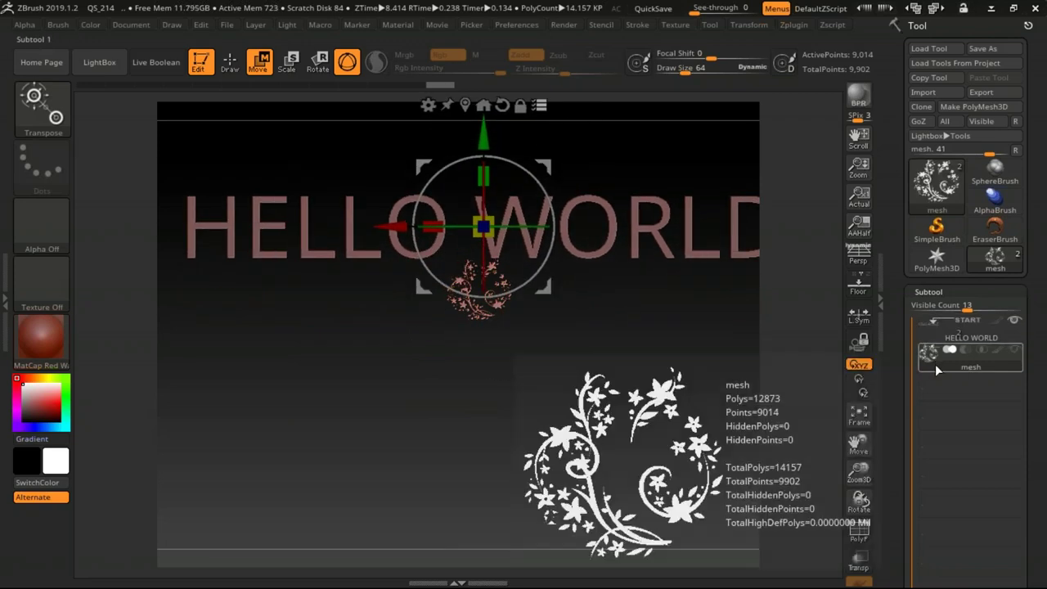
{"action": "left_click", "coordinate": [229, 61]}
{"action": "left_click", "coordinate": [259, 62]}
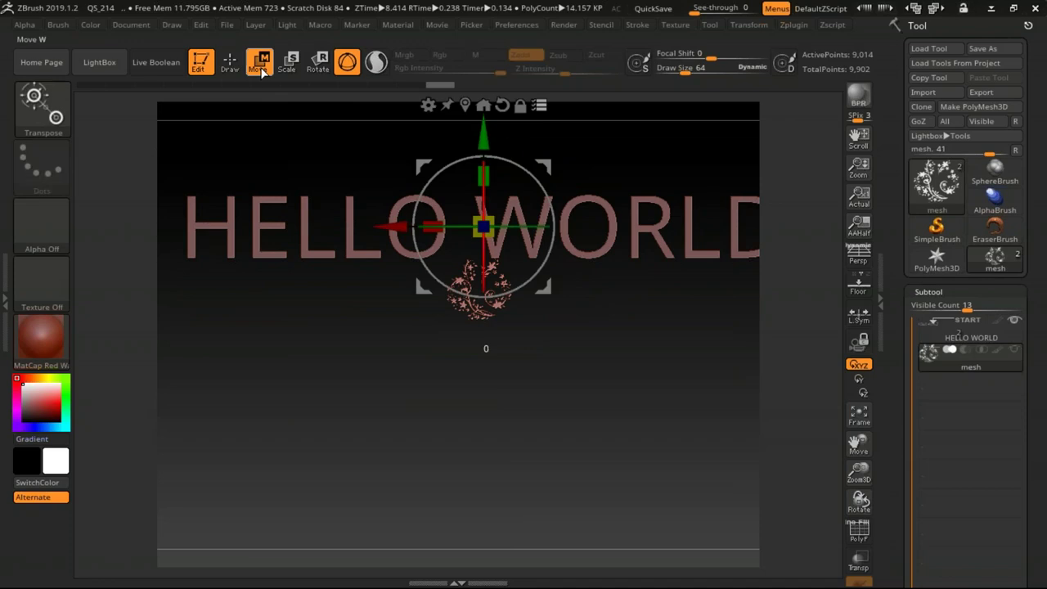
{"action": "left_click", "coordinate": [942, 332]}
{"action": "mouse_move", "coordinate": [970, 357]}
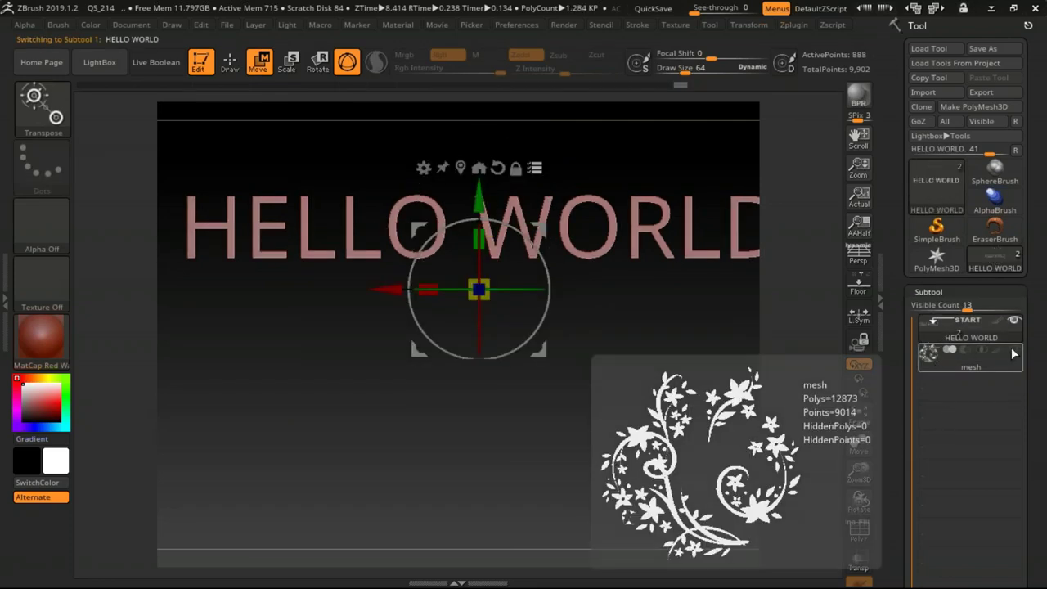
{"action": "left_click", "coordinate": [1012, 355]}
{"action": "mouse_move", "coordinate": [540, 233]}
{"action": "left_mouse_down"}
{"action": "mouse_move", "coordinate": [542, 249]}
{"action": "mouse_move", "coordinate": [537, 242]}
{"action": "left_mouse_up"}
- Hide HELLO WORLD, move the floral mesh down along Y, and frame it with F
{"action": "left_click", "coordinate": [937, 363]}
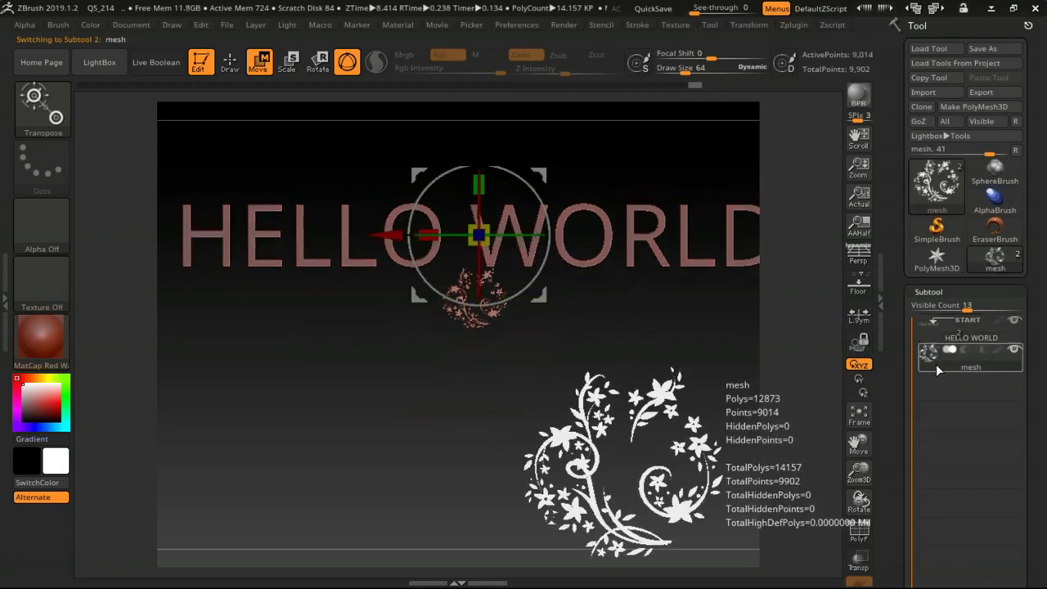
{"action": "left_click", "coordinate": [1013, 319]}
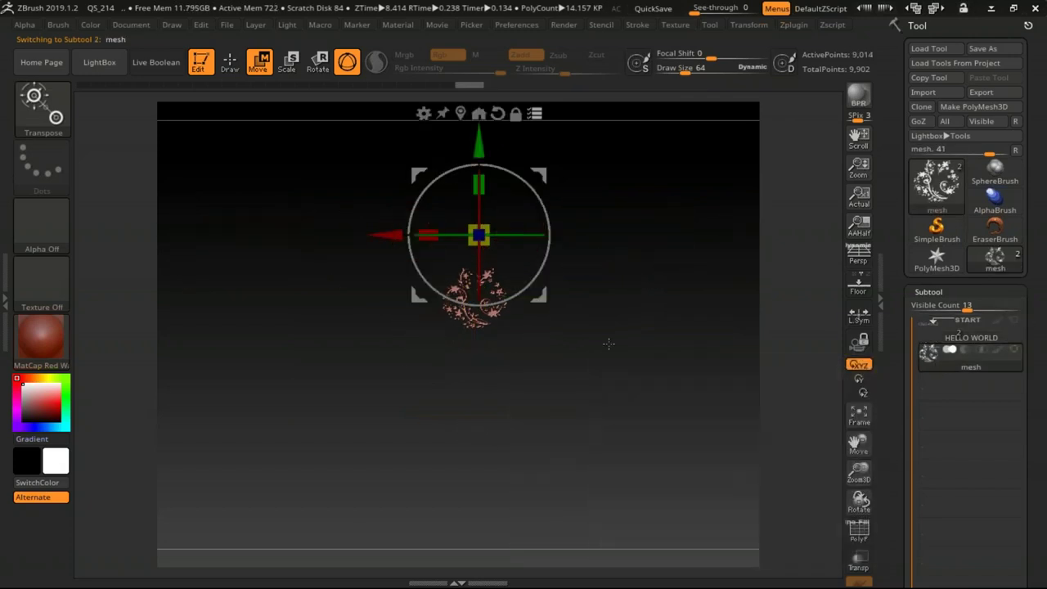
{"action": "left_click_drag", "start_coordinate": [490, 160], "coordinate": [505, 206]}
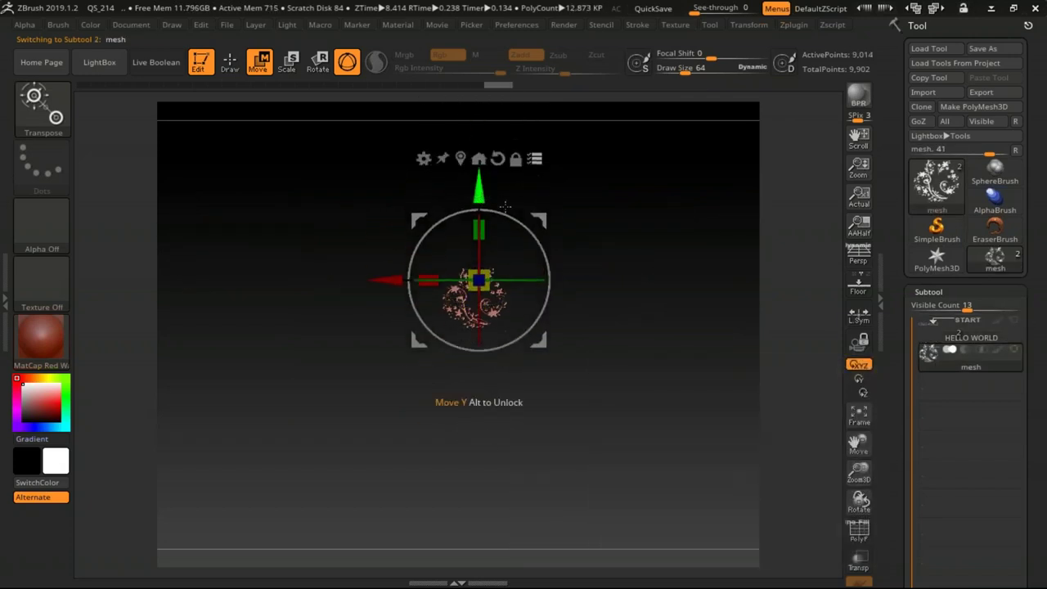
{"action": "left_click", "coordinate": [961, 337]}
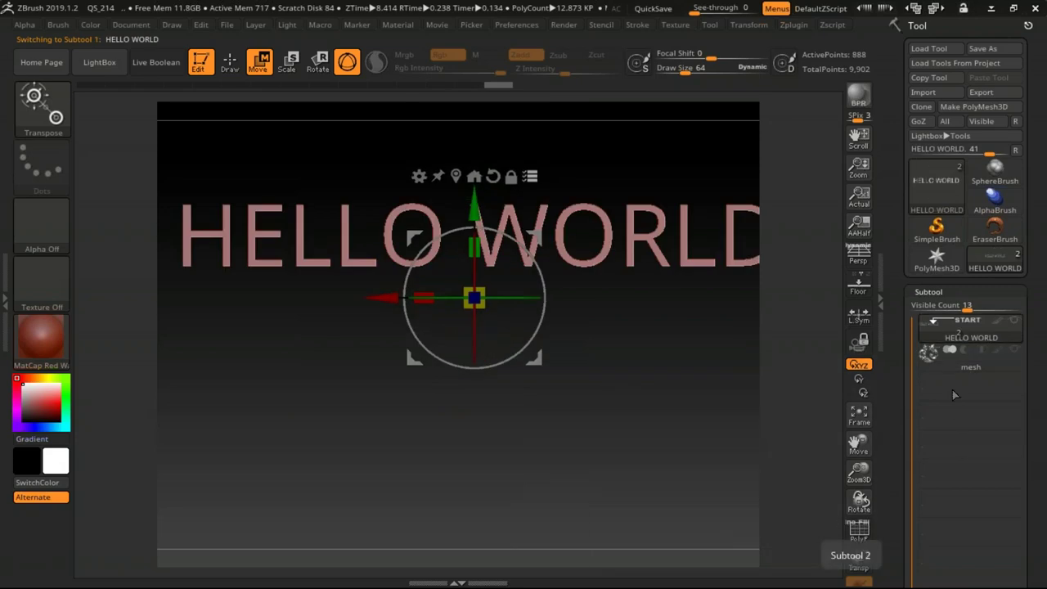
{"action": "left_click", "coordinate": [932, 365]}
{"action": "left_click_drag", "start_coordinate": [479, 209], "coordinate": [477, 214]}
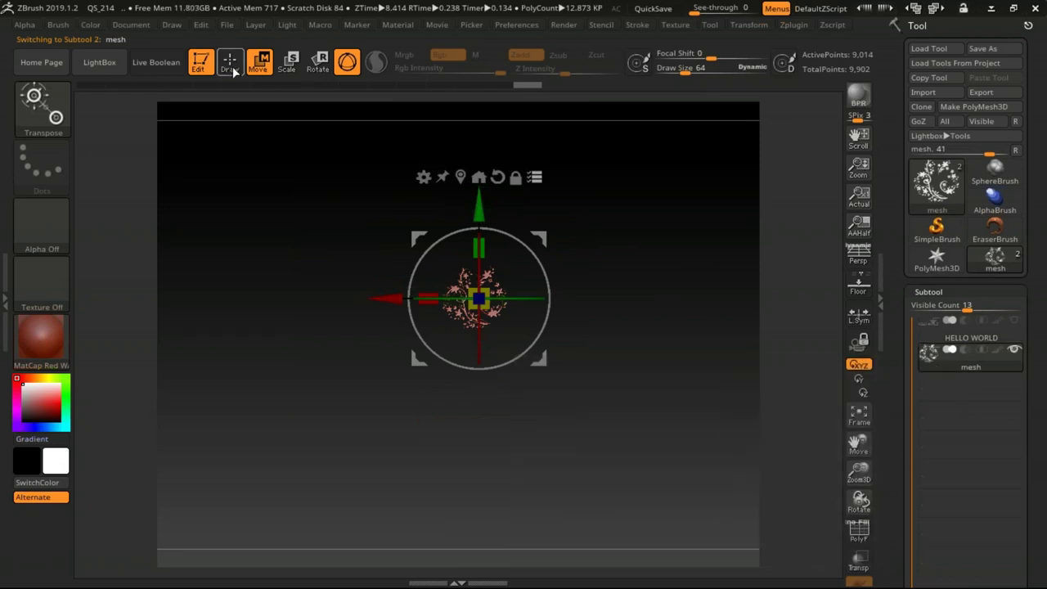
{"action": "key", "text": "q"}
{"action": "key", "text": "f"}
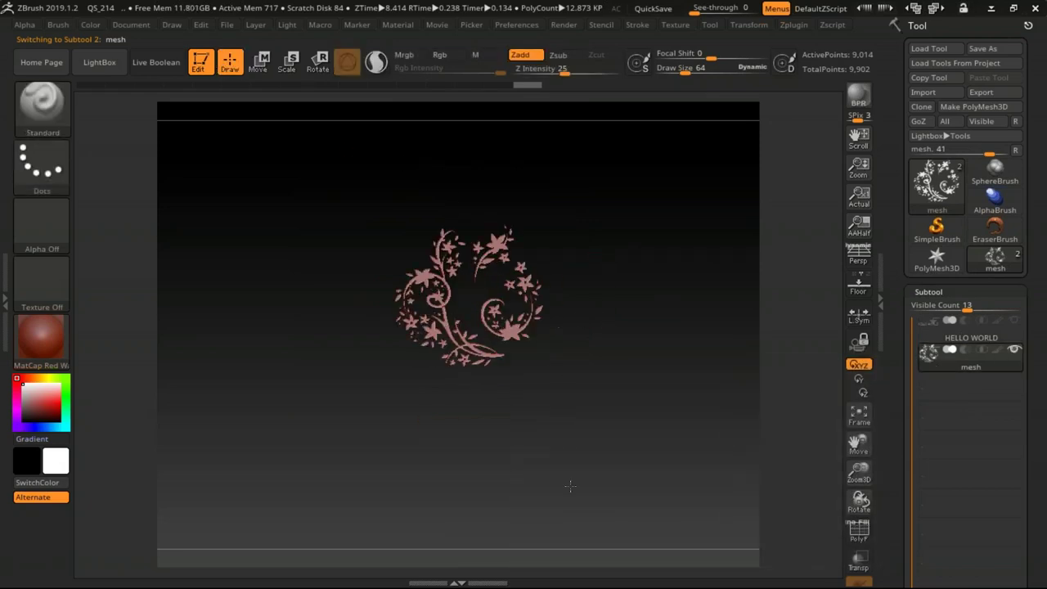
- Scale the floral mesh with the transform gizmo so it fills the canvas
{"action": "left_click", "coordinate": [261, 61]}
{"action": "left_click_drag", "start_coordinate": [391, 299], "coordinate": [384, 300]}
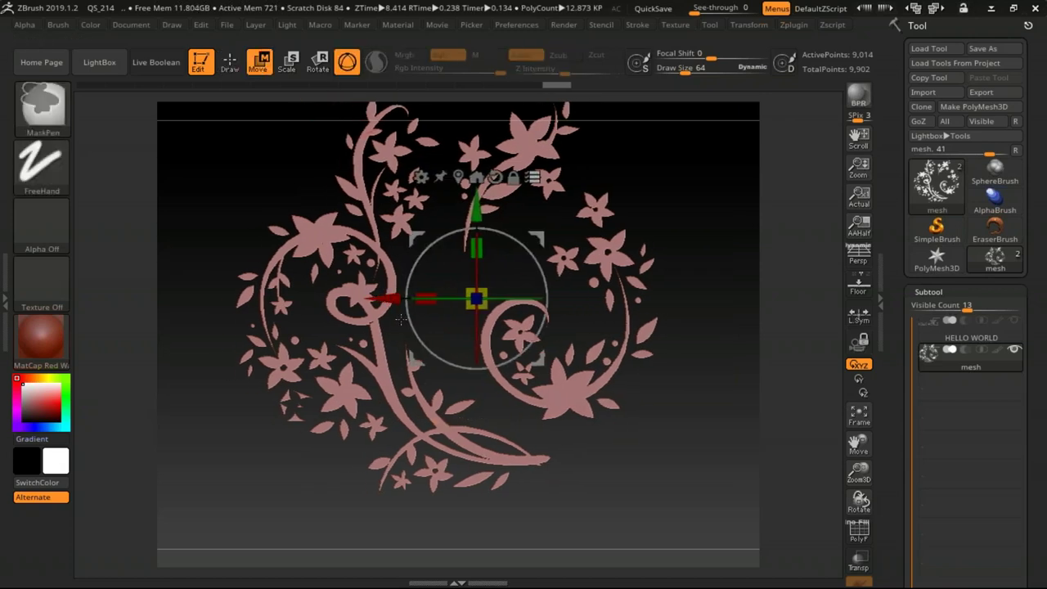
{"action": "key", "text": "ctrl+z"}
{"action": "right_click_drag", "start_coordinate": [675, 331], "coordinate": [665, 243], "text": "ctrl"}
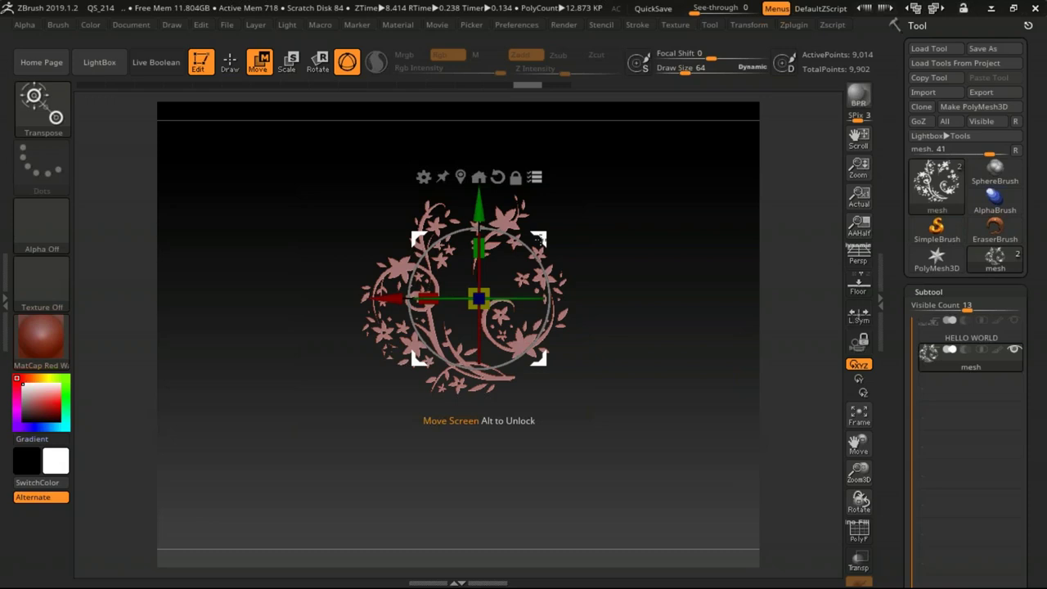
{"action": "mouse_move", "coordinate": [479, 296]}
{"action": "left_mouse_down"}
{"action": "mouse_move", "coordinate": [643, 237]}
{"action": "mouse_move", "coordinate": [564, 262]}
{"action": "left_mouse_up"}
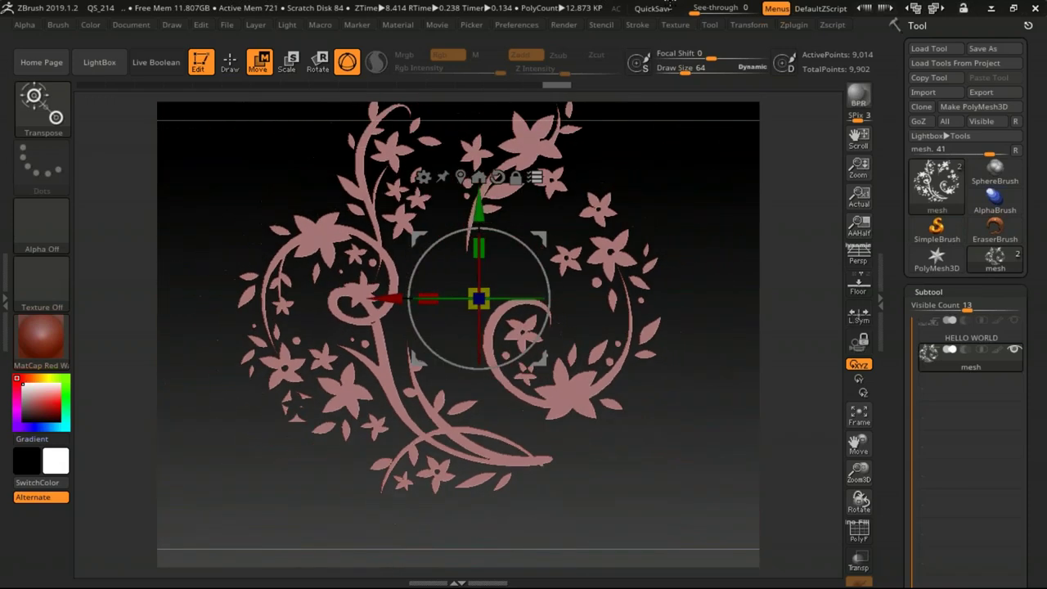
- Rebuild the floral mesh at a higher curve resolution, scale it up greatly, and zoom in
{"action": "left_click", "coordinate": [791, 24]}
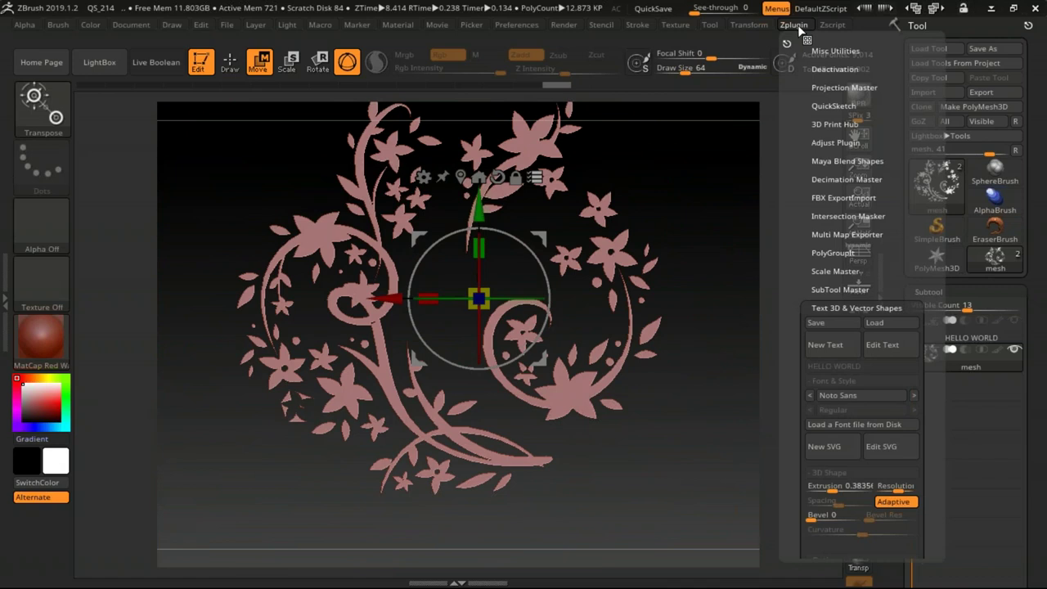
{"action": "left_click", "coordinate": [900, 485]}
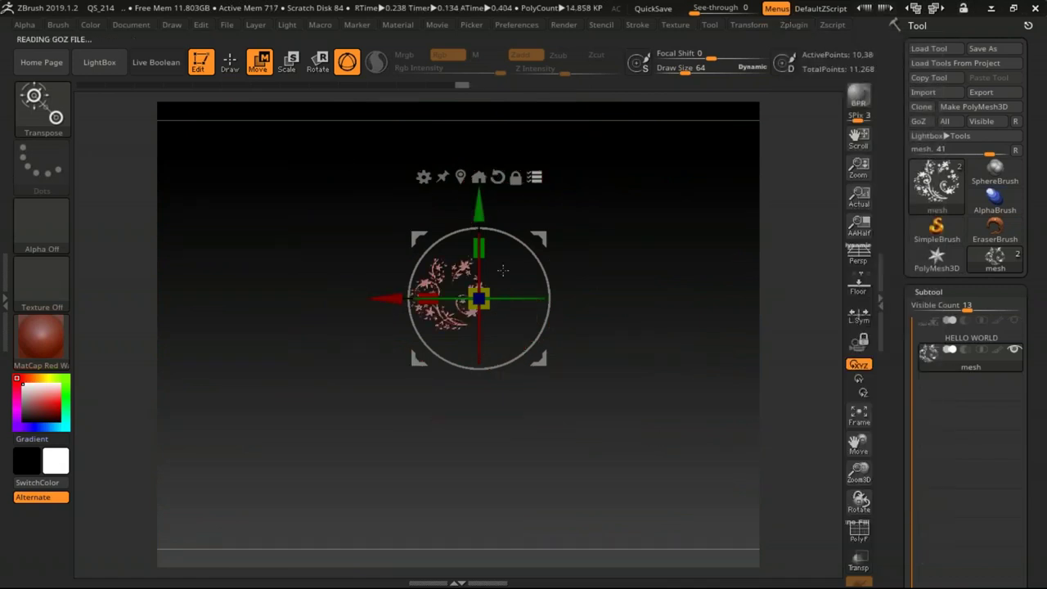
{"action": "left_click_drag", "start_coordinate": [478, 299], "coordinate": [590, 186]}
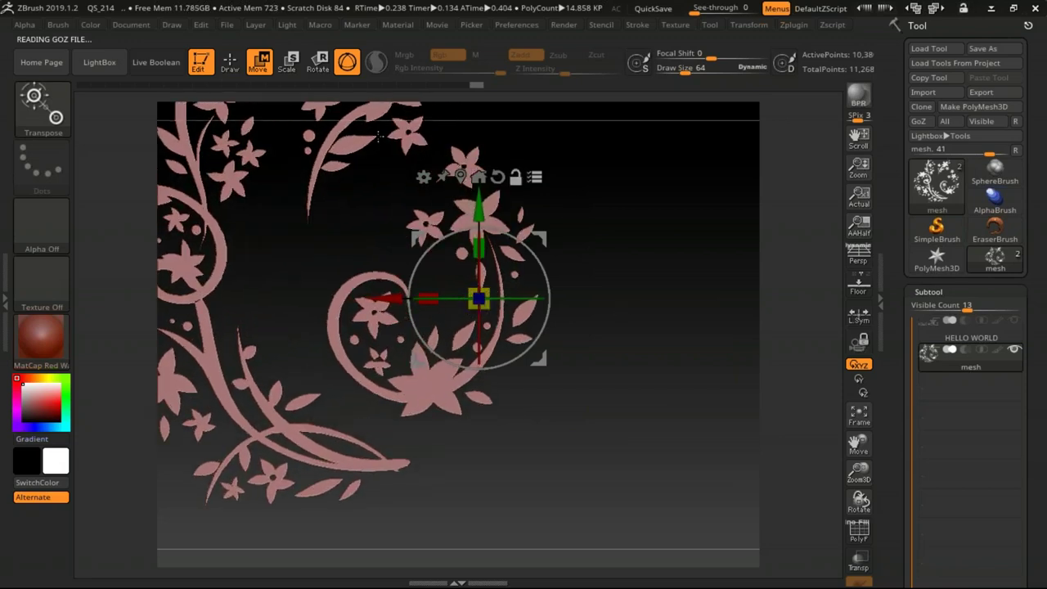
{"action": "left_click", "coordinate": [230, 62]}
{"action": "mouse_move", "coordinate": [619, 320]}
{"action": "left_mouse_down", "text": "alt"}
{"action": "mouse_move", "coordinate": [736, 357]}
{"action": "mouse_move", "coordinate": [726, 350]}
{"action": "mouse_move", "coordinate": [727, 147]}
{"action": "mouse_move", "coordinate": [670, 318]}
{"action": "mouse_move", "coordinate": [689, 346]}
{"action": "left_mouse_up", "text": "alt"}
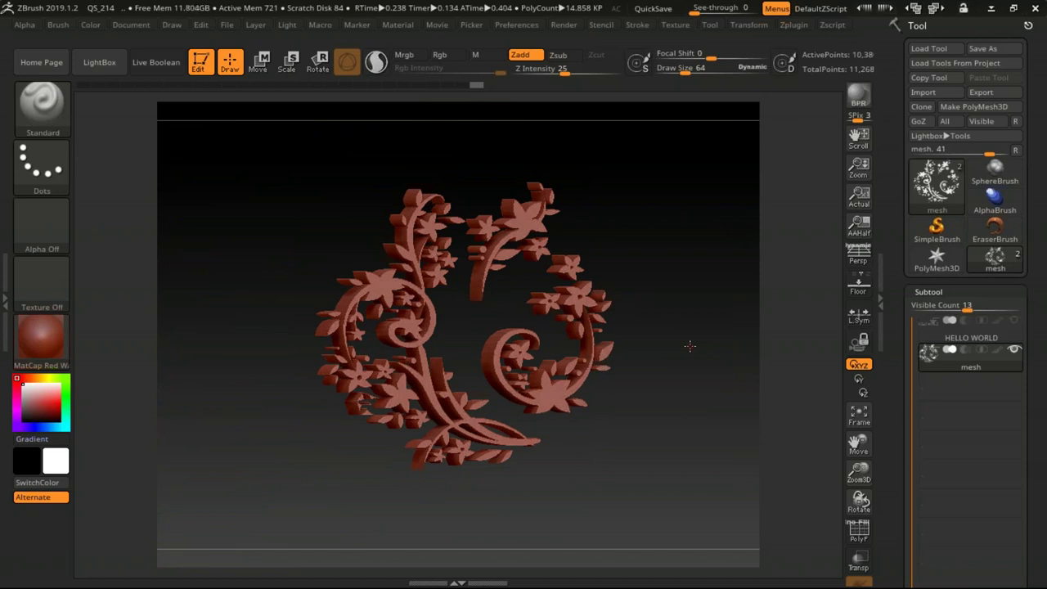
- Orbit around the floral mesh to inspect the extruded sides of the relief
{"action": "left_click_drag", "start_coordinate": [689, 346], "coordinate": [711, 441]}
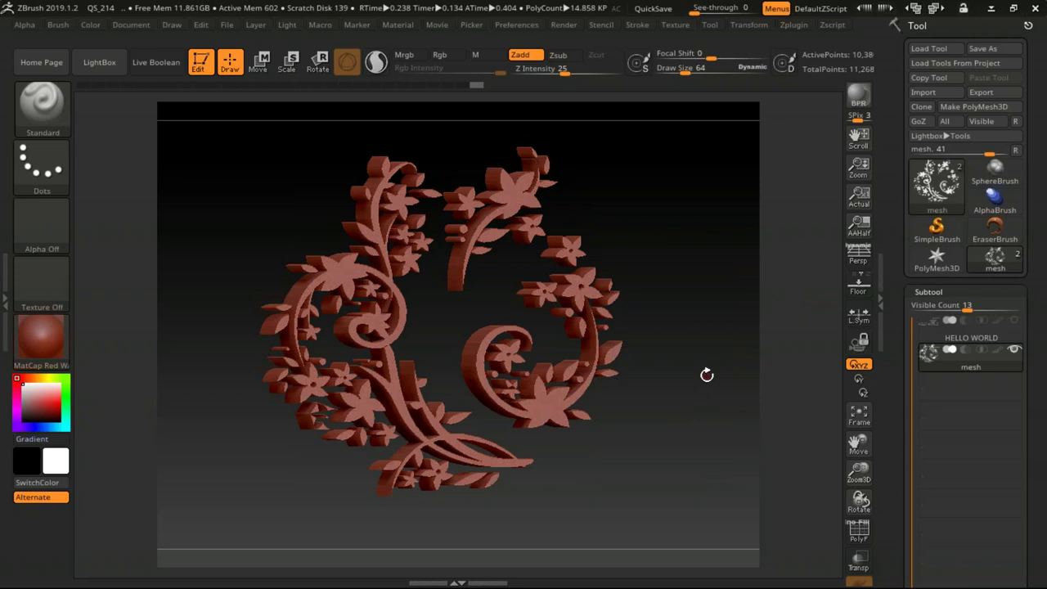
{"action": "key", "text": "alt+Tab"}
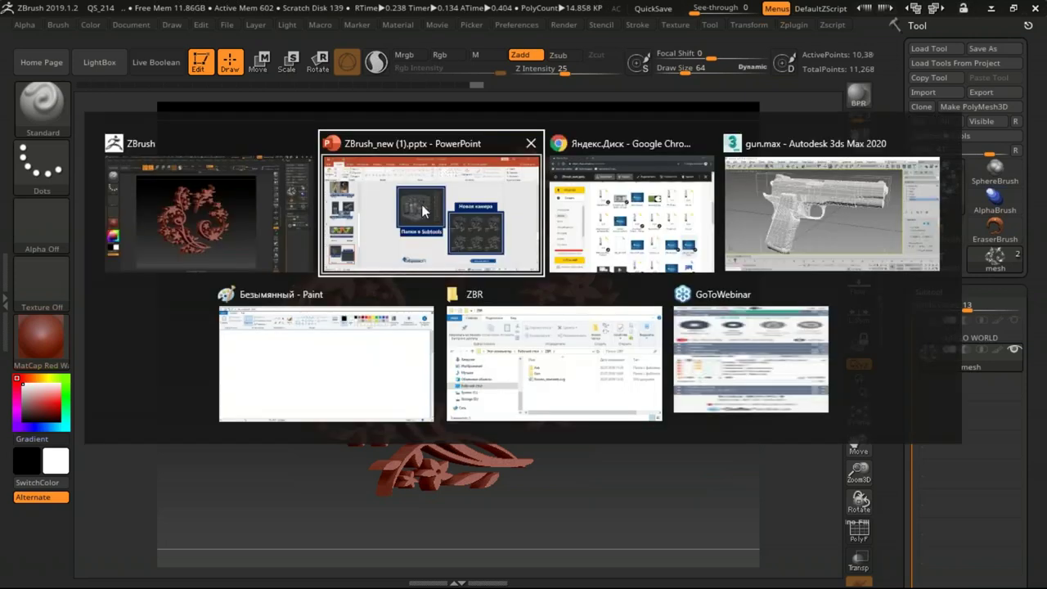
- Bring ZBrush_new (1).pptx to the front and select its title slide
{"action": "left_click", "coordinate": [421, 204]}
{"action": "scroll", "coordinate": [175, 278], "scroll_direction": "up", "scroll_amount": 5}
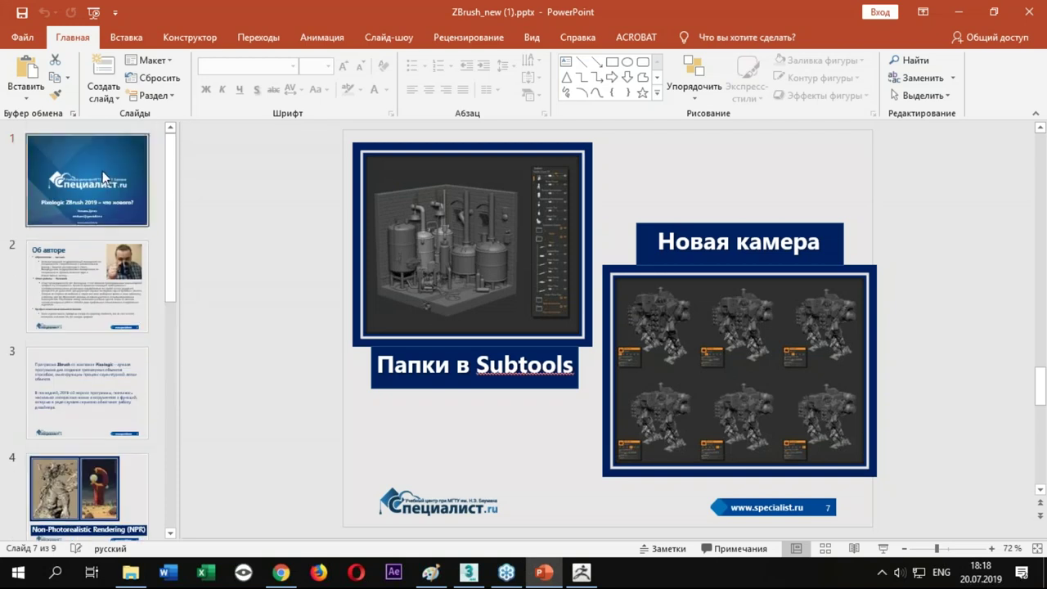
{"action": "left_click", "coordinate": [97, 219]}
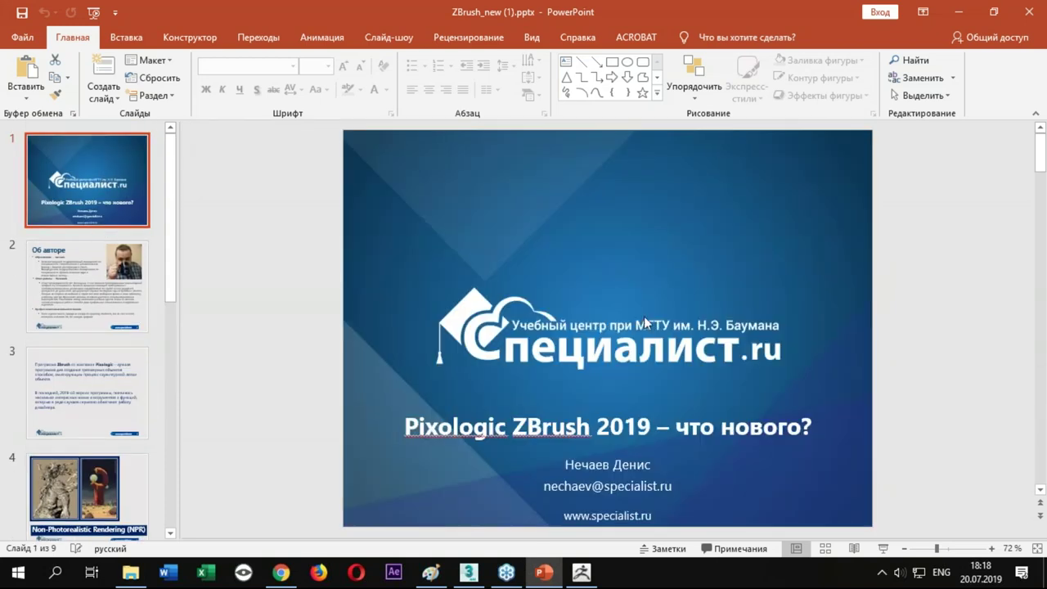